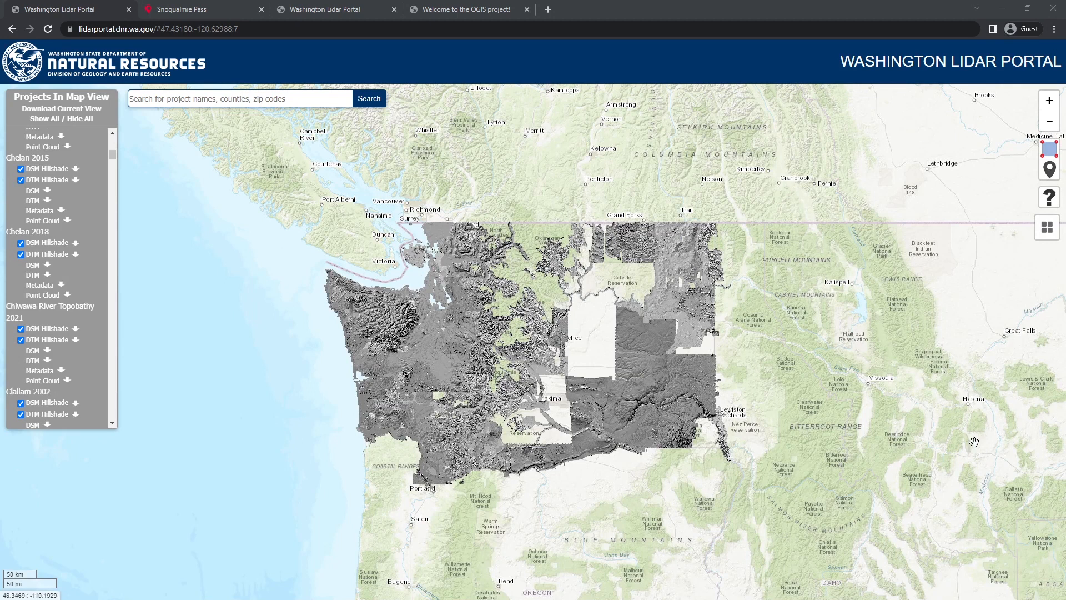
# - Examine the slope shading, contours and trails around Snow Lake and Chair Peak on the Snoqualmie Pass map
pyautogui.click(192, 16)
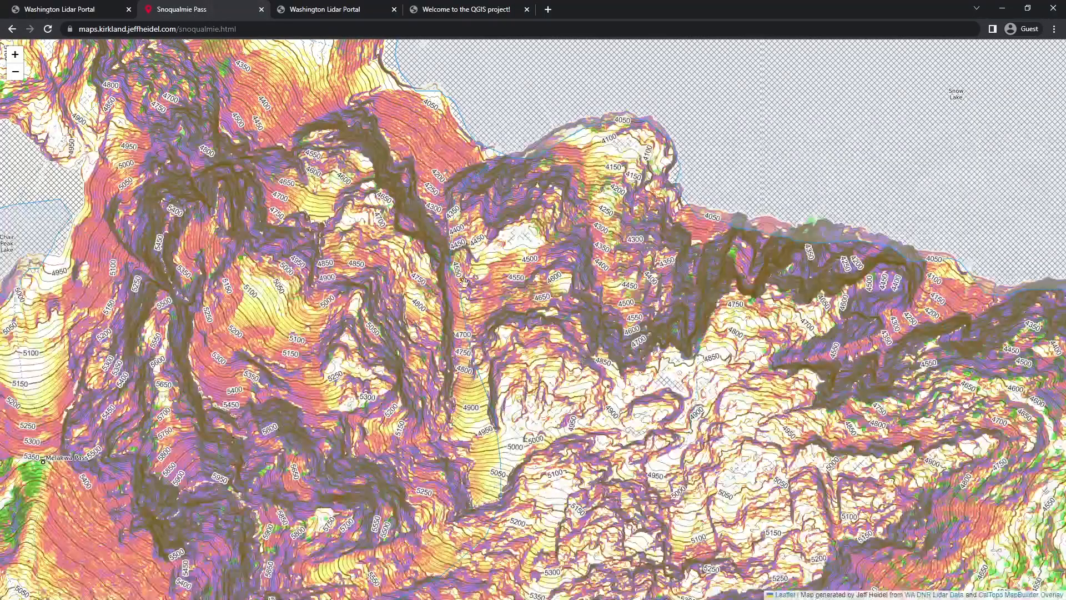
pyautogui.moveTo(462, 280); pyautogui.dragTo(338, 293)
pyautogui.scroll(-3, 389, 303)
pyautogui.moveTo(477, 293); pyautogui.dragTo(409, 223)
pyautogui.moveTo(393, 324); pyautogui.dragTo(436, 307)
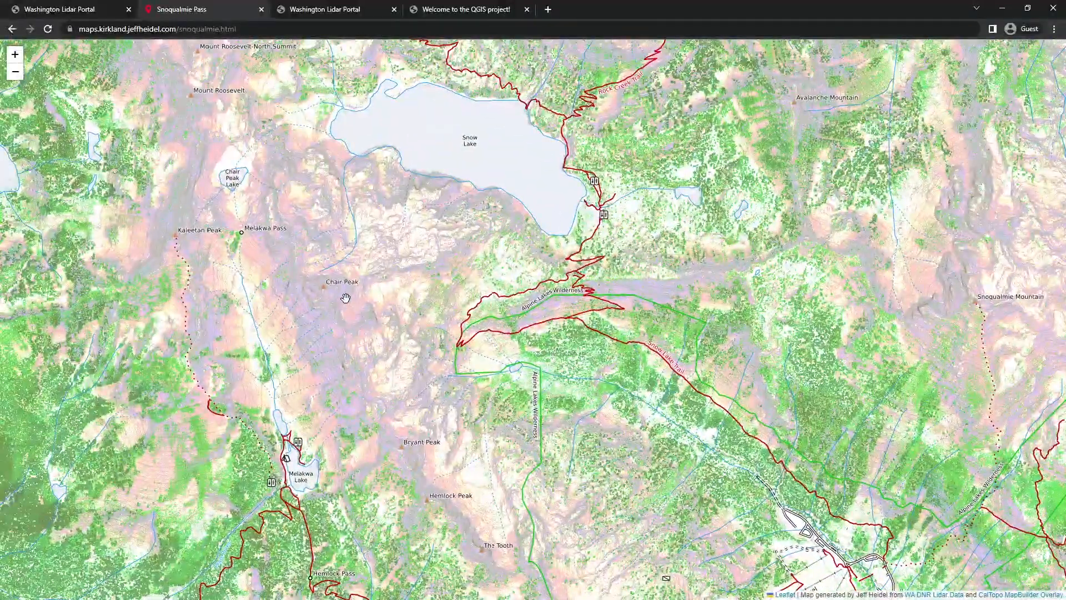
pyautogui.scroll(5, 345, 298)
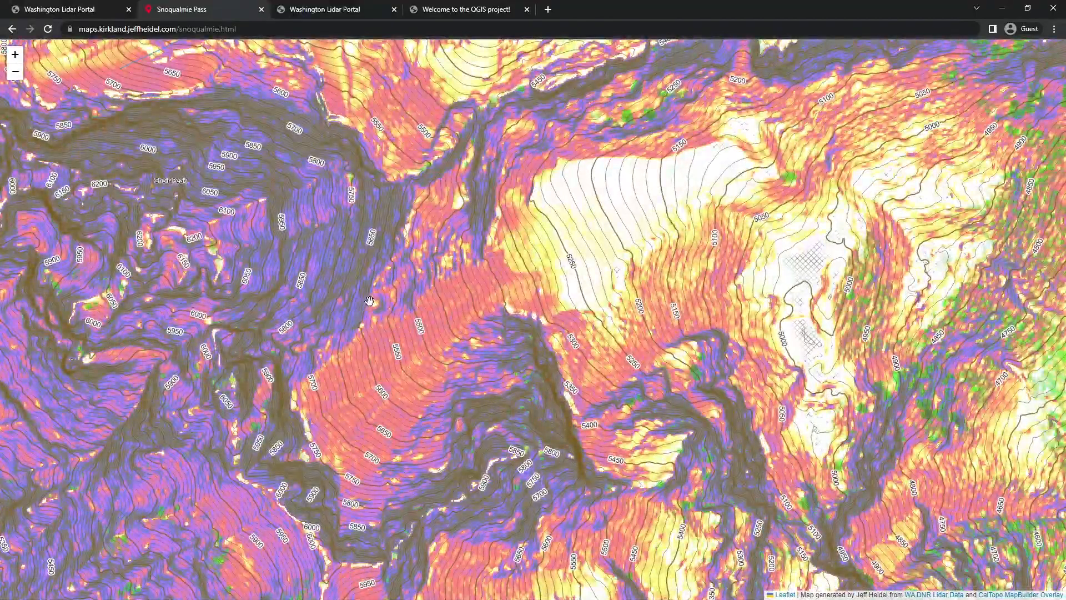
# - Switch to the Washington Lidar Portal map and examine the hillshade coverage across Washington State and the Cascades
pyautogui.click(85, 14)
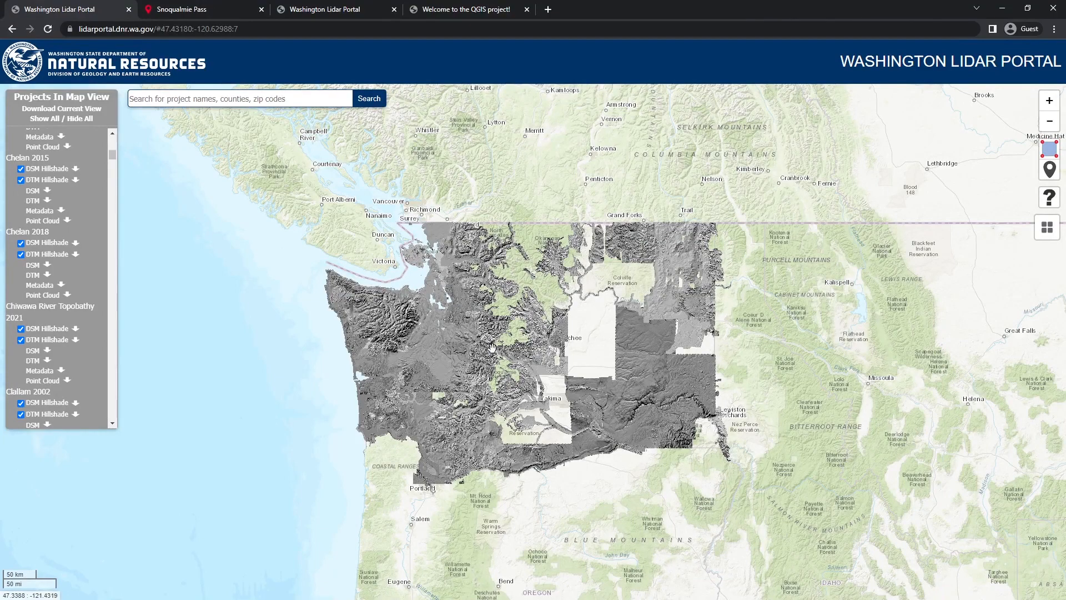
pyautogui.scroll(3, 500, 333)
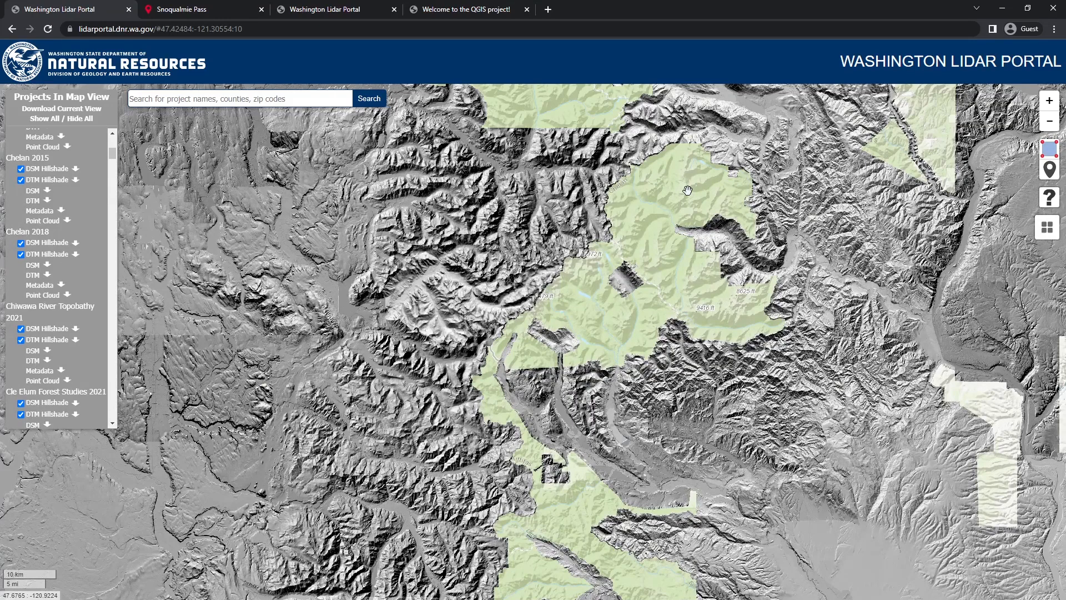
pyautogui.scroll(-1, 561, 303)
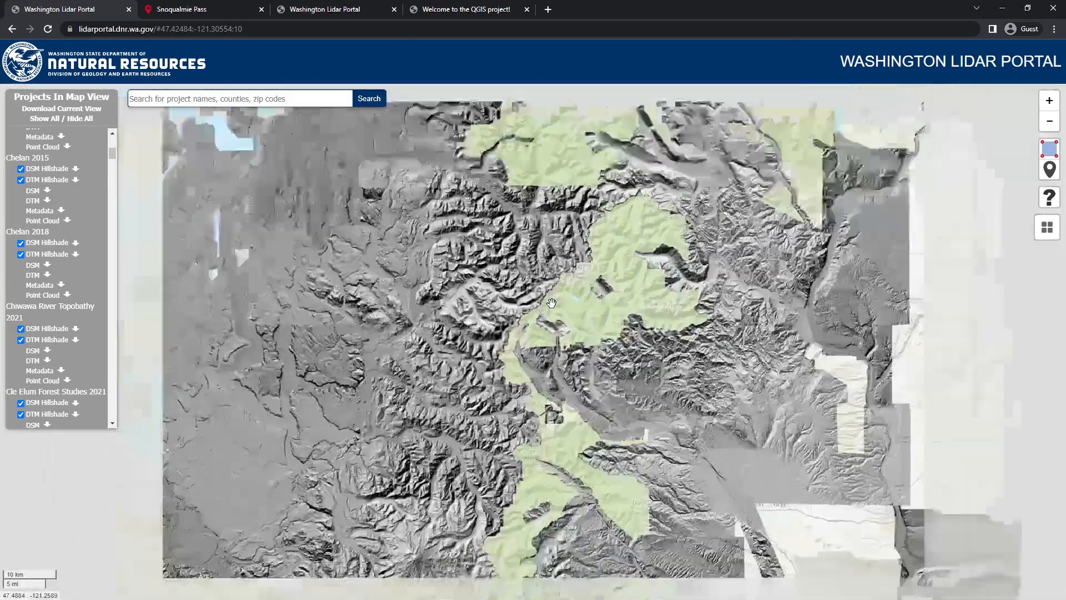
pyautogui.scroll(-2, 568, 303)
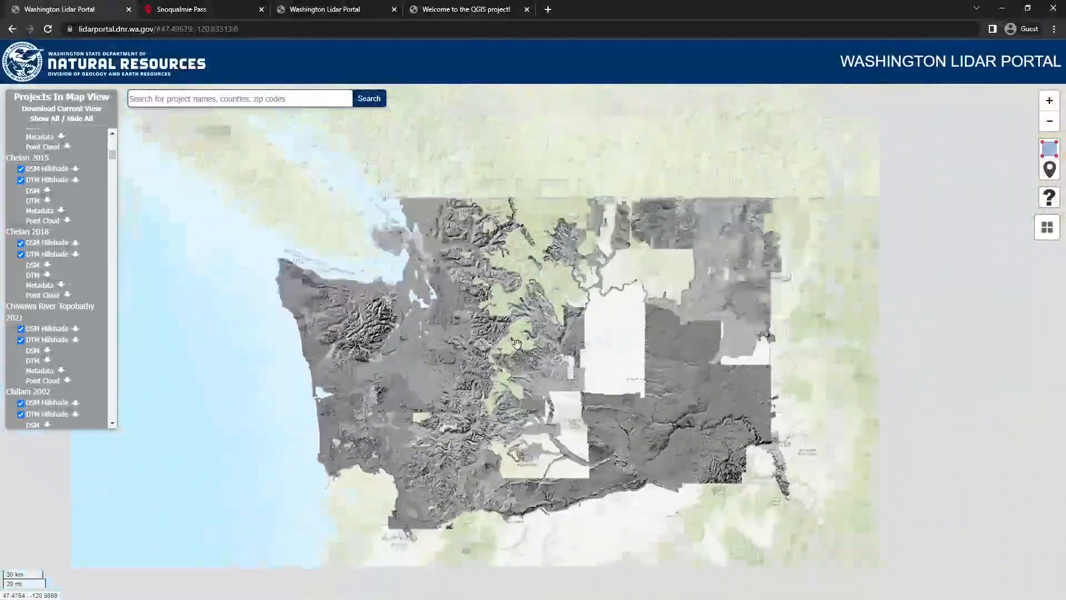
pyautogui.scroll(1, 511, 349)
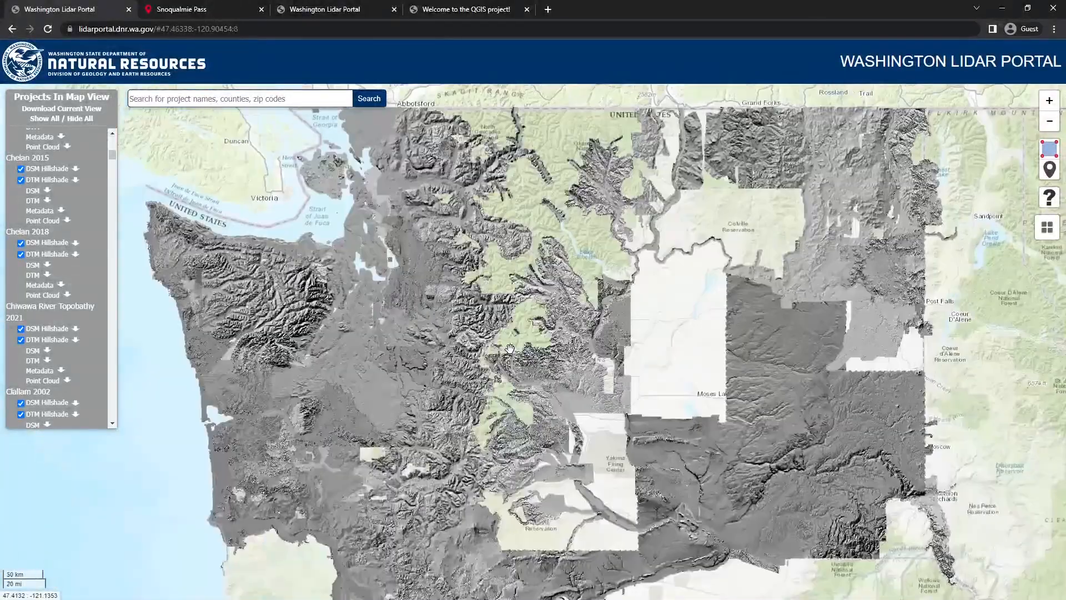
# - Examine the lidar coverage boundary around Snoqualmie Pass, Rampart Ridge and the Wenatchee National Forest
pyautogui.scroll(3, 502, 333)
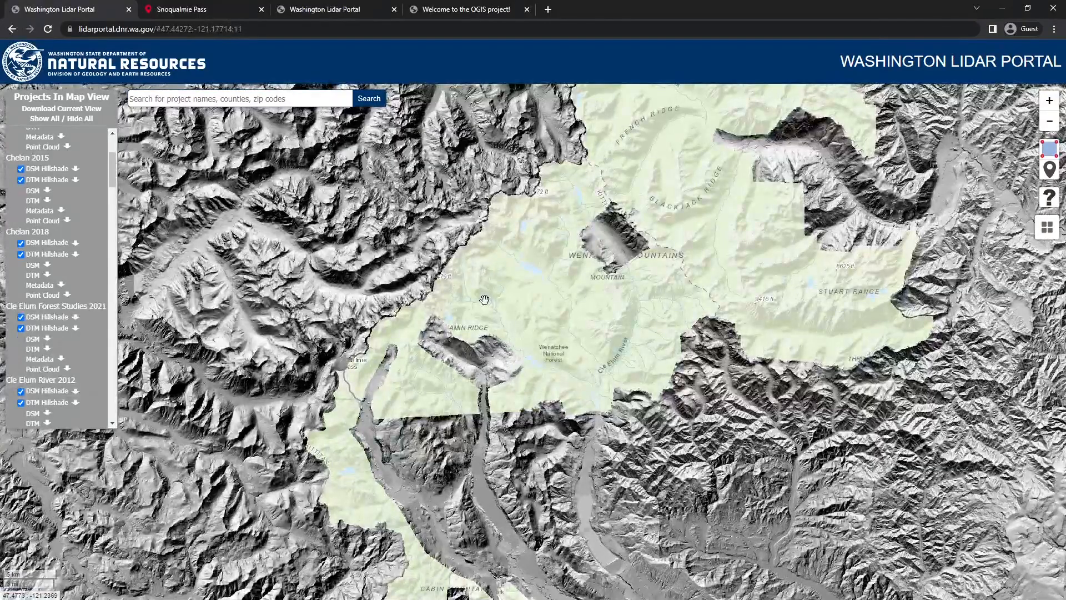
pyautogui.moveTo(484, 300); pyautogui.dragTo(528, 260)
pyautogui.scroll(1, 452, 328)
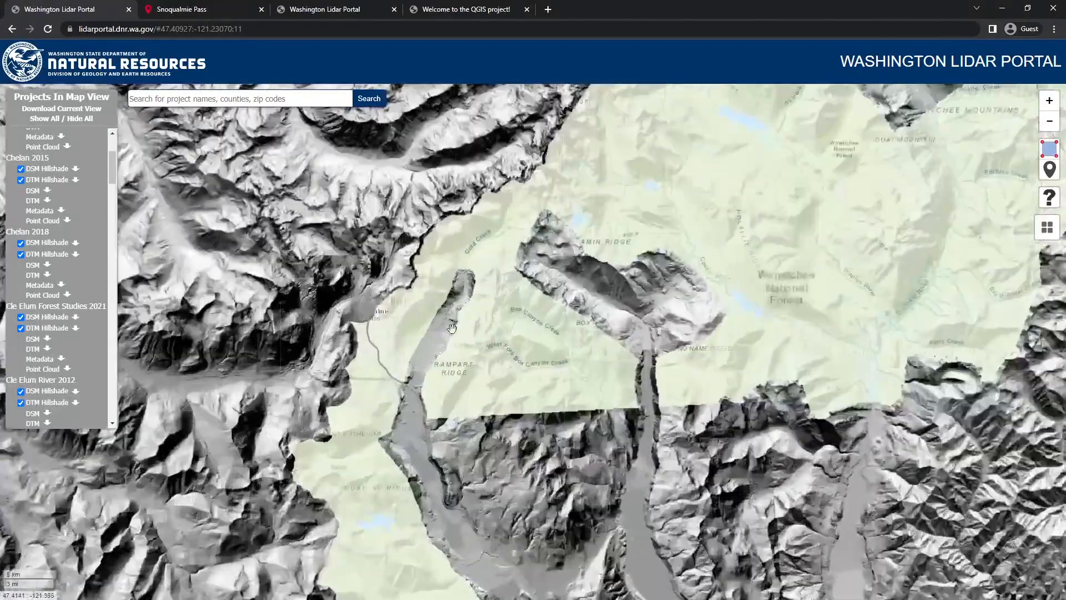
pyautogui.scroll(-1, 451, 328)
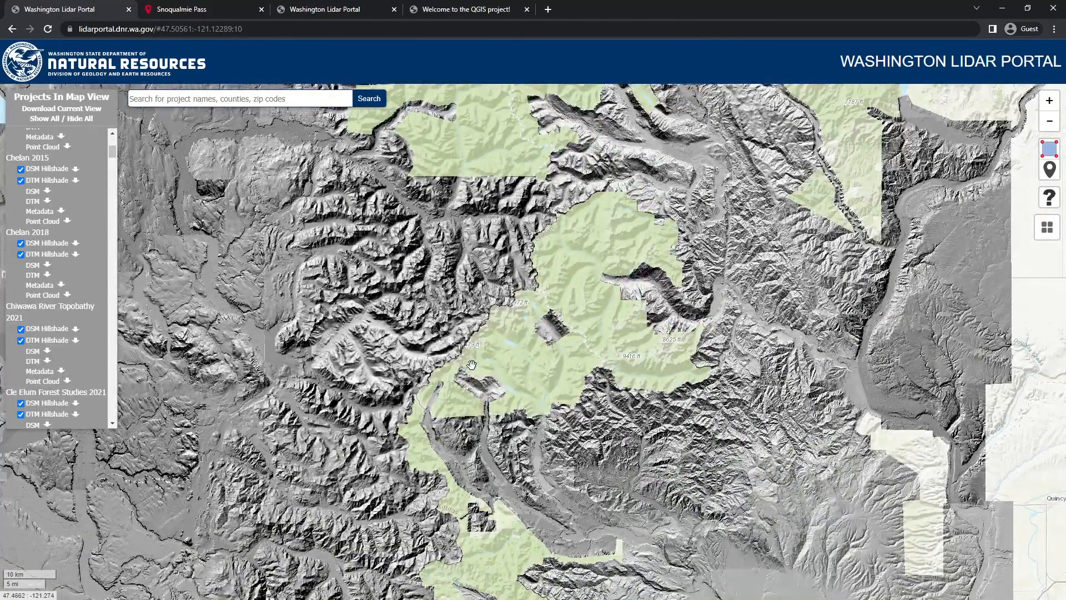
pyautogui.scroll(1, 471, 365)
pyautogui.moveTo(480, 352); pyautogui.dragTo(519, 295)
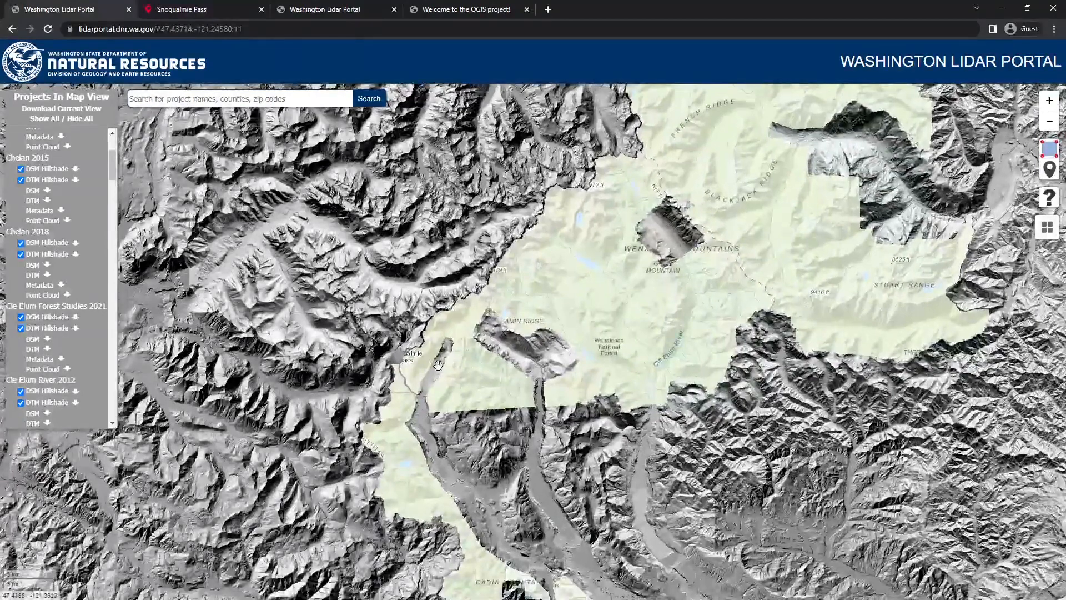
pyautogui.moveTo(438, 365); pyautogui.dragTo(478, 352)
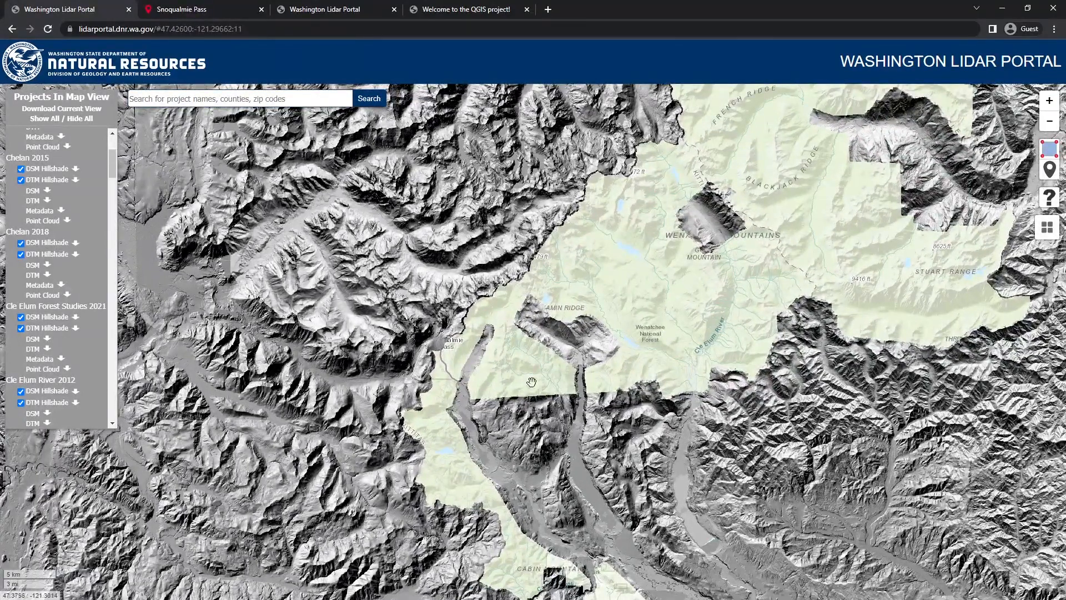
pyautogui.scroll(-1, 508, 343)
pyautogui.moveTo(522, 296); pyautogui.dragTo(484, 377)
pyautogui.moveTo(503, 244); pyautogui.dragTo(493, 300)
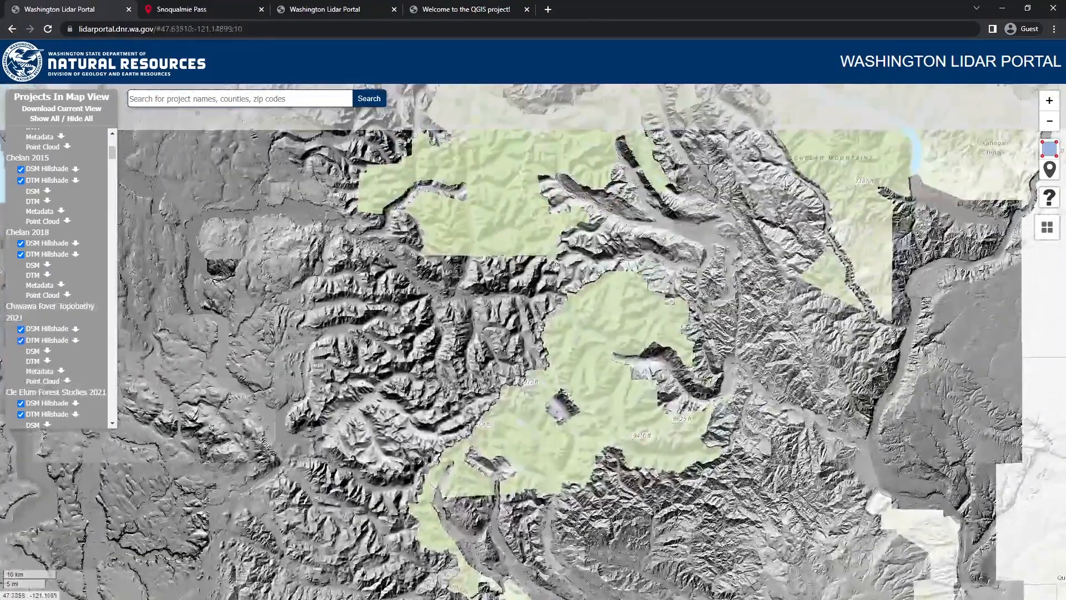
pyautogui.moveTo(492, 386); pyautogui.dragTo(512, 322)
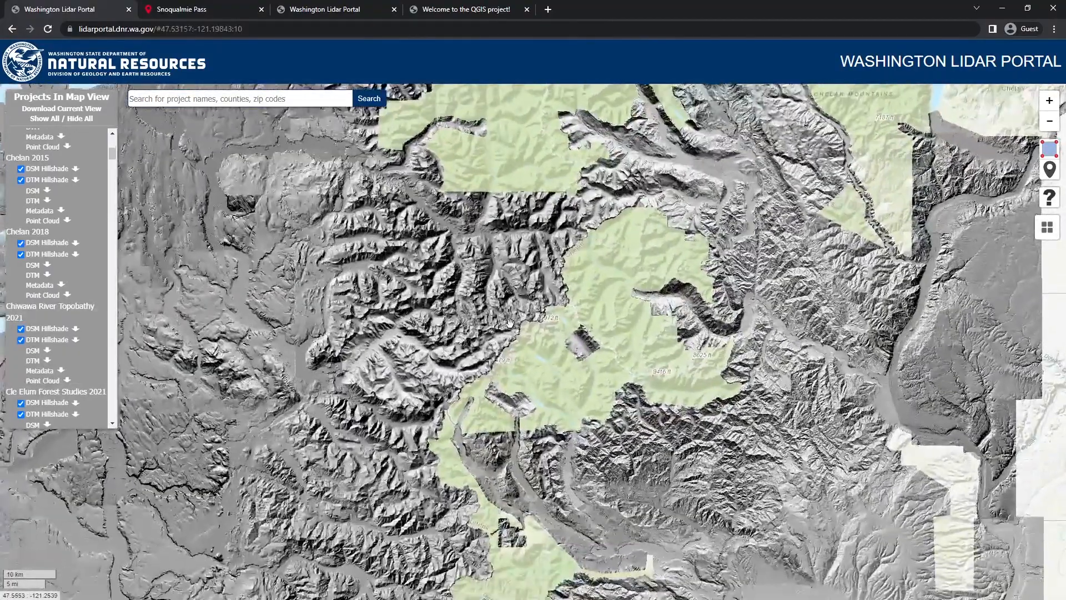
pyautogui.moveTo(472, 383); pyautogui.dragTo(483, 368)
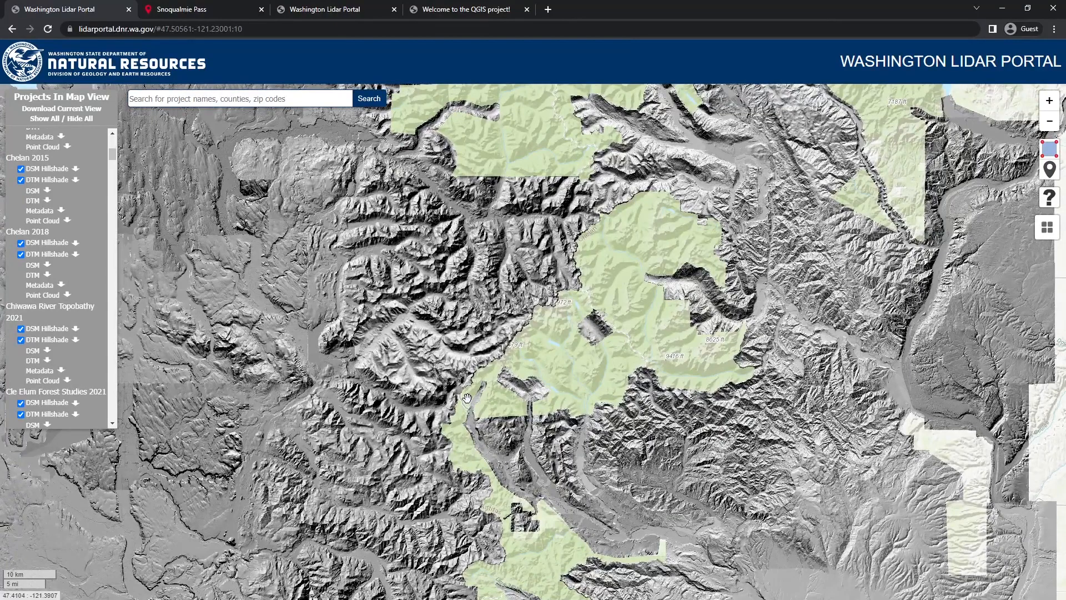
pyautogui.scroll(1, 446, 362)
# - Hide all lidar project layers, show only the Snoqualmie Midfork 2020 DSM Hillshade, and bring its full extent into view
pyautogui.scroll(5, 74, 186)
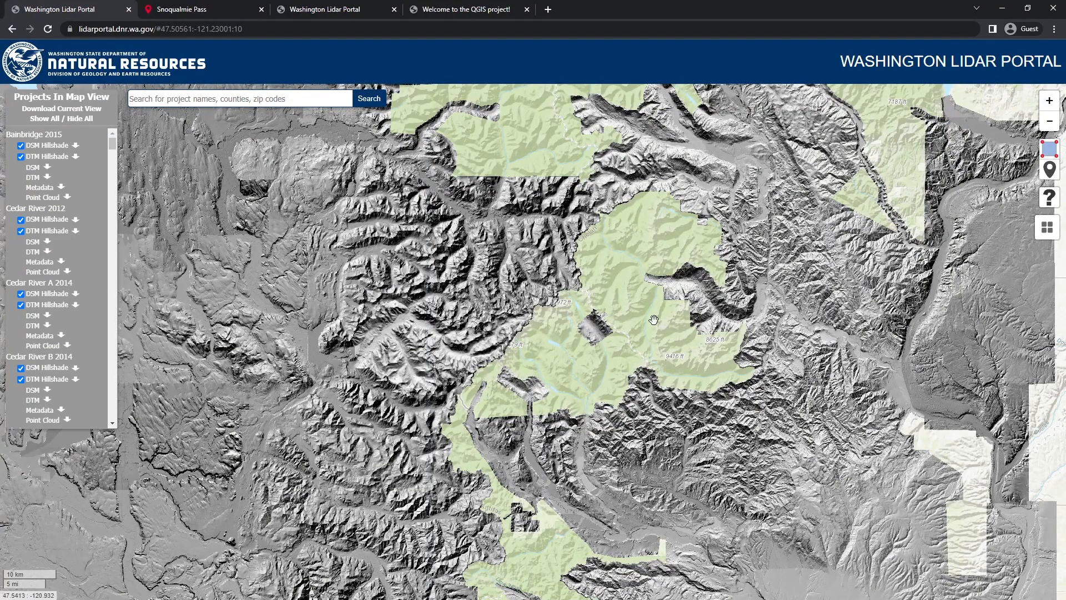
pyautogui.moveTo(500, 293); pyautogui.dragTo(494, 318)
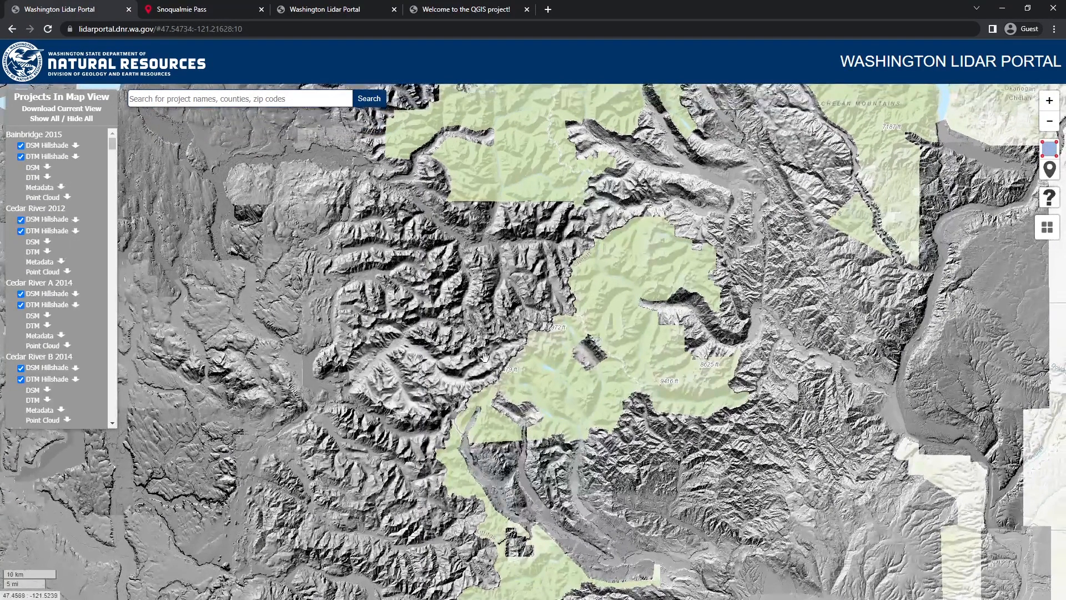
pyautogui.click(79, 126)
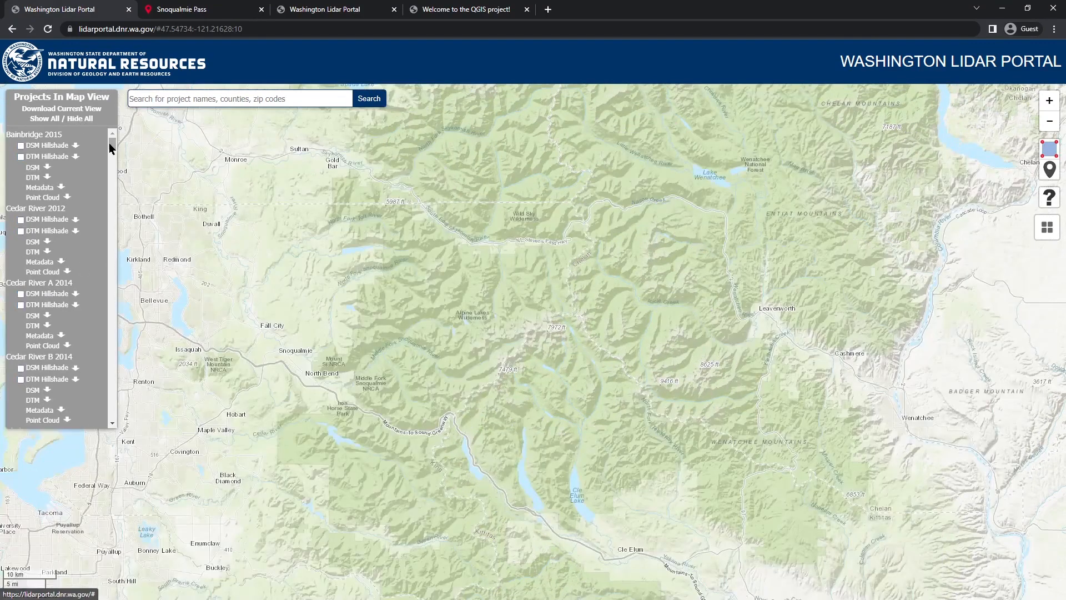
pyautogui.moveTo(112, 143); pyautogui.dragTo(110, 373)
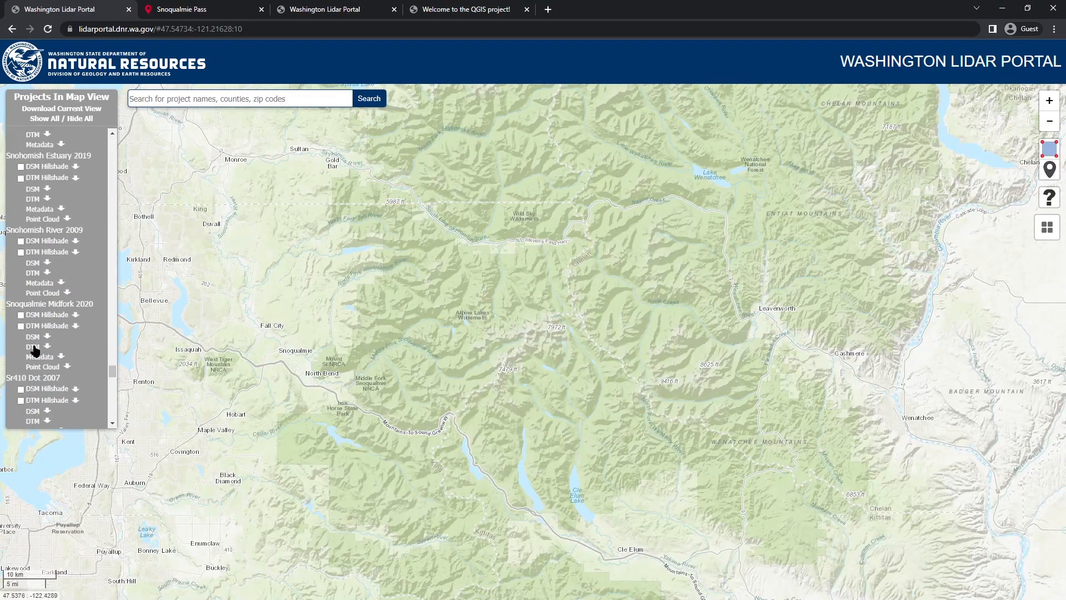
pyautogui.click(20, 315)
pyautogui.scroll(2, 439, 372)
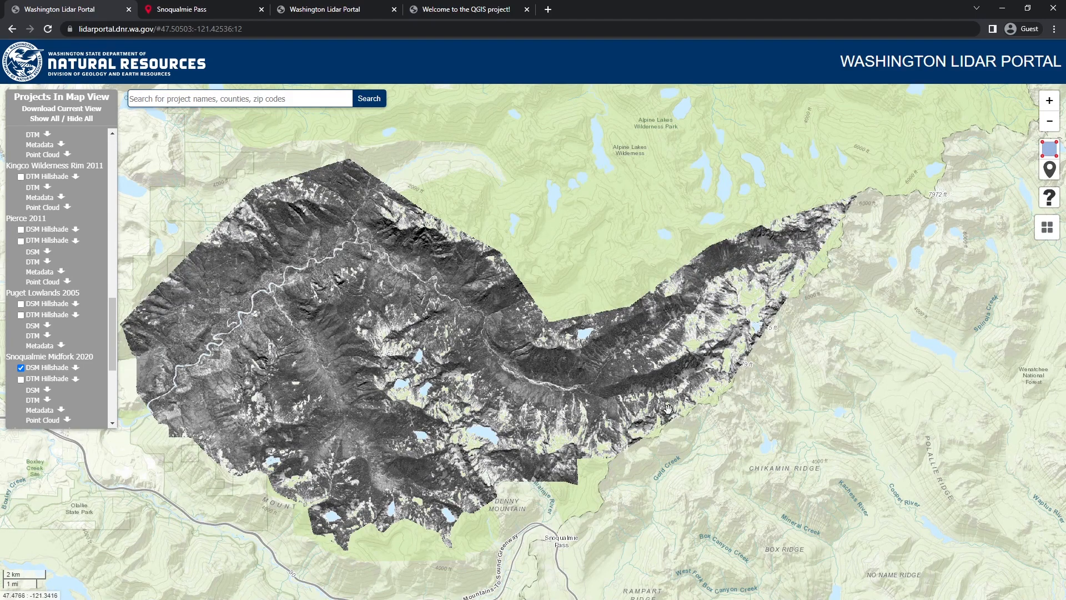
pyautogui.moveTo(639, 404); pyautogui.dragTo(612, 389)
pyautogui.moveTo(539, 400); pyautogui.dragTo(559, 383)
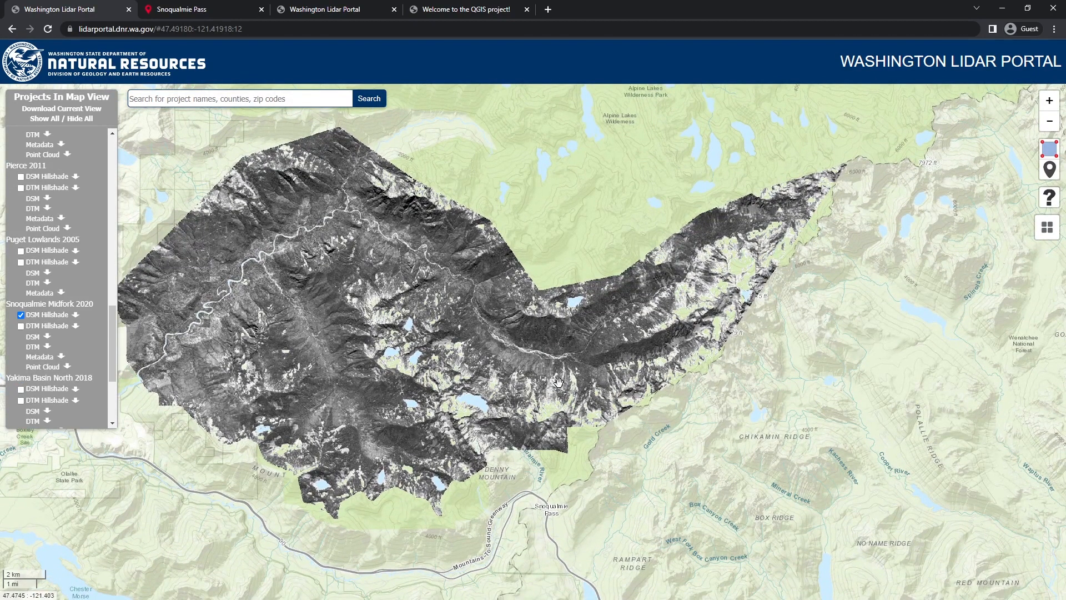
pyautogui.moveTo(558, 382); pyautogui.dragTo(575, 387)
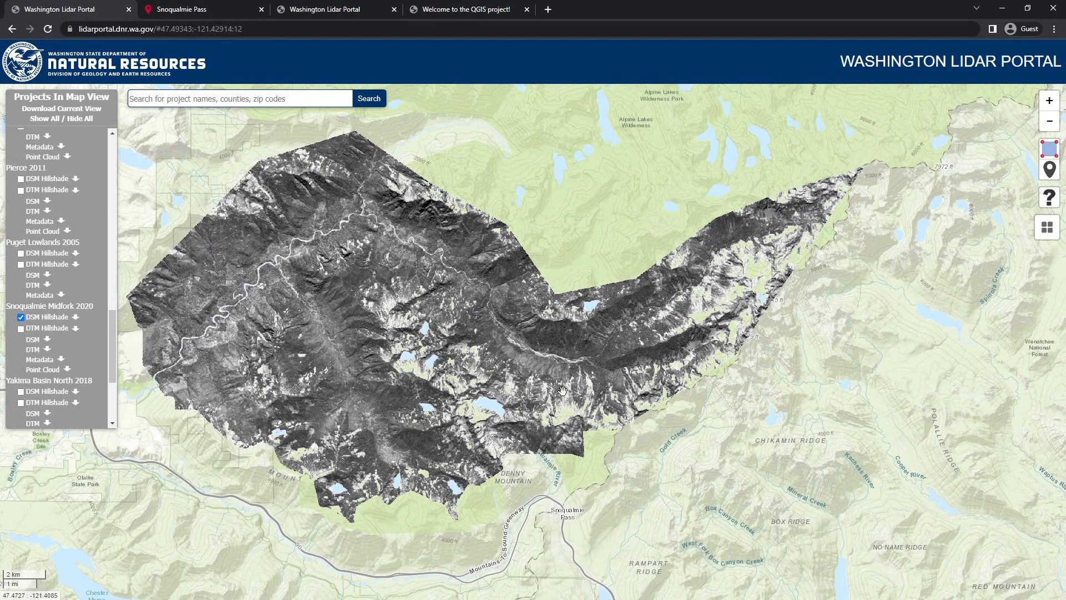
# - Open the quality assurance report WGS_QA_snoqualmie_midfork_2020.pdf from the metadata folder of snoqualmie_midfork_2020
pyautogui.click(40, 364)
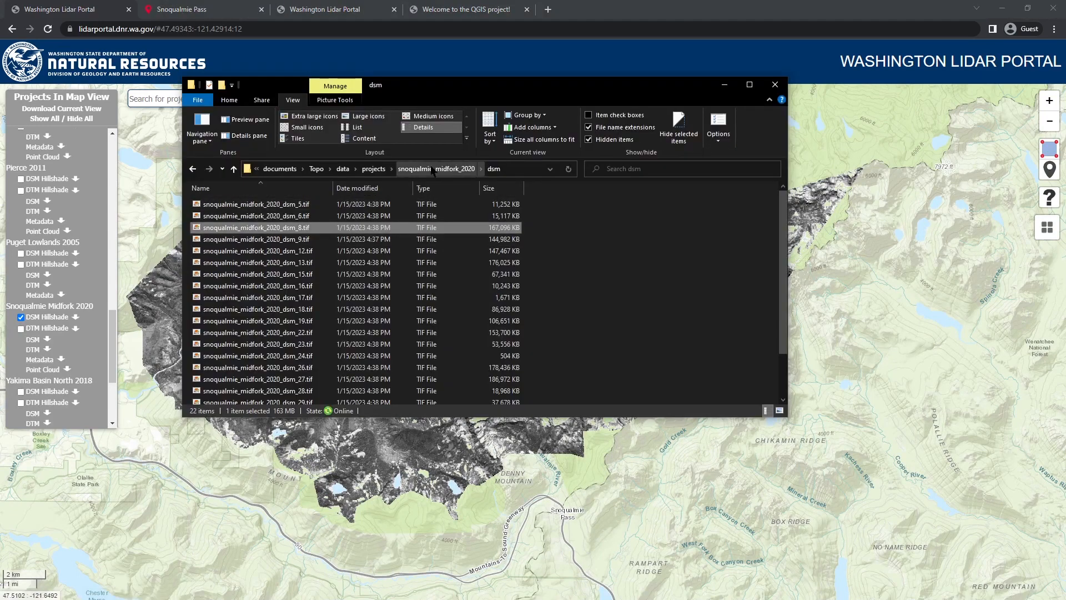
pyautogui.click(453, 169)
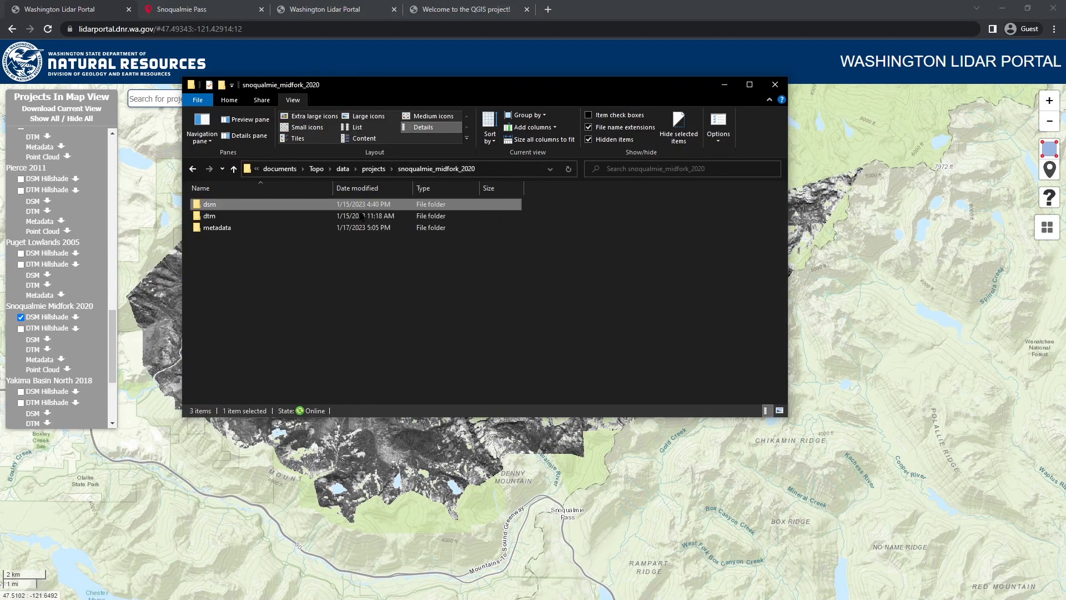
pyautogui.doubleClick(219, 228)
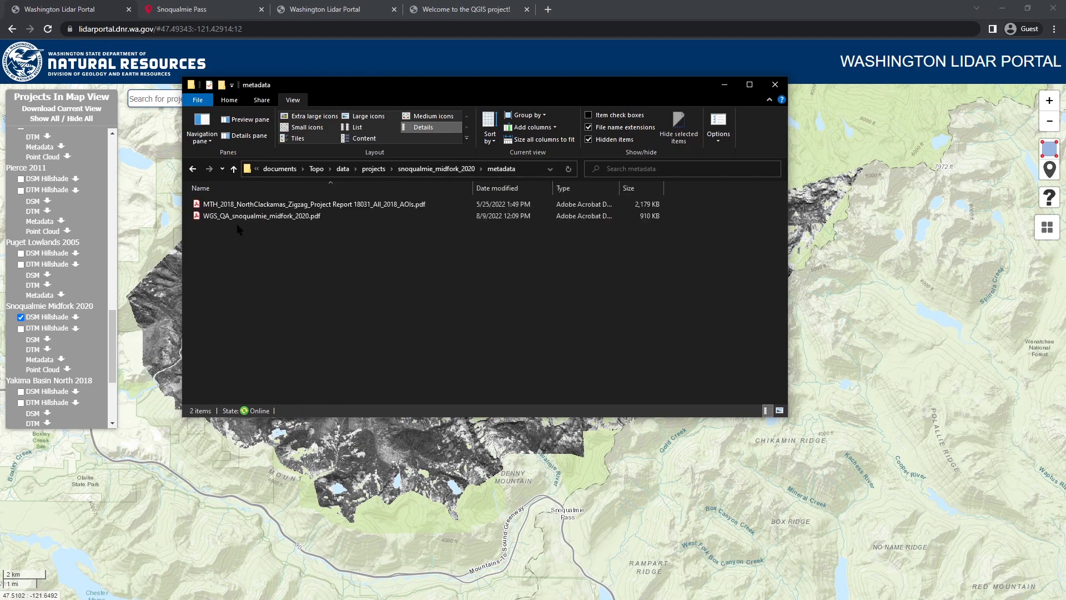
pyautogui.click(281, 218)
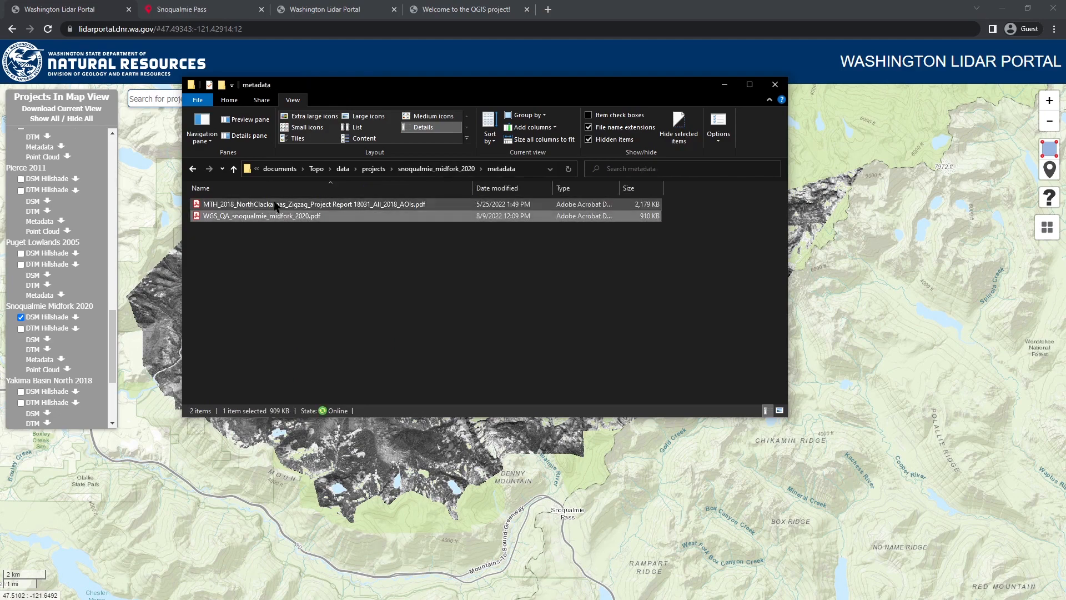
pyautogui.doubleClick(275, 217)
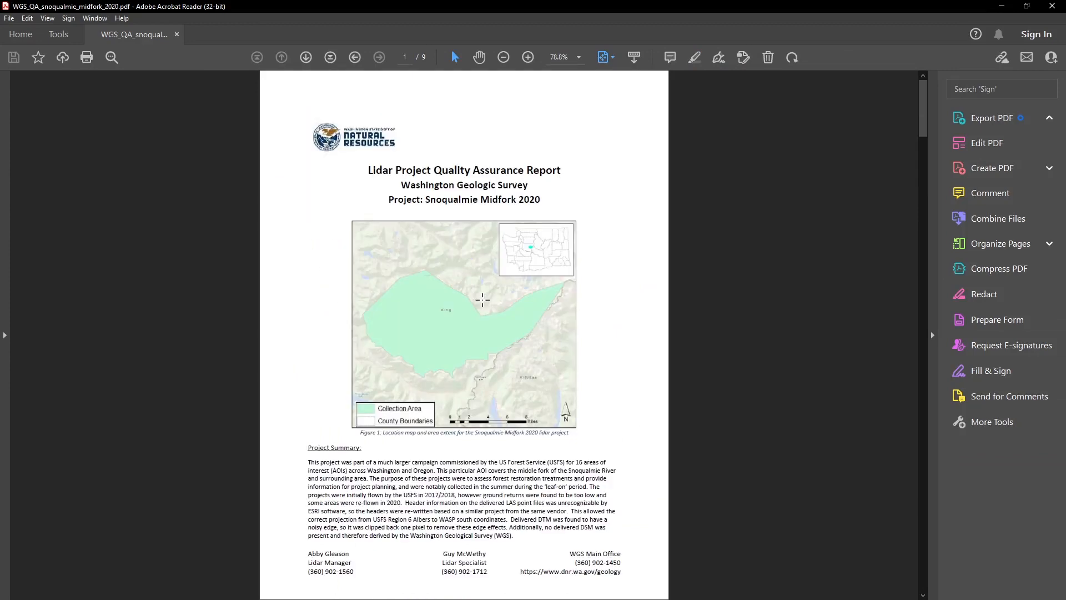
# - Review the report's survey, DEM and LAS/LAZ sections, plus the cases on DSM spikes and misclassified cliffs
pyautogui.scroll(-10, 445, 339)
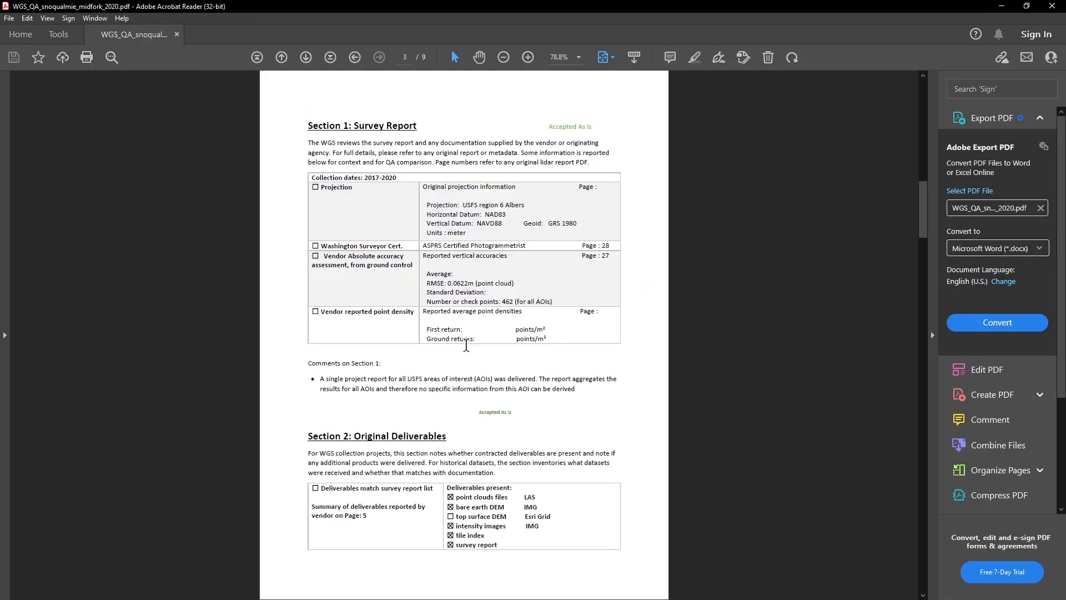
pyautogui.scroll(-8, 448, 327)
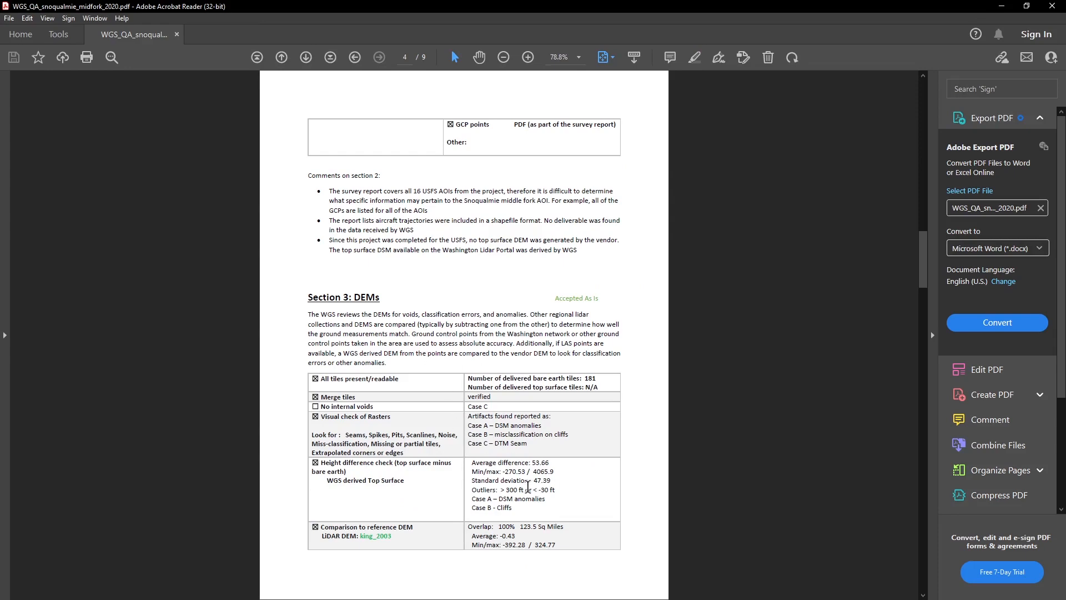
pyautogui.scroll(-10, 477, 451)
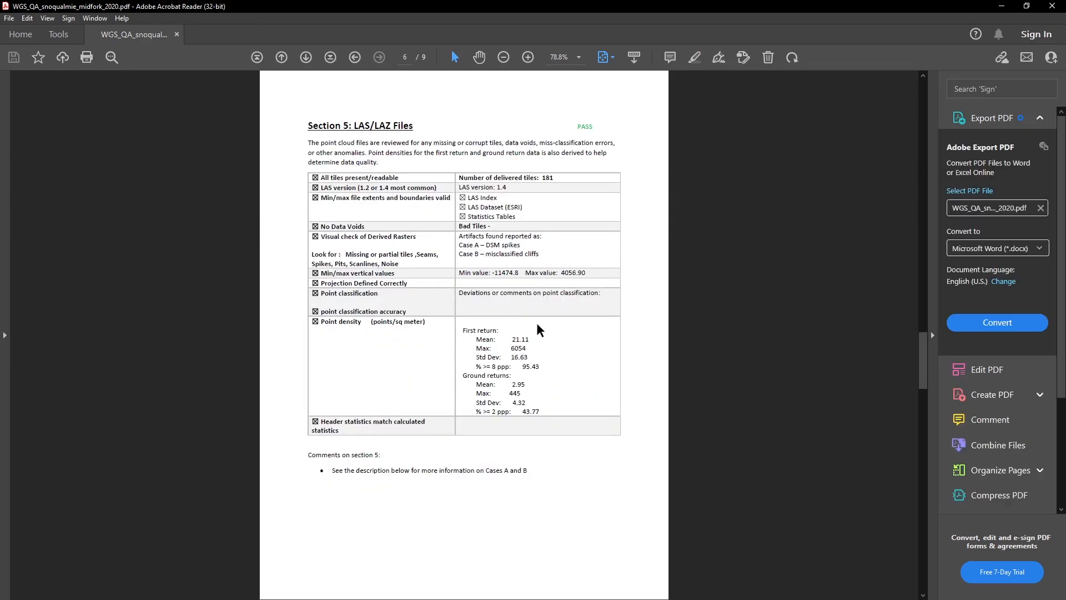
pyautogui.scroll(-10, 502, 317)
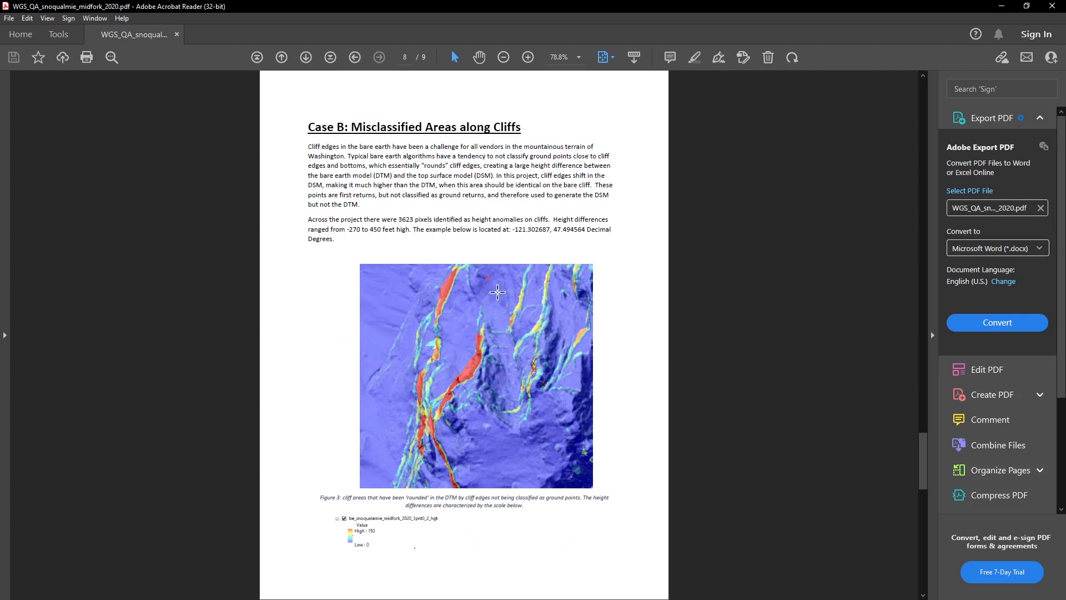
pyautogui.scroll(5, 460, 230)
pyautogui.scroll(-5, 510, 306)
pyautogui.scroll(-5, 504, 371)
pyautogui.scroll(10, 505, 371)
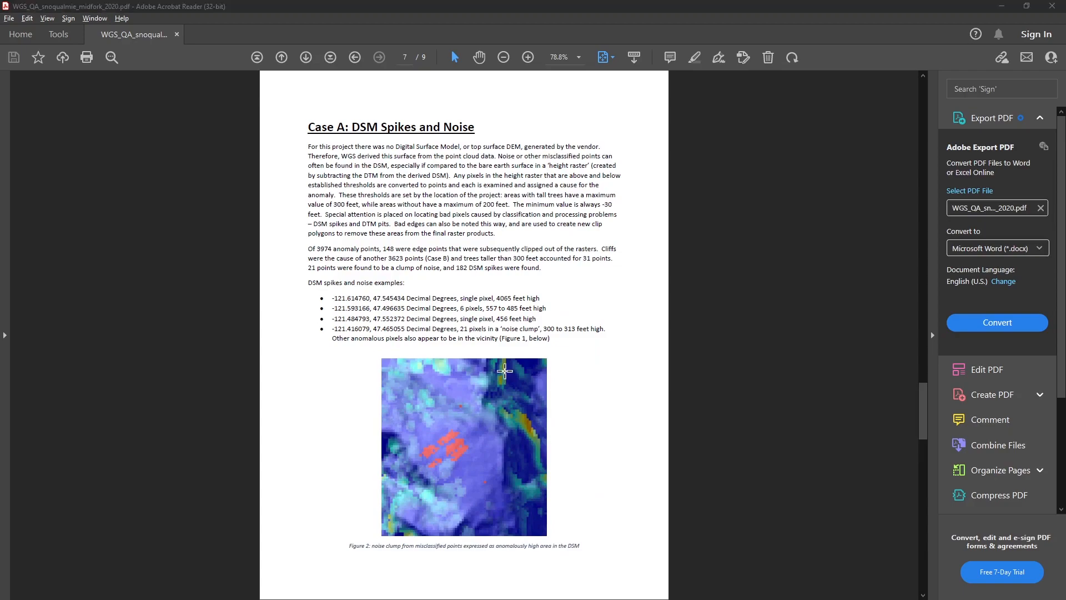
# - Return to the lidar portal and examine the Snoqualmie Midfork 2020 DSM Hillshade around the lakes and ridges north of Denny Mountain
pyautogui.hotkey('alt', 'Tab')
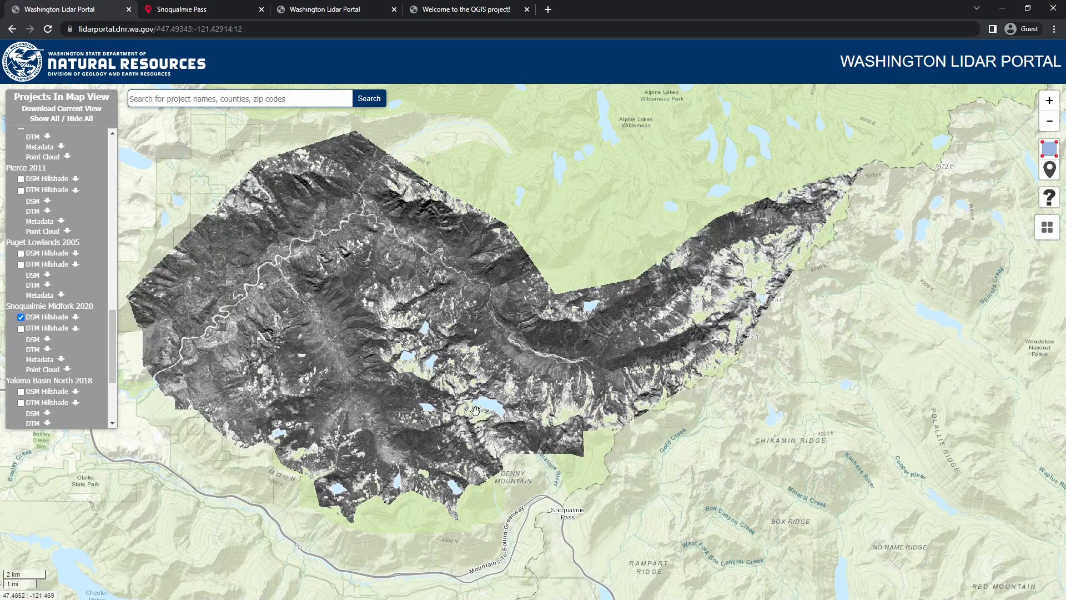
pyautogui.scroll(1, 499, 426)
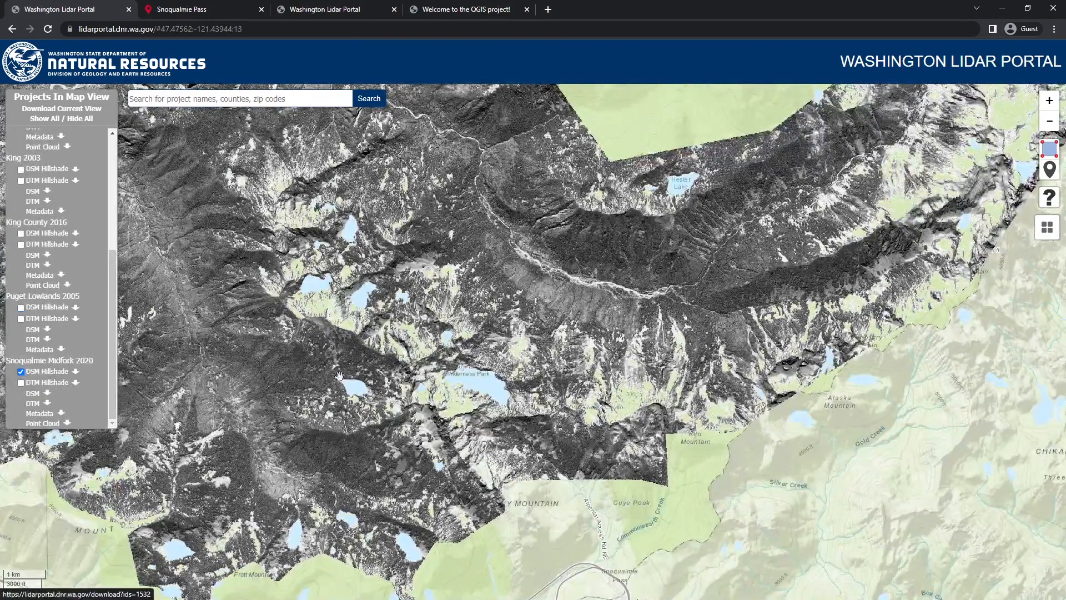
pyautogui.moveTo(370, 443); pyautogui.dragTo(369, 405)
pyautogui.scroll(1, 460, 362)
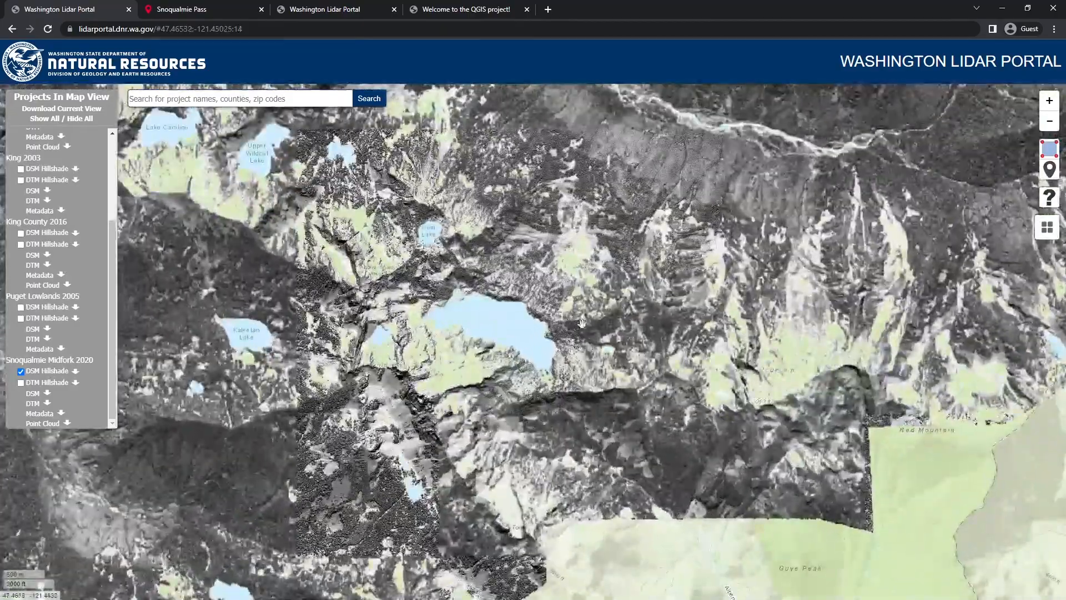
pyautogui.moveTo(486, 315); pyautogui.dragTo(444, 246)
pyautogui.moveTo(571, 351); pyautogui.dragTo(572, 436)
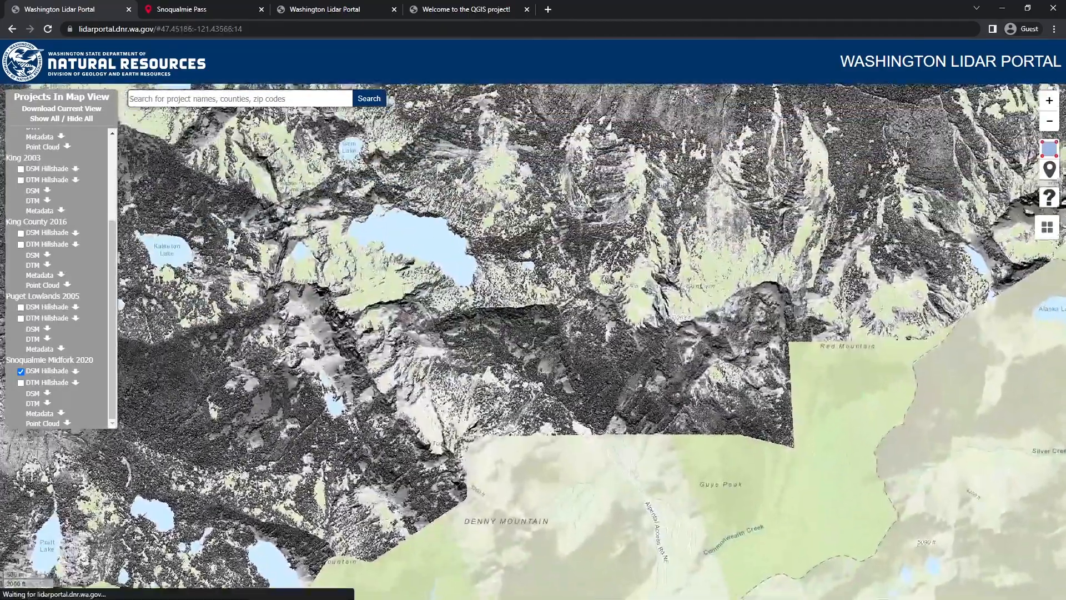
pyautogui.scroll(1, 447, 311)
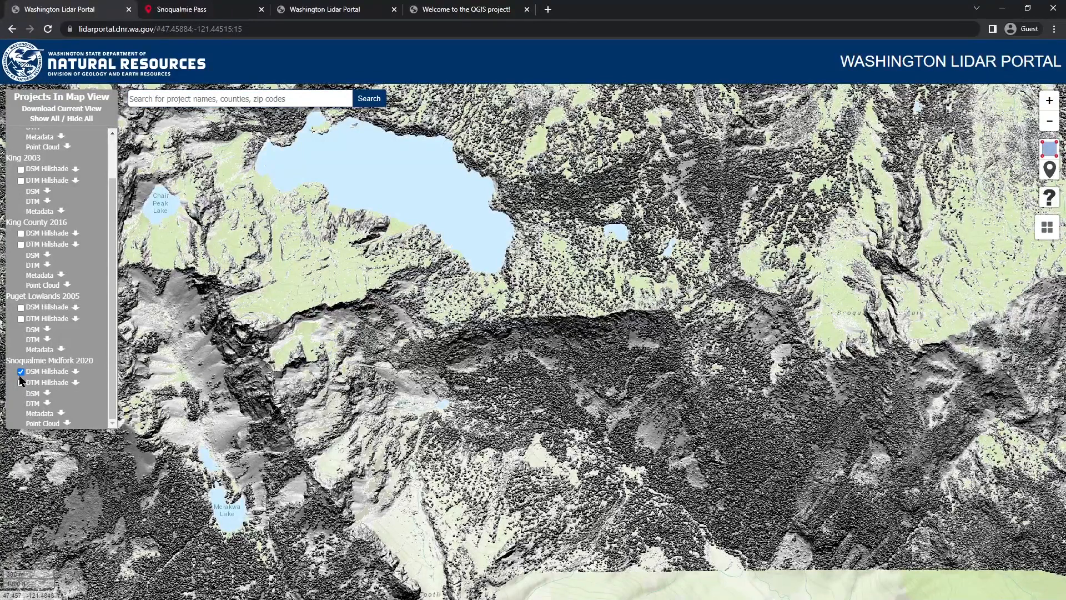
# - Display the Snoqualmie Midfork 2020 DTM Hillshade instead of the DSM and inspect the bare-earth ridge and trails south of the large lake
pyautogui.click(22, 384)
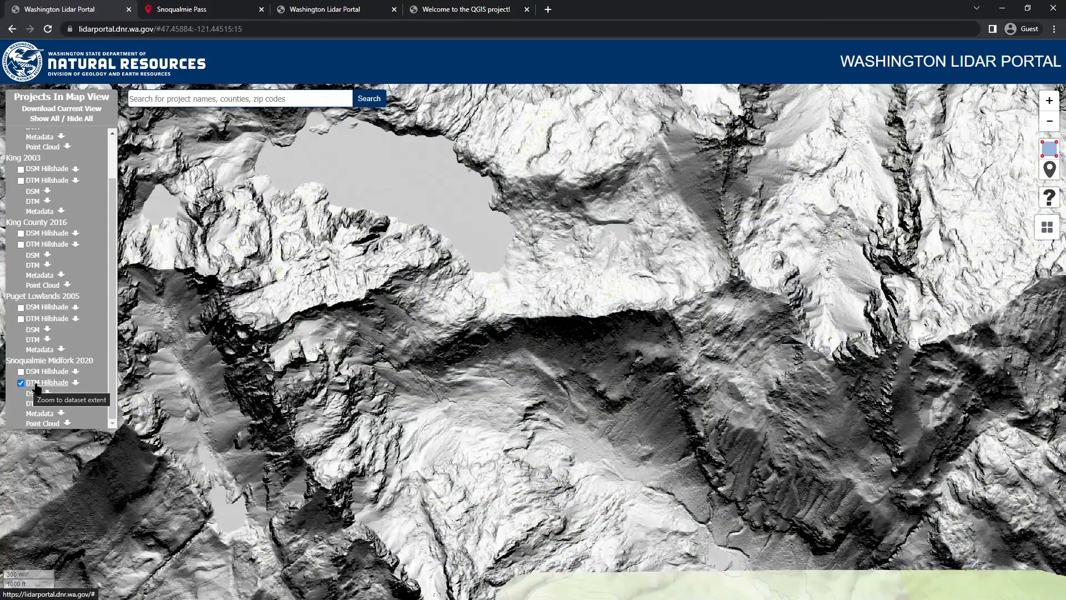
pyautogui.scroll(1, 524, 333)
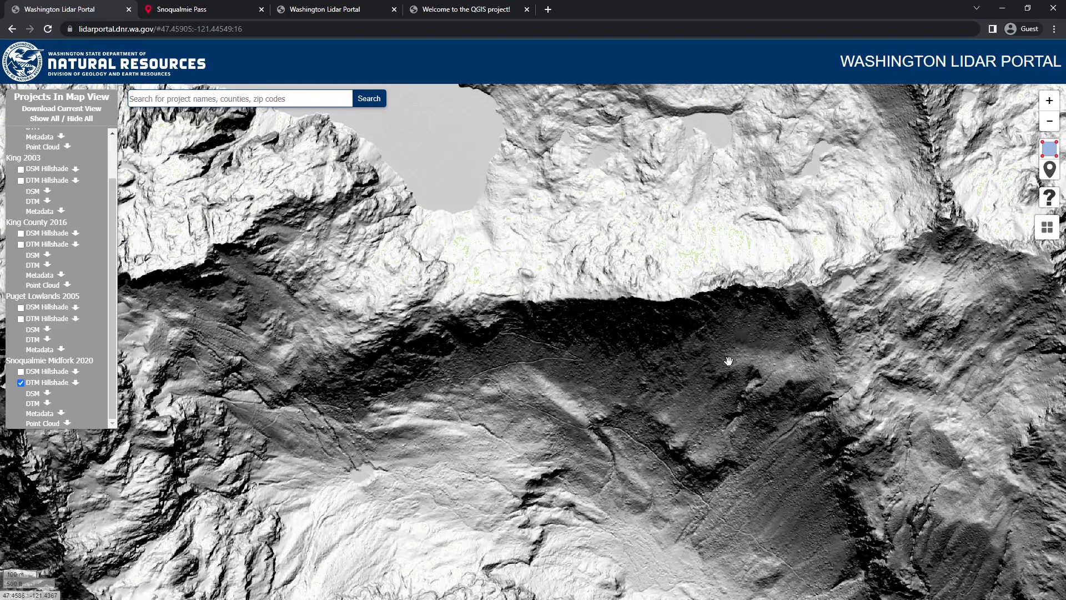
pyautogui.moveTo(508, 405); pyautogui.dragTo(571, 409)
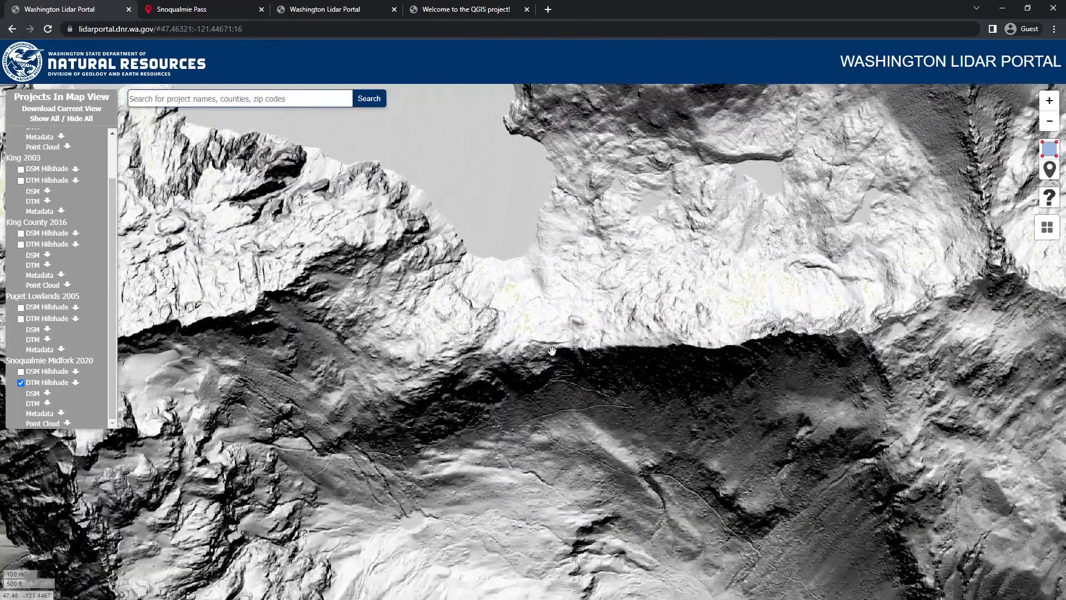
pyautogui.scroll(1, 571, 409)
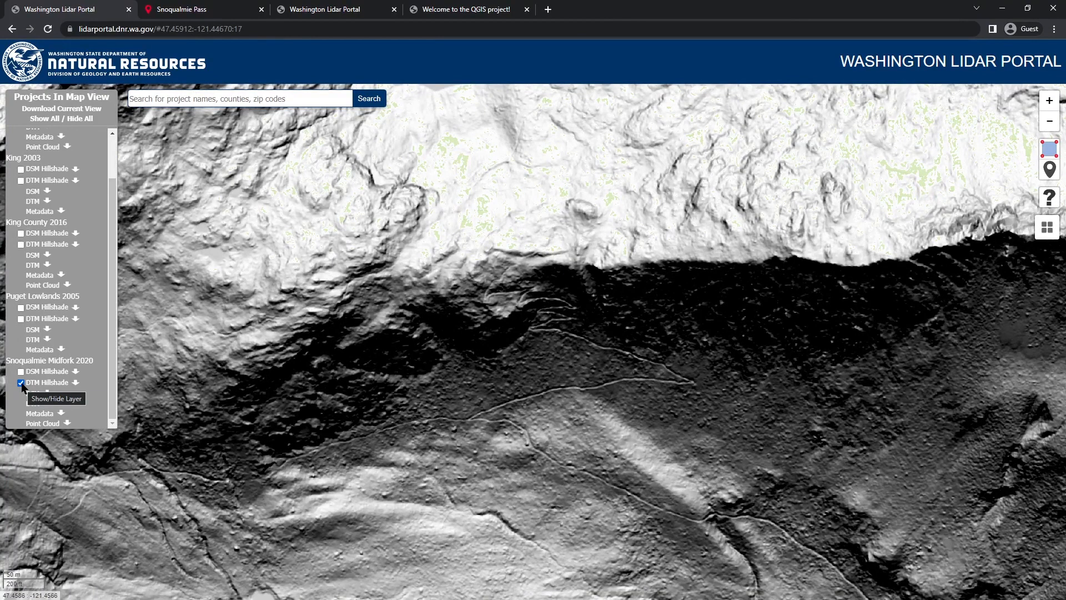
# - Swap the DTM Hillshade for the Snoqualmie Midfork 2020 DSM Hillshade and compare the tree-covered slopes across to Source Lake
pyautogui.click(21, 383)
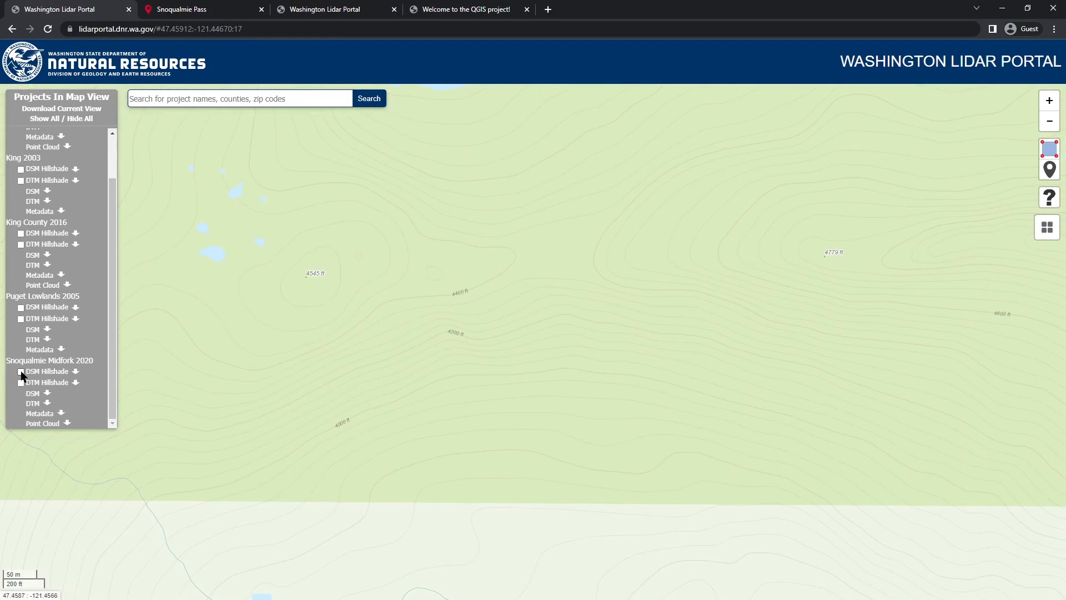
pyautogui.click(21, 371)
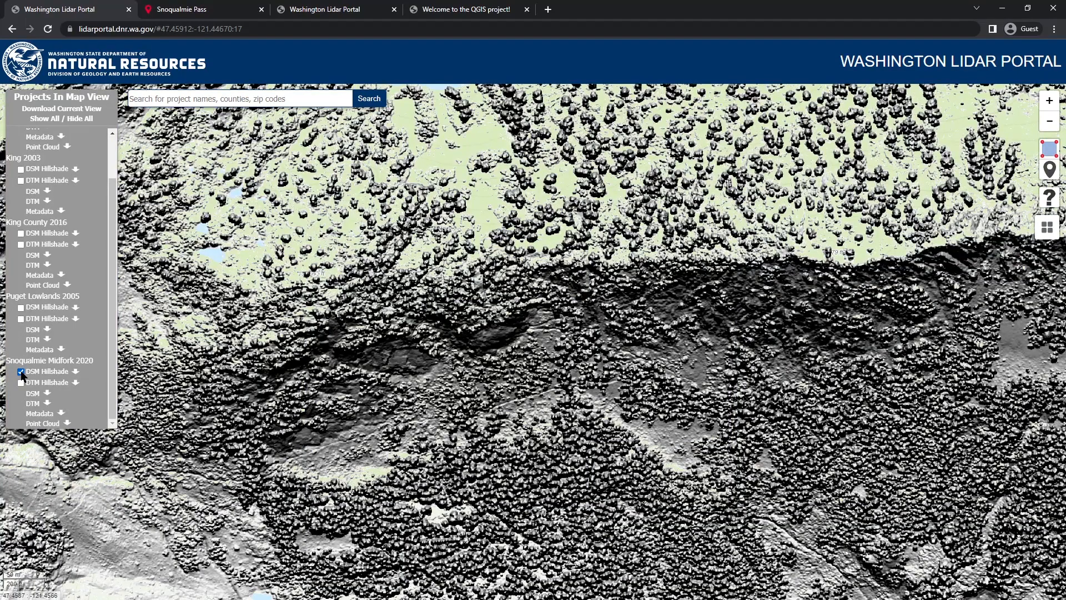
pyautogui.moveTo(346, 364); pyautogui.dragTo(573, 308)
pyautogui.moveTo(434, 342); pyautogui.dragTo(556, 334)
pyautogui.moveTo(300, 370); pyautogui.dragTo(404, 362)
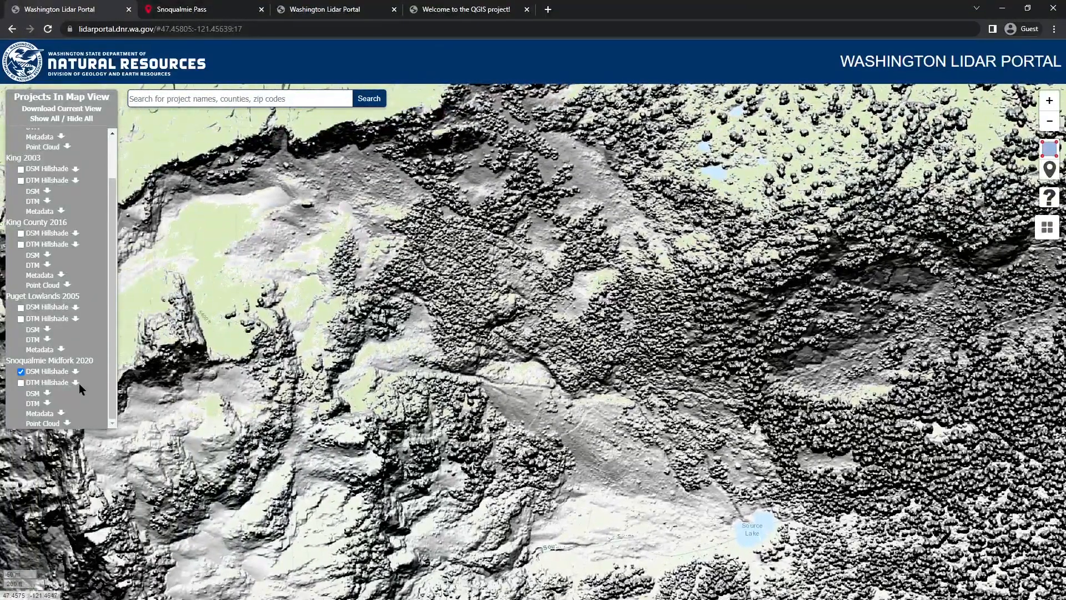
# - Switch Snoqualmie Midfork 2020 back to the DTM Hillshade and inspect the bare-earth terrain between Source Lake and the ridge
pyautogui.click(21, 371)
pyautogui.click(20, 382)
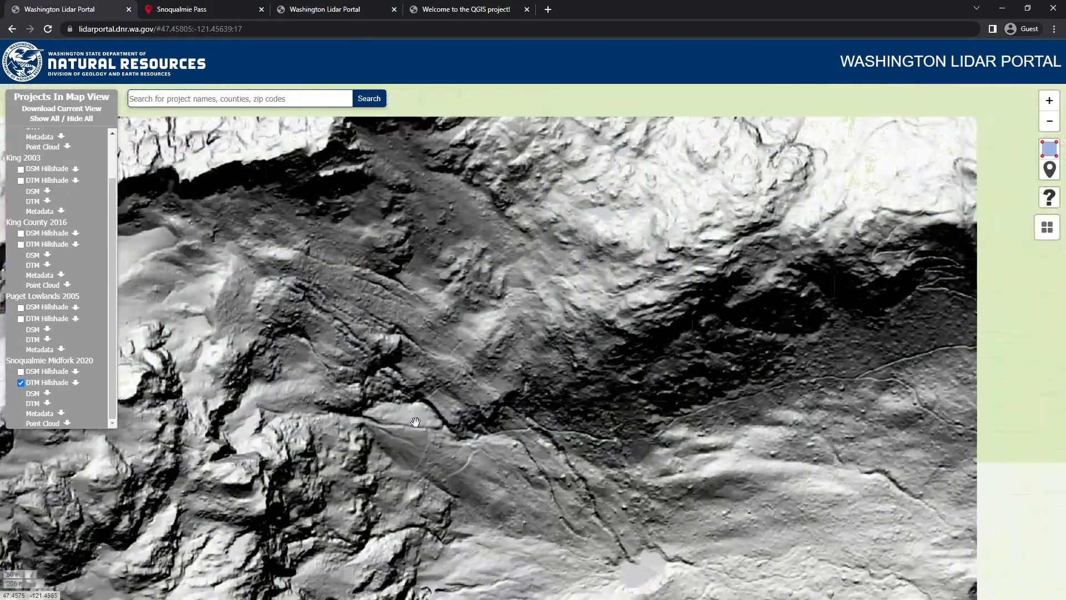
pyautogui.scroll(-2, 415, 422)
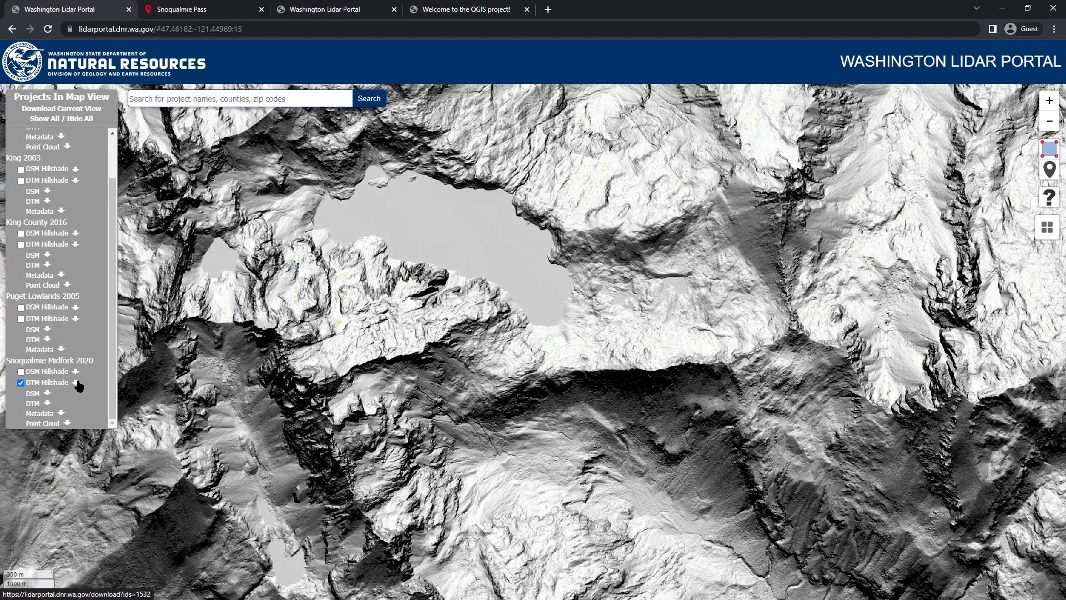
pyautogui.moveTo(554, 375); pyautogui.dragTo(540, 330)
pyautogui.scroll(2, 540, 331)
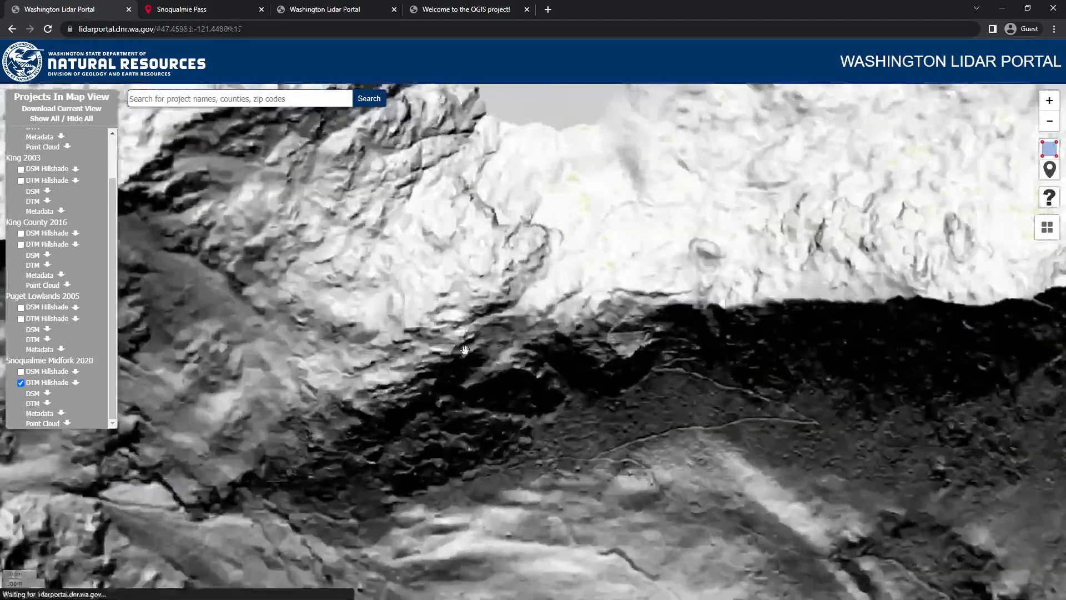
pyautogui.scroll(-1, 505, 351)
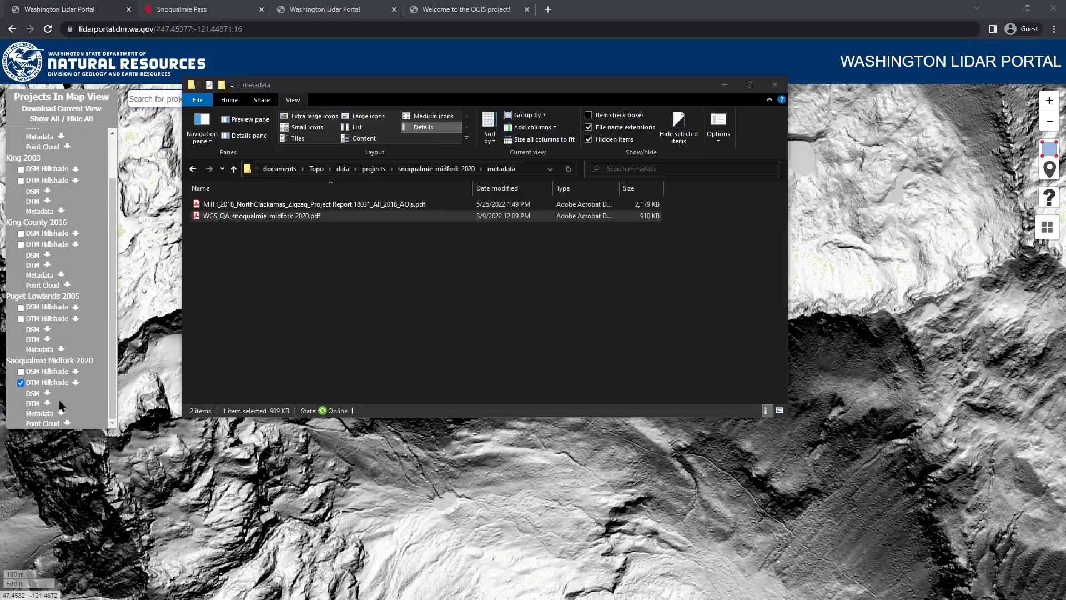
# - Preview snoqualmie_midfork_2020_dtm_8.tif from the project's dtm folder in the image viewer, and close the preview
pyautogui.click(436, 168)
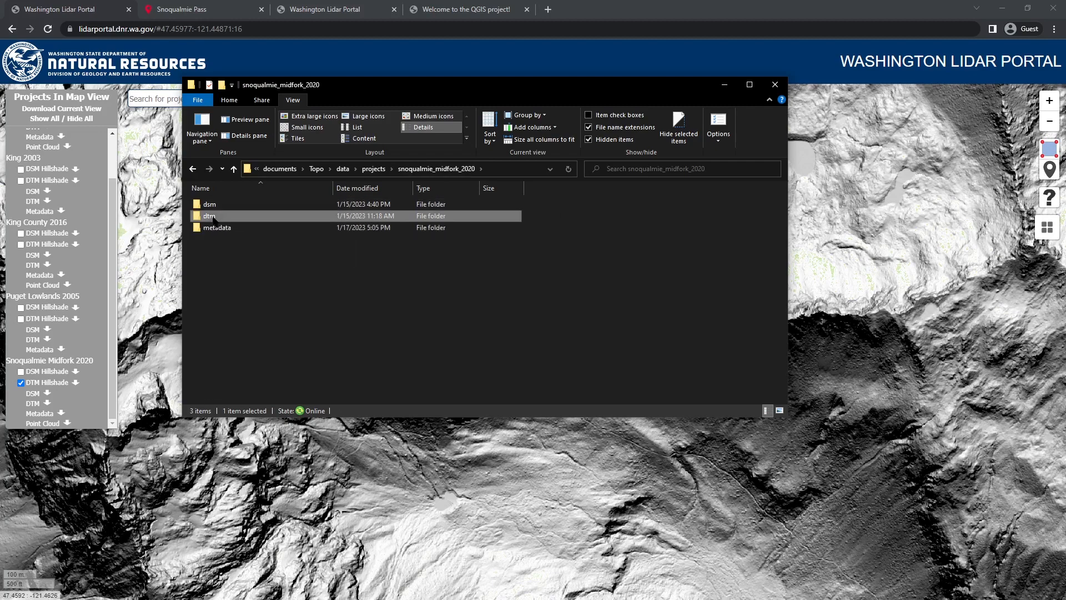
pyautogui.doubleClick(216, 220)
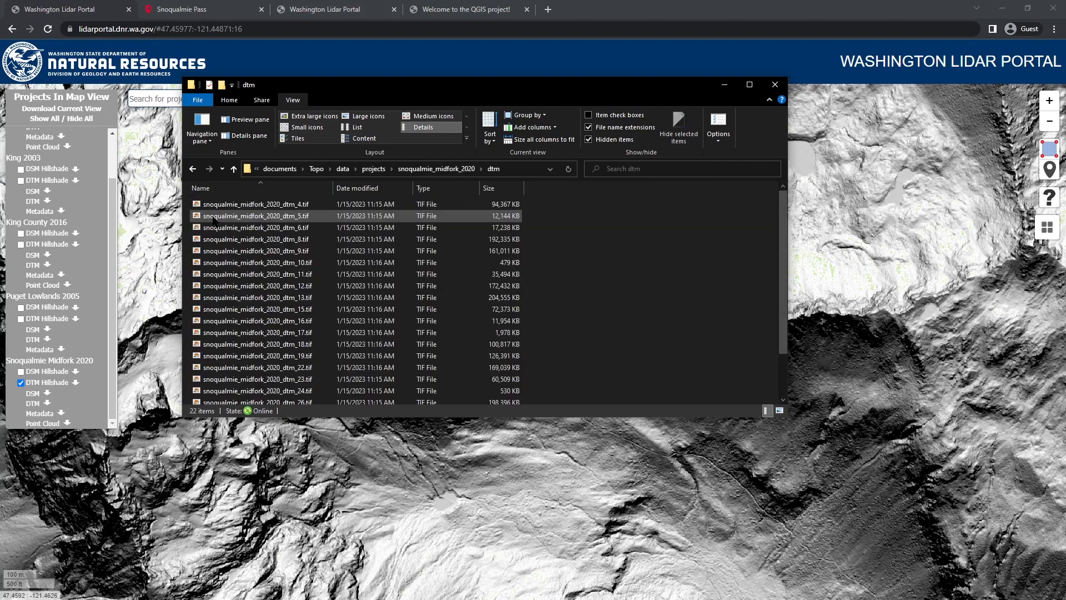
pyautogui.doubleClick(306, 240)
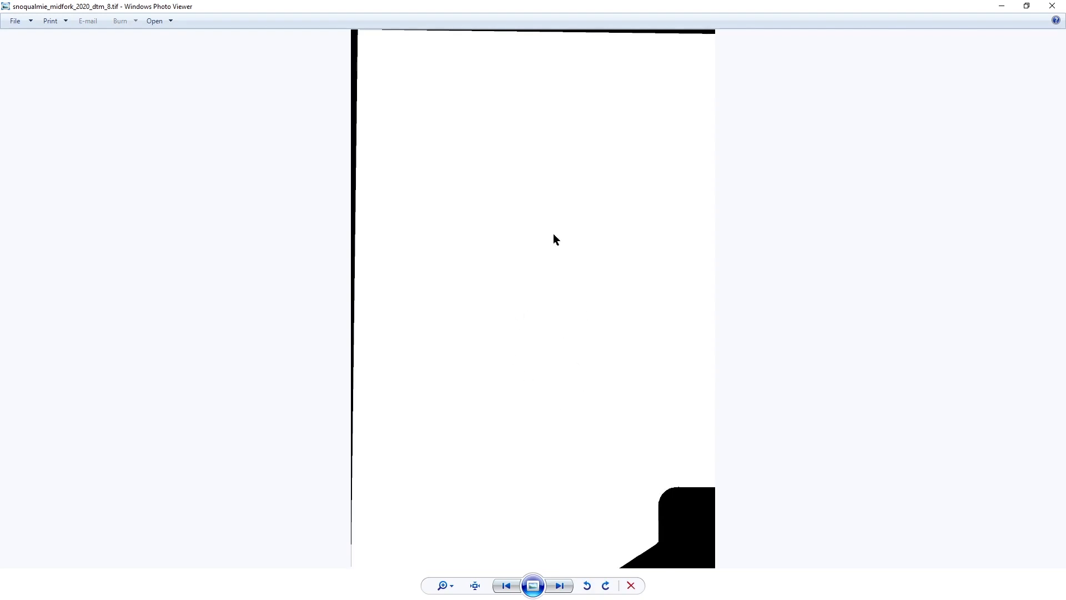
pyautogui.click(1053, 8)
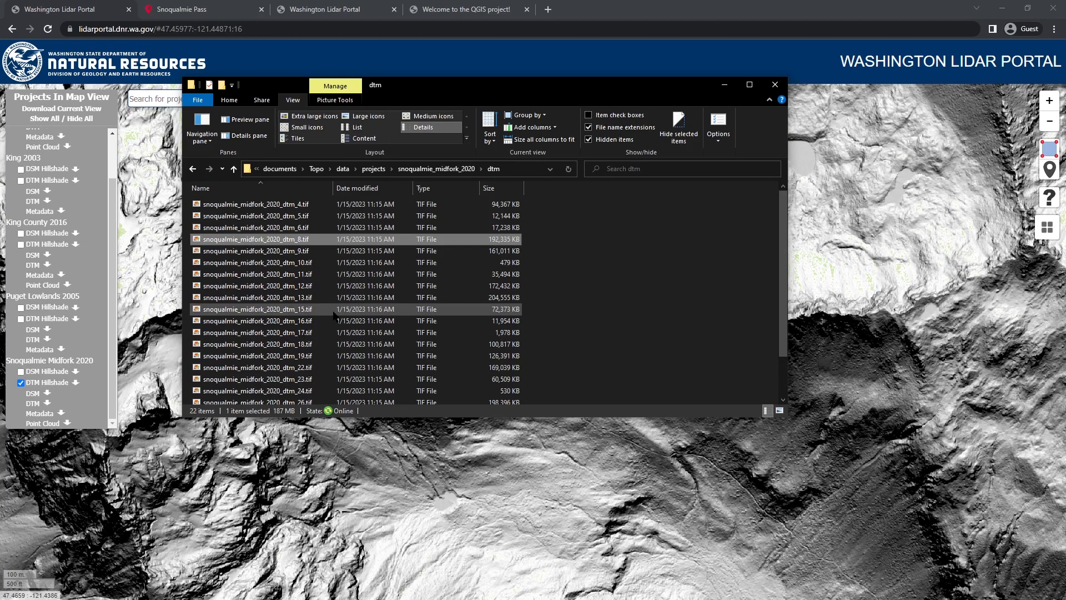
# - Bring up the QGIS project website and switch to the QGIS desktop application
pyautogui.click(468, 10)
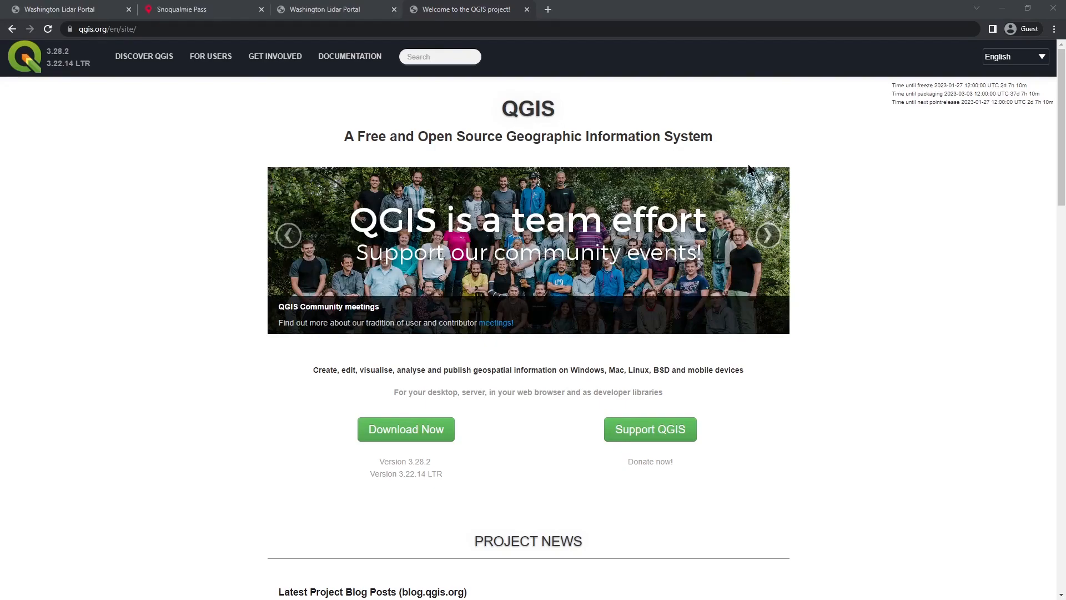
pyautogui.hotkey('alt', 'Tab')
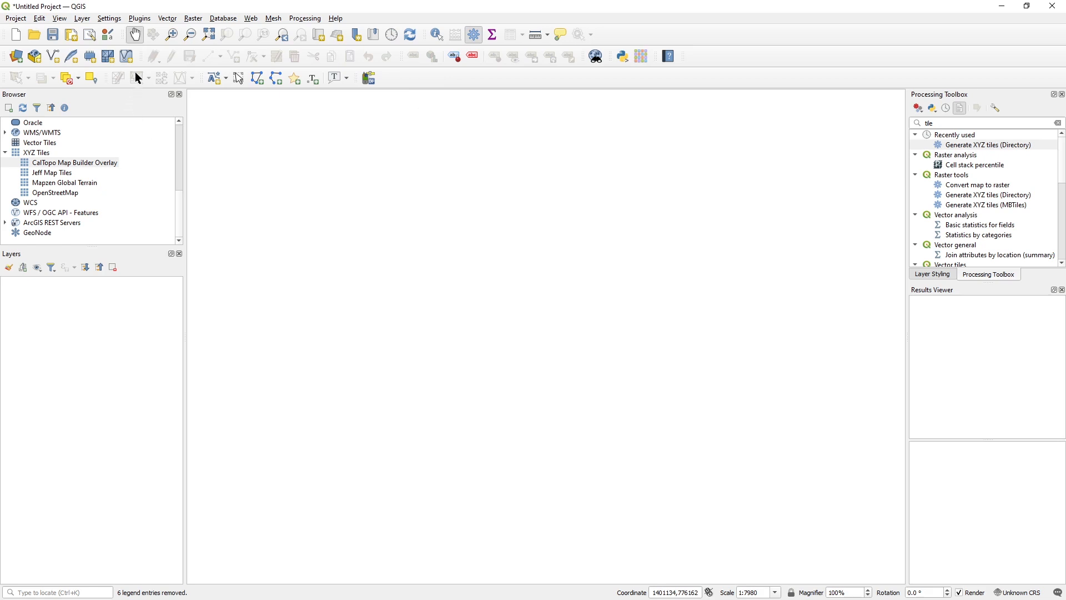
# - Add snoqualmie_midfork_2020_dtm_8.tif from the snoqualmie_midfork_2020 dtm folder as a raster layer, leaving the source options at their defaults
pyautogui.click(82, 19)
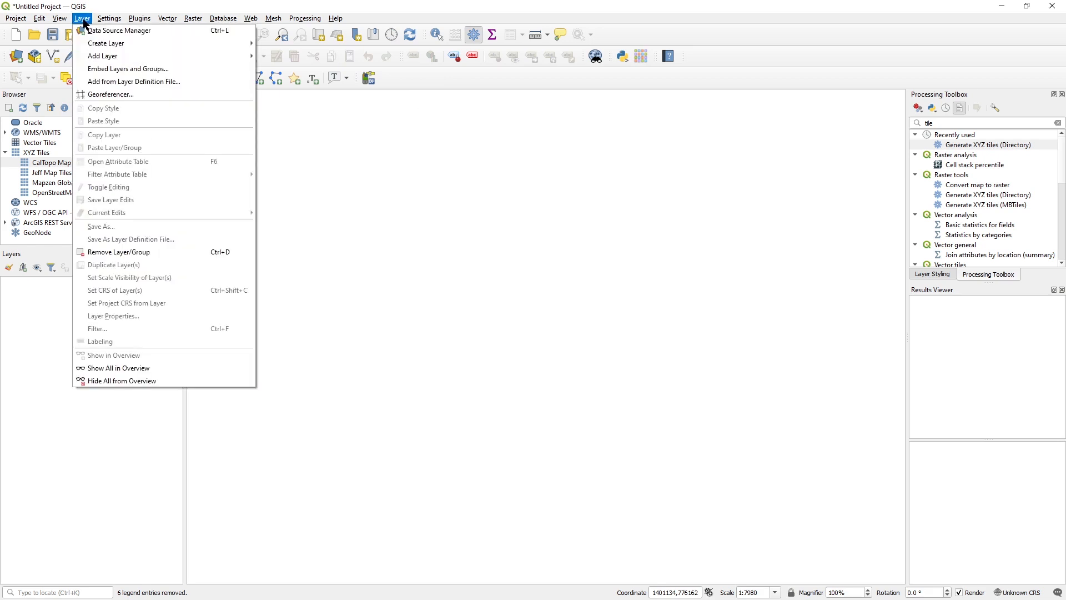
pyautogui.moveTo(102, 57)
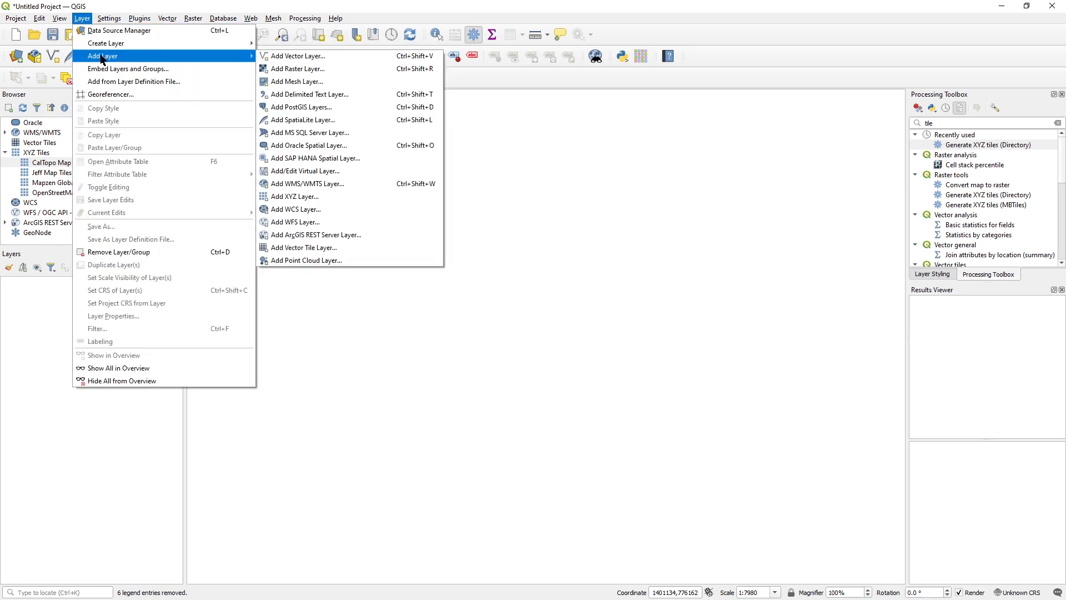
pyautogui.click(299, 69)
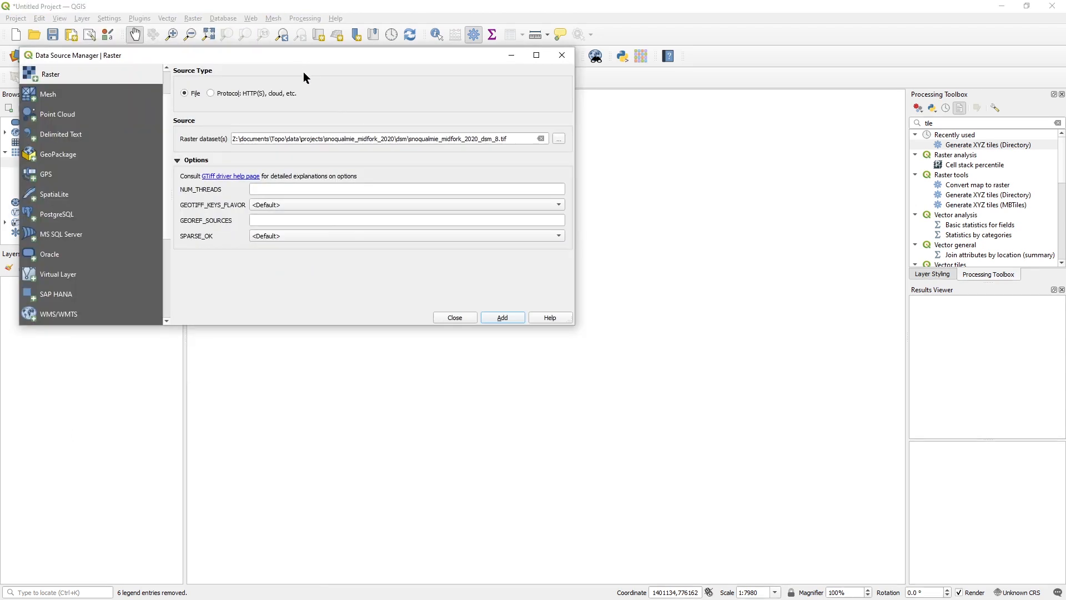
pyautogui.click(558, 139)
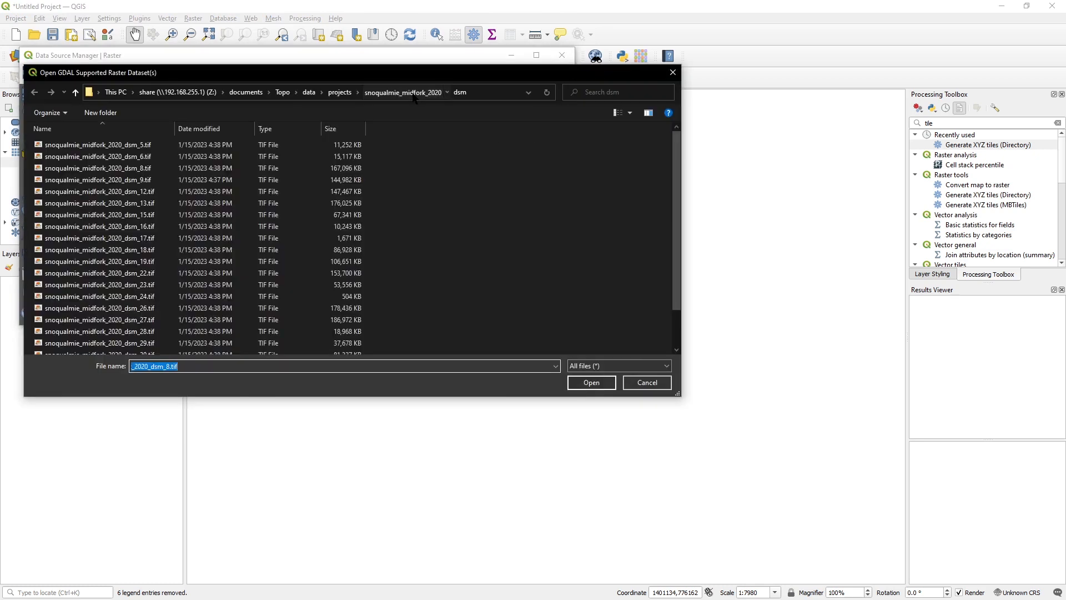
pyautogui.click(413, 94)
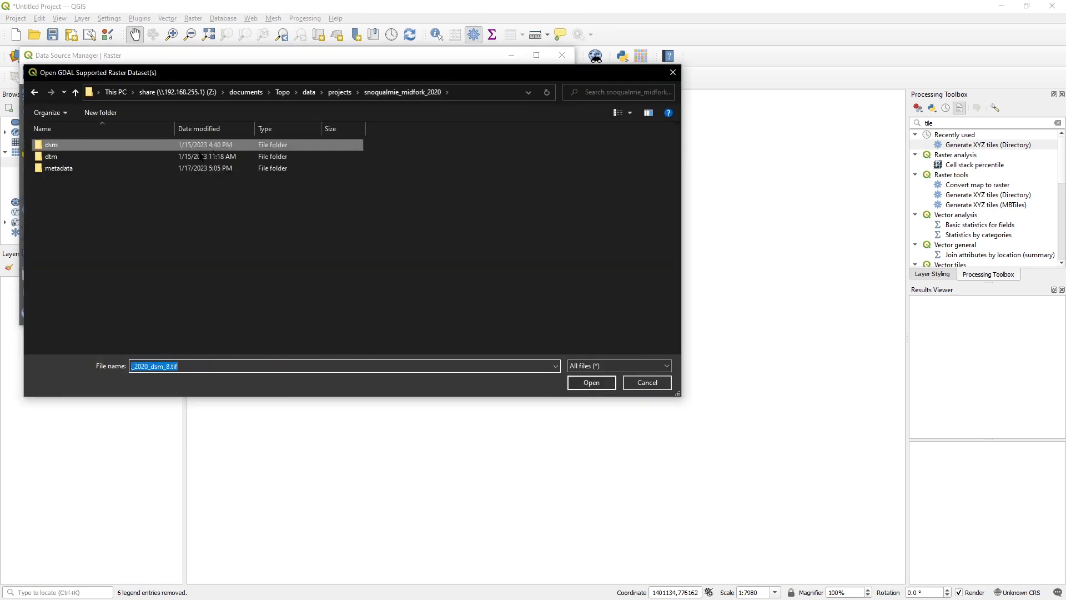
pyautogui.doubleClick(41, 157)
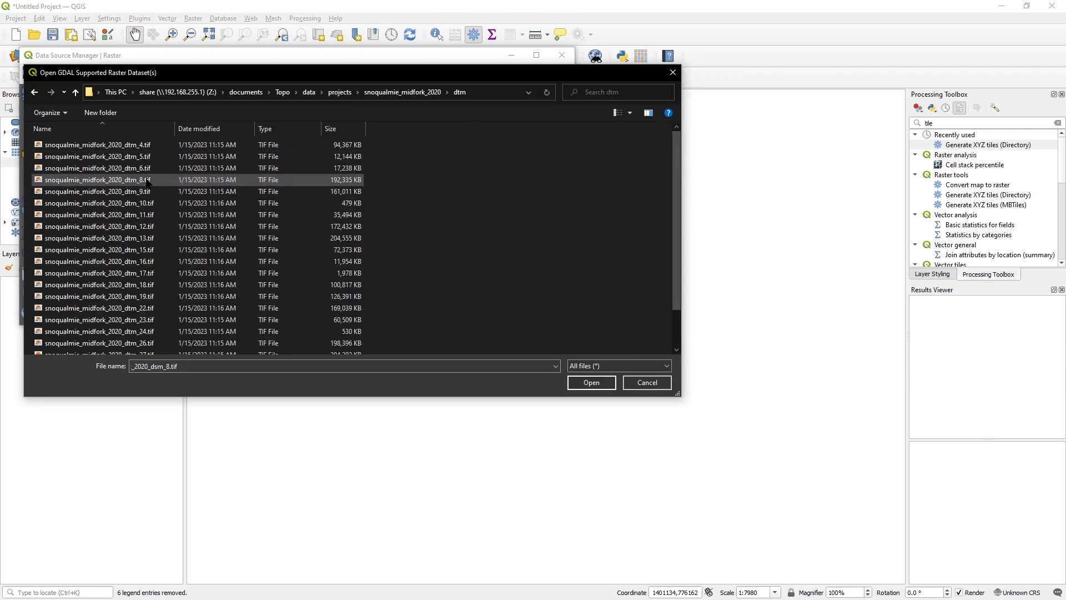
pyautogui.click(146, 181)
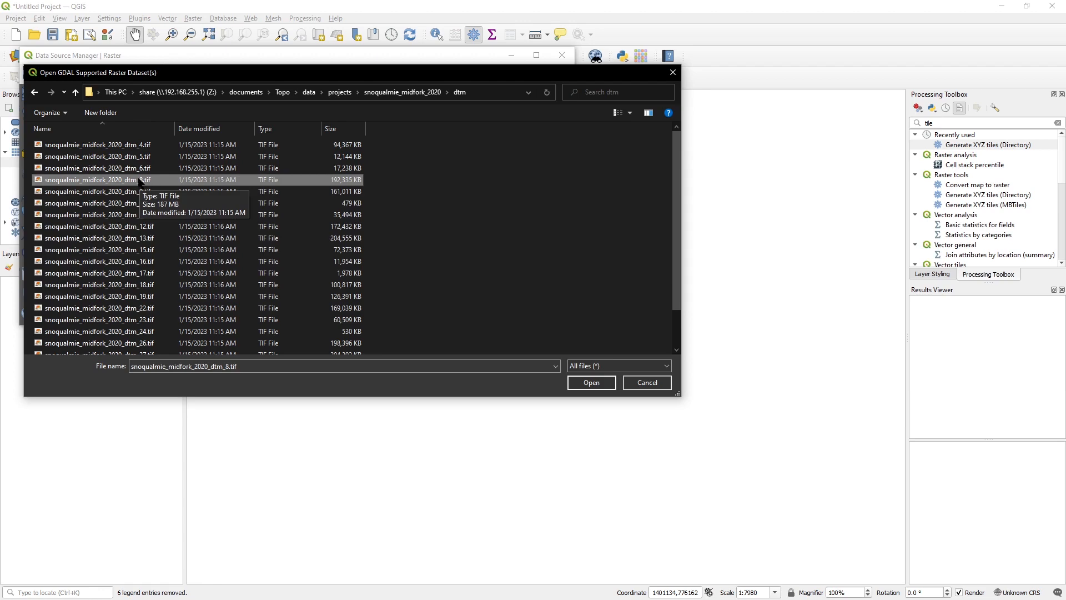
pyautogui.doubleClick(141, 180)
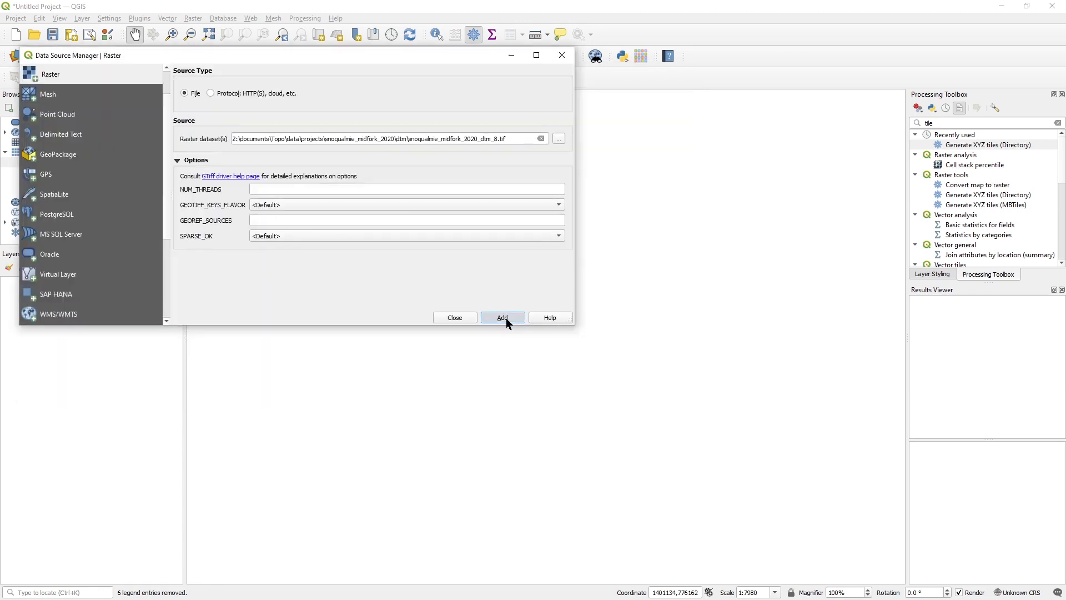
pyautogui.click(505, 317)
pyautogui.click(464, 315)
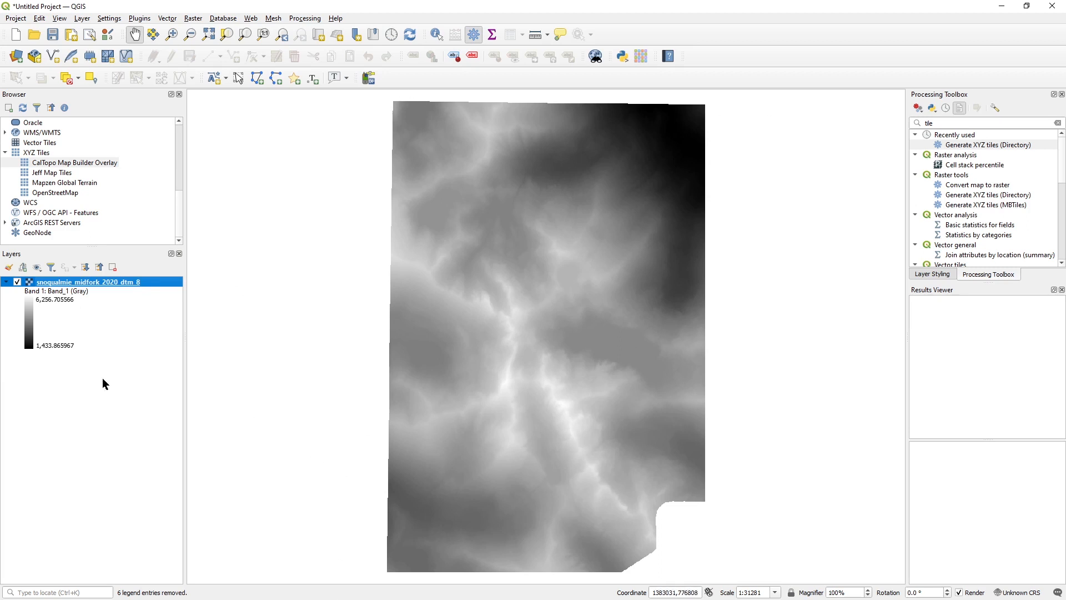
# - Examine the DTM layer's grayscale elevation legend and the ridges and valleys in the raster up close
pyautogui.click(22, 330)
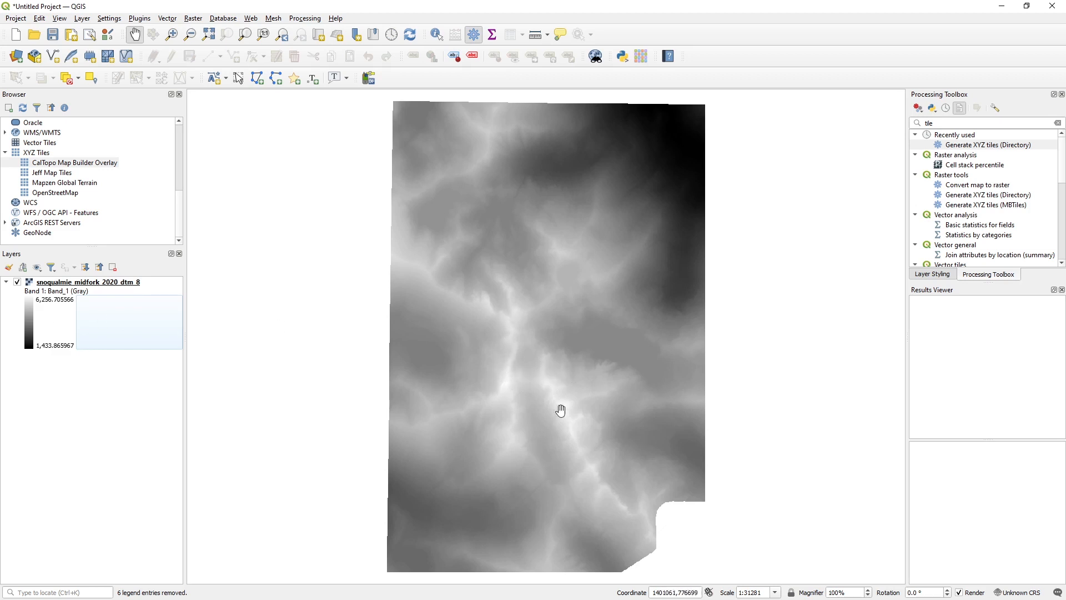
pyautogui.scroll(2, 591, 394)
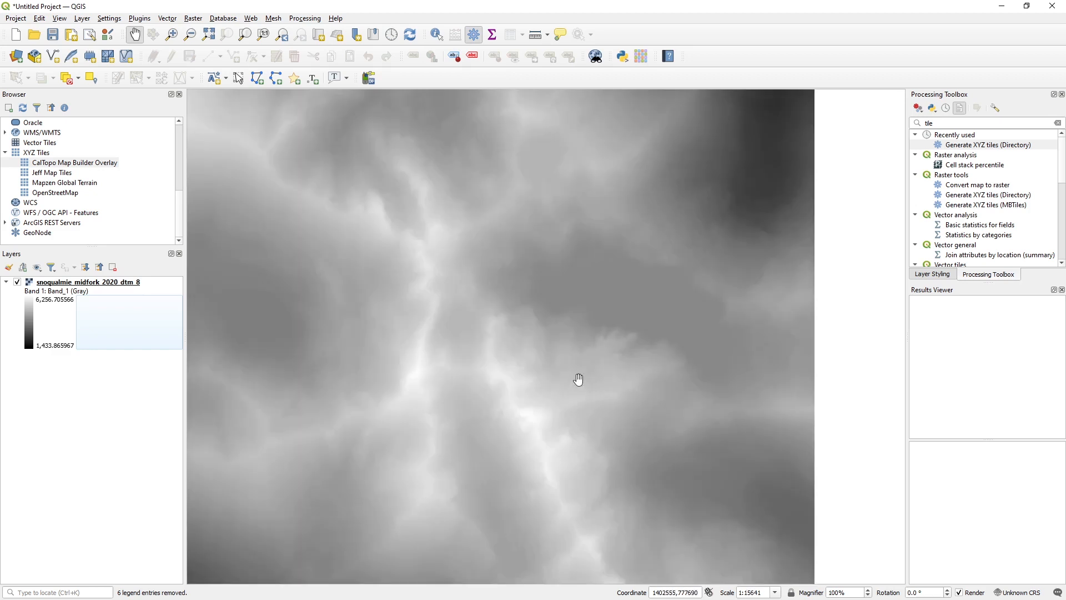
pyautogui.scroll(-1, 560, 373)
pyautogui.moveTo(536, 356); pyautogui.dragTo(506, 315)
pyautogui.scroll(1, 541, 339)
pyautogui.scroll(-1, 542, 339)
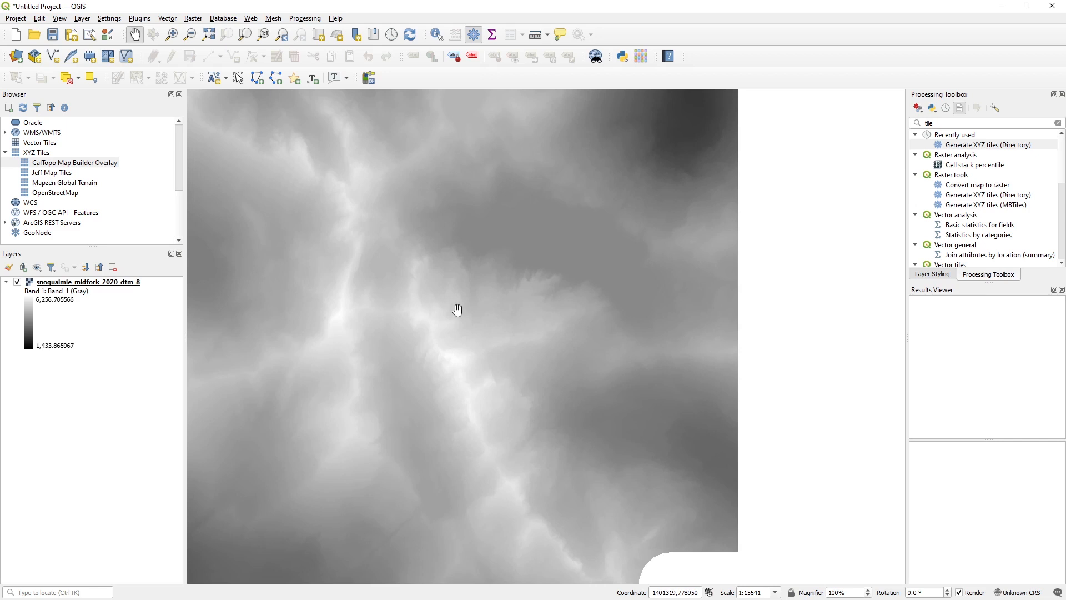
# - Search the processing algorithms for "contour" and open the GDAL Contour raster extraction tool
pyautogui.click(953, 123)
pyautogui.press('BackSpace')
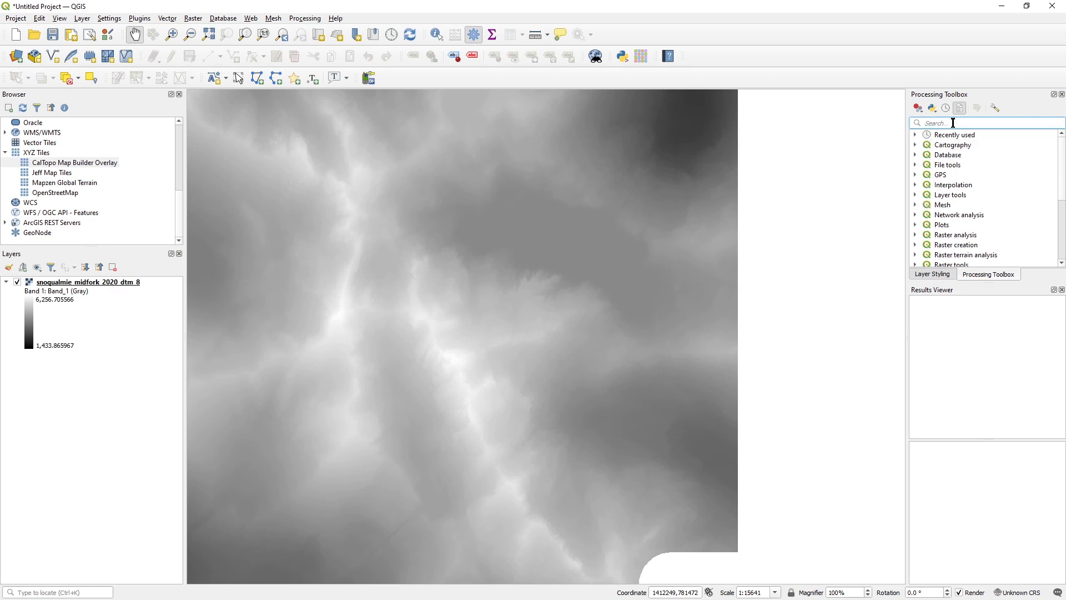
pyautogui.write('con')
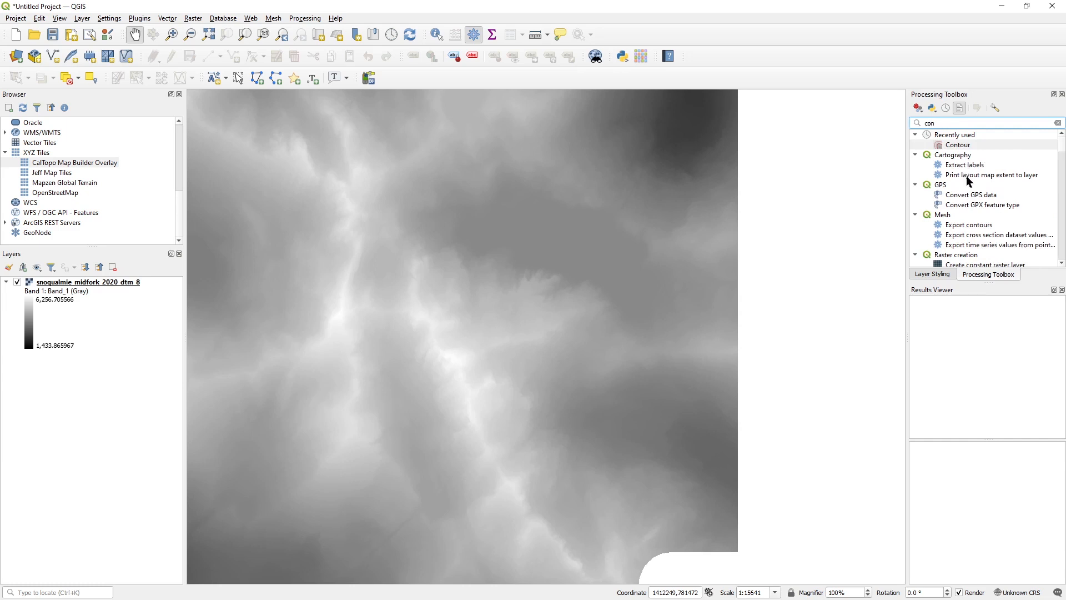
pyautogui.write('tour')
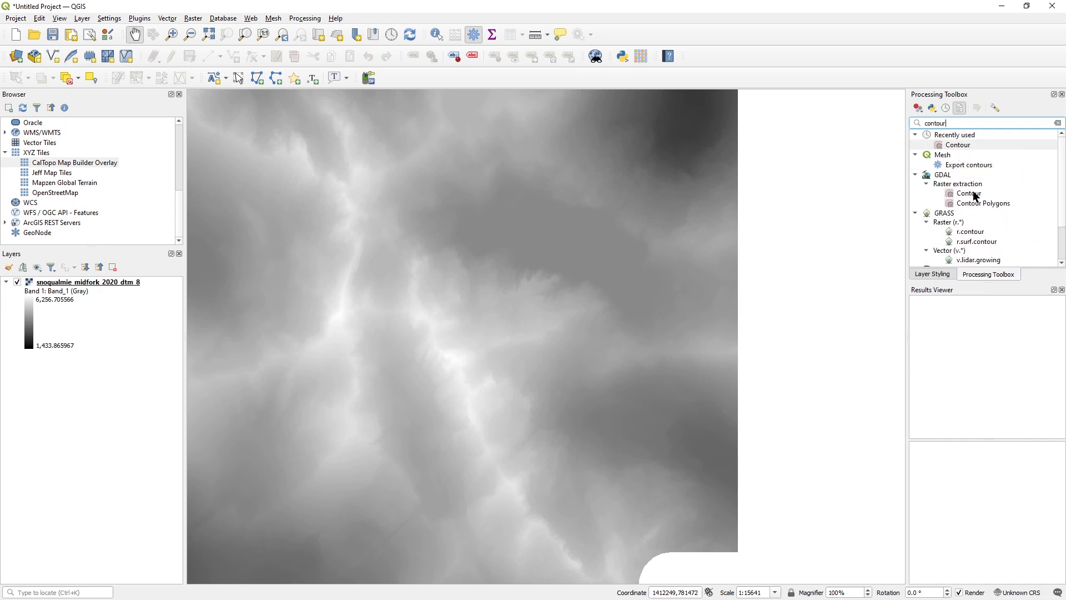
pyautogui.click(975, 196)
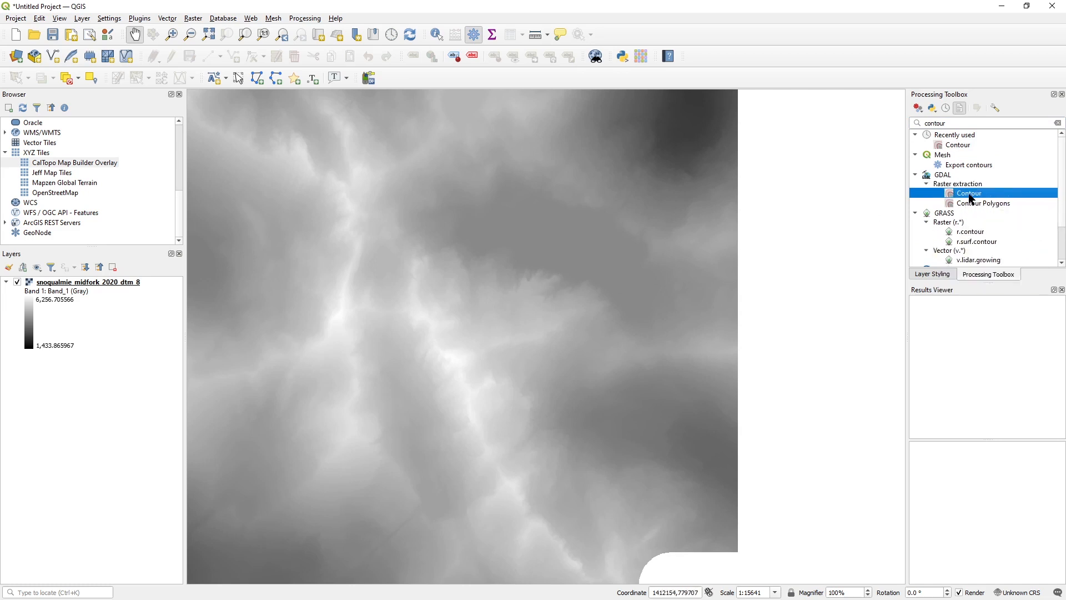
pyautogui.doubleClick(971, 199)
# - Generate temporary contours from snoqualmie_midfork_2020_dtm_8 at an interval of 10 with elevation attribute ELEV, and place the Contours layer above the DTM
pyautogui.click(357, 144)
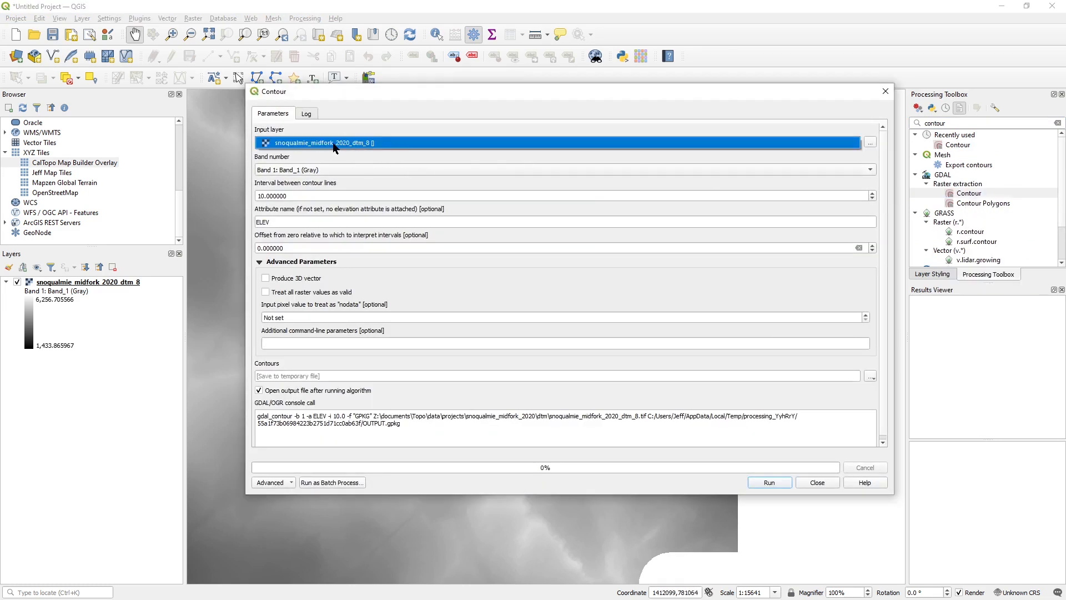
pyautogui.click(334, 144)
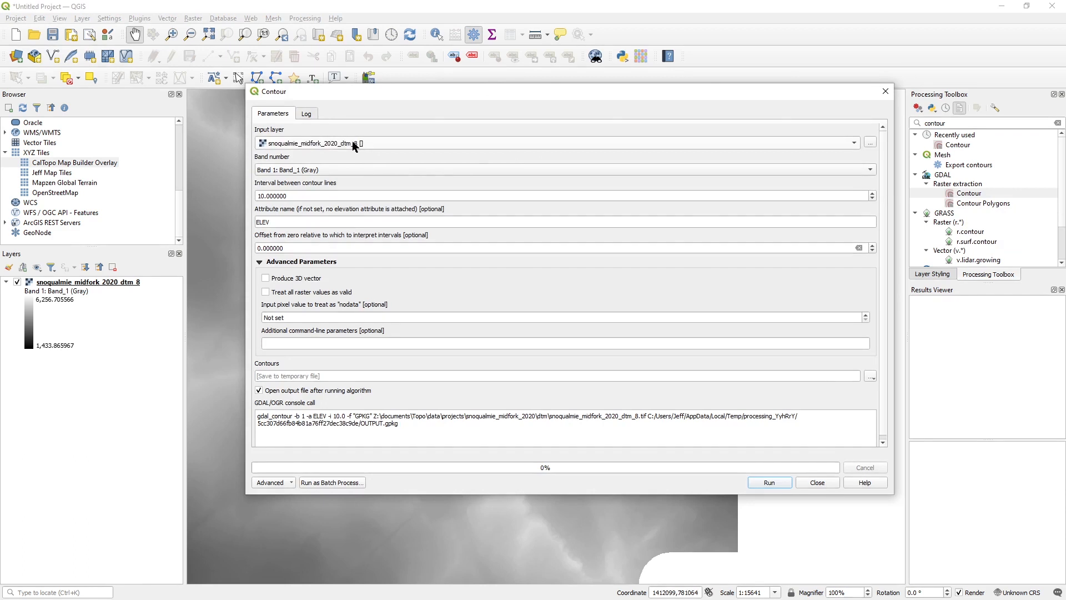
pyautogui.doubleClick(297, 195)
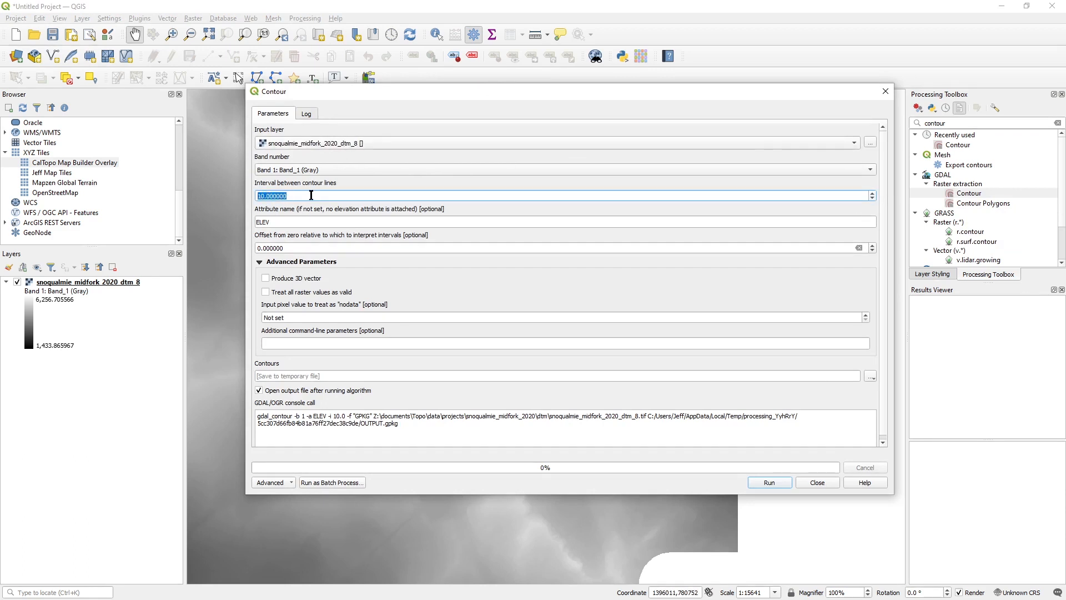
pyautogui.click(324, 193)
pyautogui.click(764, 481)
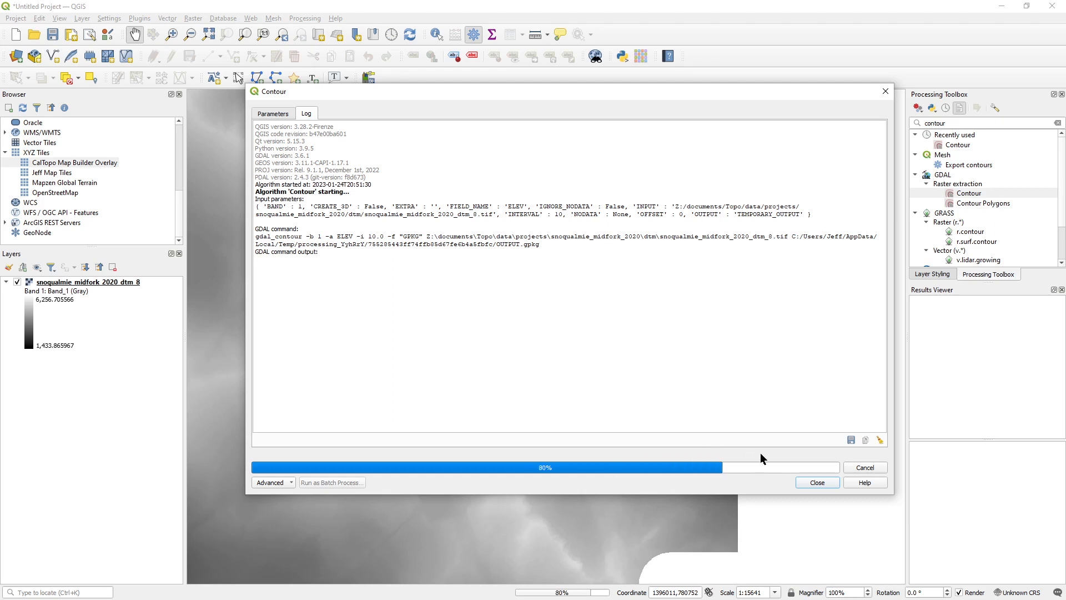
pyautogui.click(814, 483)
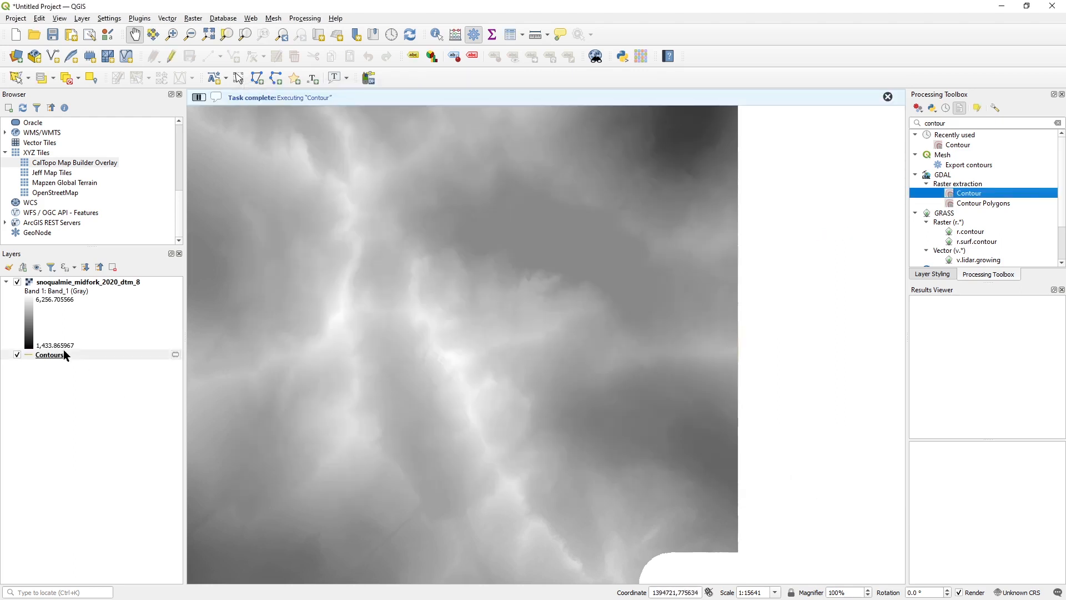
pyautogui.moveTo(75, 355); pyautogui.dragTo(92, 280)
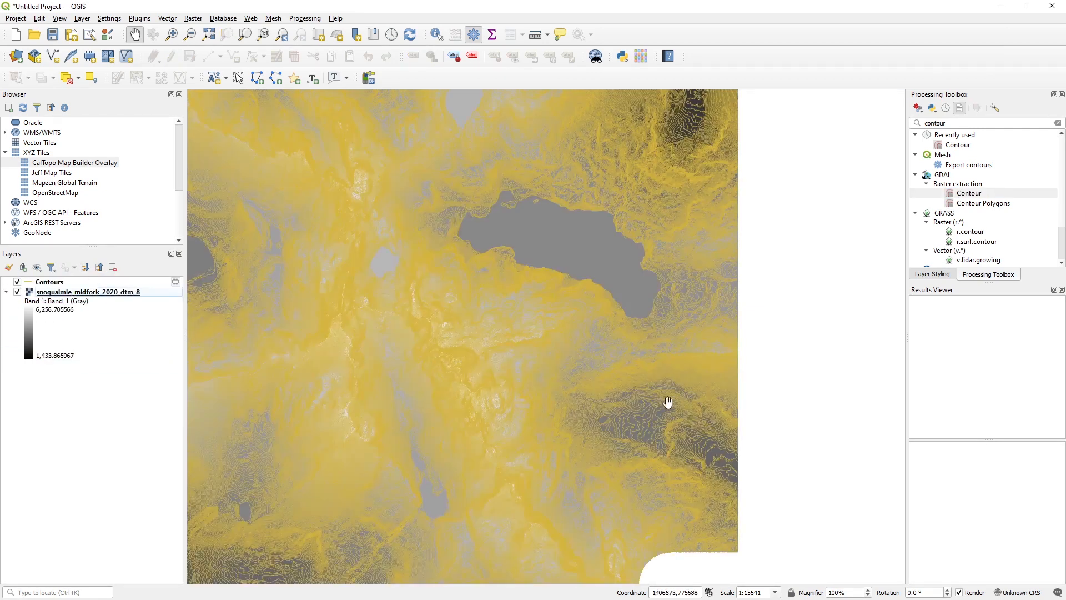
# - Examine the contour lines' spacing and detail over the ridges and slopes, both close up and across the wider area
pyautogui.scroll(2, 494, 341)
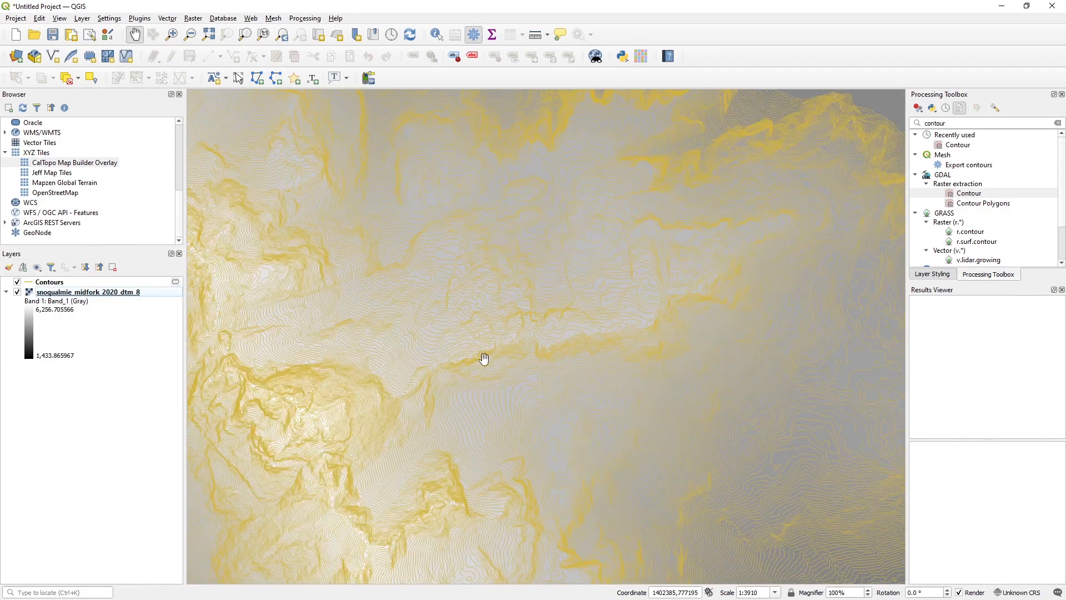
pyautogui.moveTo(502, 366); pyautogui.dragTo(384, 407)
pyautogui.moveTo(513, 391); pyautogui.dragTo(490, 340)
pyautogui.moveTo(478, 387); pyautogui.dragTo(525, 275)
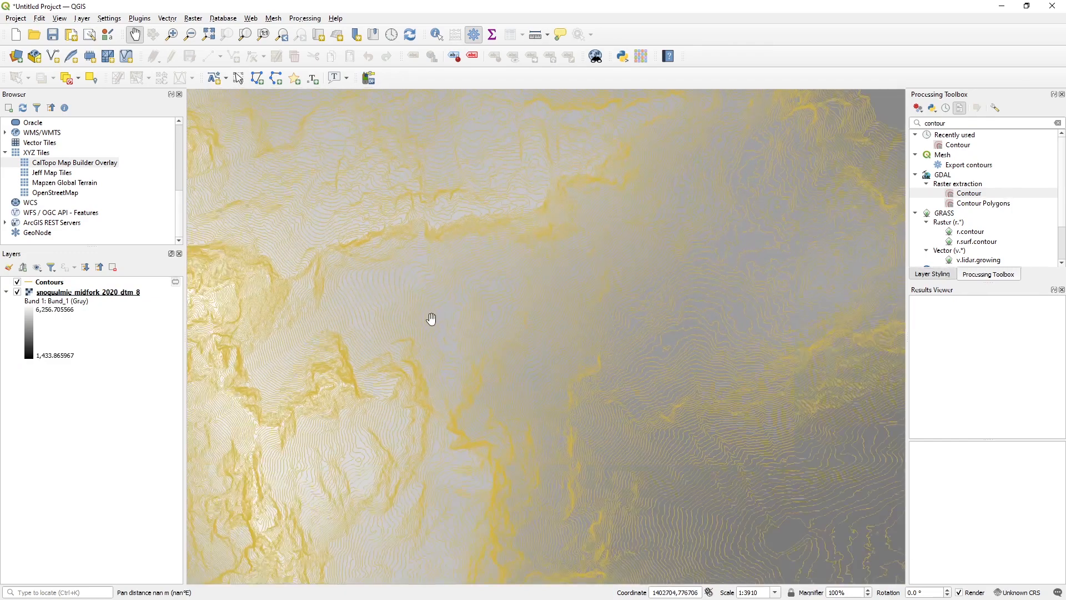
pyautogui.moveTo(431, 316); pyautogui.dragTo(466, 298)
pyautogui.scroll(1, 385, 267)
pyautogui.scroll(1, 371, 252)
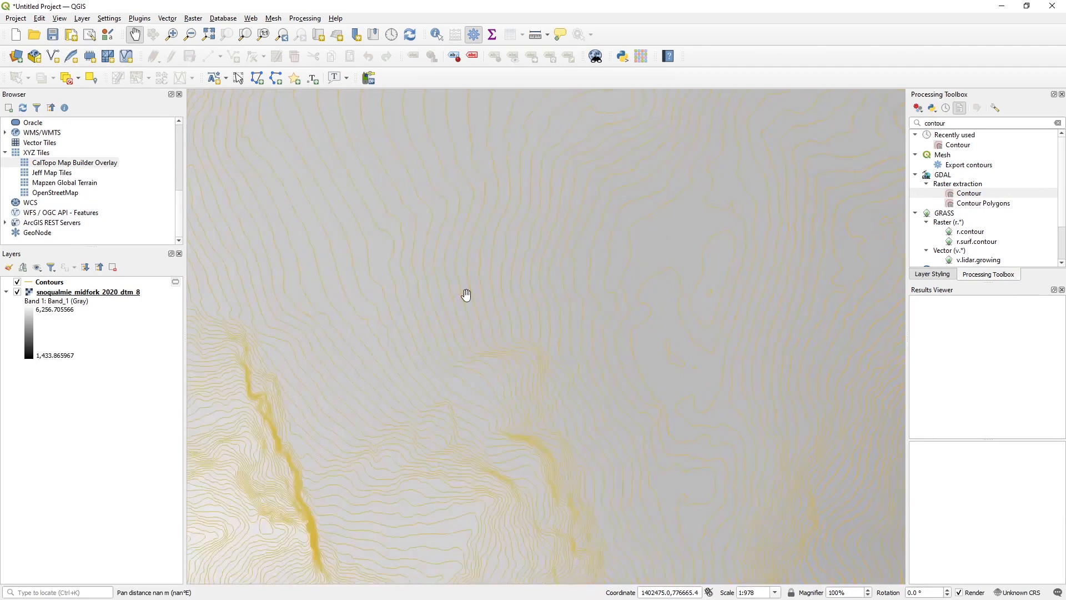
pyautogui.scroll(-2, 442, 278)
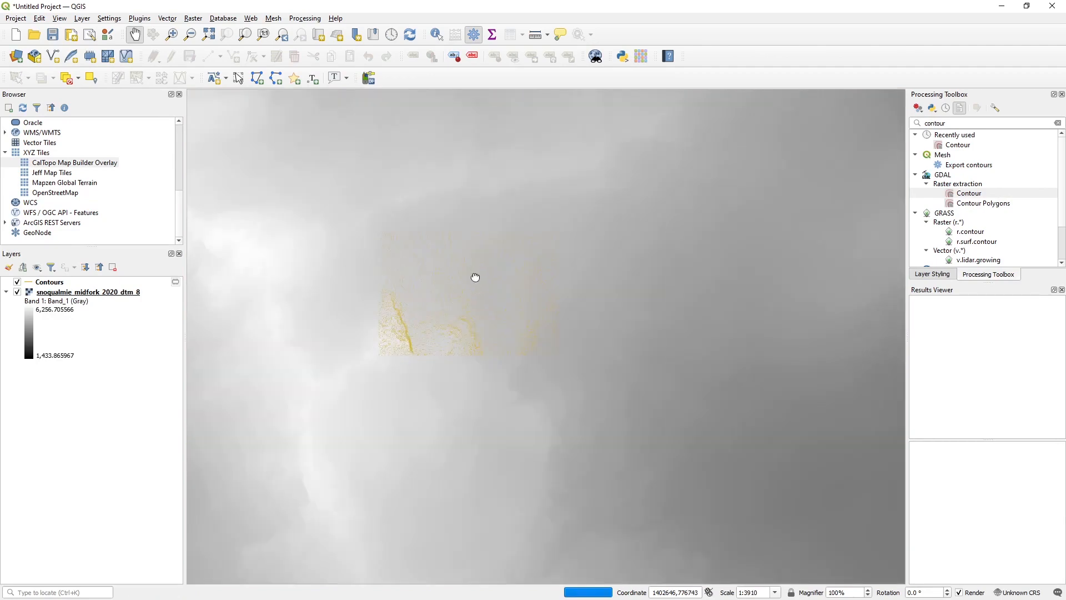
pyautogui.scroll(-1, 469, 344)
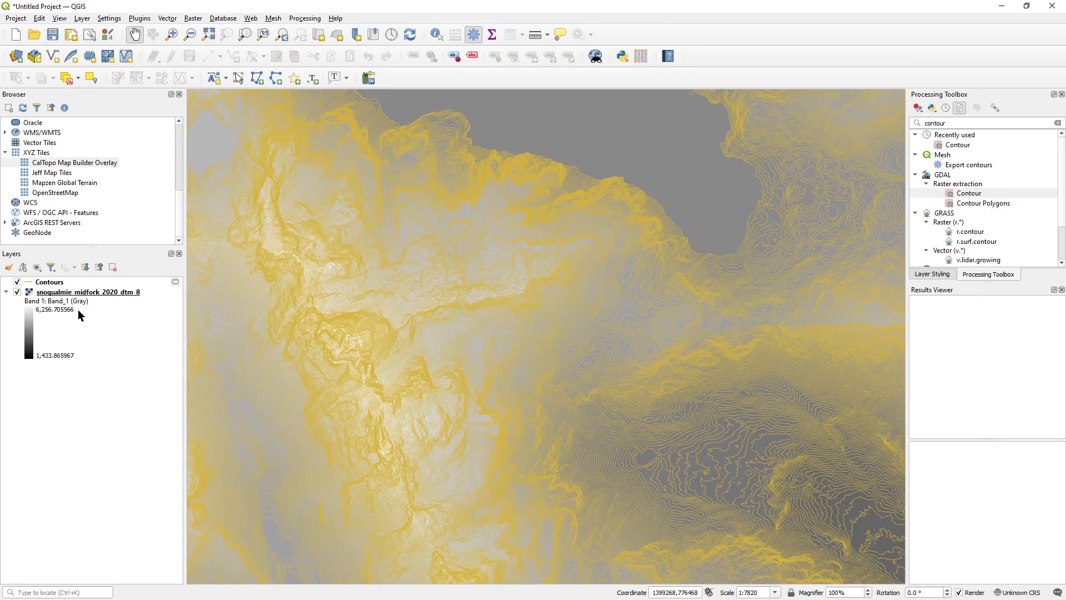
pyautogui.click(50, 283)
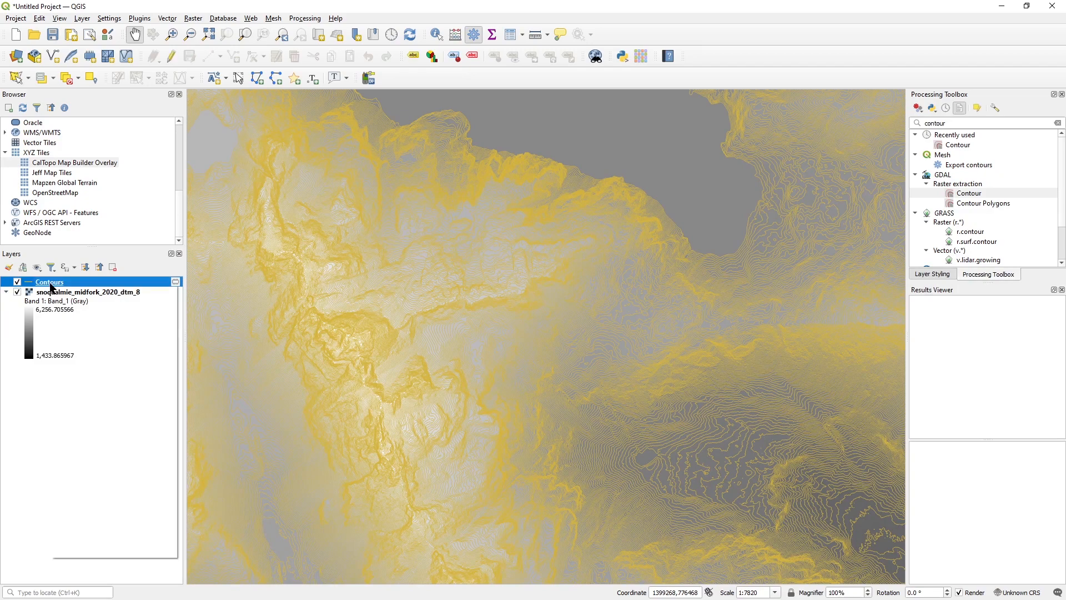
pyautogui.rightClick(50, 284)
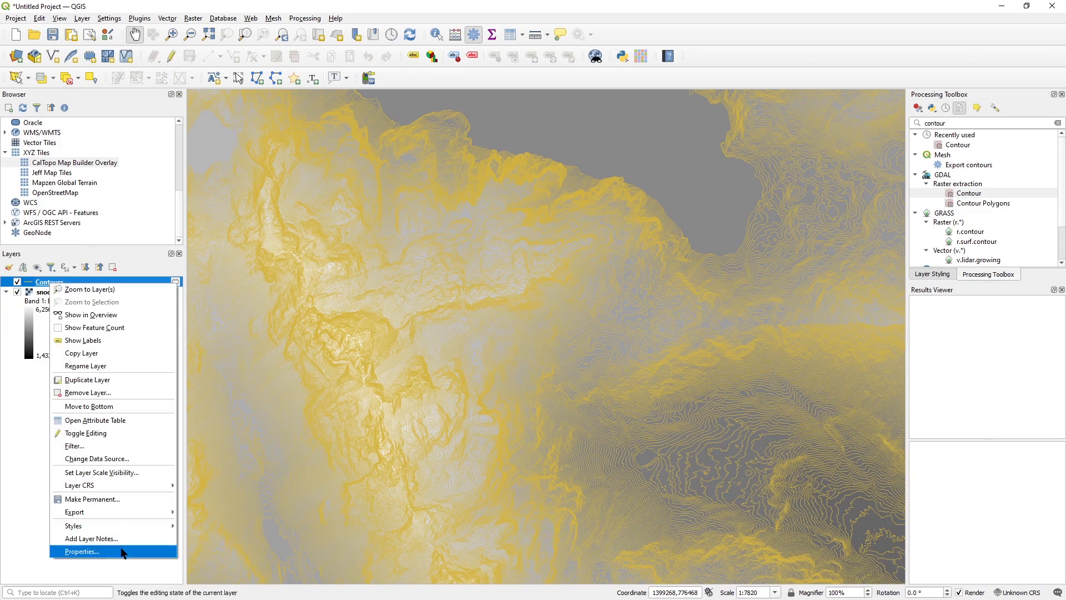
pyautogui.click(83, 551)
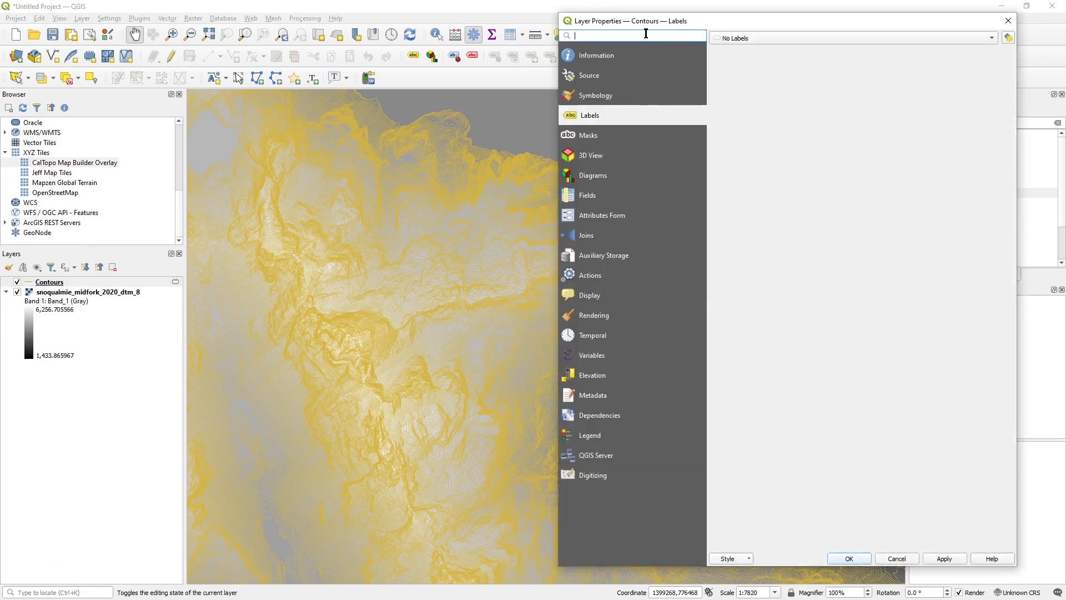
pyautogui.moveTo(644, 21); pyautogui.dragTo(619, 28)
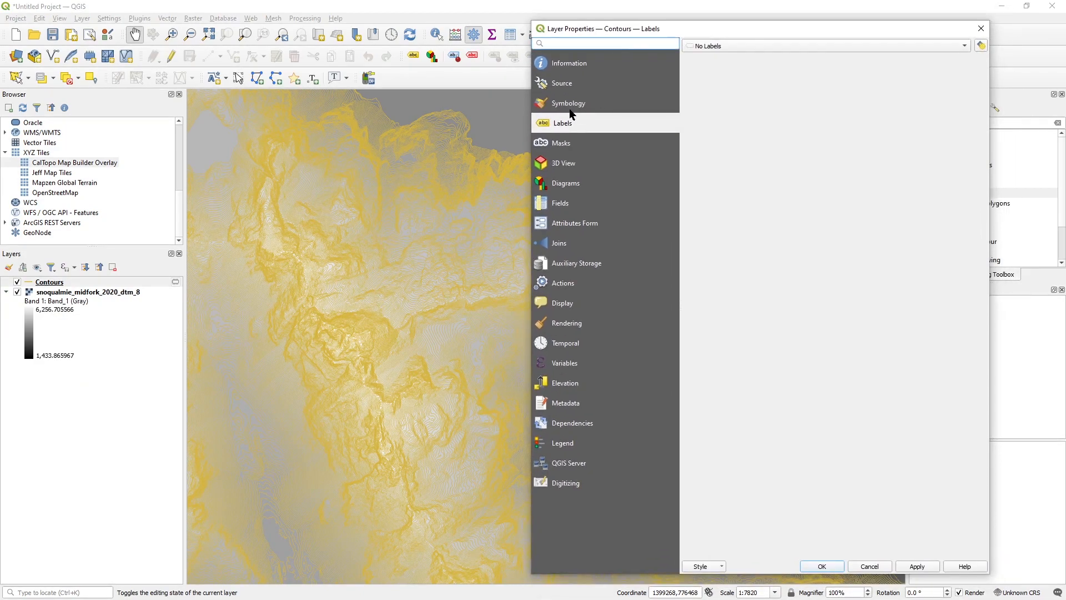
pyautogui.click(982, 28)
# - Bring up the Contours layer's symbology settings, enlarge the dialog, and keep the Single Symbol renderer
pyautogui.scroll(1, 544, 264)
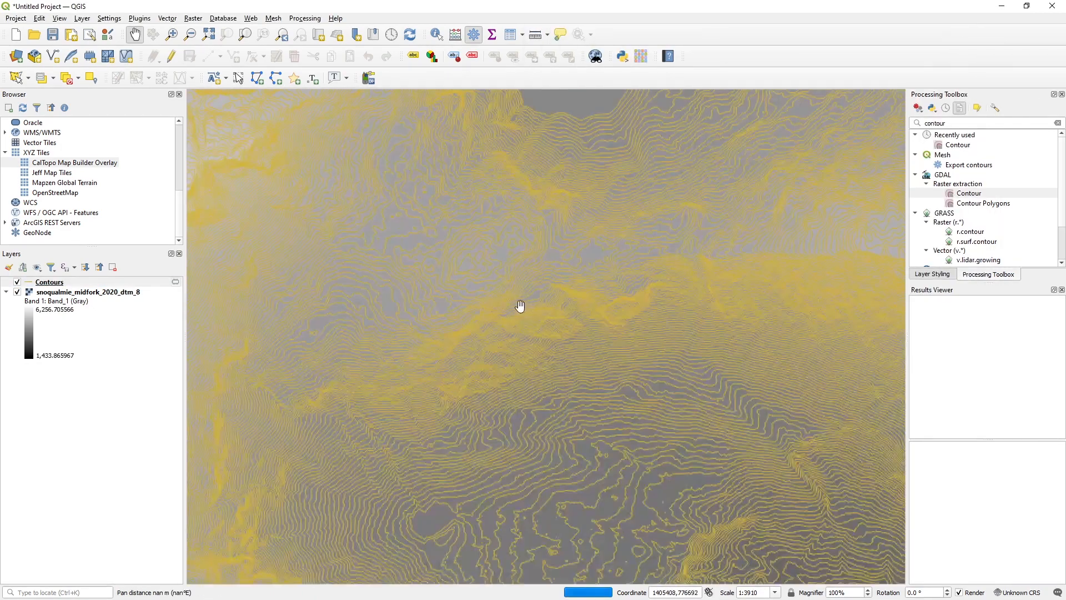
pyautogui.scroll(1, 516, 308)
pyautogui.moveTo(483, 320); pyautogui.dragTo(461, 320)
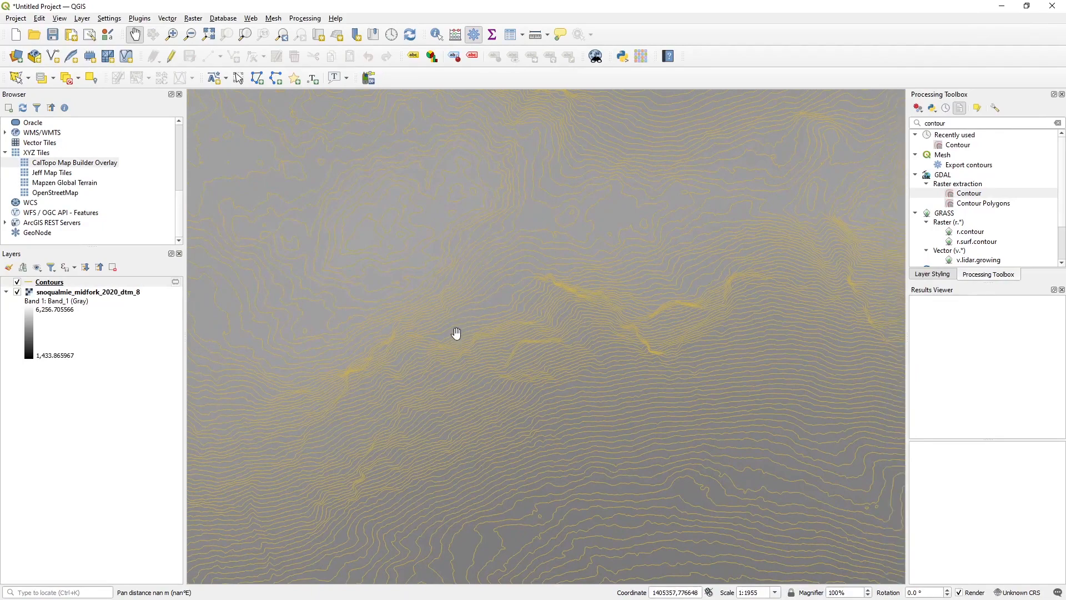
pyautogui.click(78, 283)
pyautogui.rightClick(78, 287)
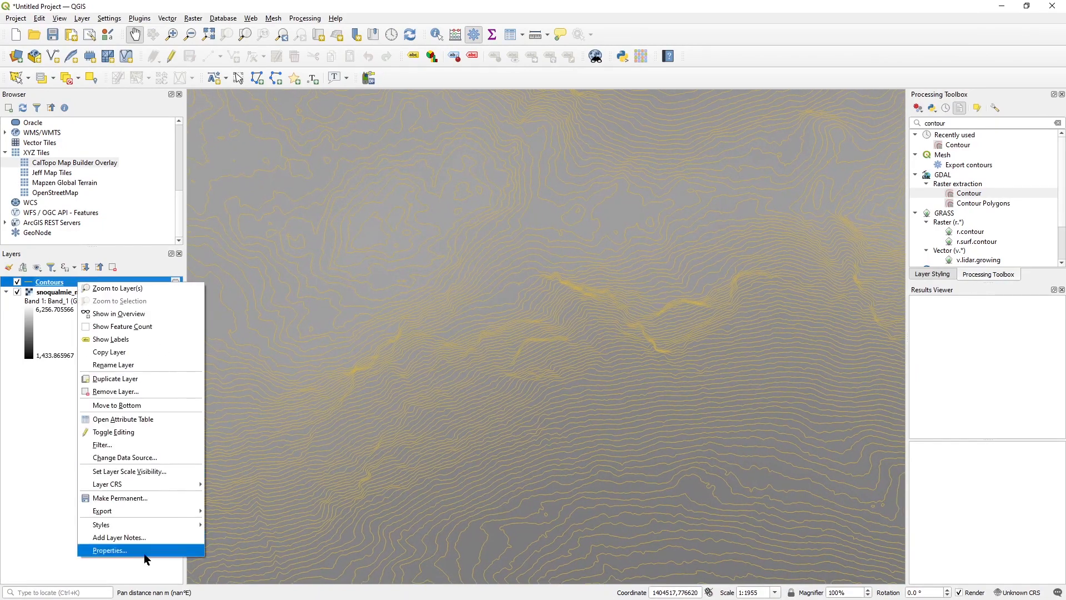
pyautogui.click(111, 553)
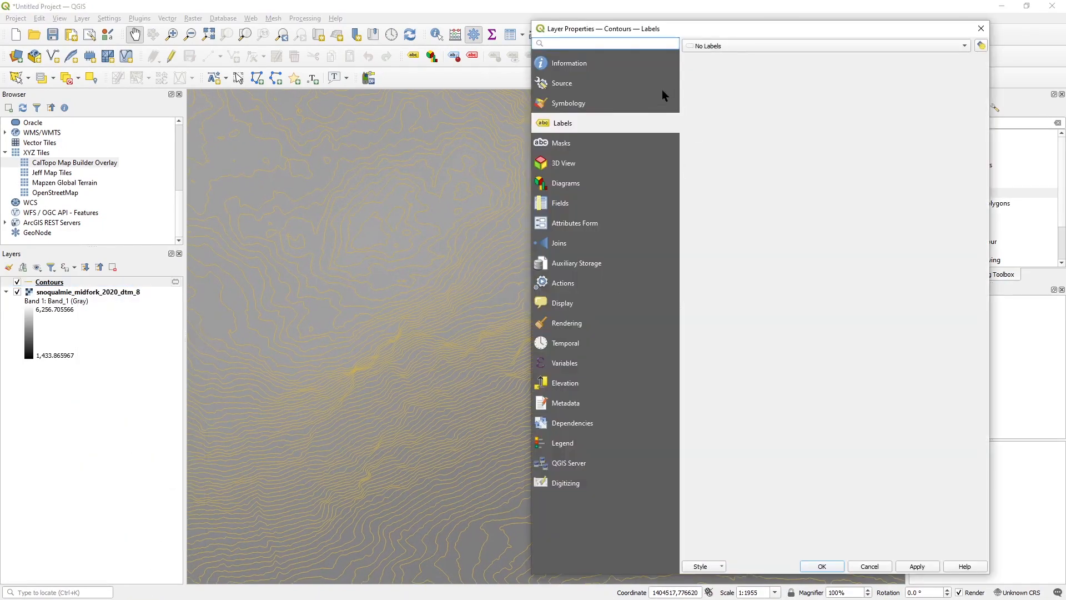
pyautogui.click(570, 104)
pyautogui.moveTo(530, 114); pyautogui.dragTo(442, 114)
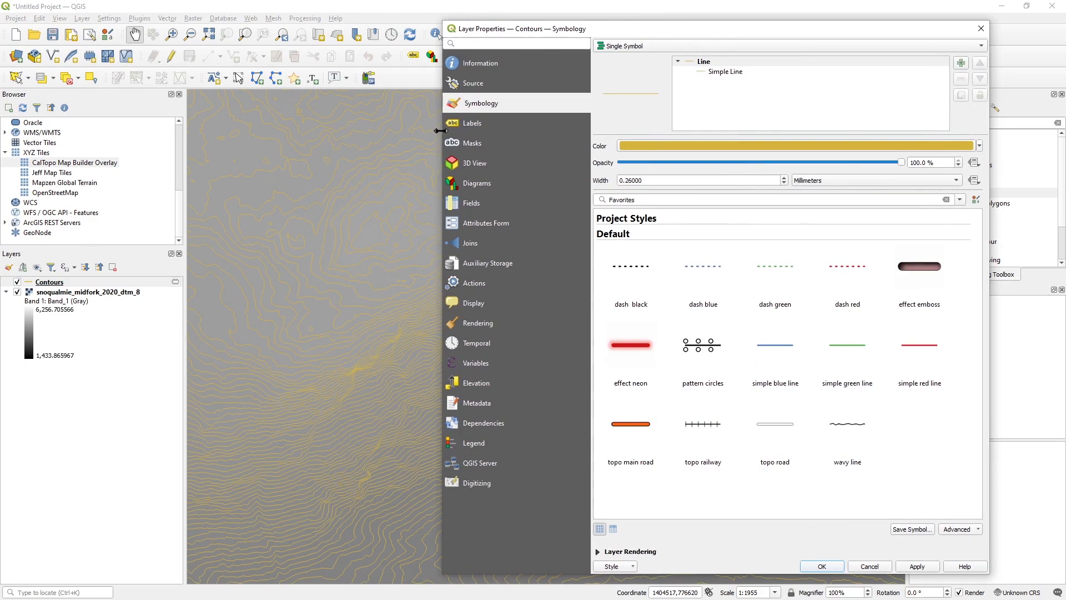
pyautogui.click(647, 184)
pyautogui.click(644, 45)
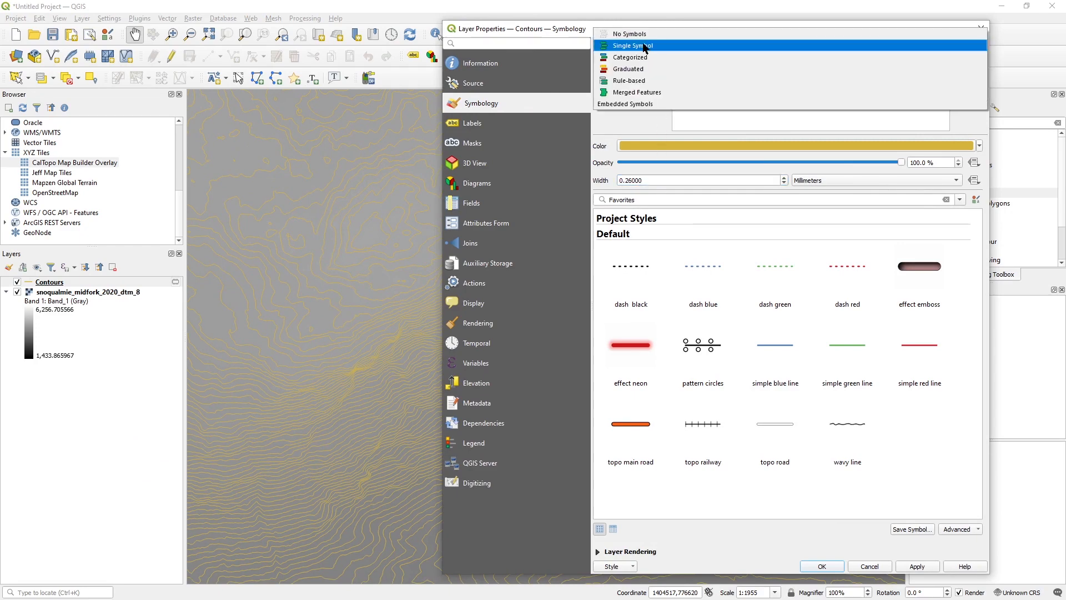
pyautogui.click(644, 117)
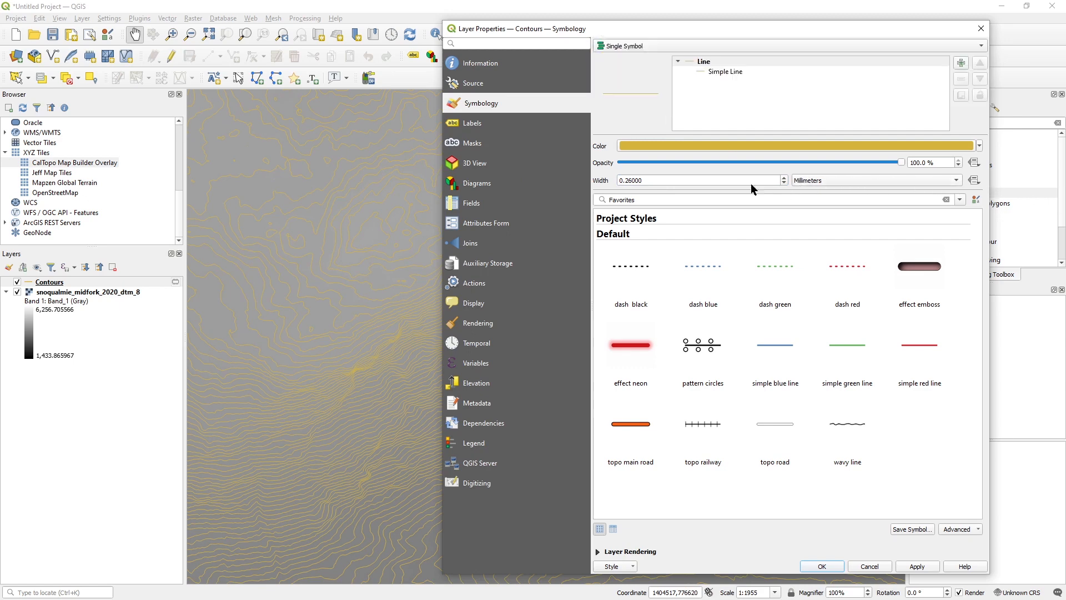
# - Override the contour line width with the data-defined expression IF("ELEV" % 100 = 0, 0.5, 0.25) and apply it to the layer
pyautogui.moveTo(656, 178); pyautogui.dragTo(618, 178)
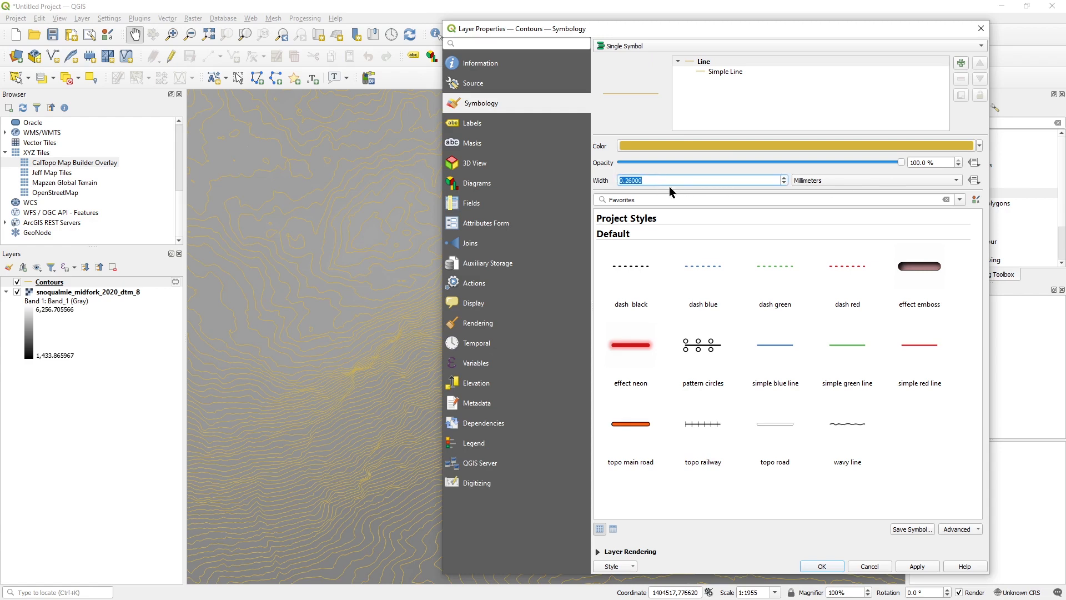
pyautogui.click(676, 180)
pyautogui.doubleClick(693, 180)
pyautogui.click(976, 184)
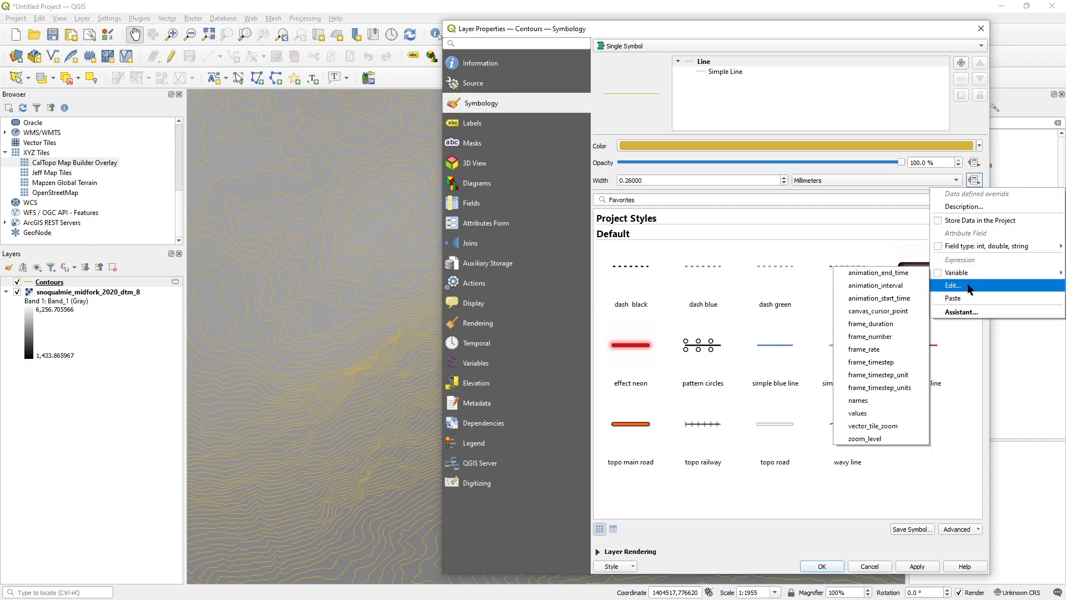
pyautogui.click(953, 285)
pyautogui.moveTo(624, 122); pyautogui.dragTo(714, 222)
pyautogui.write('IF("ELEV"')
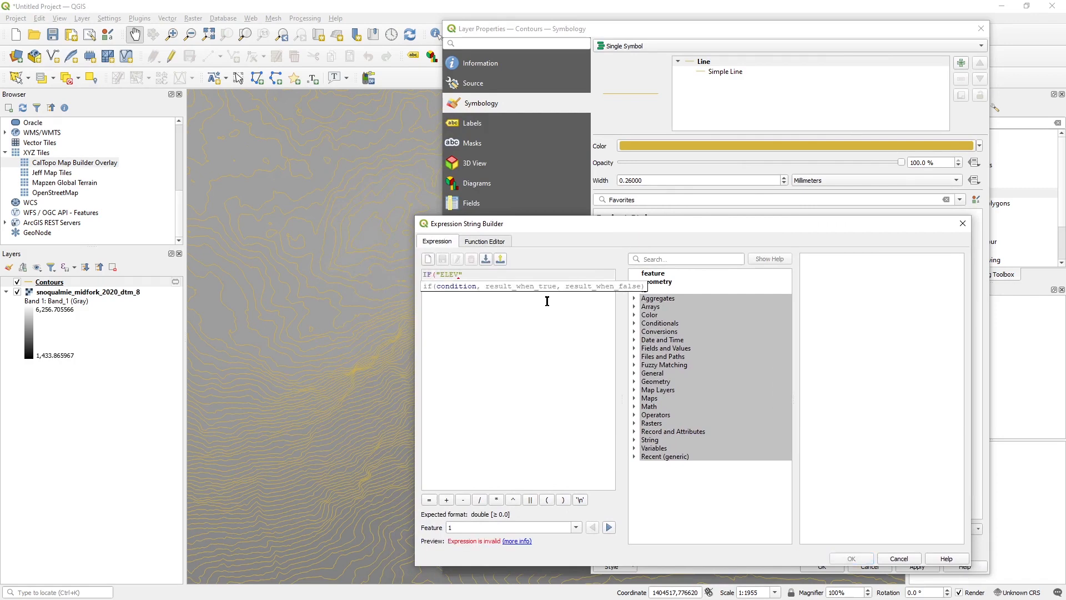
pyautogui.write(',')
pyautogui.press('BackSpace')
pyautogui.write('% ')
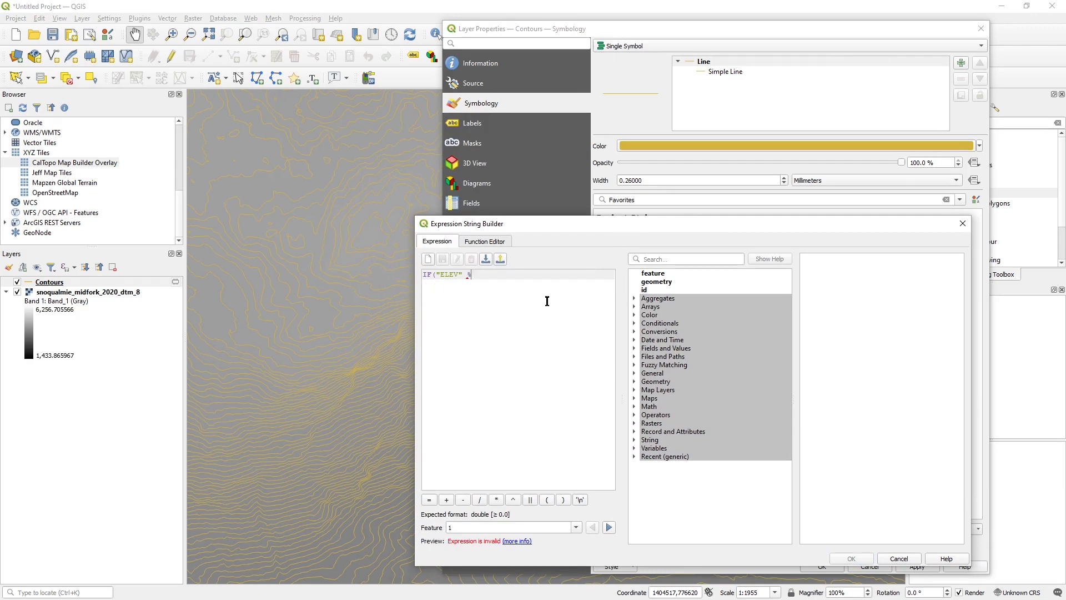
pyautogui.write('100 = 0')
pyautogui.write(', 0.5')
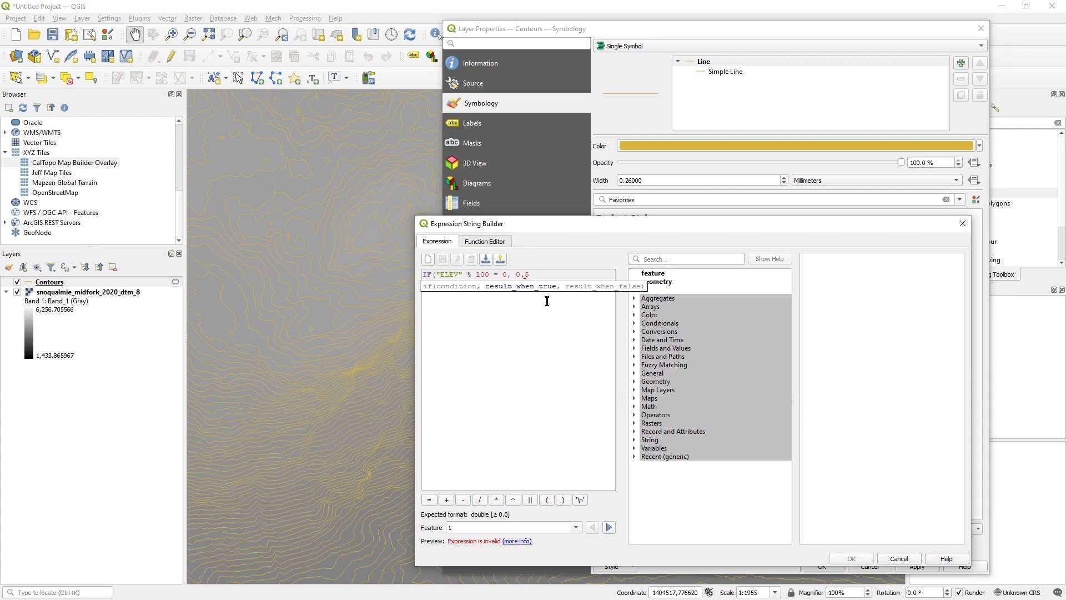
pyautogui.write(', 0.25)')
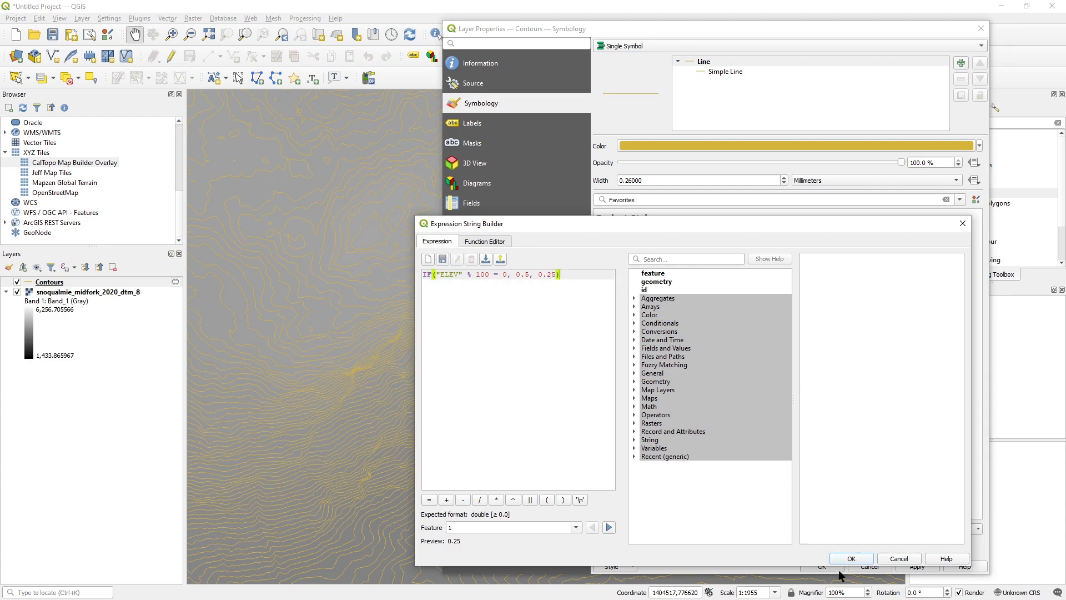
pyautogui.click(851, 558)
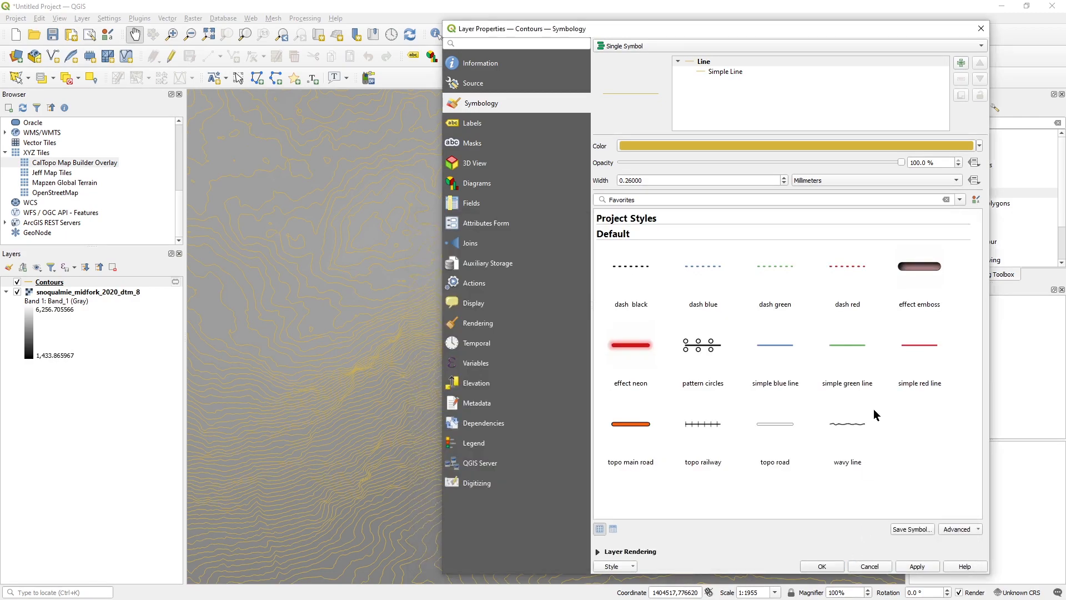
pyautogui.click(918, 565)
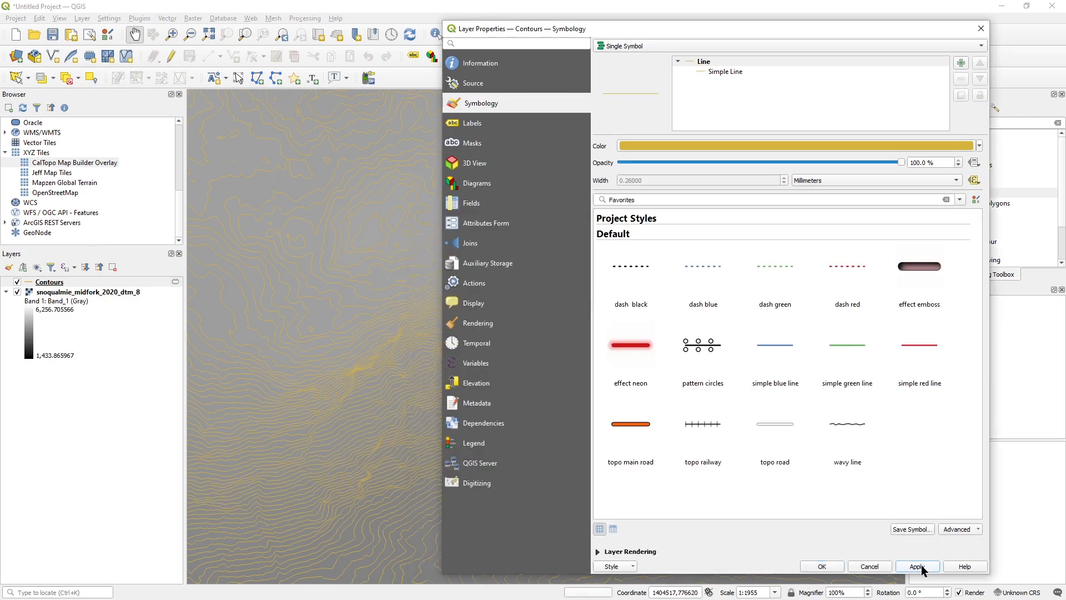
pyautogui.click(820, 567)
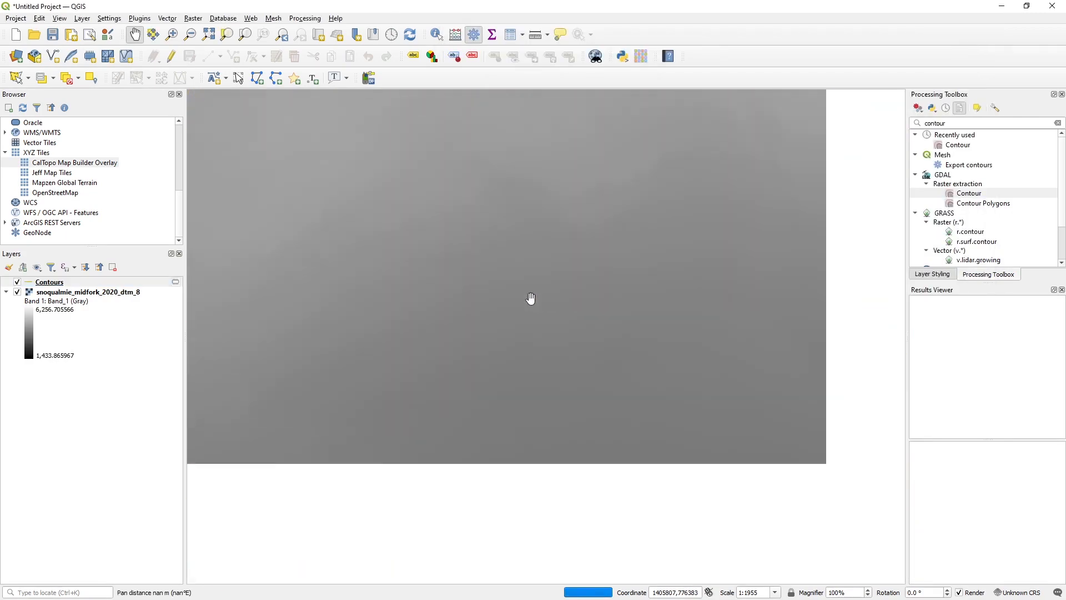
# - Bring up the label settings in the Contours layer's properties
pyautogui.scroll(-1, 547, 327)
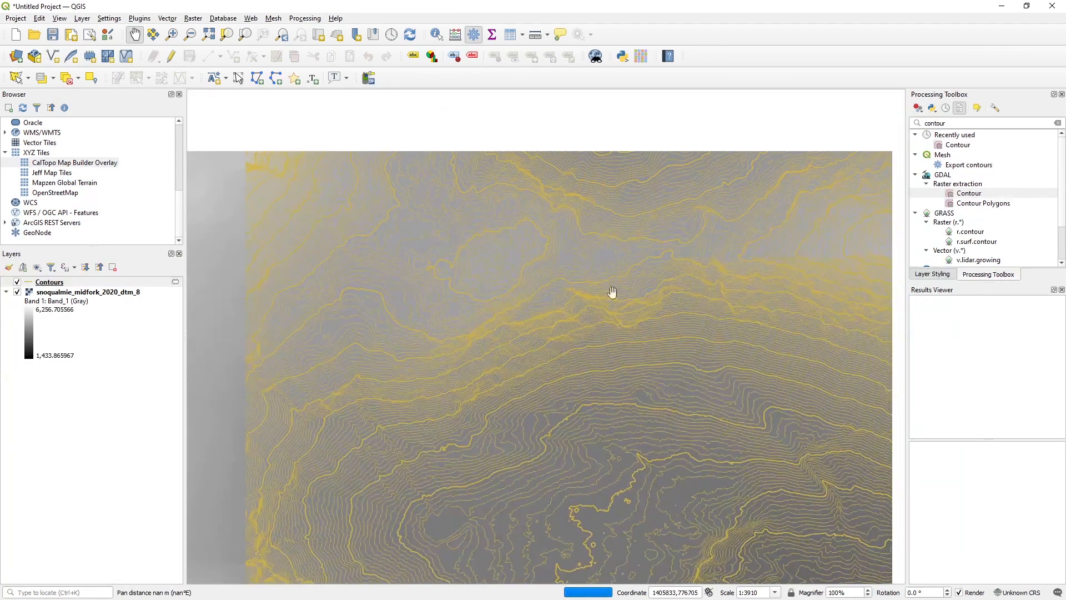
pyautogui.moveTo(614, 292); pyautogui.dragTo(555, 350)
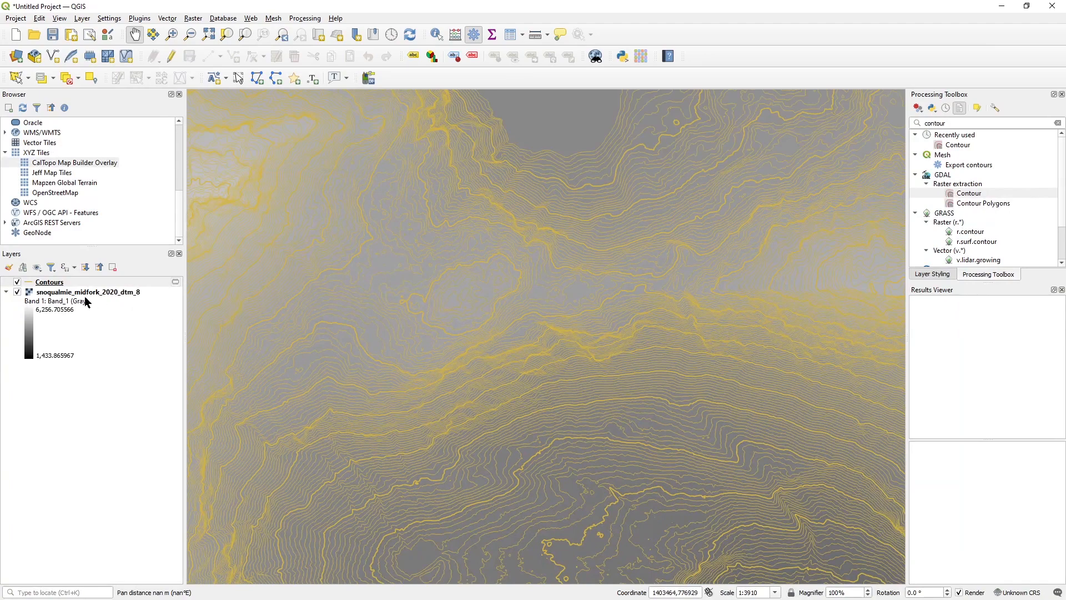
pyautogui.scroll(1, 492, 423)
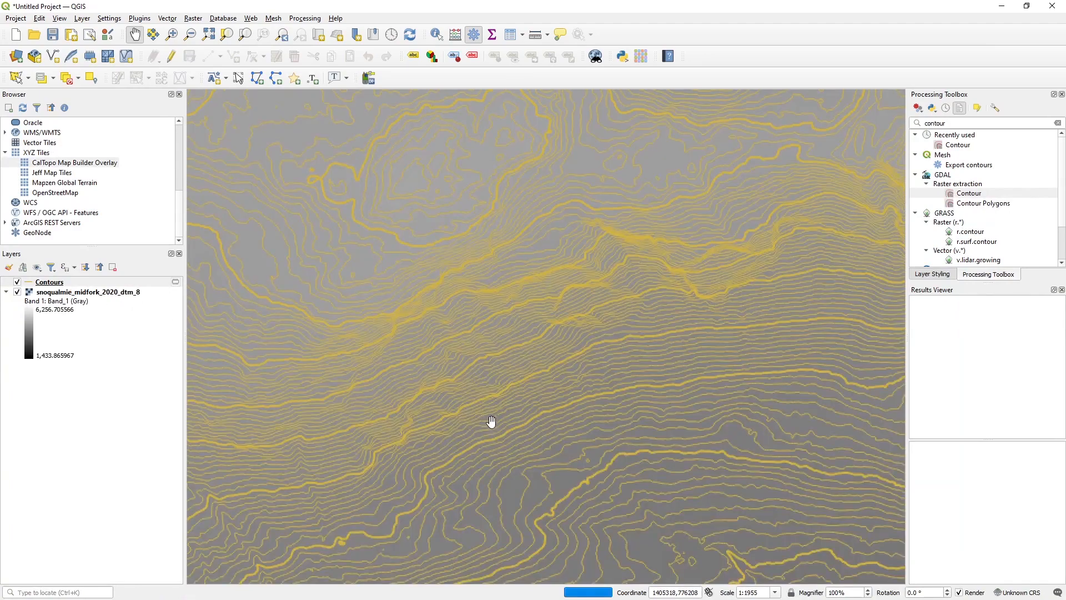
pyautogui.scroll(-1, 492, 423)
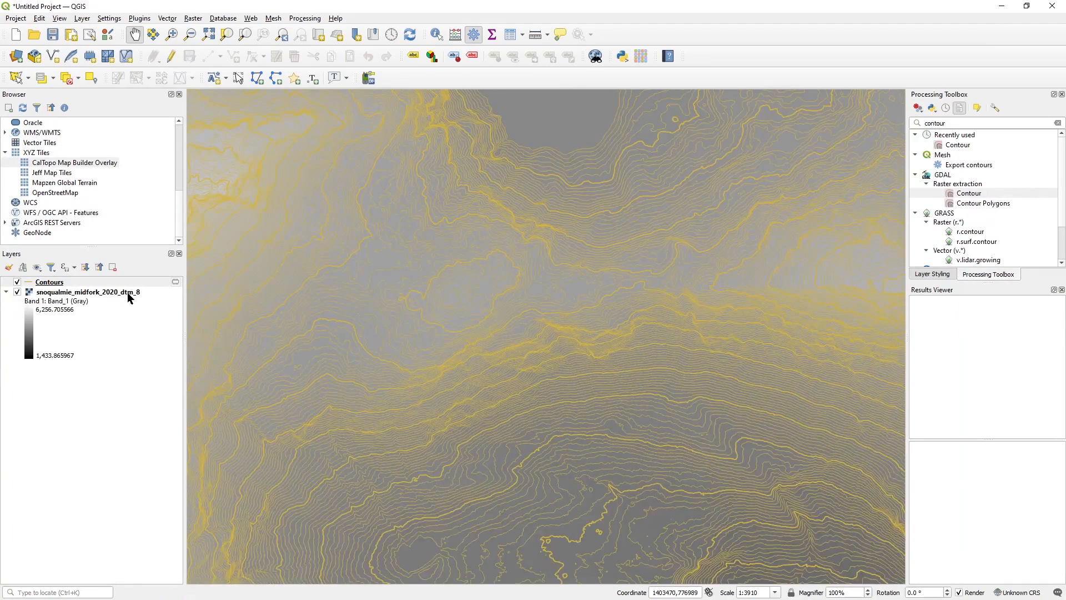
pyautogui.rightClick(71, 282)
pyautogui.click(131, 550)
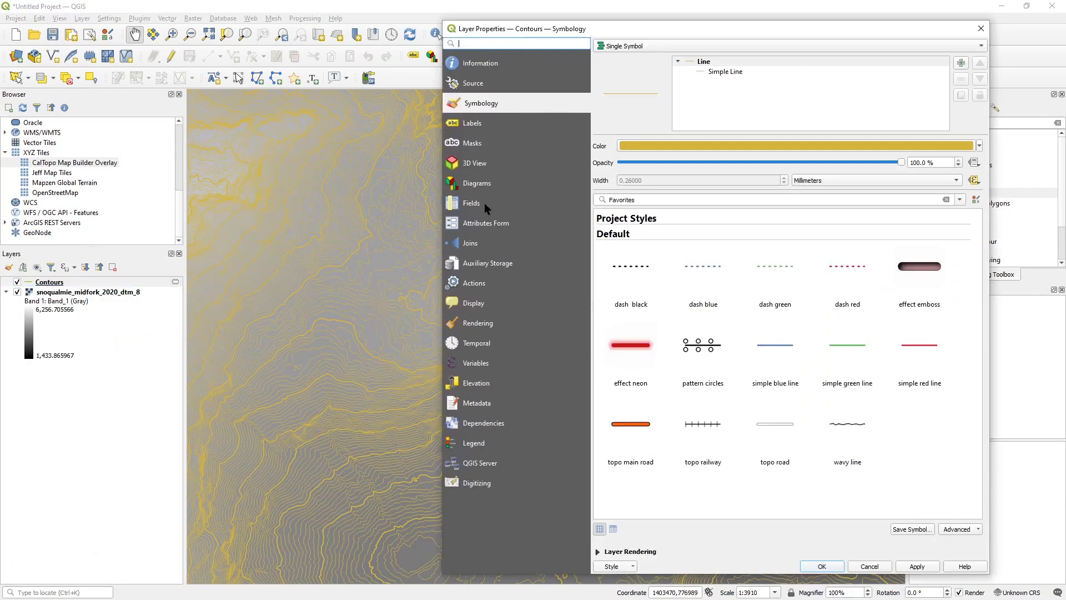
pyautogui.click(476, 123)
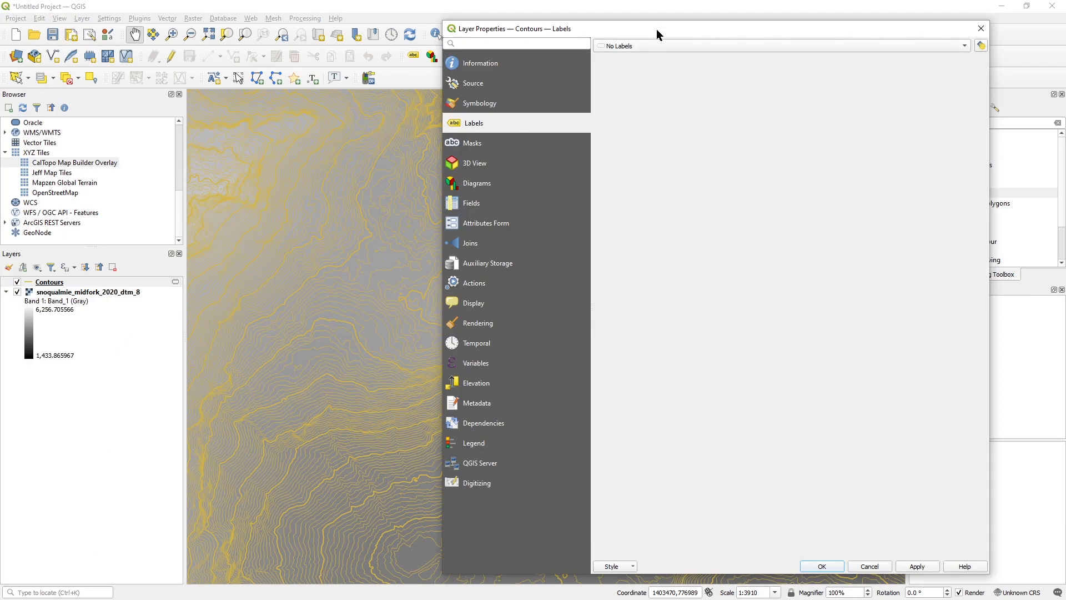
# - Try Single Labels with the fid value on the Contours layer and apply them to the map
pyautogui.click(638, 46)
pyautogui.click(633, 62)
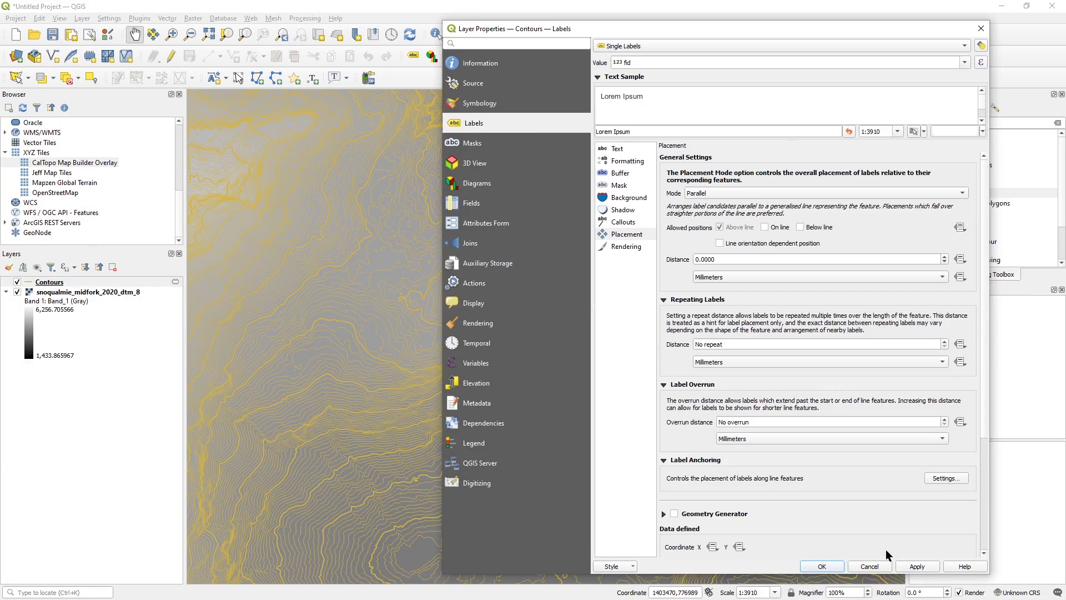
pyautogui.click(924, 567)
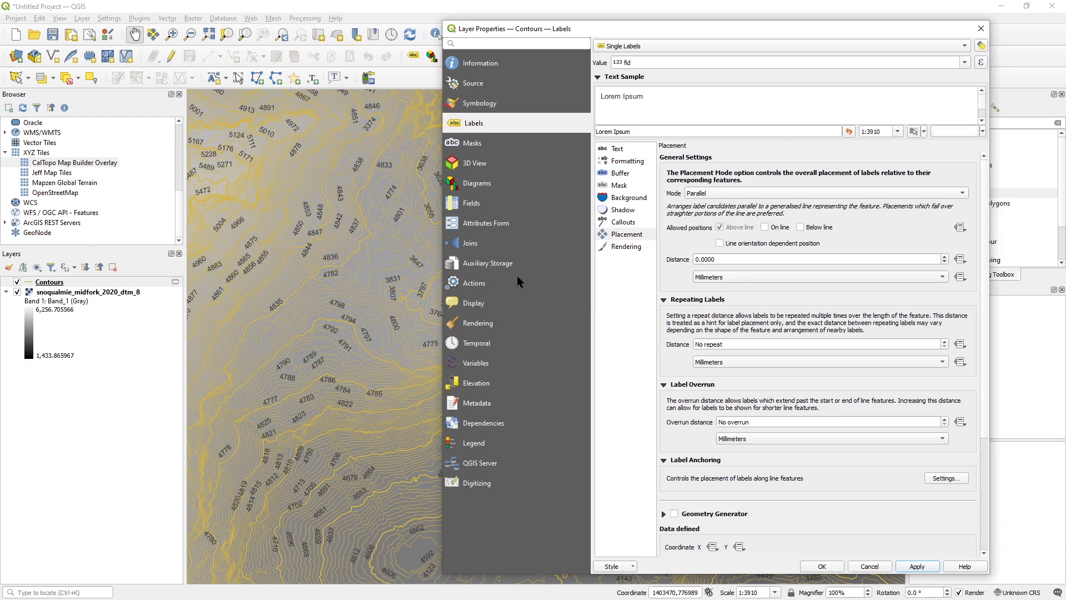
# - Switch the Contours layer to Rule-based Labeling and remove the existing unfiltered fid rule
pyautogui.click(625, 47)
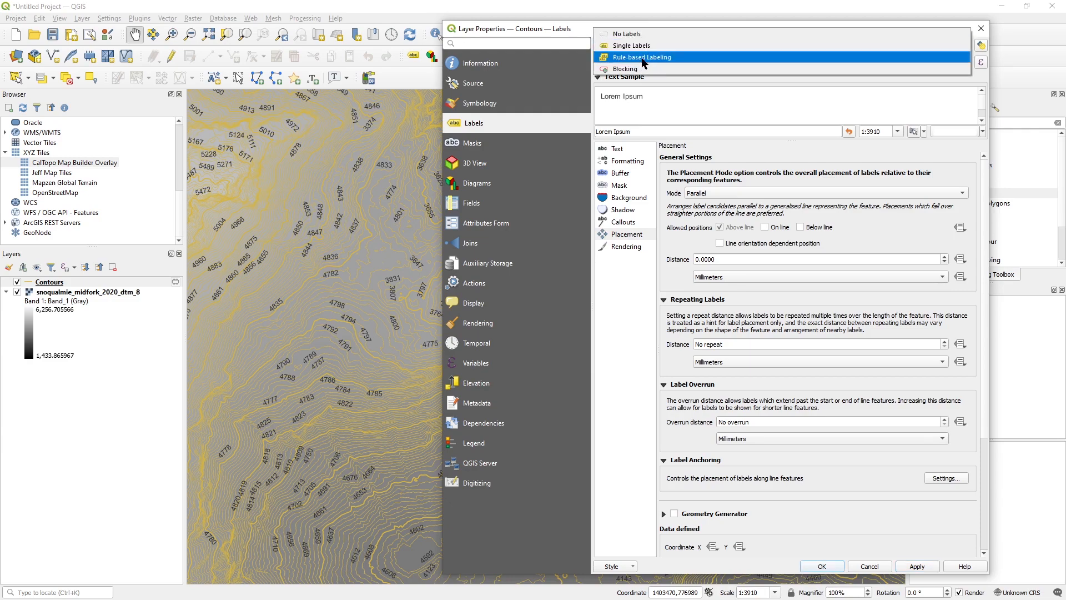
pyautogui.click(643, 58)
pyautogui.click(625, 73)
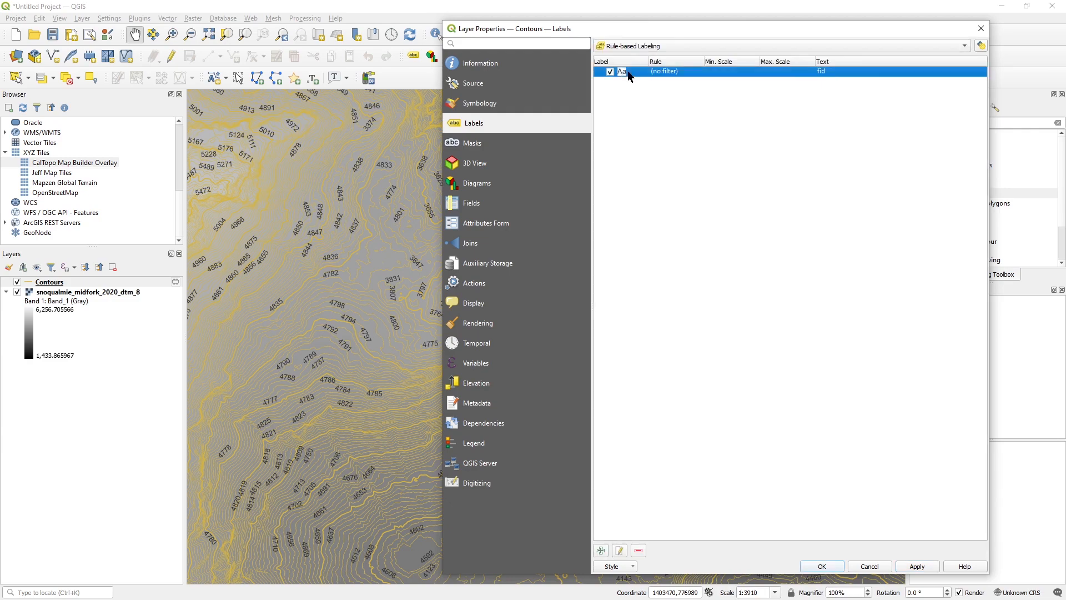
pyautogui.click(639, 551)
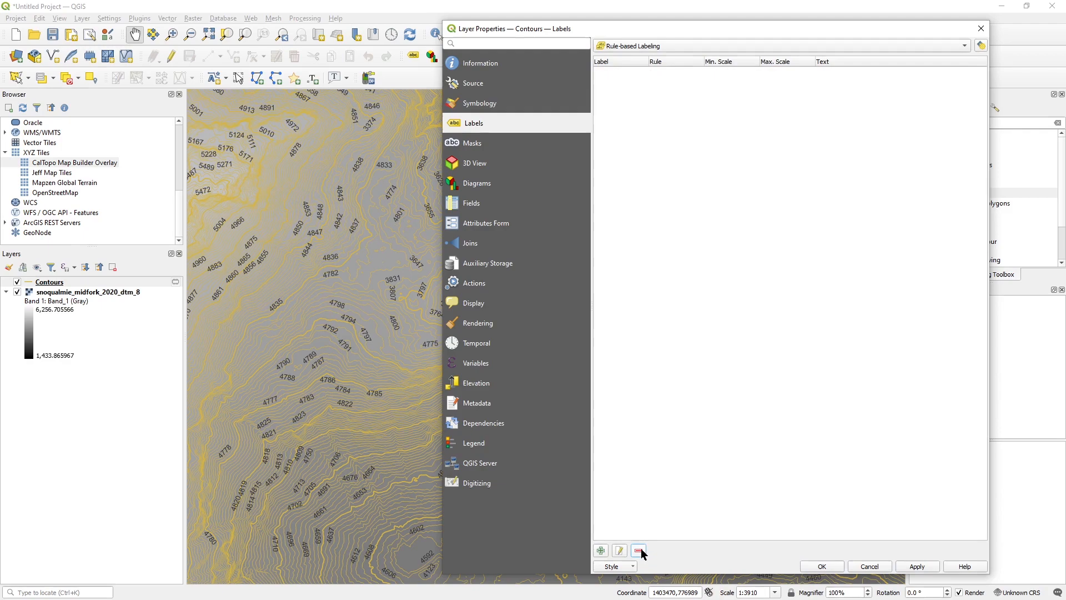
# - Add a label rule with the filter "ELEV" % 100 = 0 and the description Index Contours
pyautogui.click(602, 550)
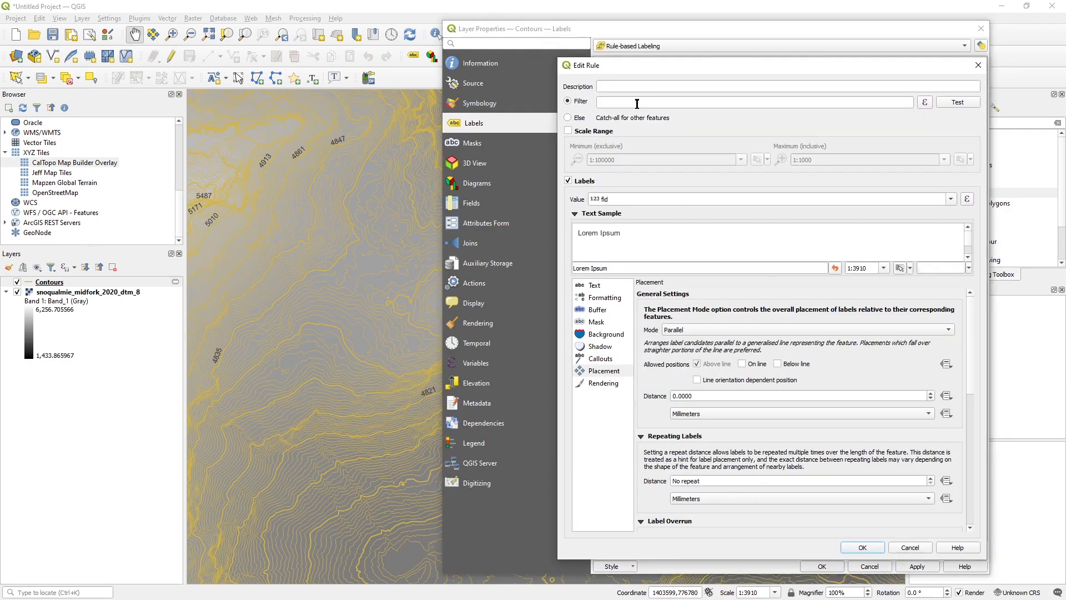
pyautogui.moveTo(617, 65); pyautogui.dragTo(619, 70)
pyautogui.click(636, 110)
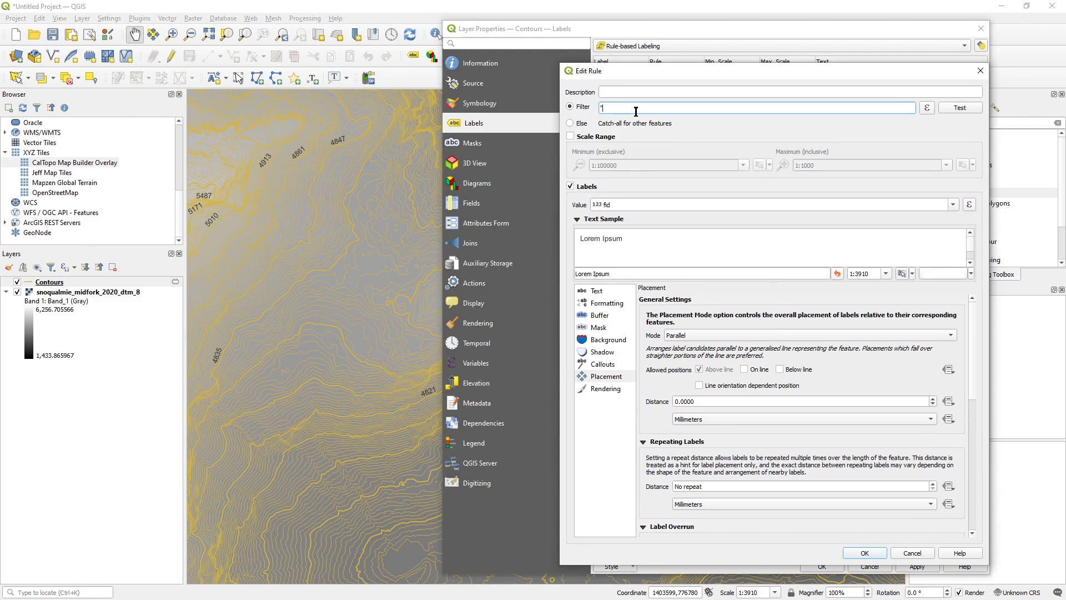
pyautogui.write('"ELEV" % 100 = 0')
pyautogui.moveTo(663, 108); pyautogui.dragTo(598, 109)
pyautogui.click(629, 108)
pyautogui.doubleClick(628, 107)
pyautogui.click(662, 109)
pyautogui.click(661, 90)
pyautogui.write('In')
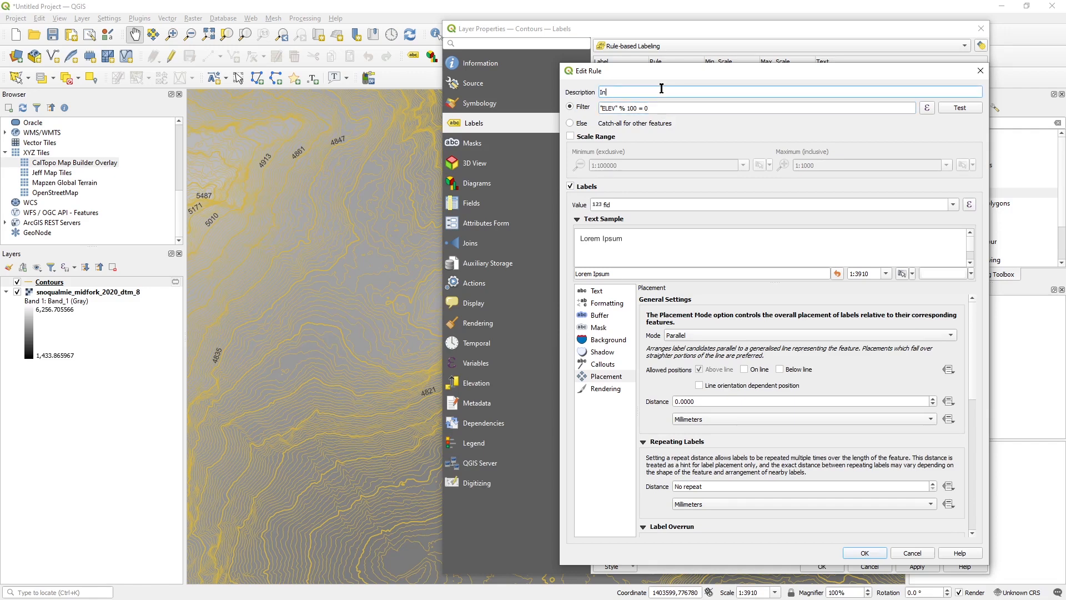
pyautogui.write('dex Contours')
# - Set the Index Contours rule's label value to ELEV, save the rule and apply the labeling to the Contours layer
pyautogui.doubleClick(623, 205)
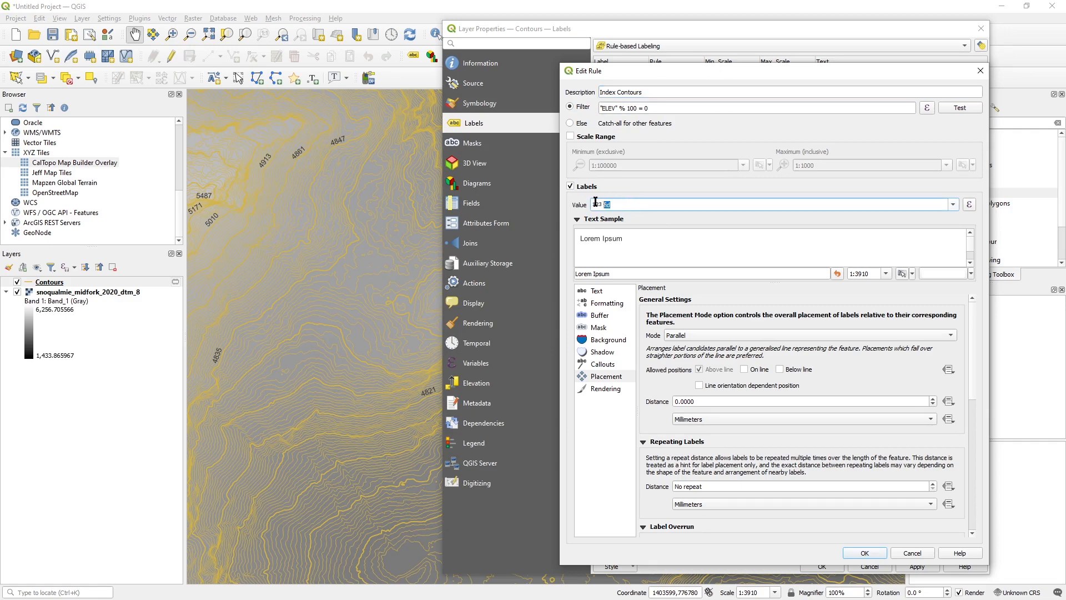
pyautogui.write('ELEV')
pyautogui.doubleClick(619, 205)
pyautogui.doubleClick(610, 204)
pyautogui.click(633, 205)
pyautogui.click(875, 554)
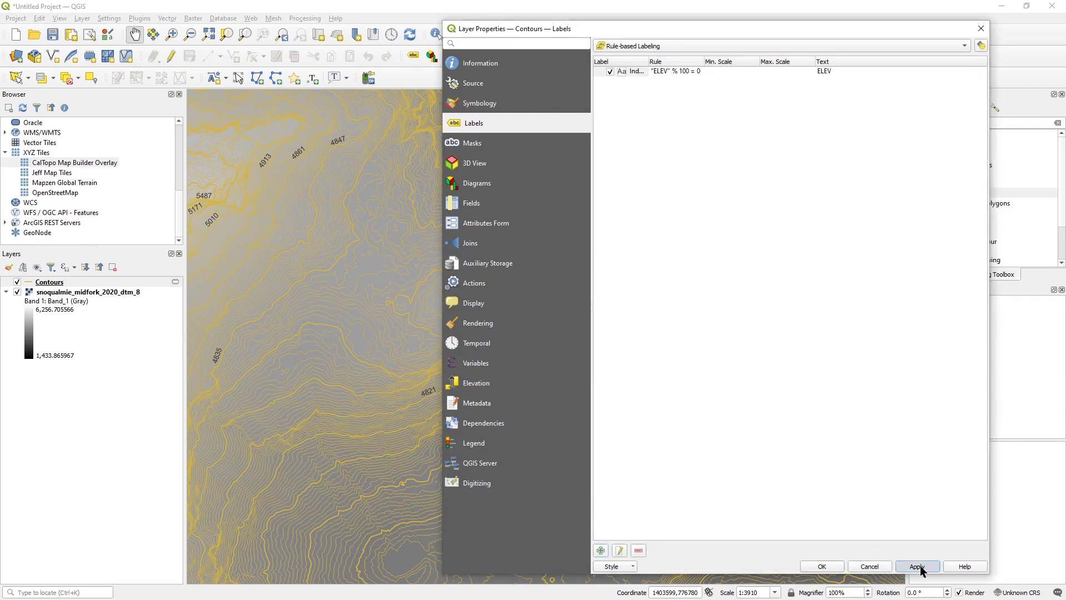
pyautogui.click(917, 566)
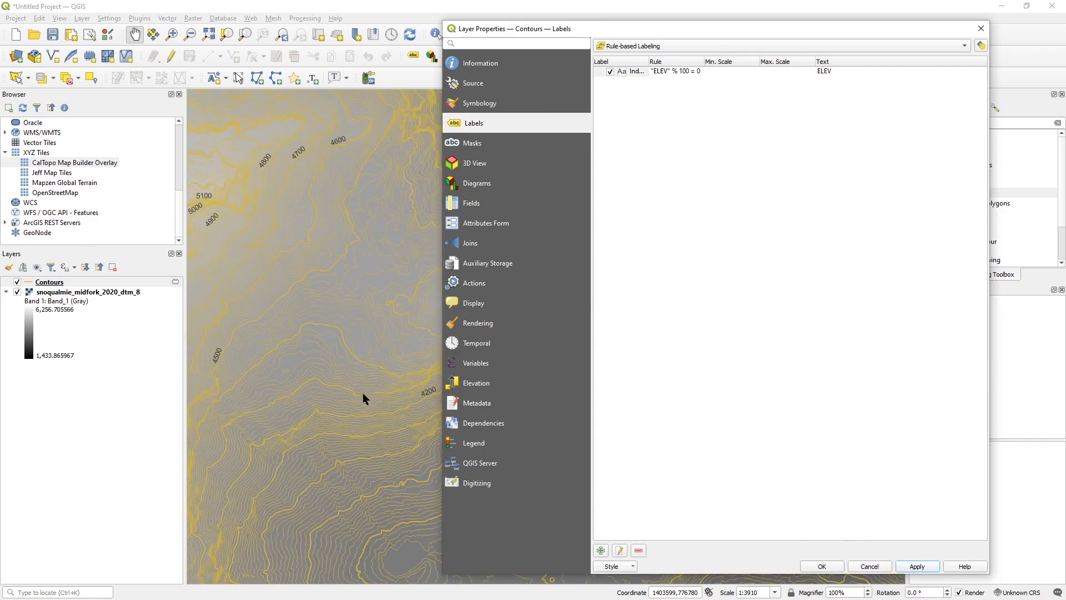
pyautogui.click(826, 566)
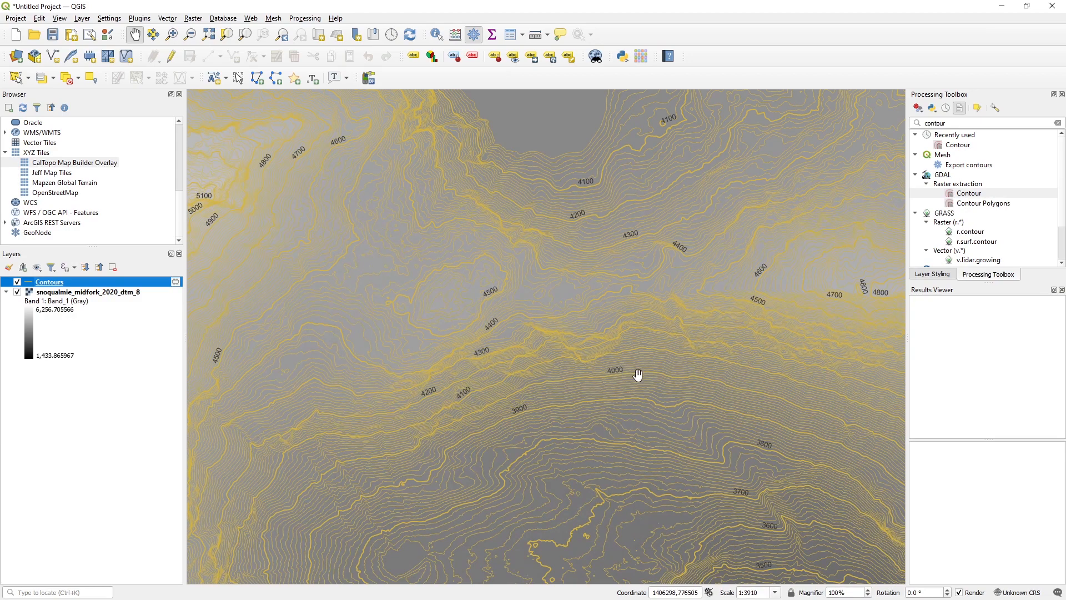
# - Enable Draw text buffer for the Contours layer's Index Contours label rule and apply the change
pyautogui.rightClick(85, 283)
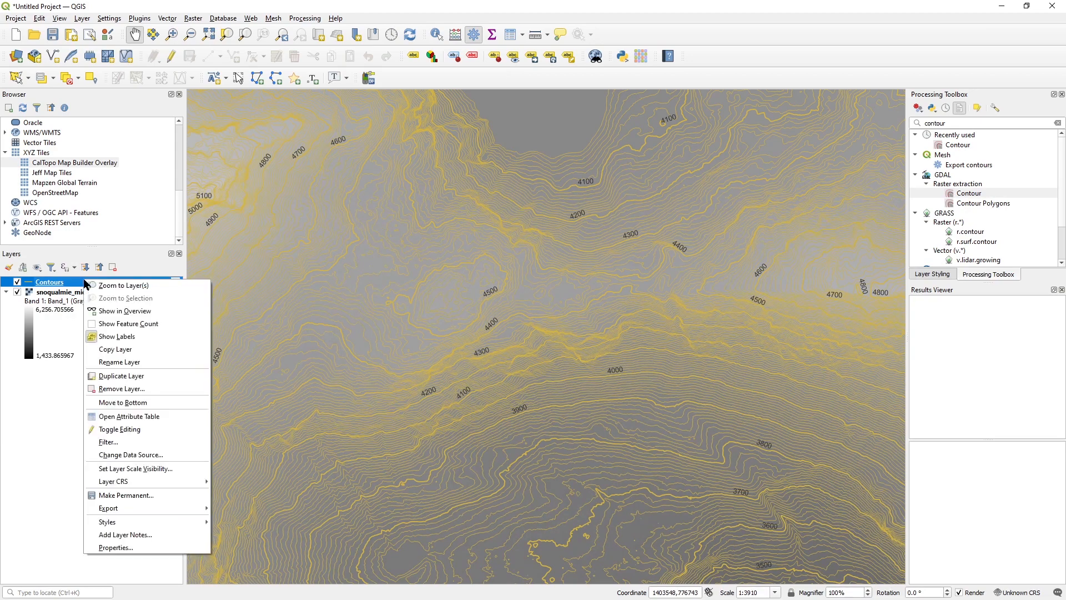
pyautogui.click(131, 547)
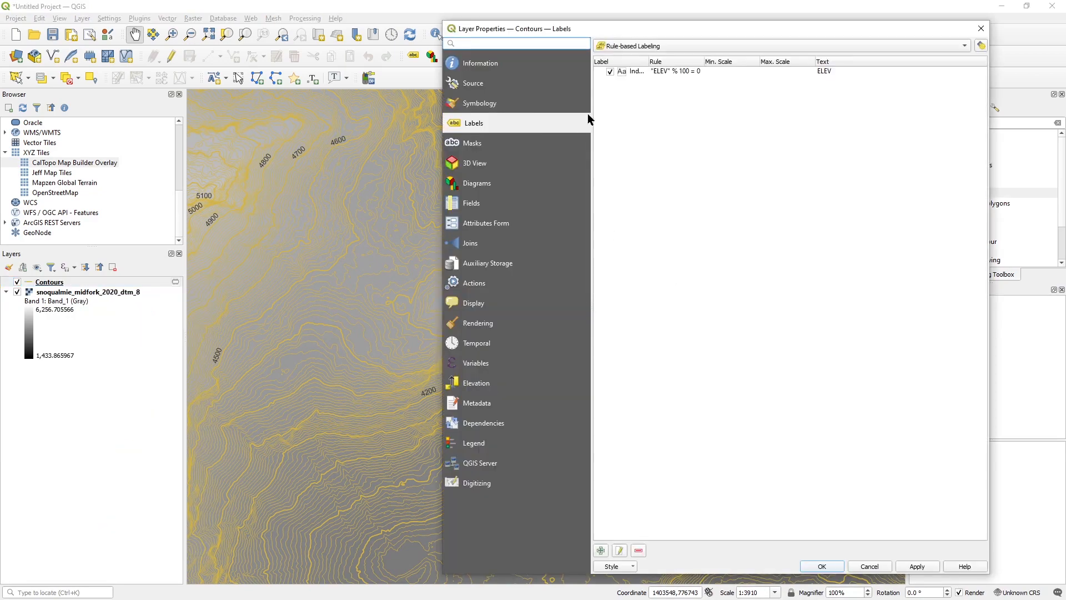
pyautogui.doubleClick(646, 72)
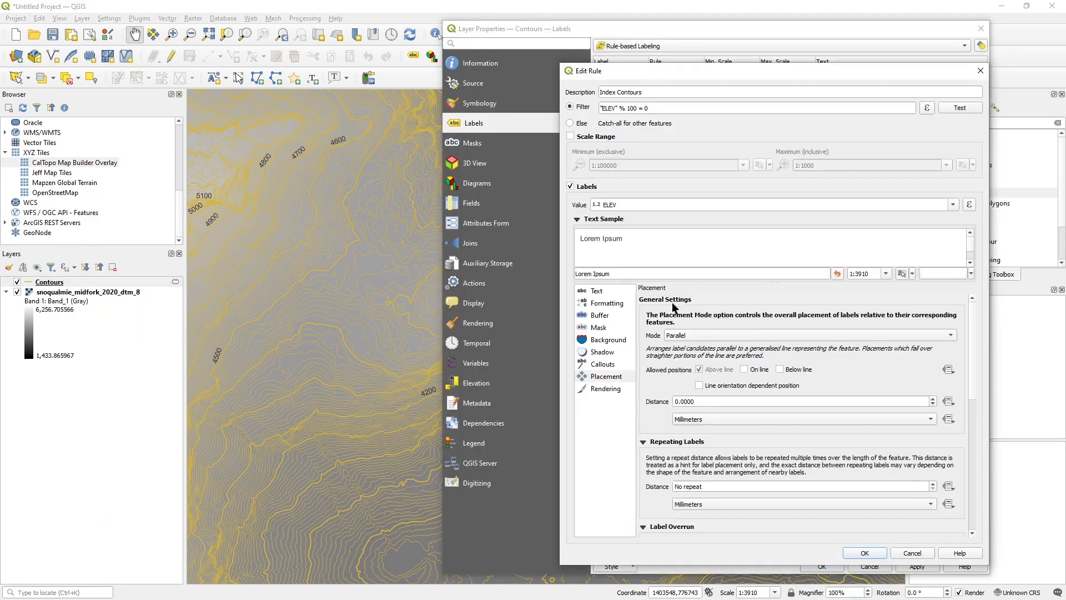
pyautogui.click(604, 315)
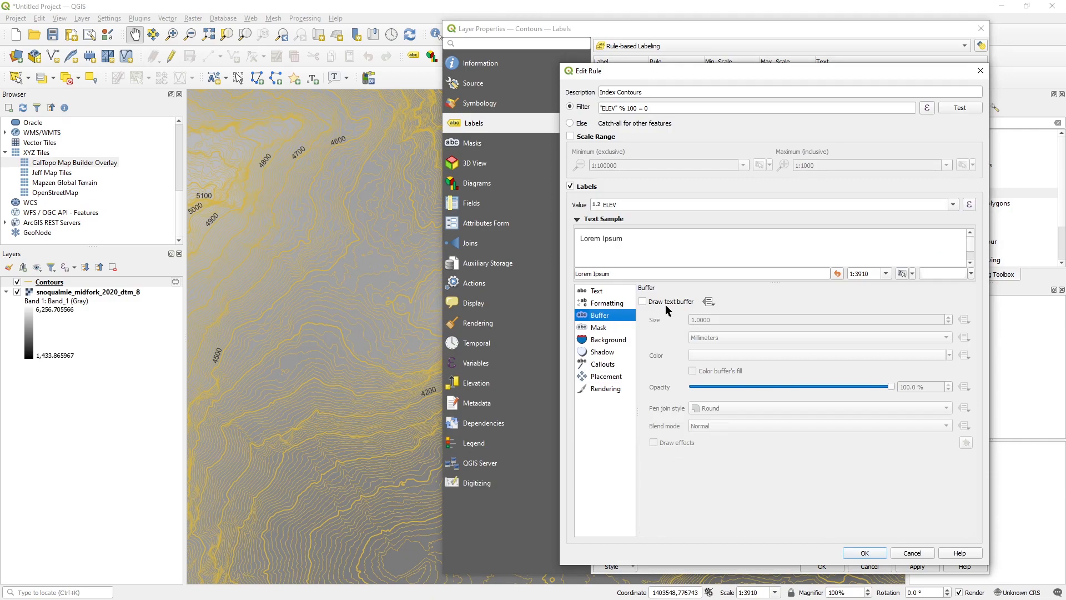
pyautogui.click(875, 552)
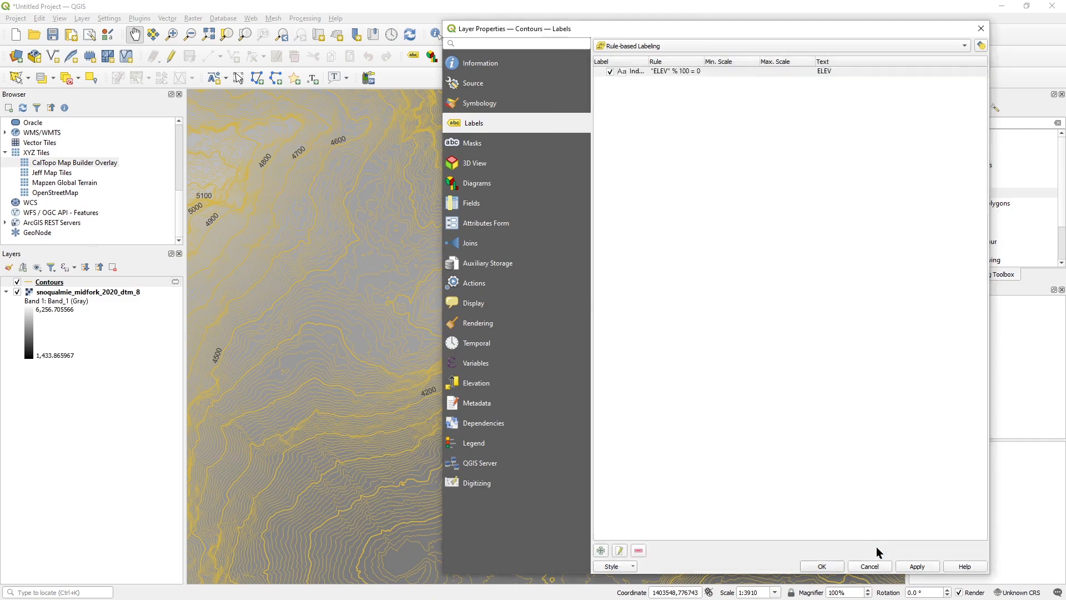
pyautogui.click(924, 564)
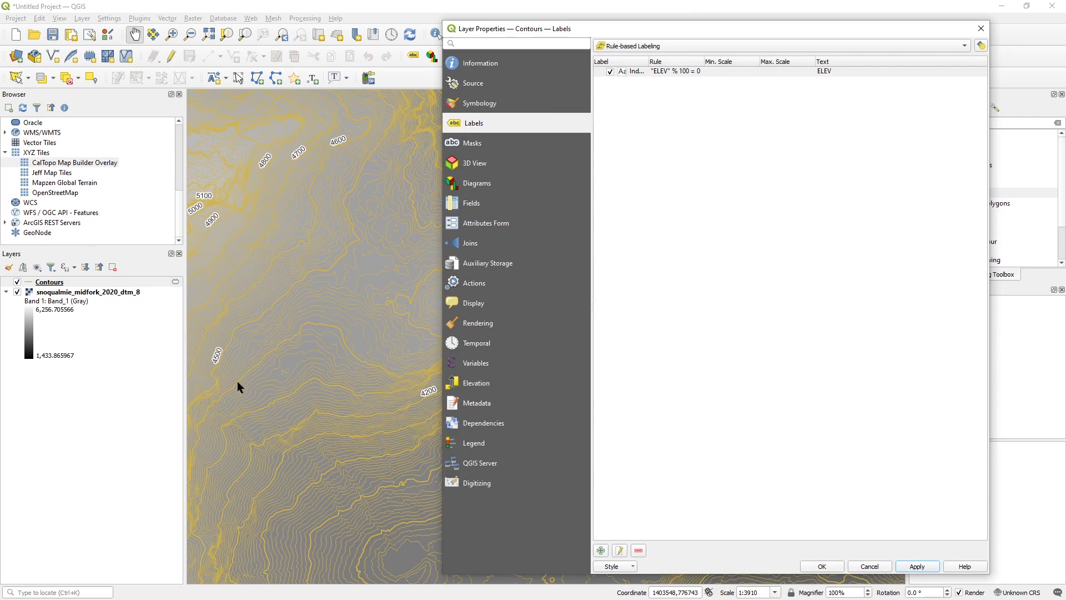
# - Set the Index Contours labels' allowed position to On line only, without Above line, and apply it to the layer
pyautogui.doubleClick(640, 75)
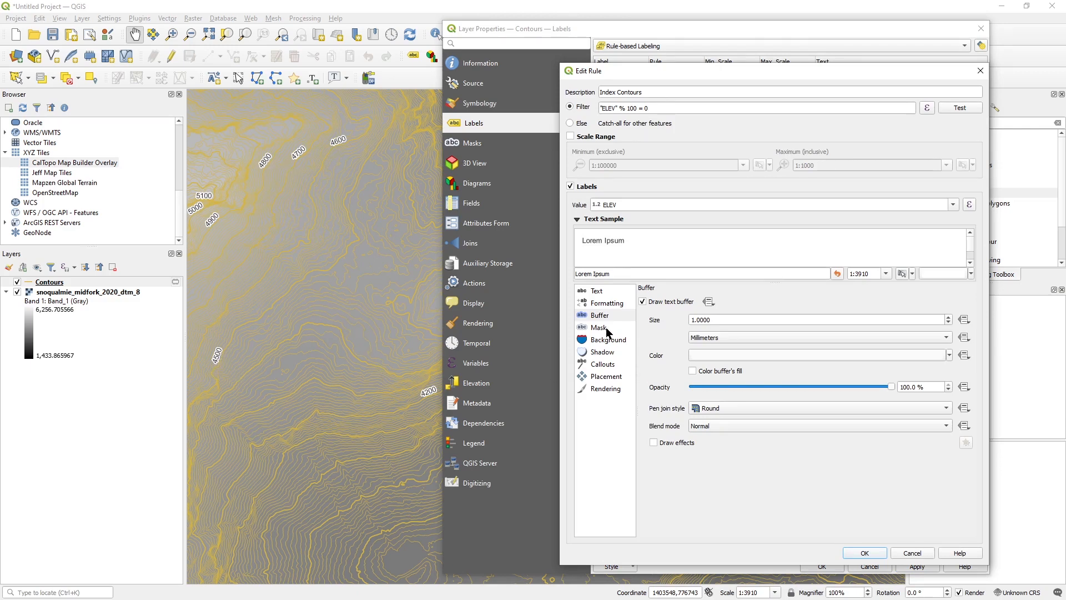
pyautogui.click(610, 378)
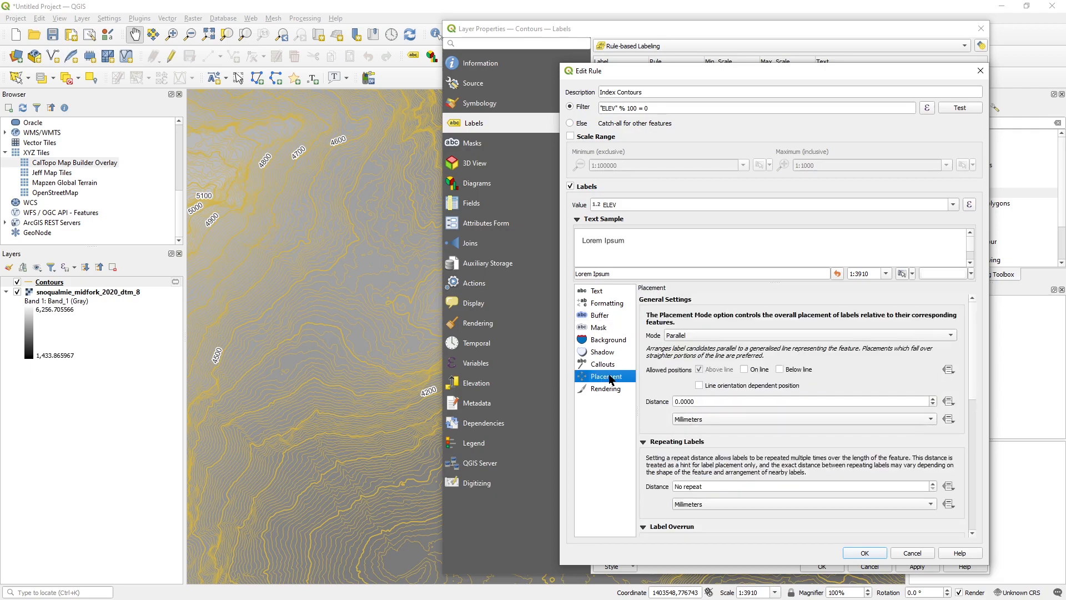
pyautogui.click(742, 370)
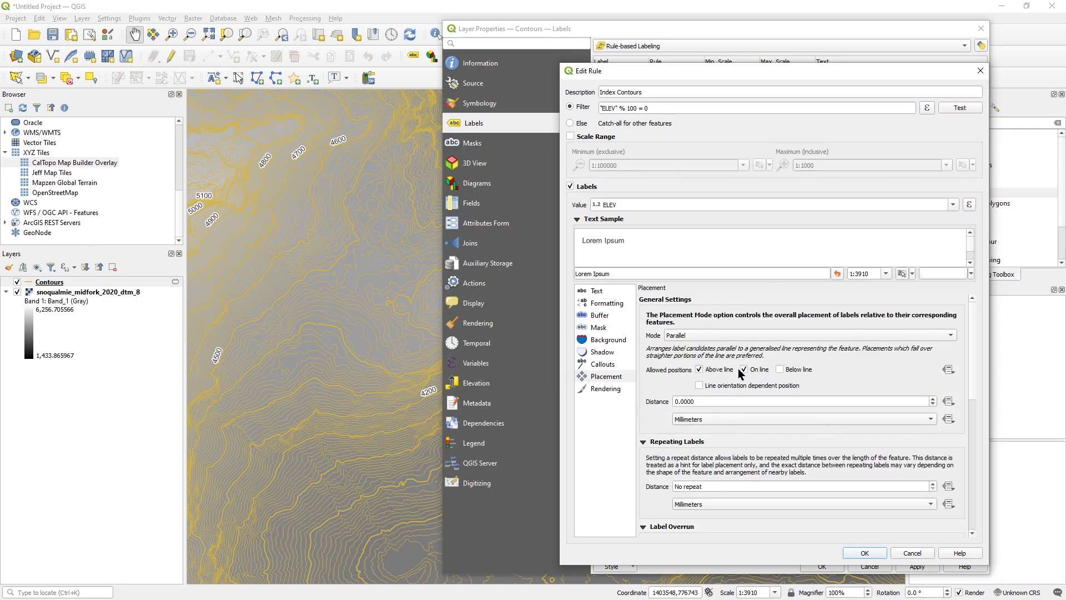
pyautogui.click(699, 369)
pyautogui.click(864, 553)
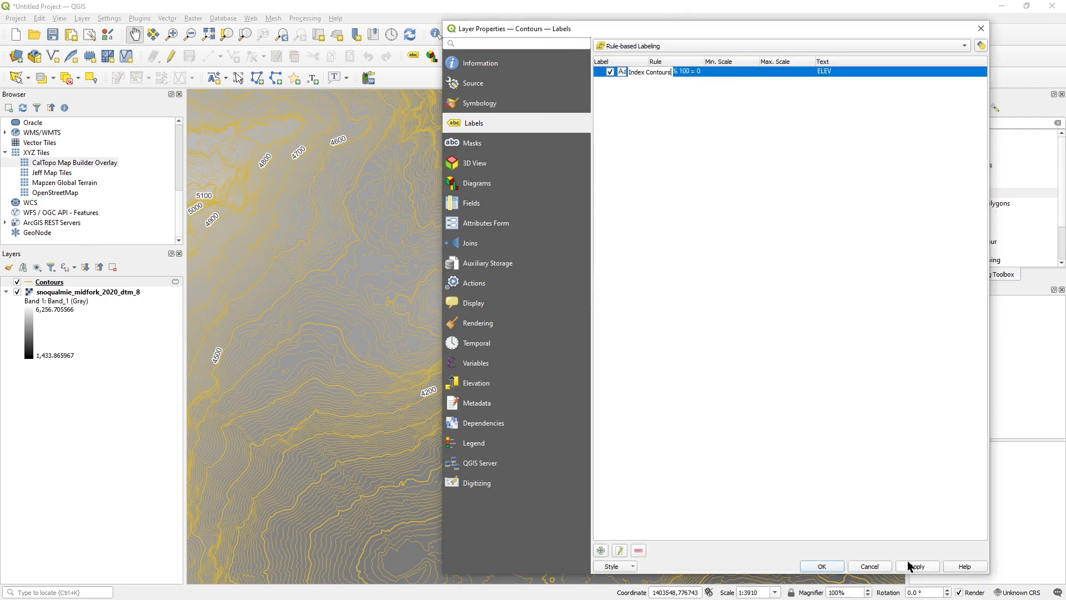
pyautogui.click(914, 566)
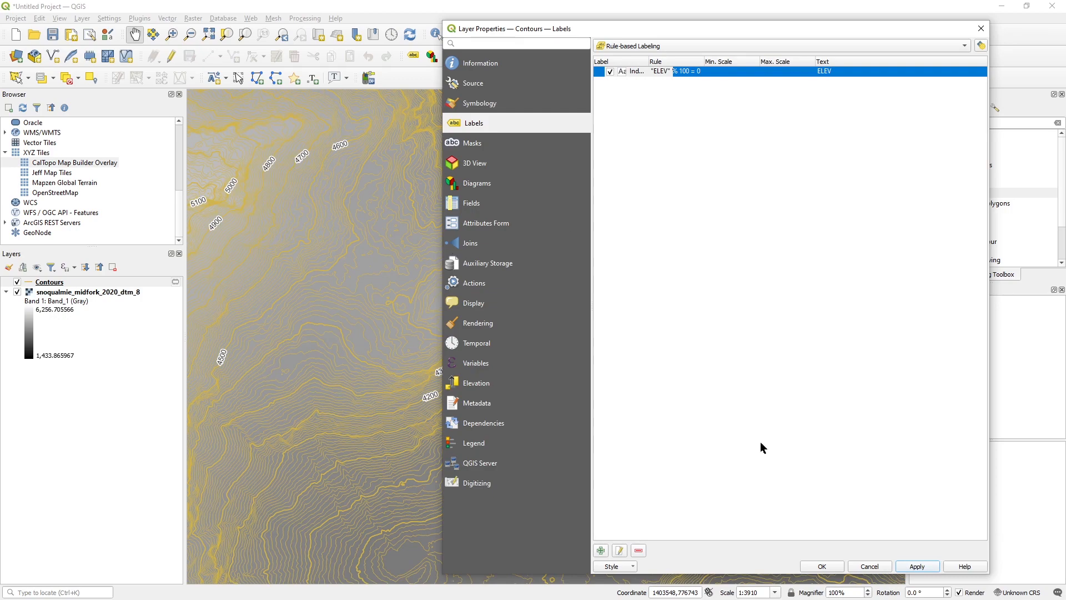
pyautogui.moveTo(497, 28); pyautogui.dragTo(470, 30)
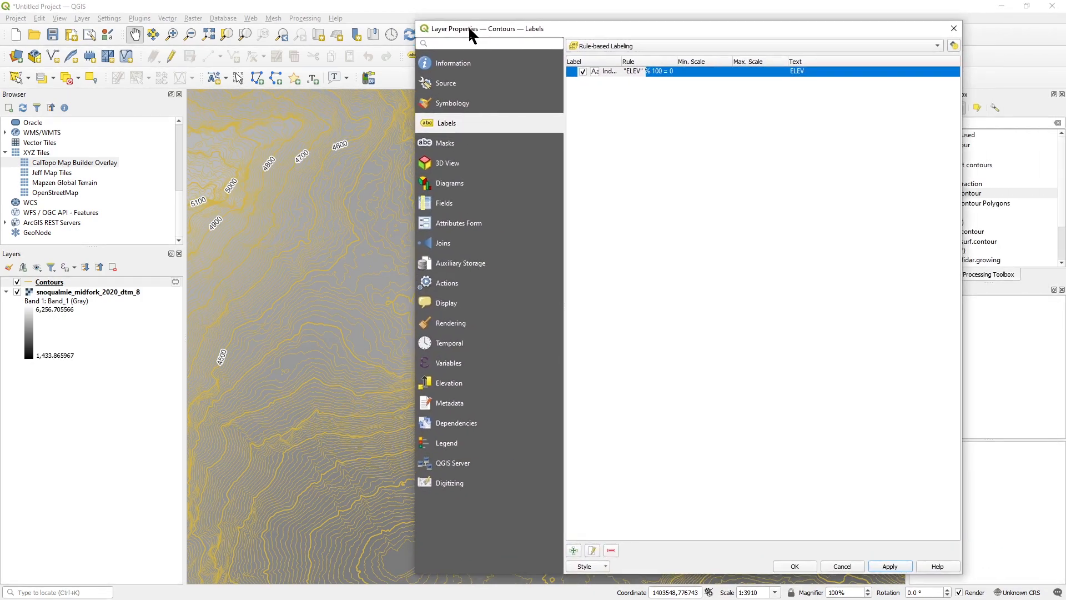
pyautogui.click(800, 567)
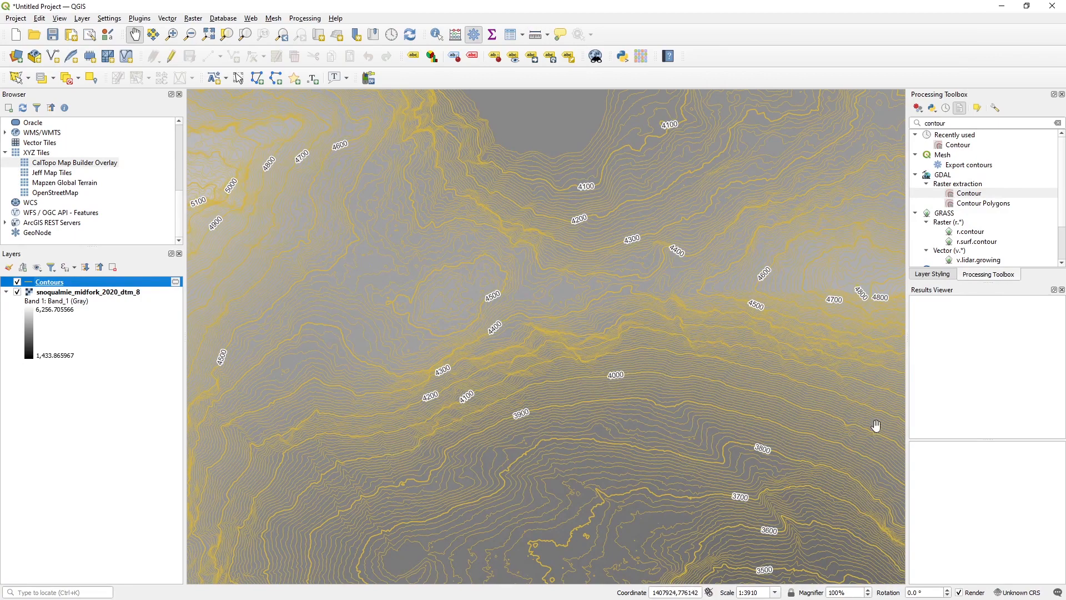
# - Set the Index Contours label rule's repeat distance to 100 millimeters and apply it to the Contours layer
pyautogui.rightClick(83, 282)
pyautogui.click(667, 340)
pyautogui.moveTo(669, 373); pyautogui.dragTo(548, 368)
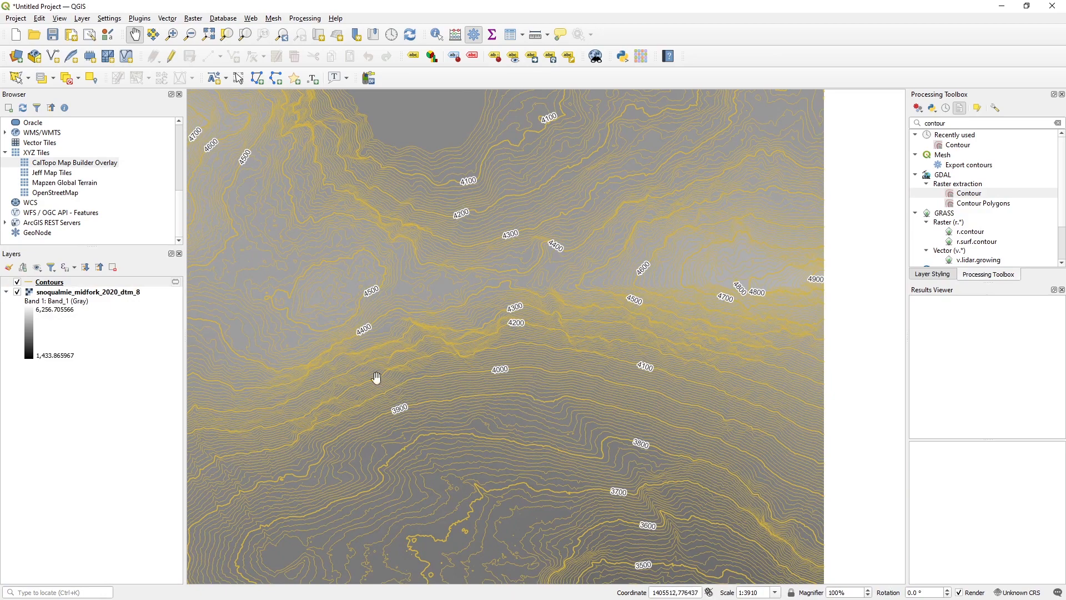
pyautogui.rightClick(54, 286)
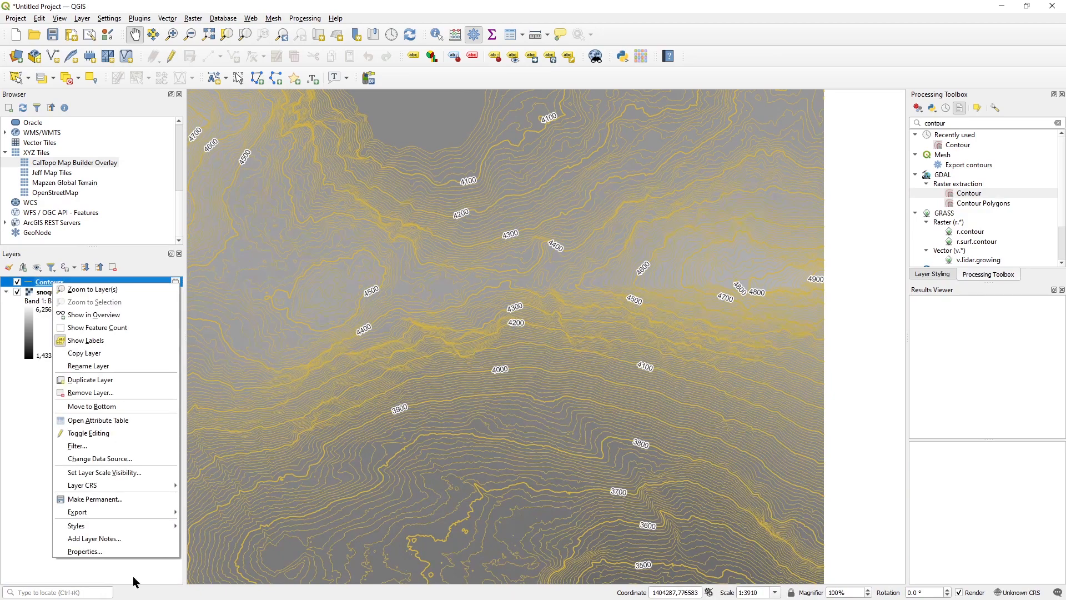
pyautogui.click(111, 553)
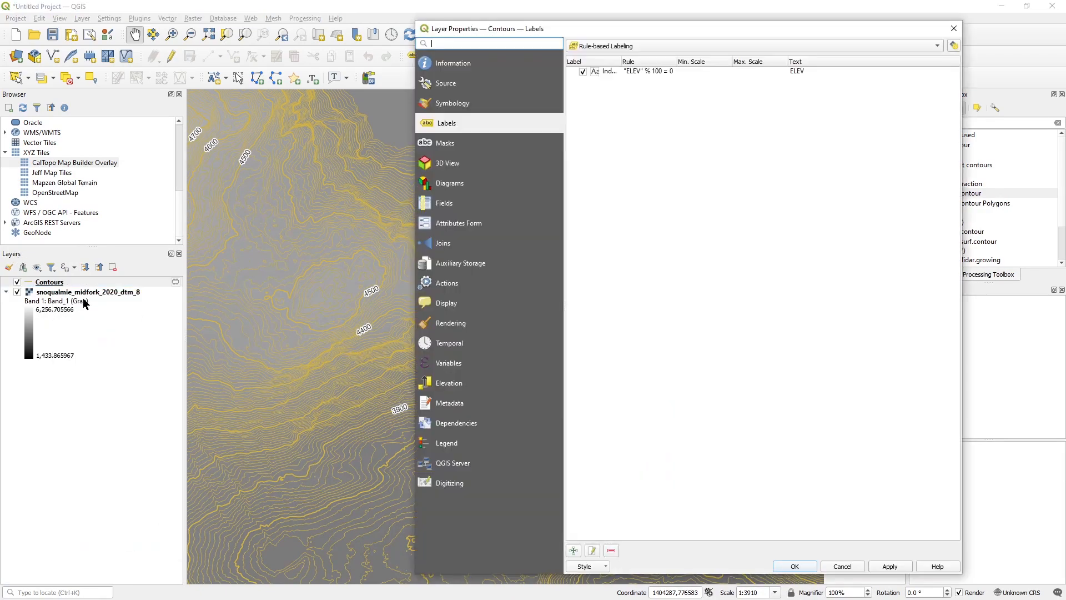
pyautogui.doubleClick(611, 73)
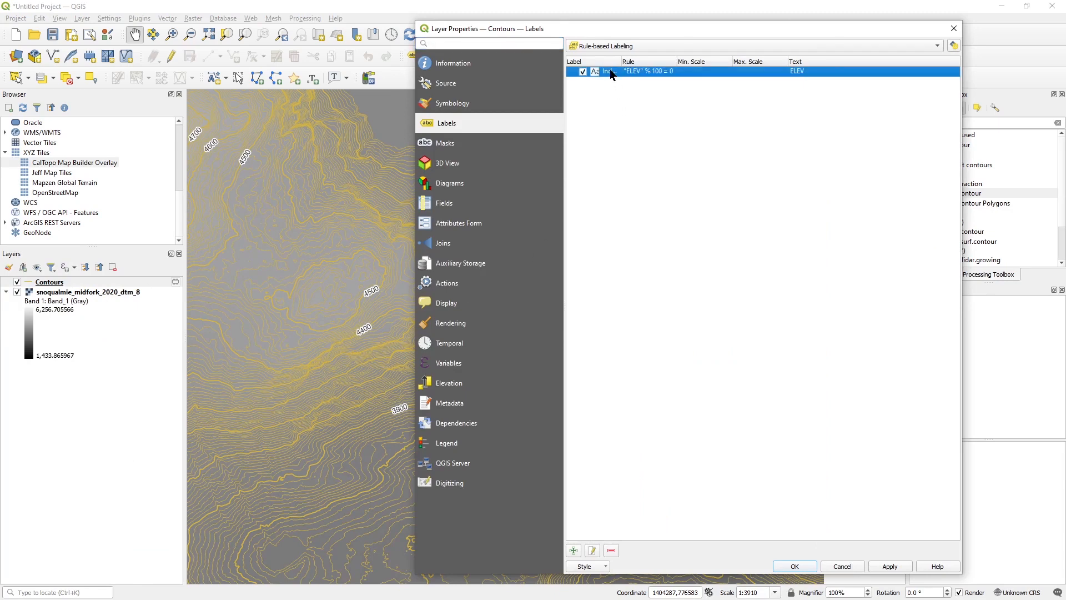
pyautogui.scroll(-1, 703, 476)
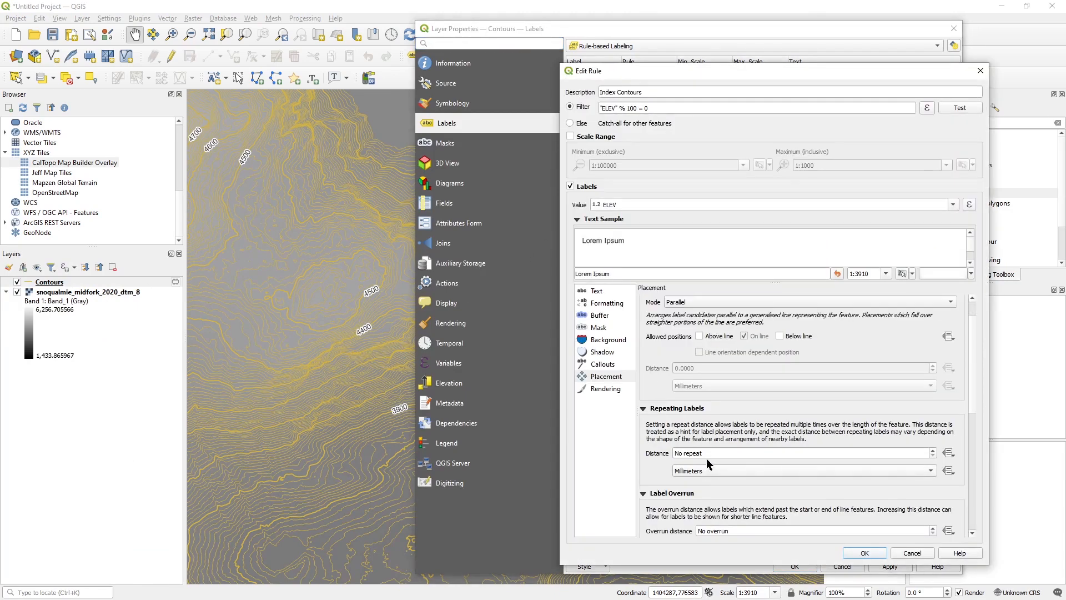
pyautogui.click(710, 472)
pyautogui.click(709, 454)
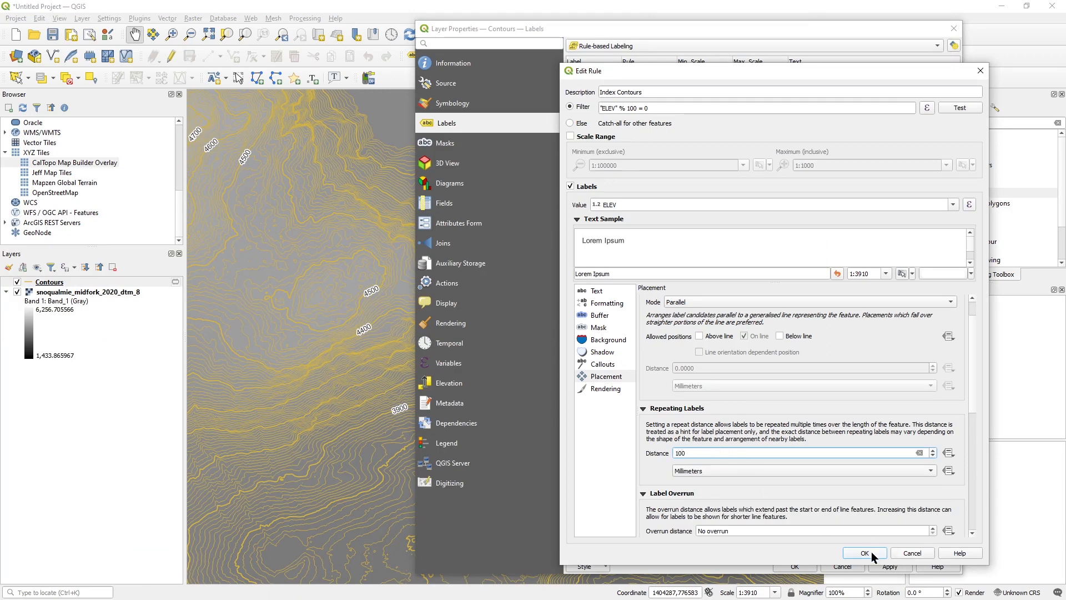
pyautogui.click(864, 553)
pyautogui.click(888, 567)
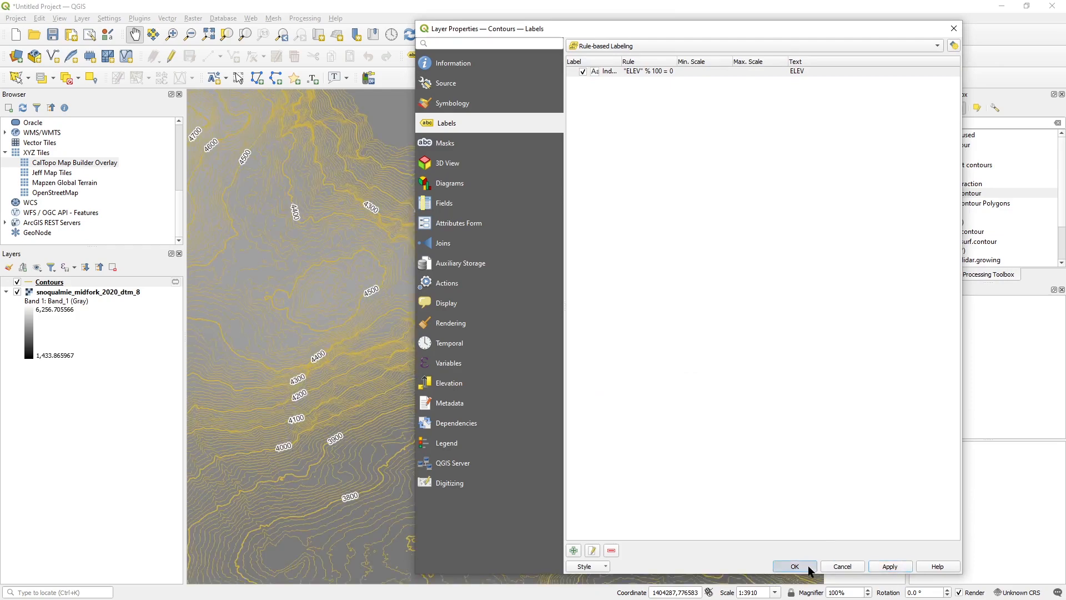
pyautogui.click(794, 566)
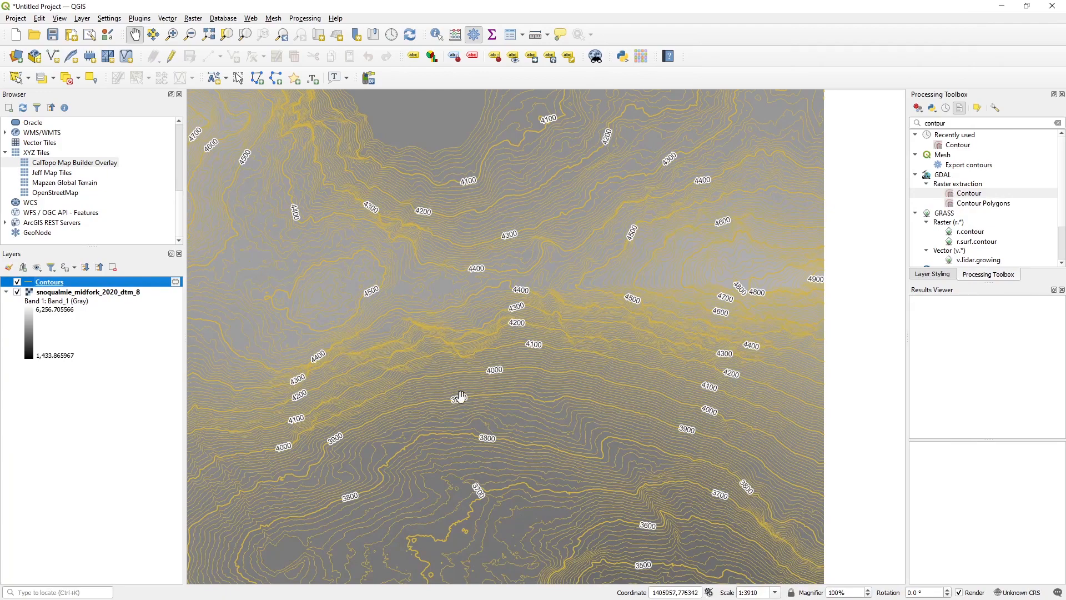
# - Load the saved style file contours_v2.qml with all style categories onto the Contours layer and apply it
pyautogui.moveTo(431, 376); pyautogui.dragTo(529, 352)
pyautogui.scroll(-1, 530, 352)
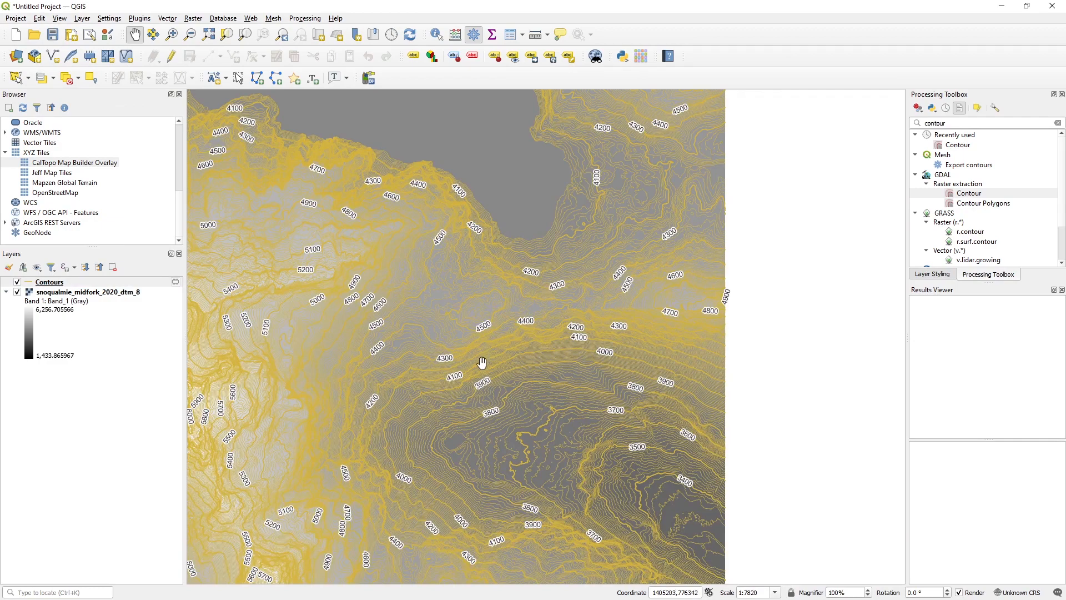
pyautogui.rightClick(67, 287)
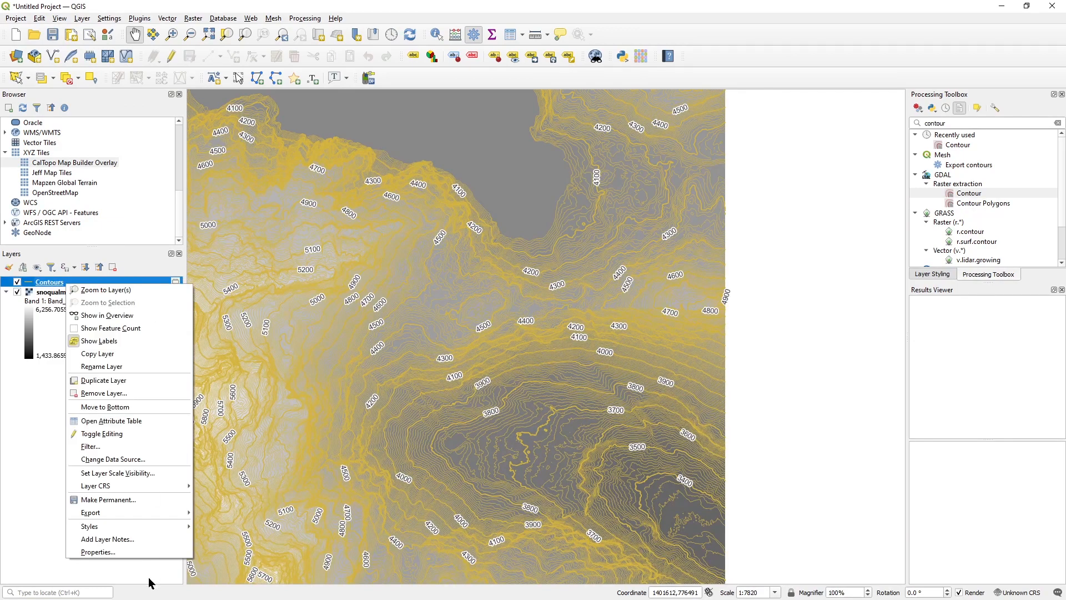
pyautogui.click(129, 555)
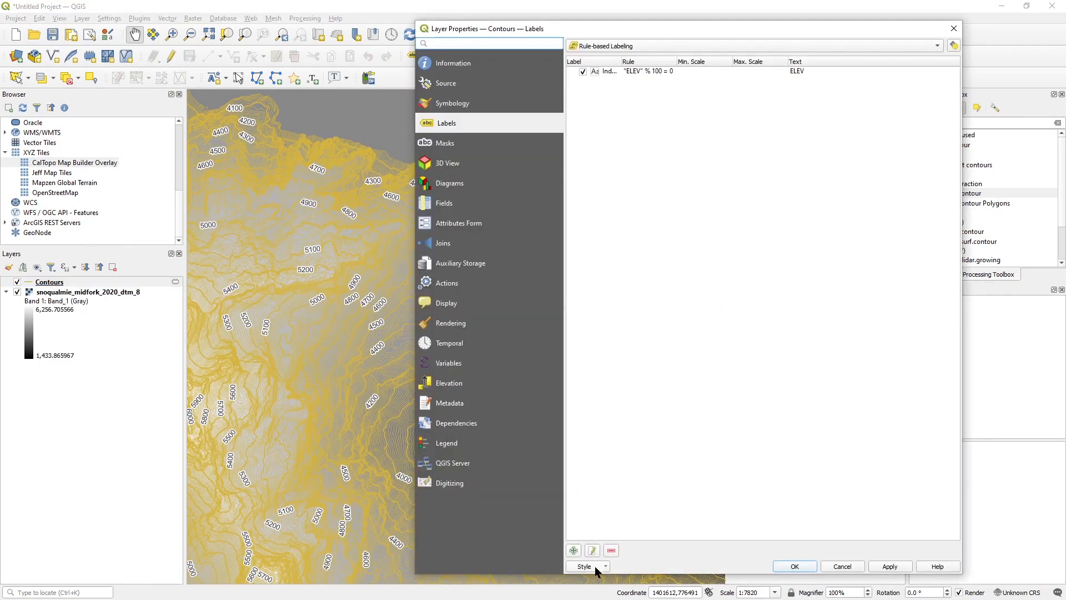
pyautogui.click(596, 570)
pyautogui.click(607, 477)
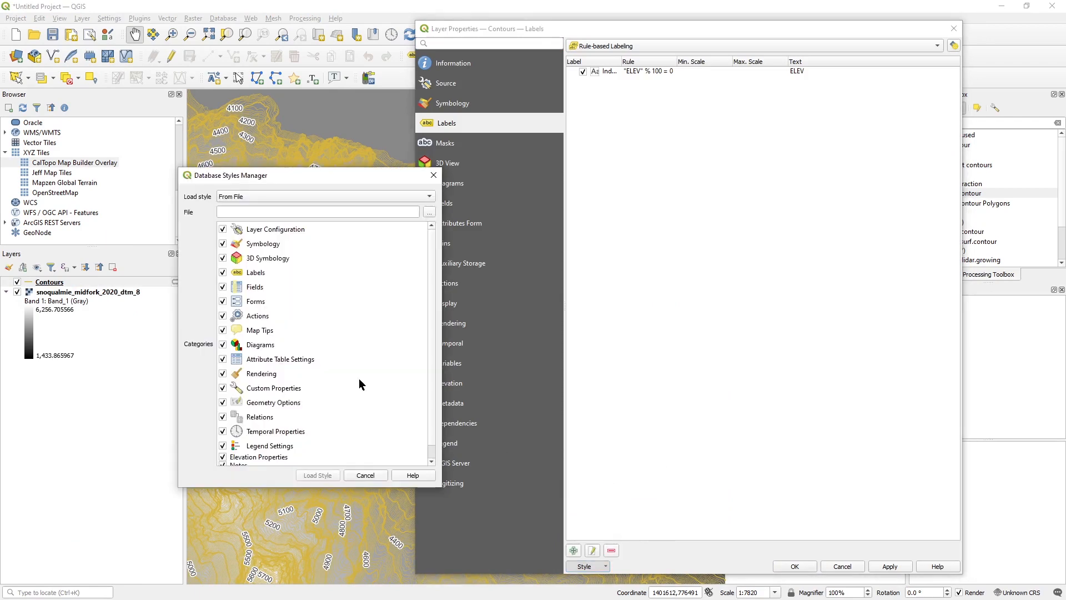
pyautogui.click(430, 211)
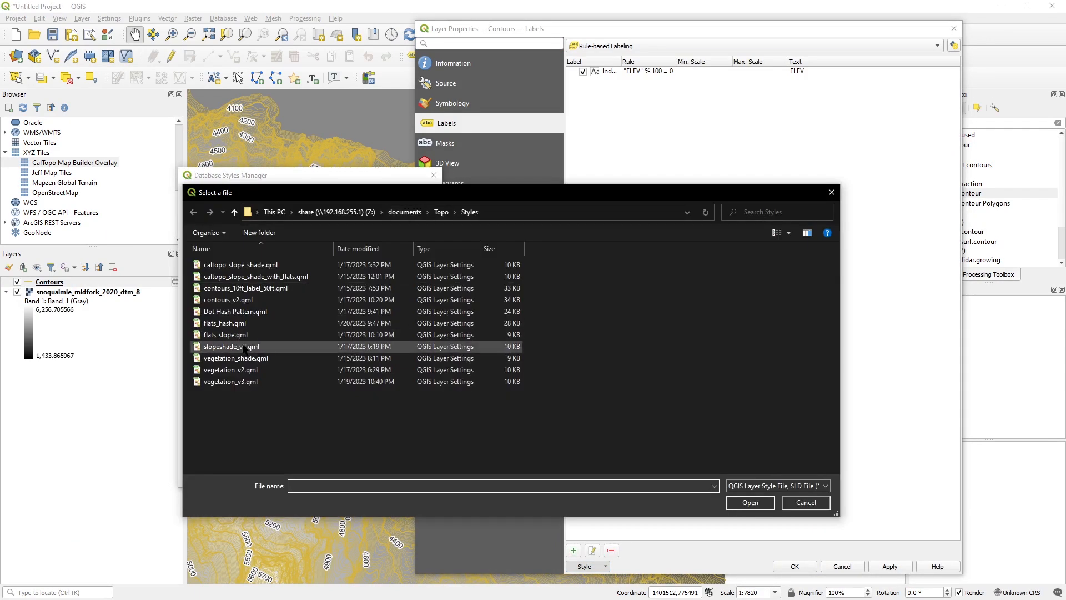
pyautogui.doubleClick(245, 299)
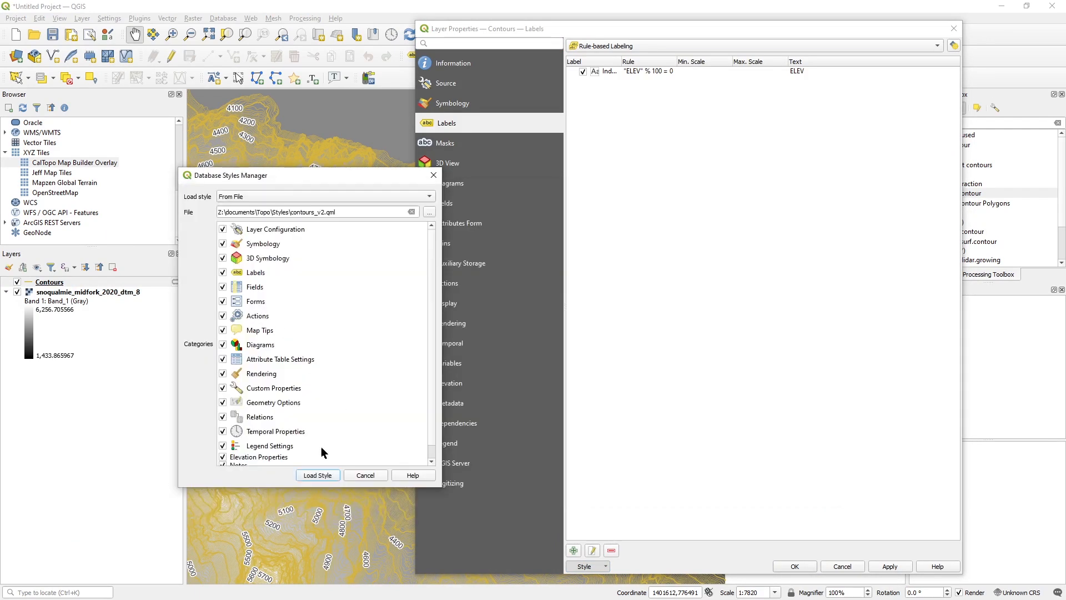
pyautogui.click(328, 476)
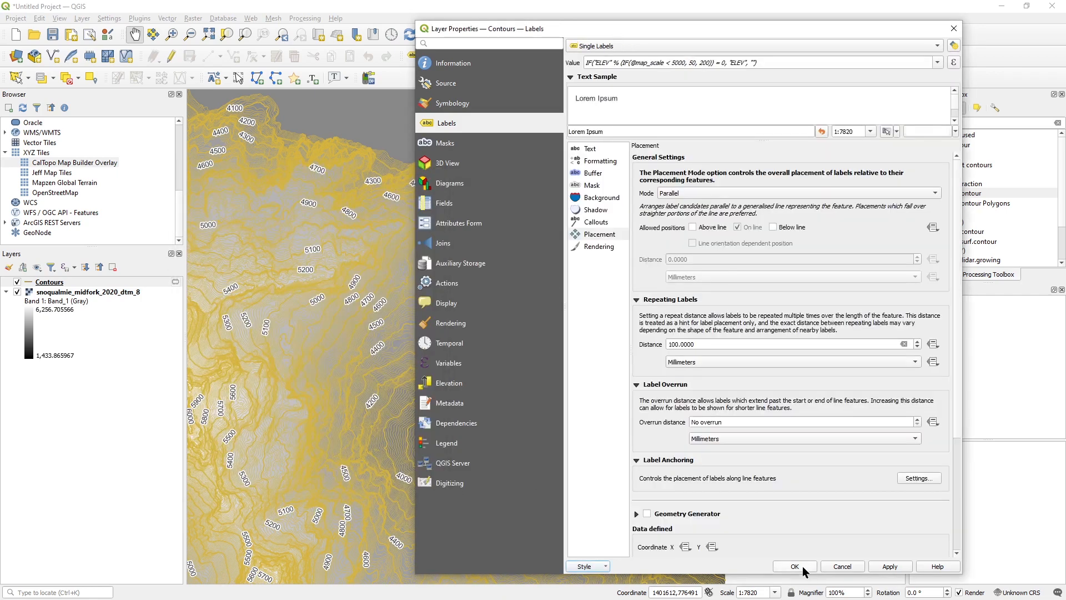
pyautogui.click(795, 566)
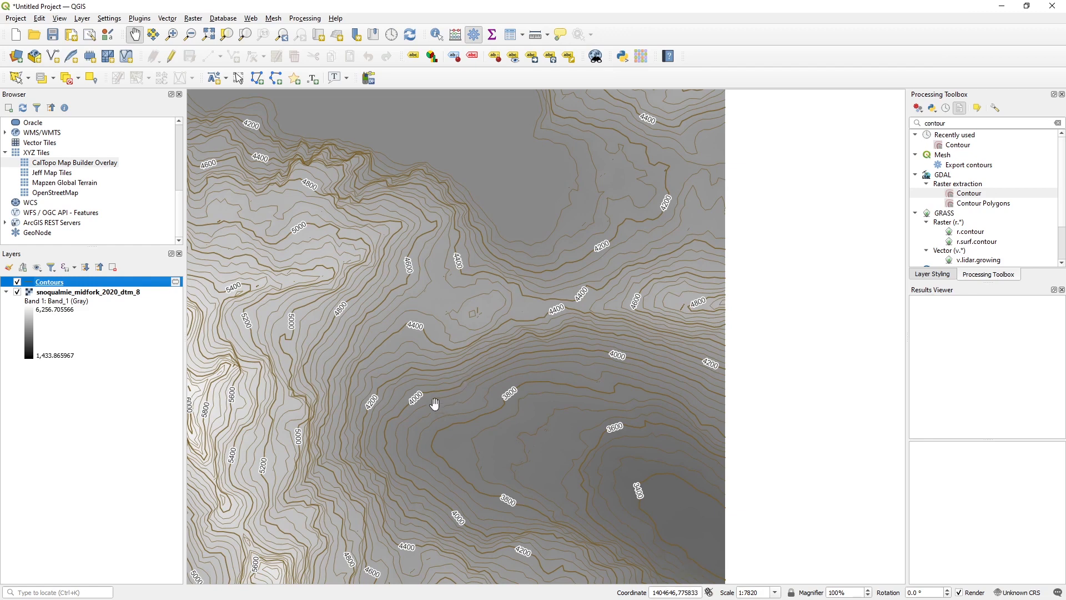
# - Examine how the contour lines and elevation labels of the Contours layer adapt at different map scales
pyautogui.moveTo(433, 405); pyautogui.dragTo(440, 381)
pyautogui.scroll(1, 428, 377)
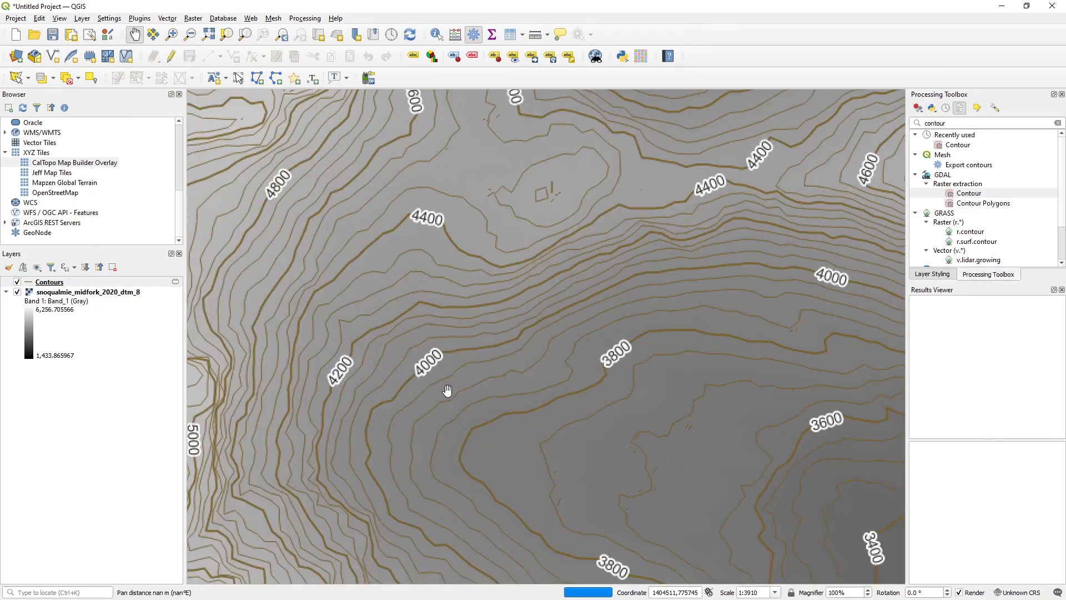
pyautogui.scroll(1, 456, 392)
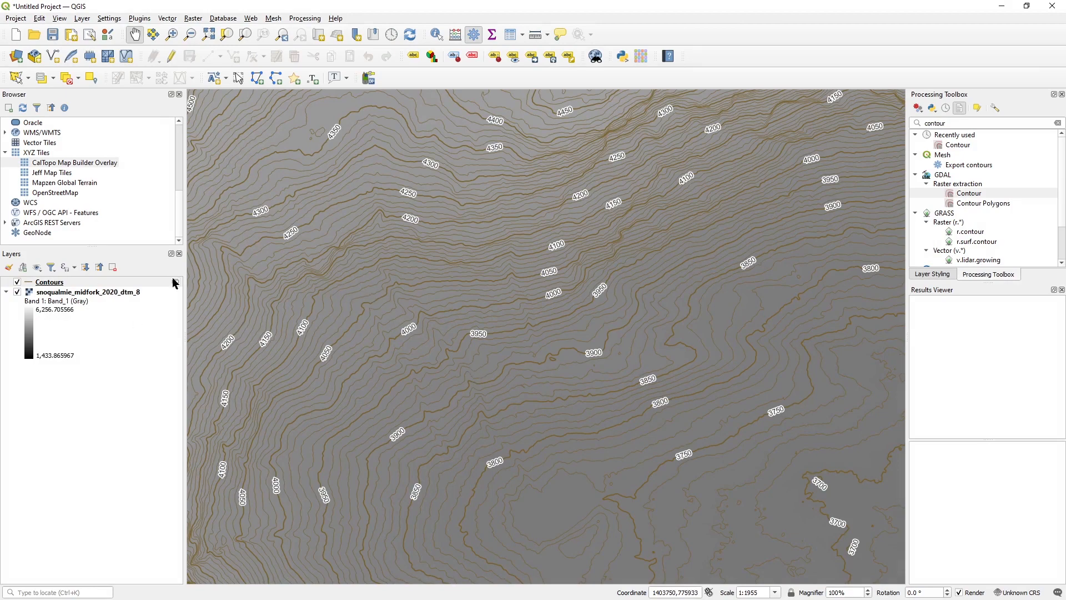
pyautogui.scroll(-2, 481, 324)
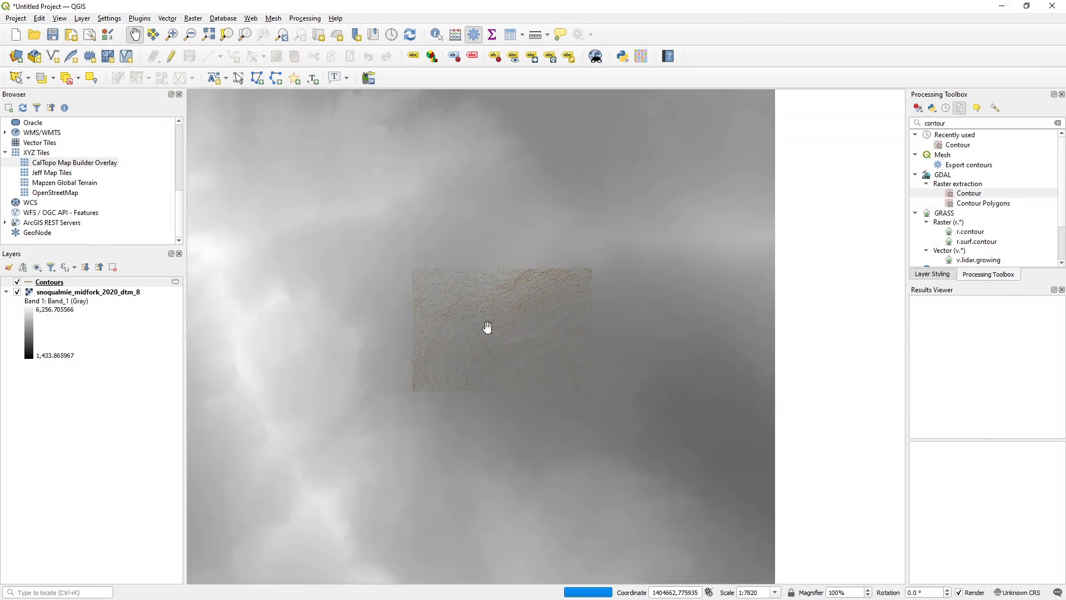
pyautogui.scroll(-1, 512, 329)
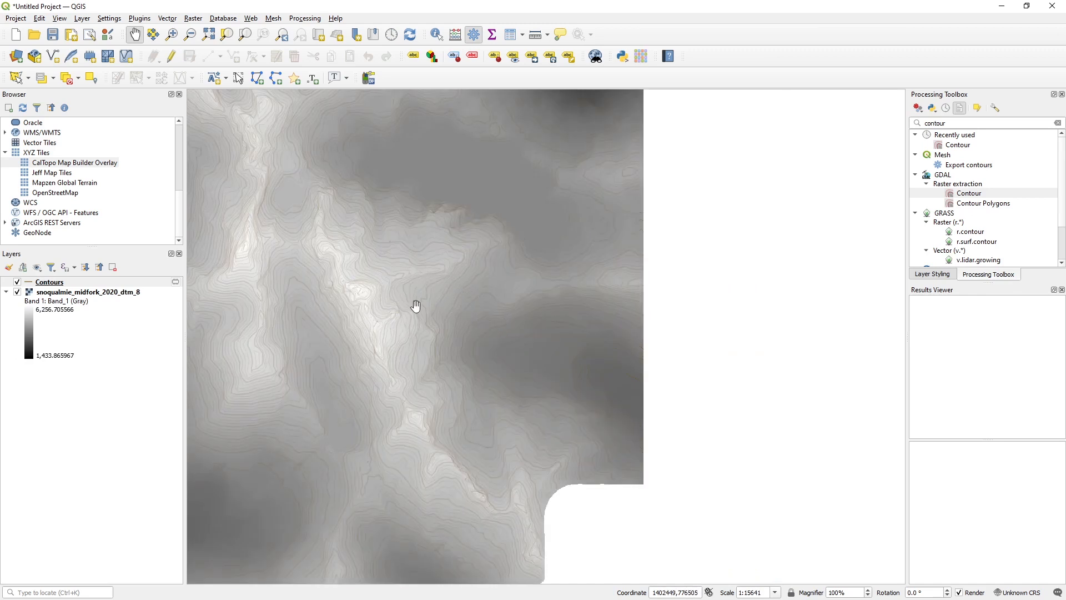
pyautogui.scroll(-1, 394, 304)
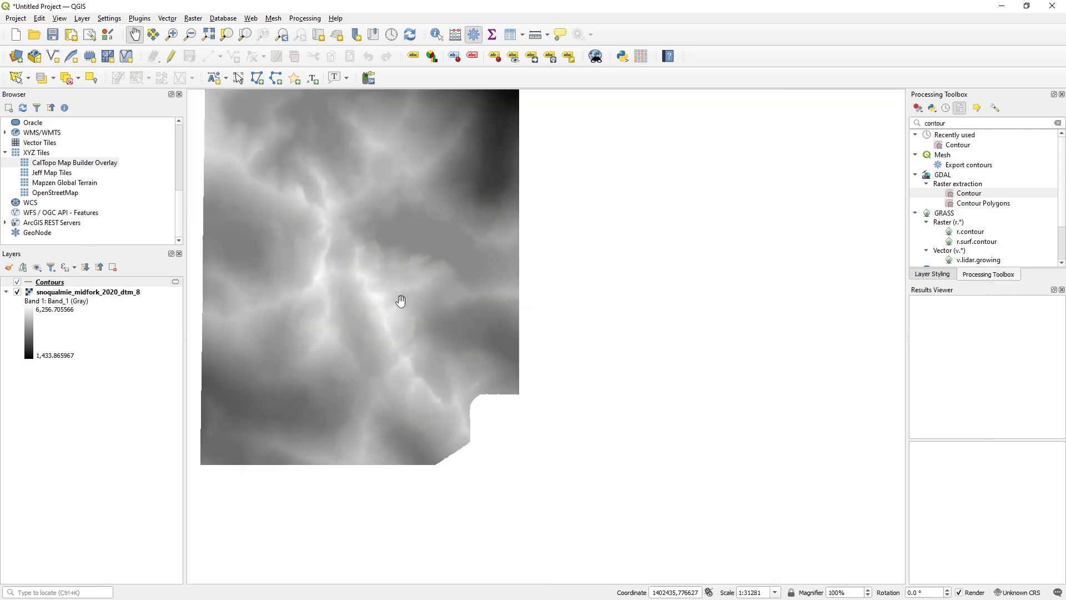
pyautogui.scroll(1, 400, 299)
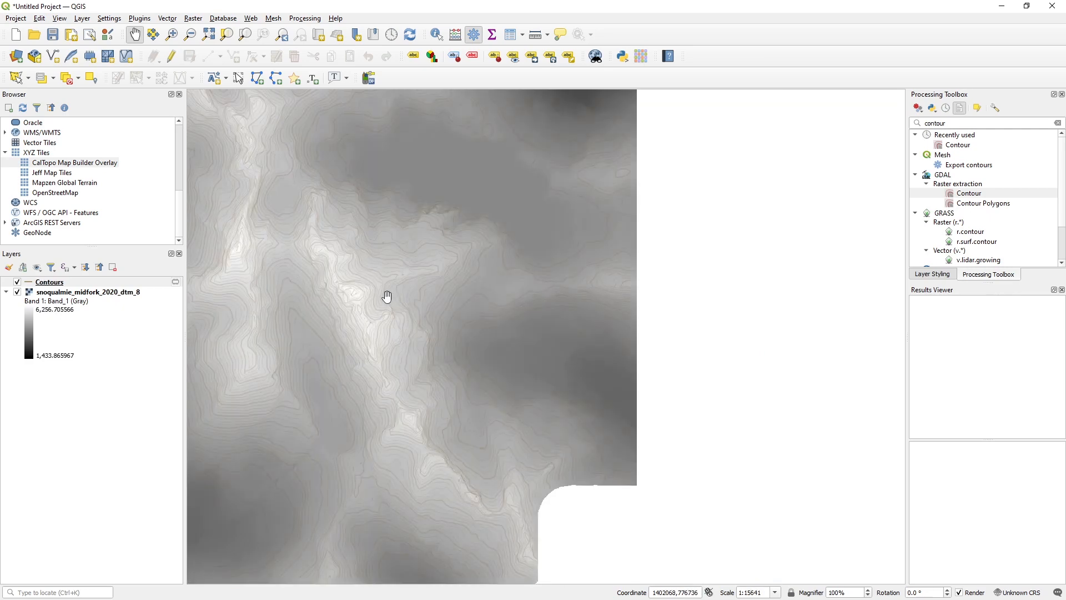
pyautogui.moveTo(405, 270); pyautogui.dragTo(435, 345)
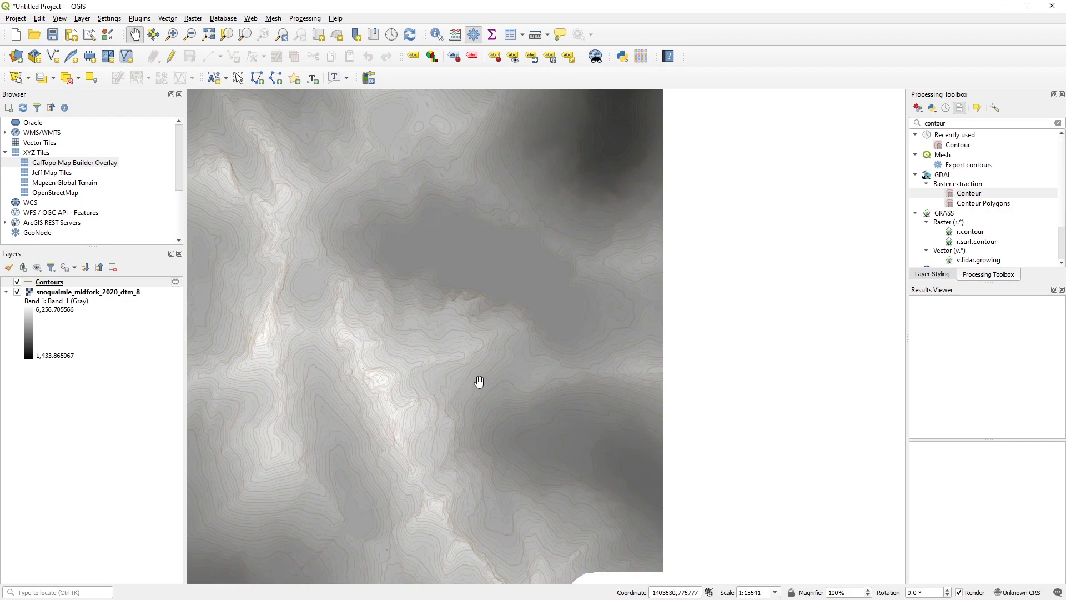
pyautogui.scroll(1, 440, 364)
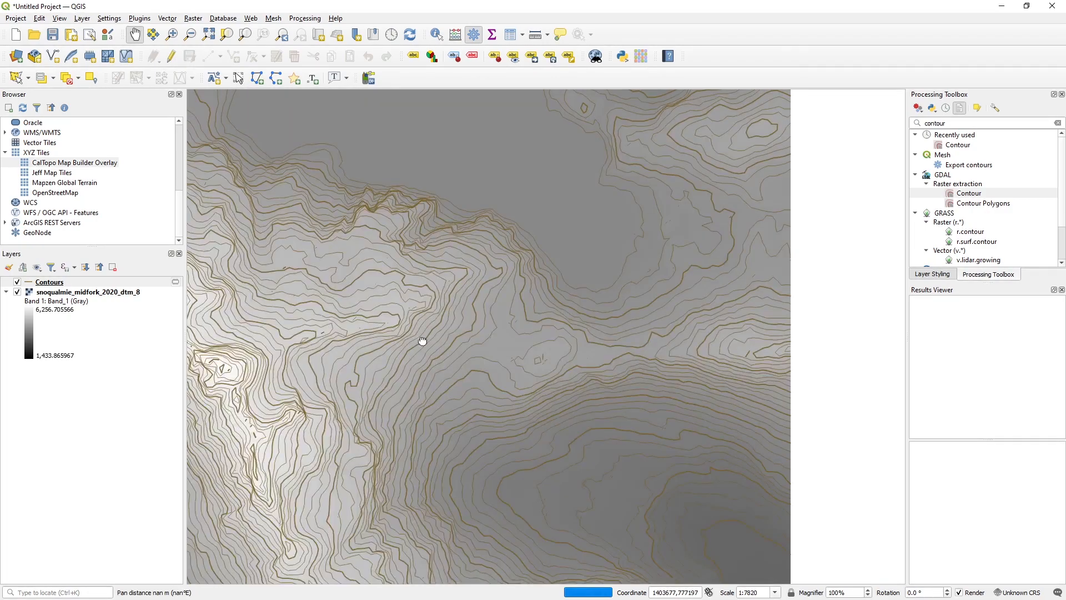
pyautogui.moveTo(421, 339); pyautogui.dragTo(474, 337)
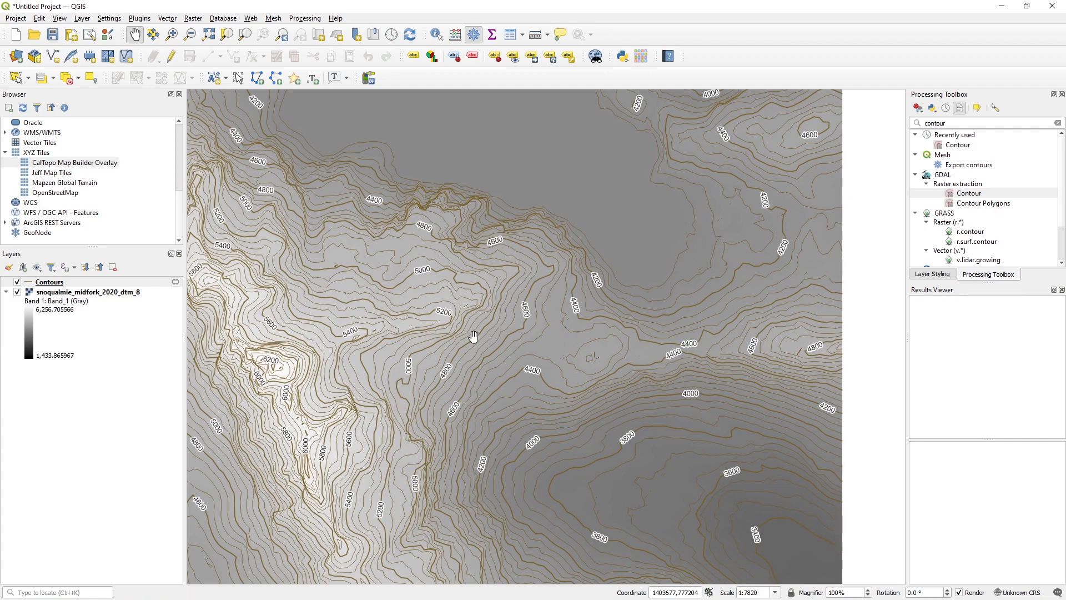
pyautogui.moveTo(502, 306); pyautogui.dragTo(480, 336)
pyautogui.scroll(-1, 496, 335)
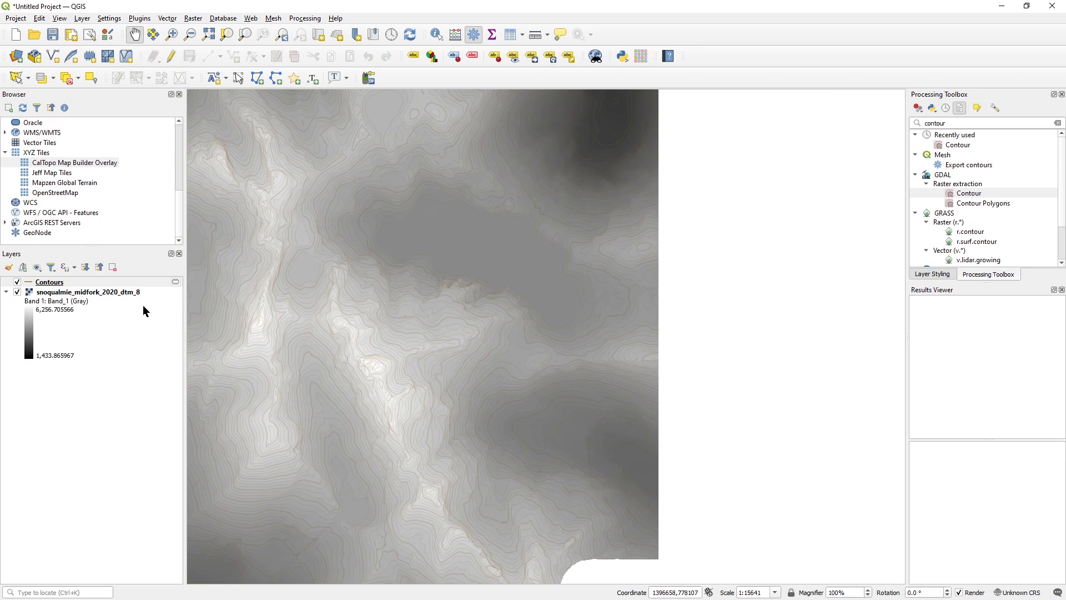
# - Search the processing algorithms for slope and hide the Contours layer
pyautogui.doubleClick(969, 122)
pyautogui.write('slope')
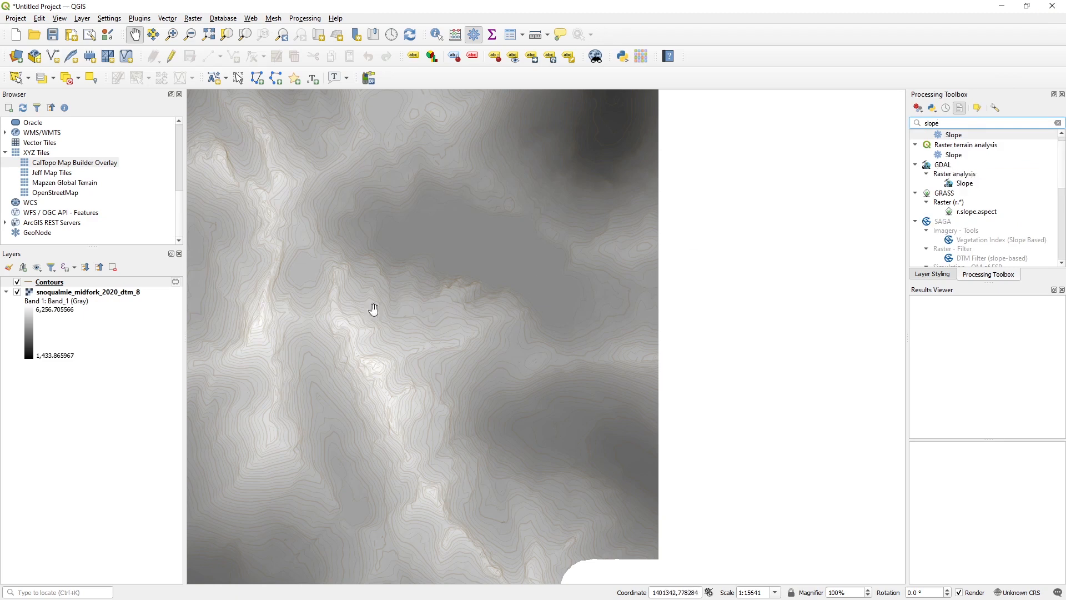
pyautogui.click(17, 282)
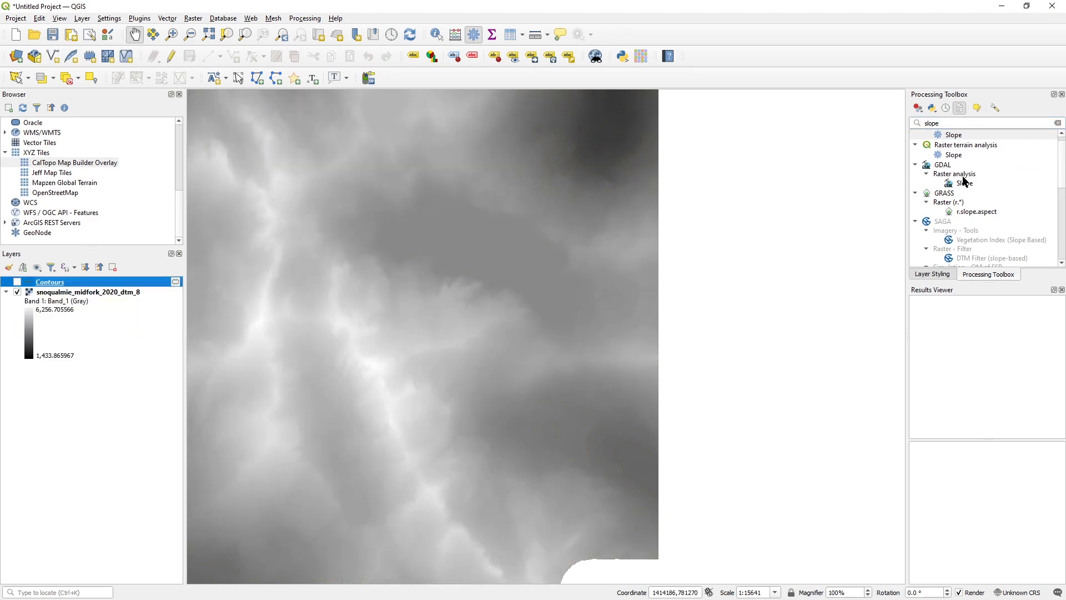
# - Run the raster terrain analysis Slope algorithm on snoqualmie_midfork_2020_dtm_8 with temporary output, then select the resulting Slope layer
pyautogui.click(957, 147)
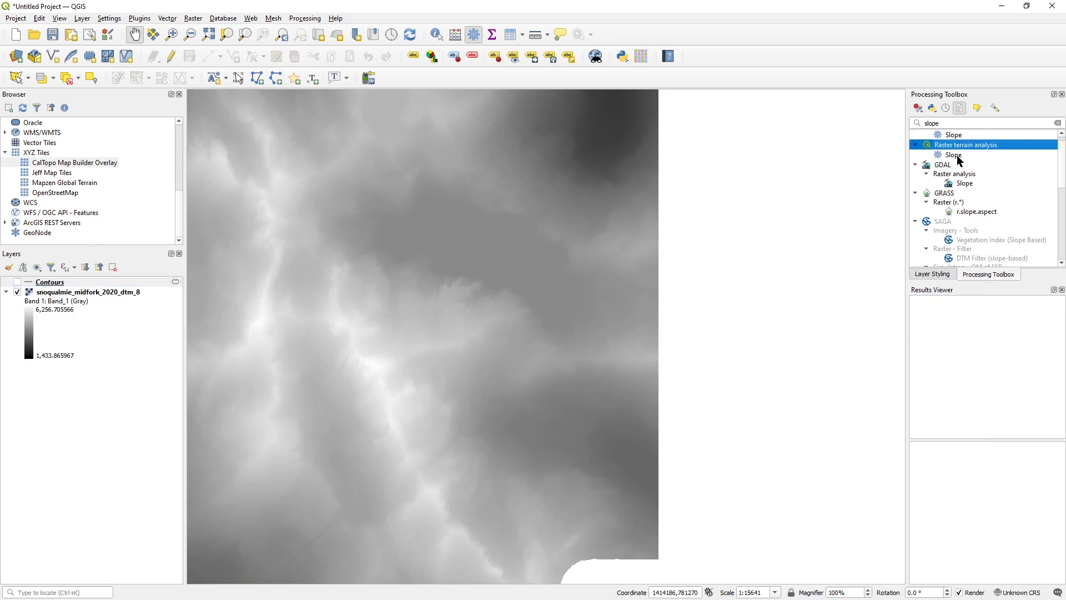
pyautogui.click(960, 158)
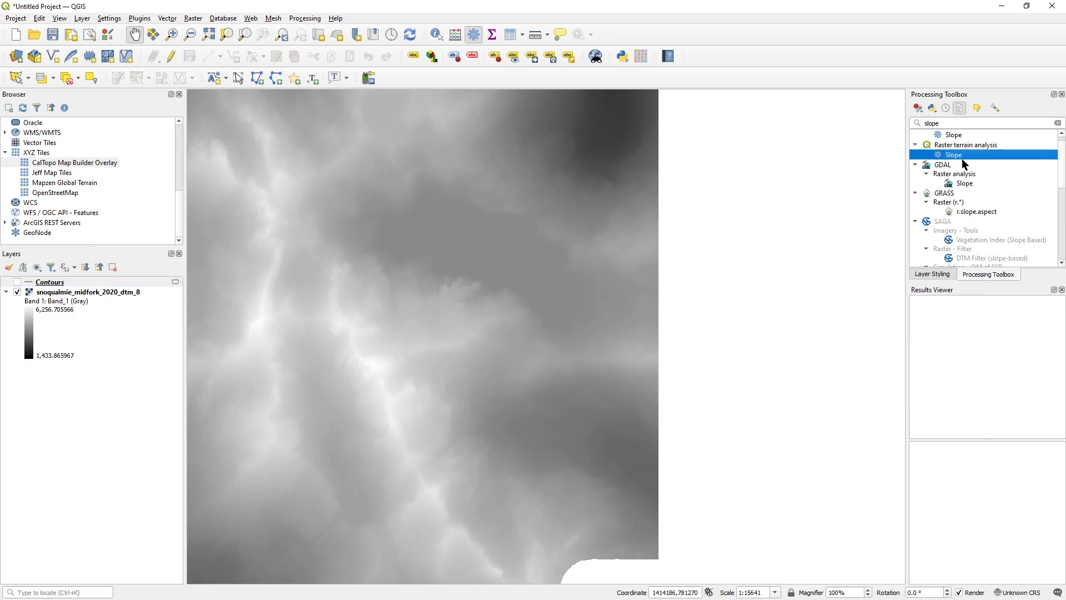
pyautogui.doubleClick(960, 157)
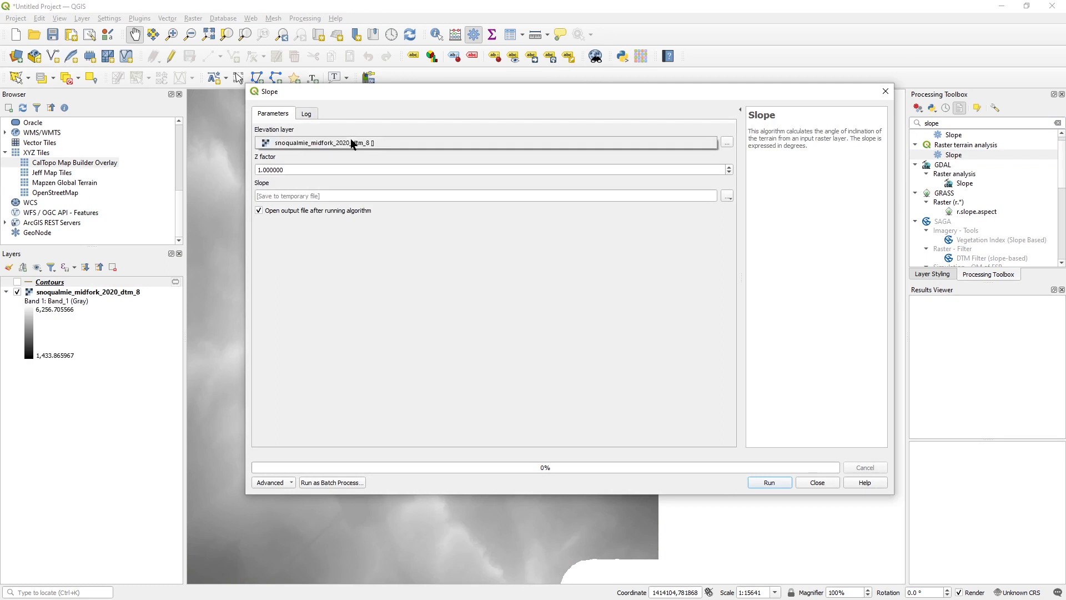
pyautogui.click(371, 144)
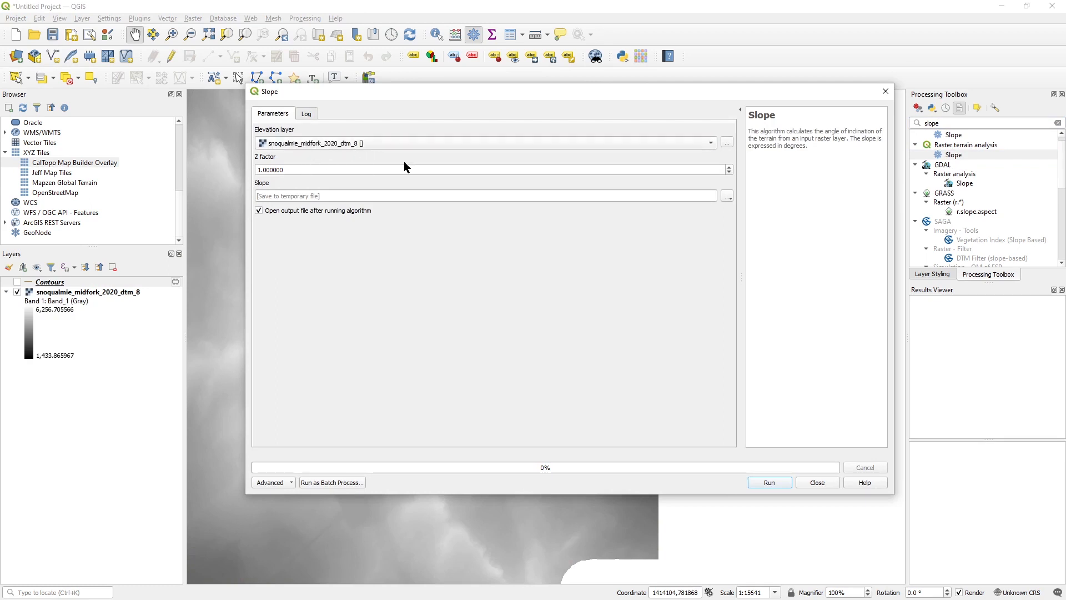
pyautogui.click(776, 484)
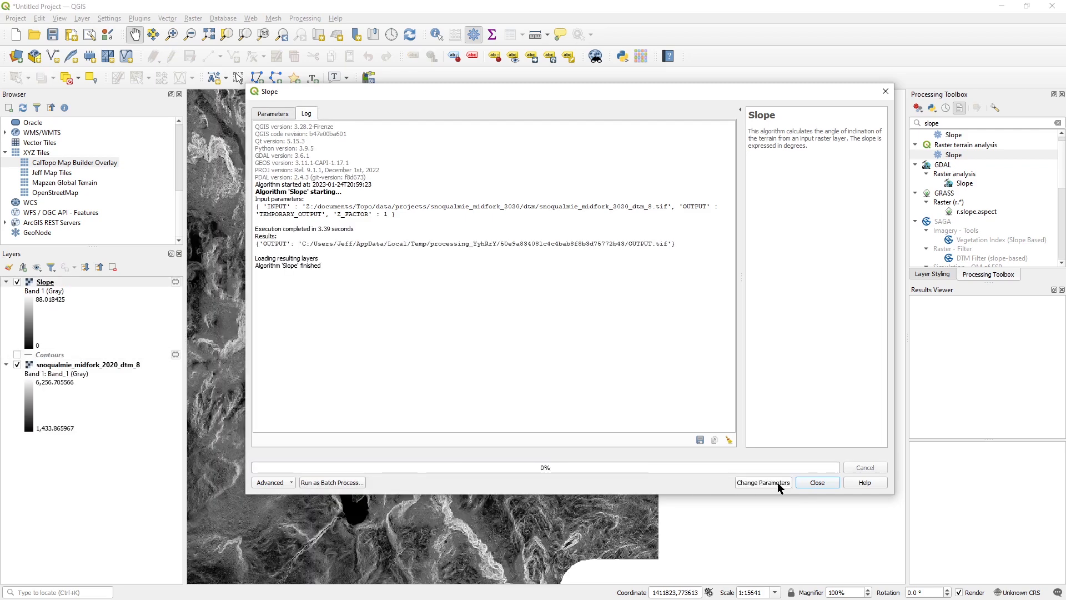
pyautogui.click(811, 481)
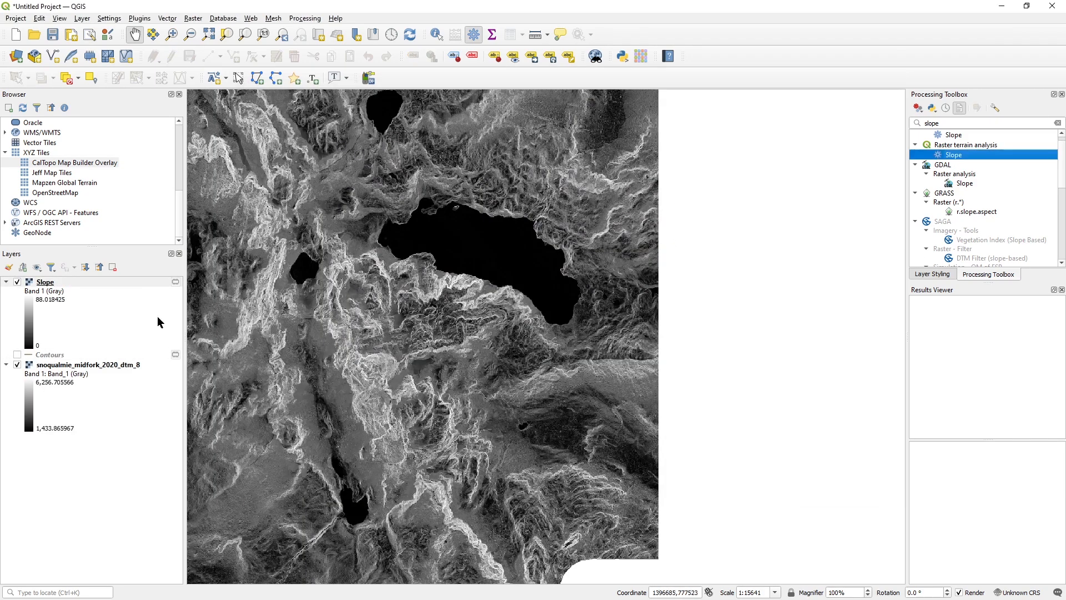
pyautogui.click(44, 283)
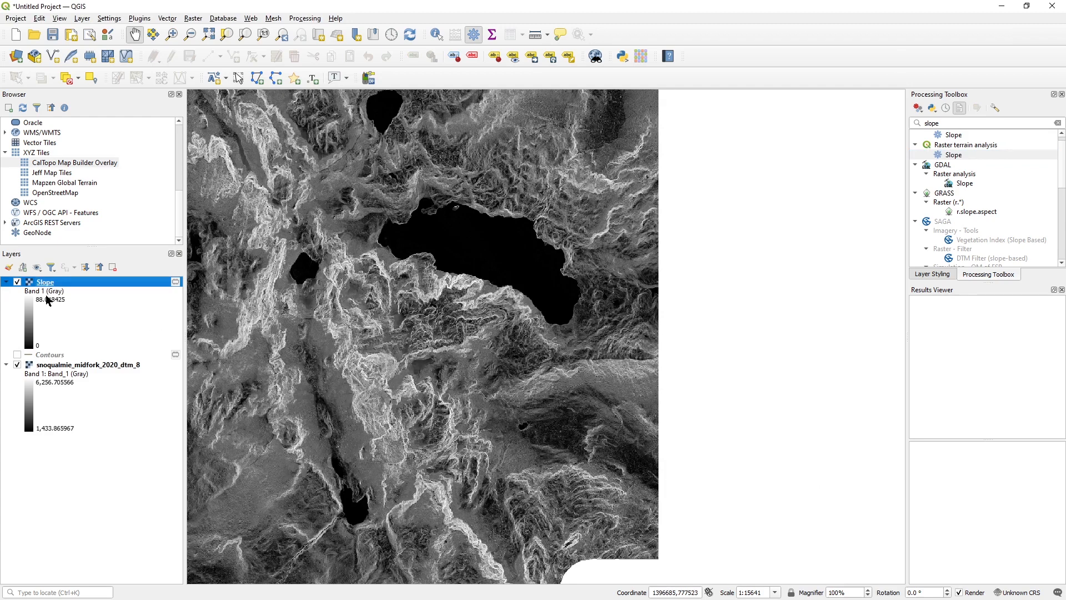
# - Examine the grayscale Slope raster at different scales around the ridges and basins south of the large lake
pyautogui.click(34, 349)
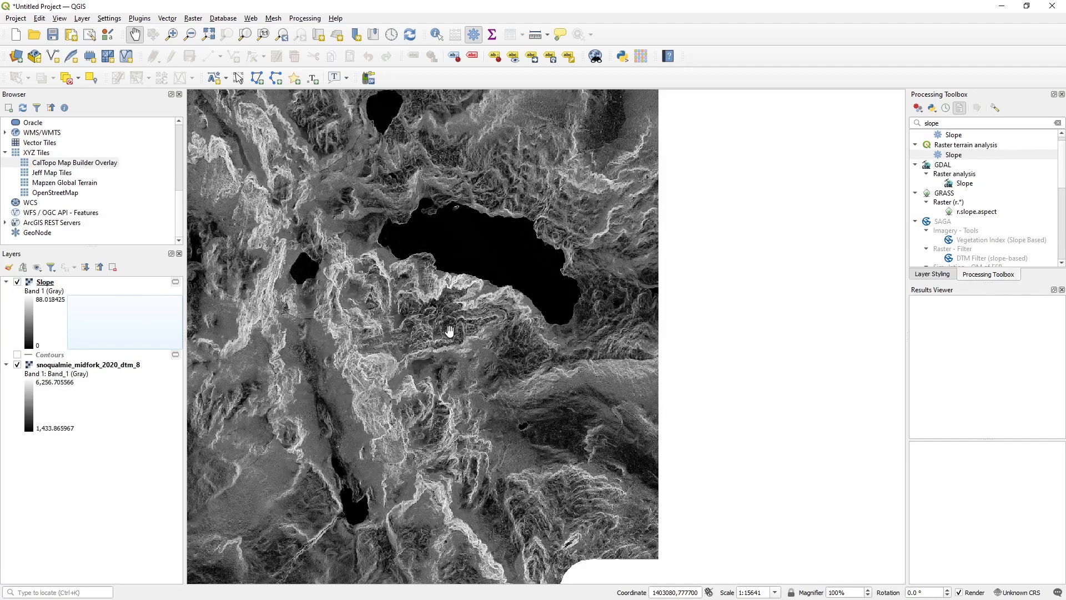
pyautogui.scroll(2, 446, 333)
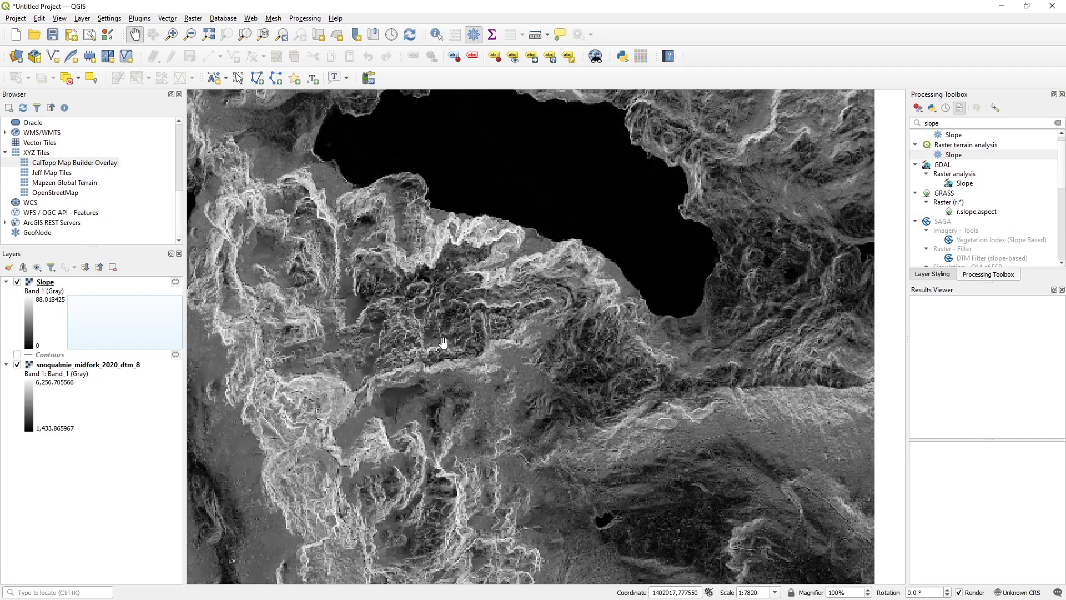
pyautogui.moveTo(448, 344); pyautogui.dragTo(511, 299)
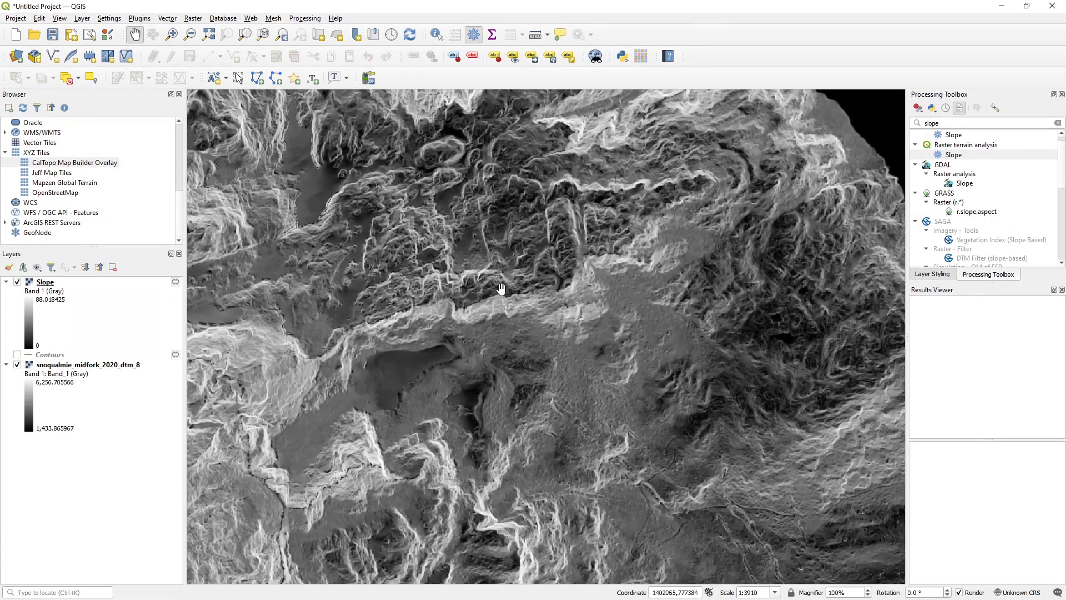
pyautogui.scroll(-1, 536, 345)
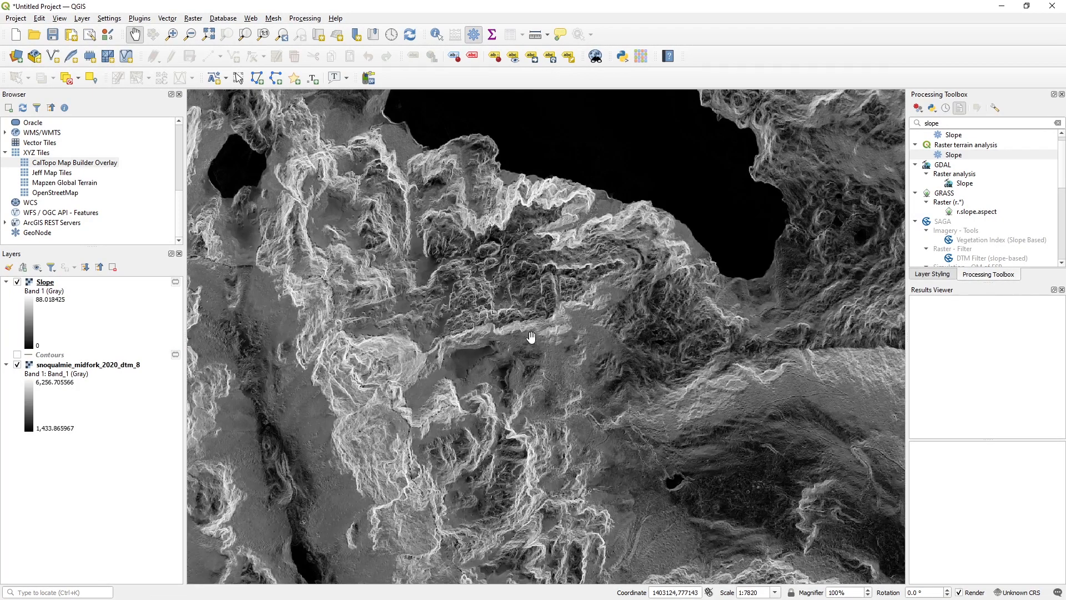
pyautogui.scroll(1, 532, 337)
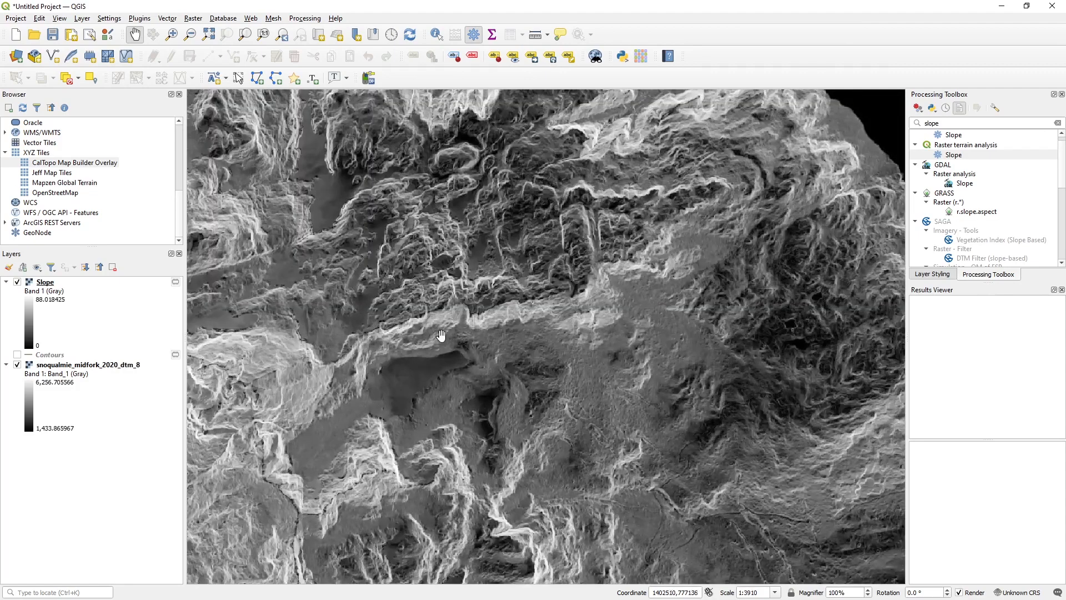
pyautogui.moveTo(433, 347); pyautogui.dragTo(470, 323)
pyautogui.moveTo(432, 324); pyautogui.dragTo(482, 326)
pyautogui.moveTo(426, 357); pyautogui.dragTo(448, 361)
pyautogui.moveTo(422, 323); pyautogui.dragTo(434, 321)
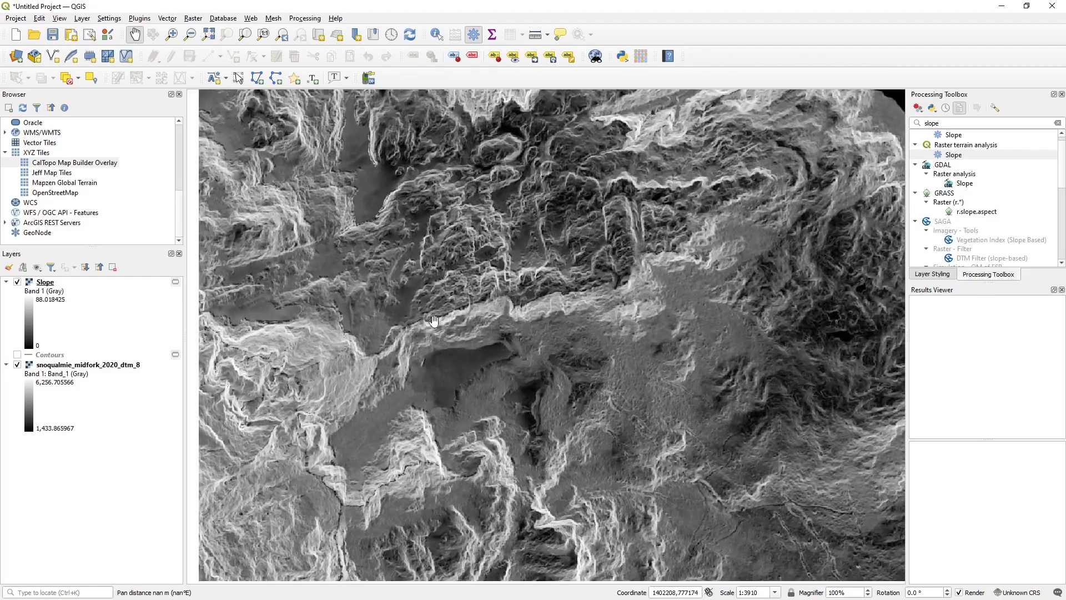
# - Set the render type of the Slope layer's symbology to Singleband pseudocolor
pyautogui.rightClick(45, 286)
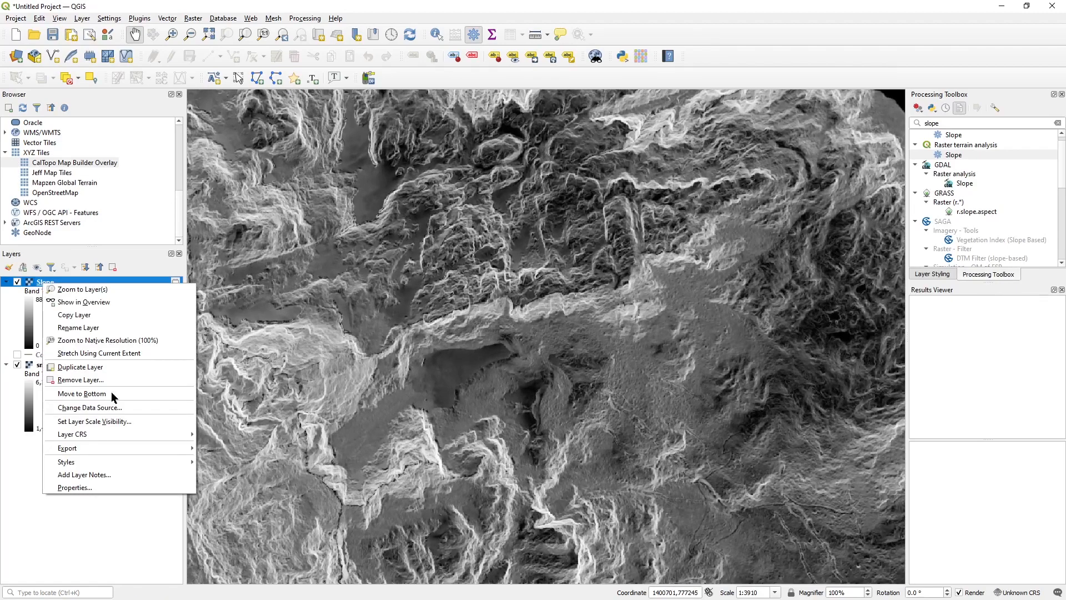
pyautogui.click(122, 489)
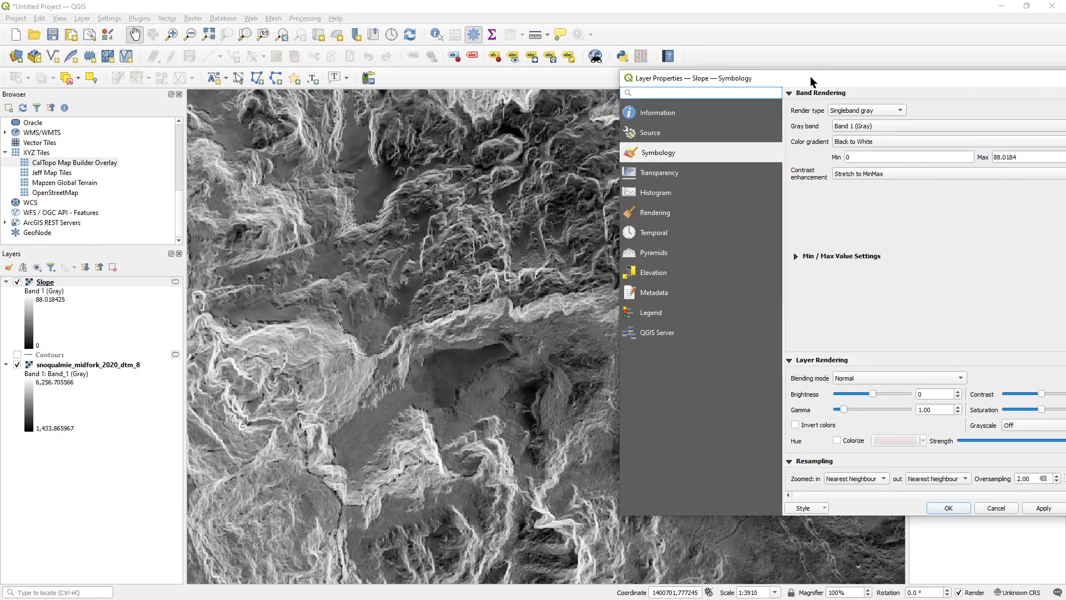
pyautogui.moveTo(811, 81); pyautogui.dragTo(622, 93)
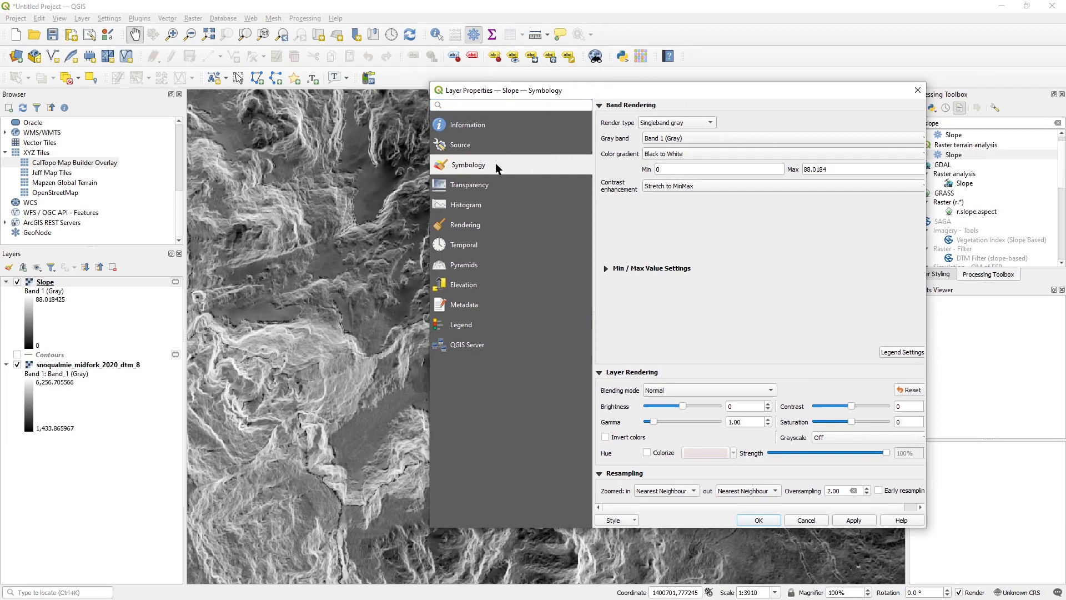
pyautogui.click(697, 120)
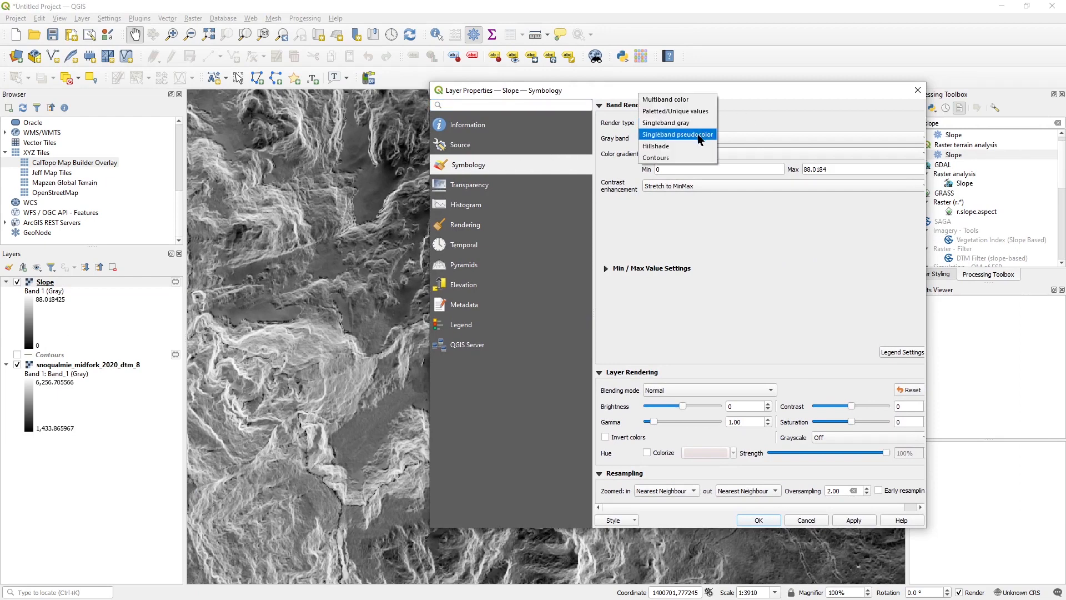
pyautogui.click(697, 134)
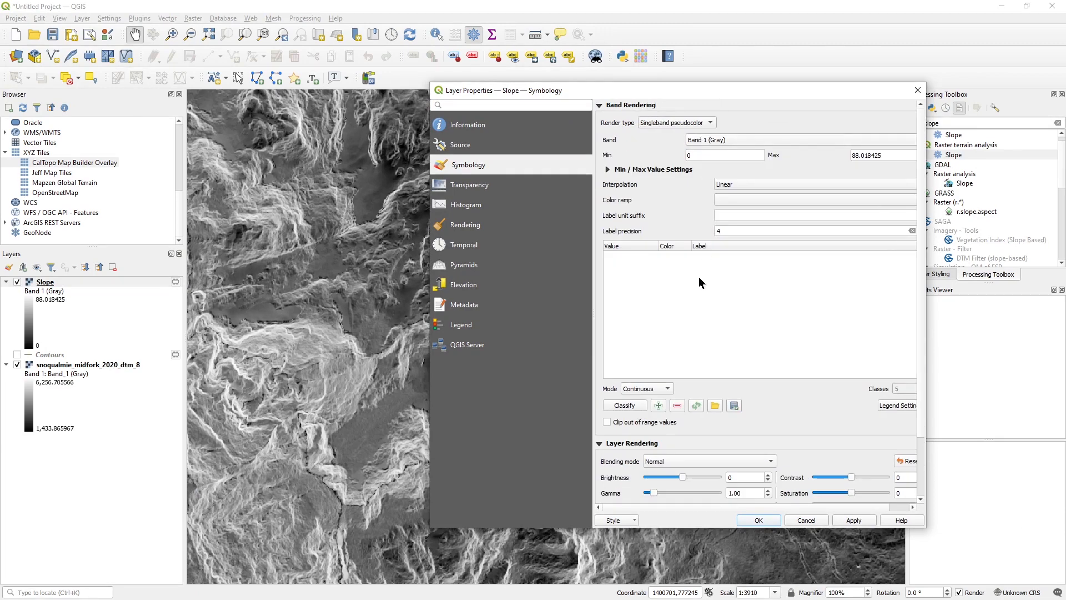
# - Add two color classes to the Slope layer, dark purple #4d004d for the first and yellow #ffff01 for the second, and apply them
pyautogui.click(659, 407)
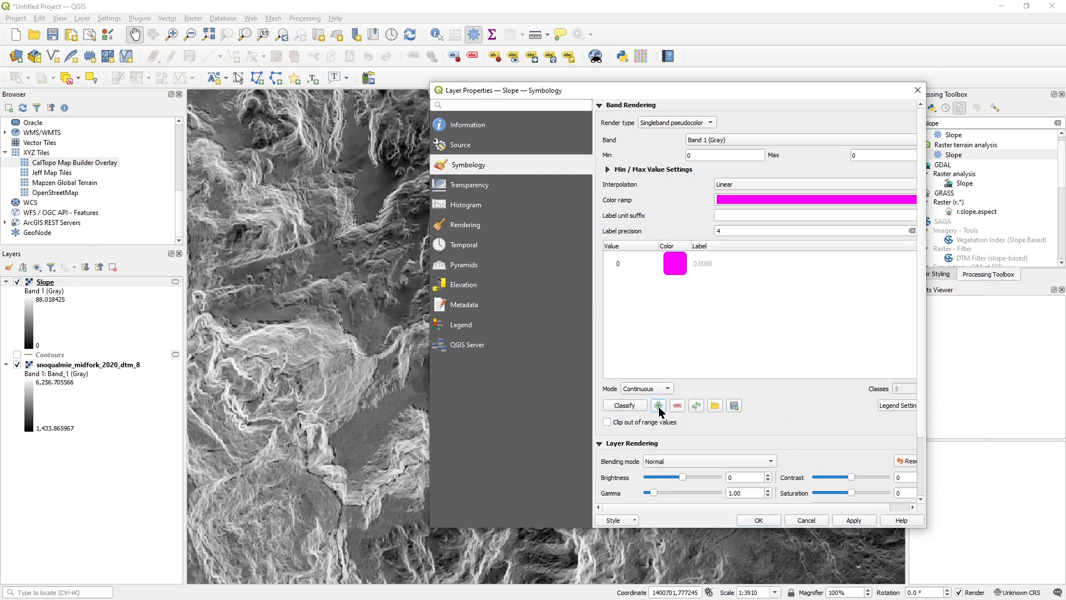
pyautogui.click(659, 407)
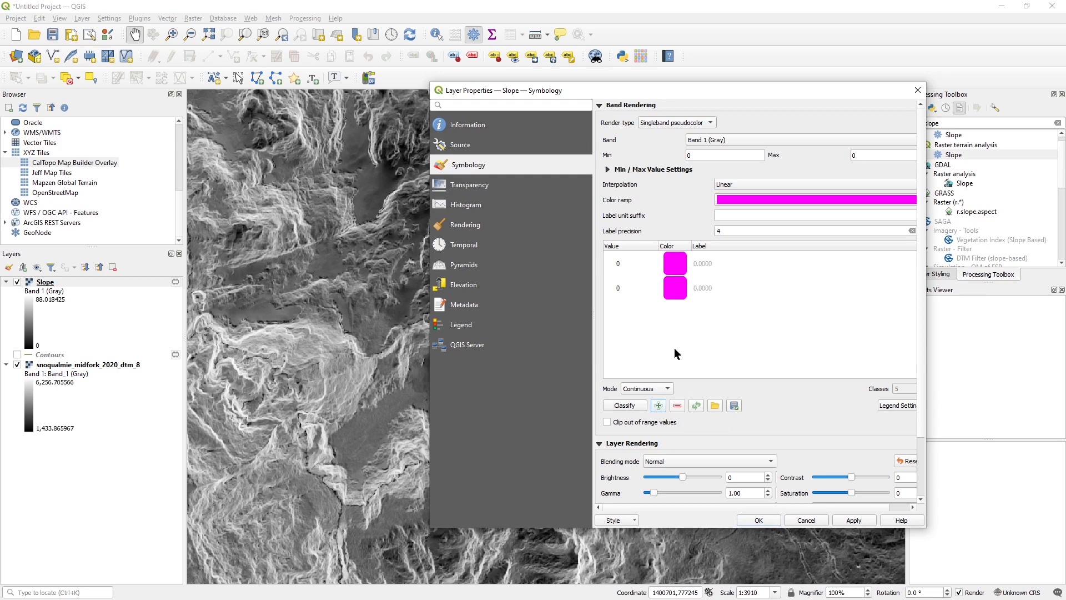
pyautogui.doubleClick(672, 266)
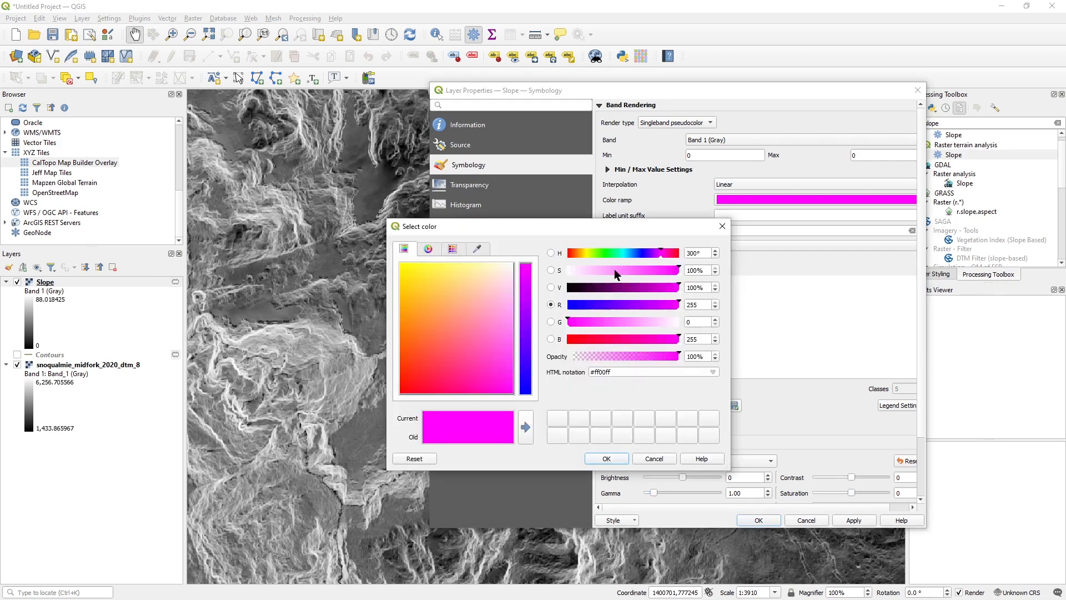
pyautogui.moveTo(589, 287)
pyautogui.mouseDown()
pyautogui.moveTo(572, 289)
pyautogui.moveTo(602, 289)
pyautogui.moveTo(601, 303)
pyautogui.mouseUp()
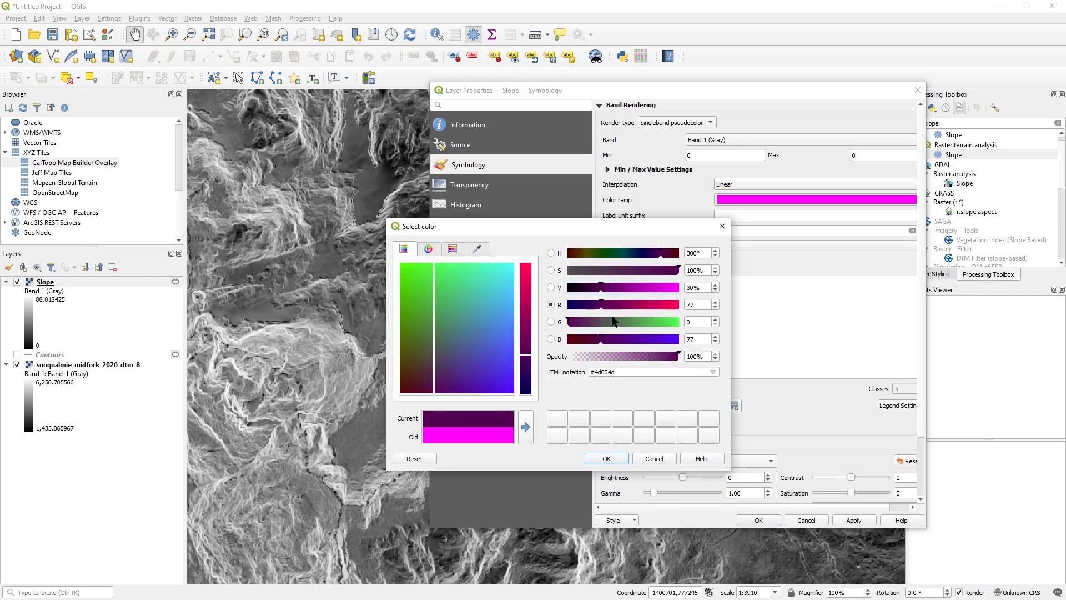
pyautogui.click(611, 461)
pyautogui.doubleClick(680, 292)
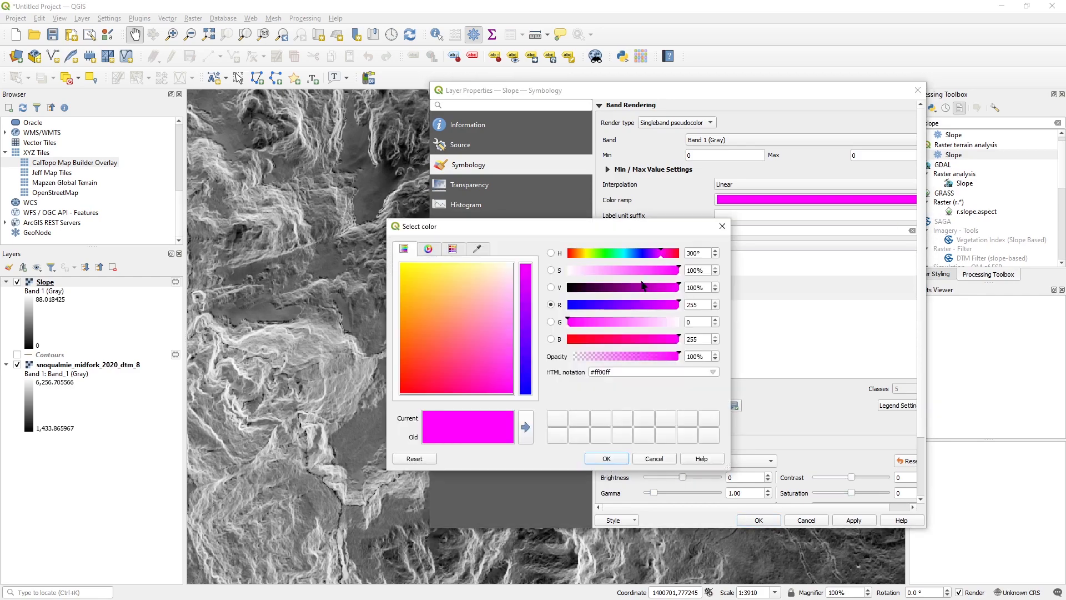
pyautogui.click(403, 263)
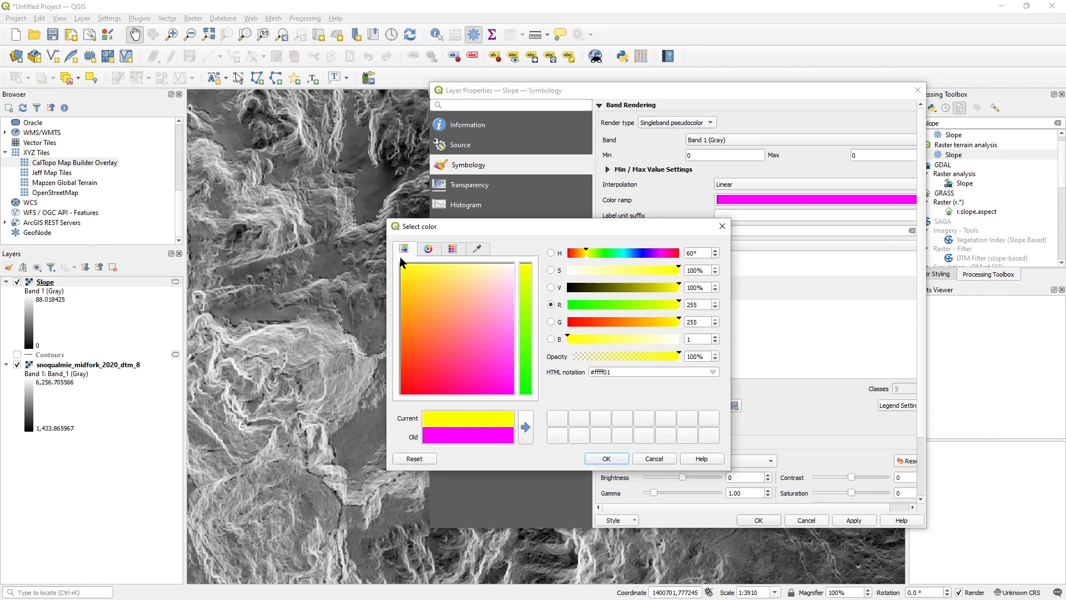
pyautogui.click(612, 462)
pyautogui.click(855, 520)
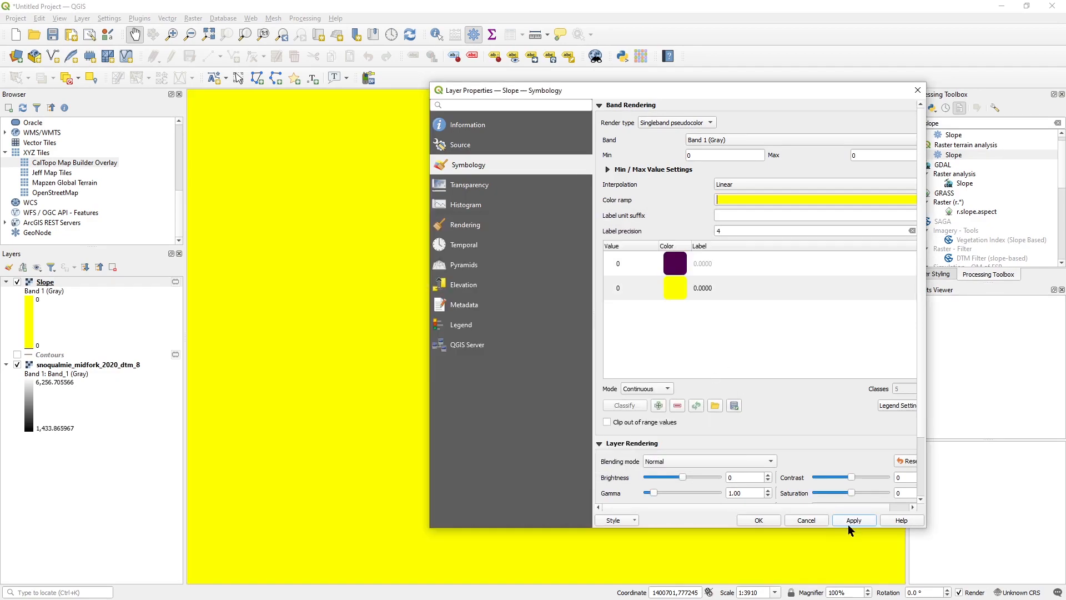
# - Set the yellow class's value to 90 and apply the color ramp to the Slope layer
pyautogui.doubleClick(619, 287)
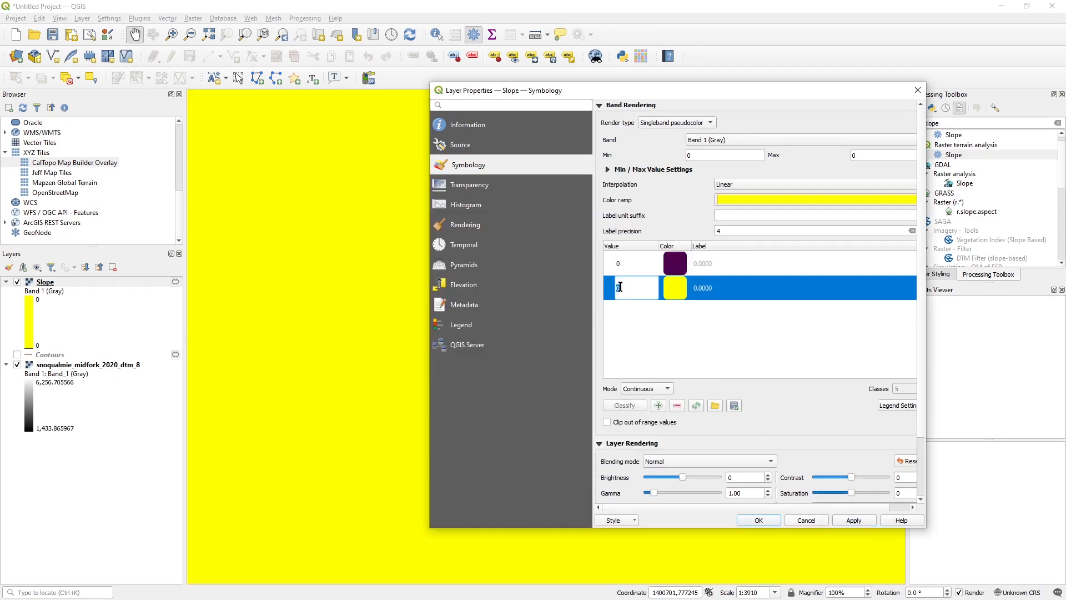
pyautogui.write('90')
pyautogui.press('Return')
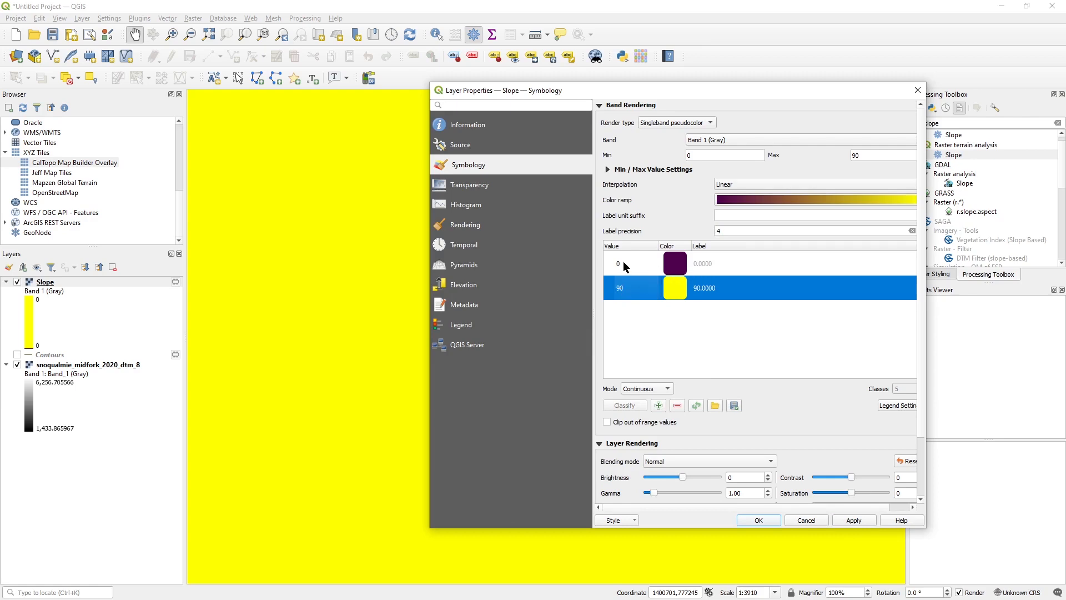
pyautogui.click(851, 519)
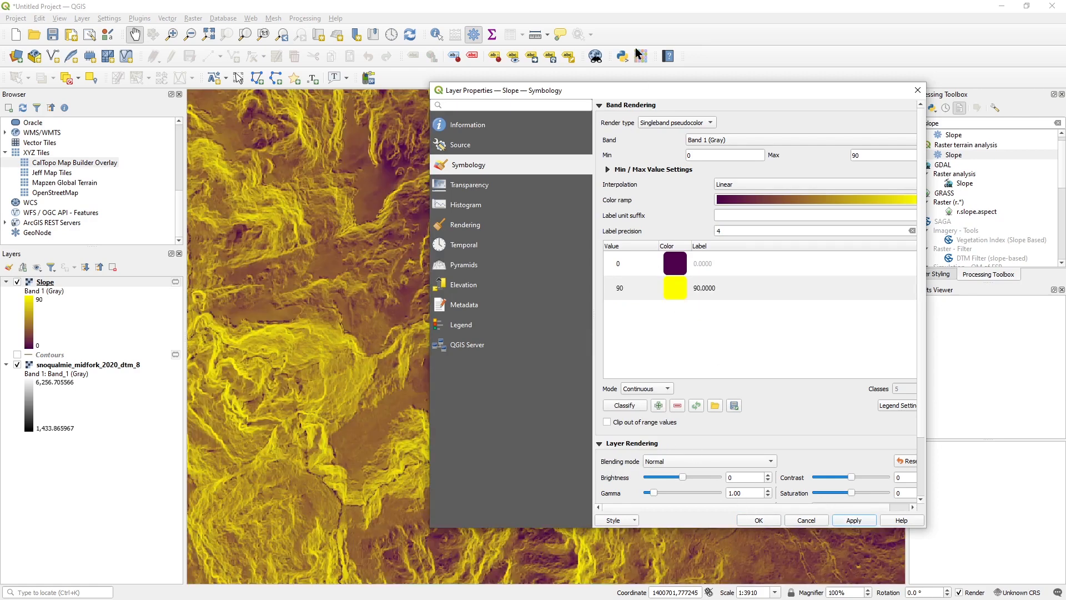
# - Add a third color class at value 30 with the near-black purple #270027
pyautogui.moveTo(606, 95); pyautogui.dragTo(635, 103)
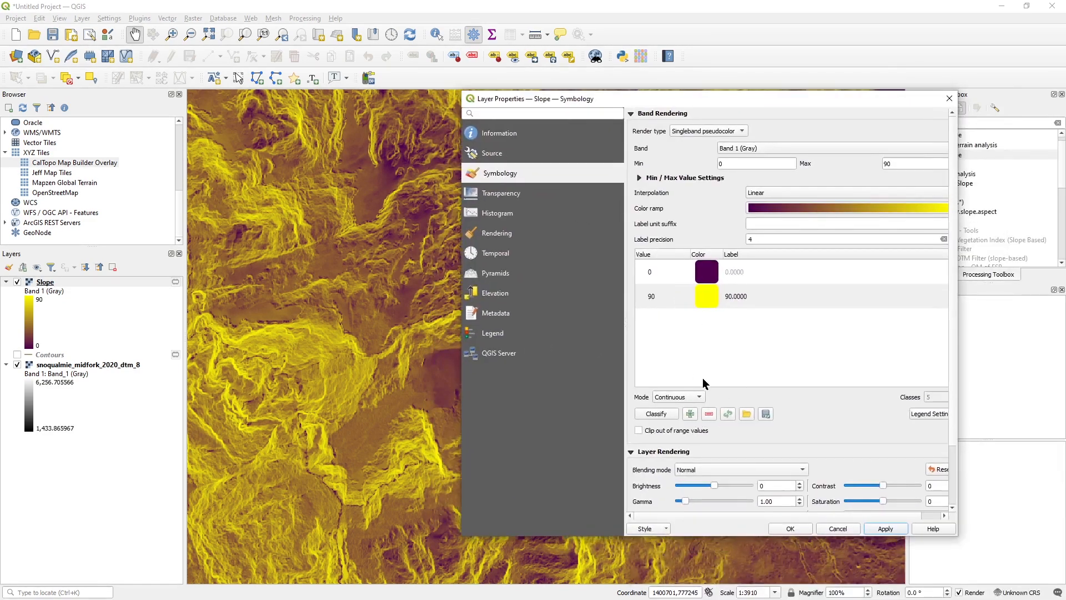
pyautogui.click(691, 414)
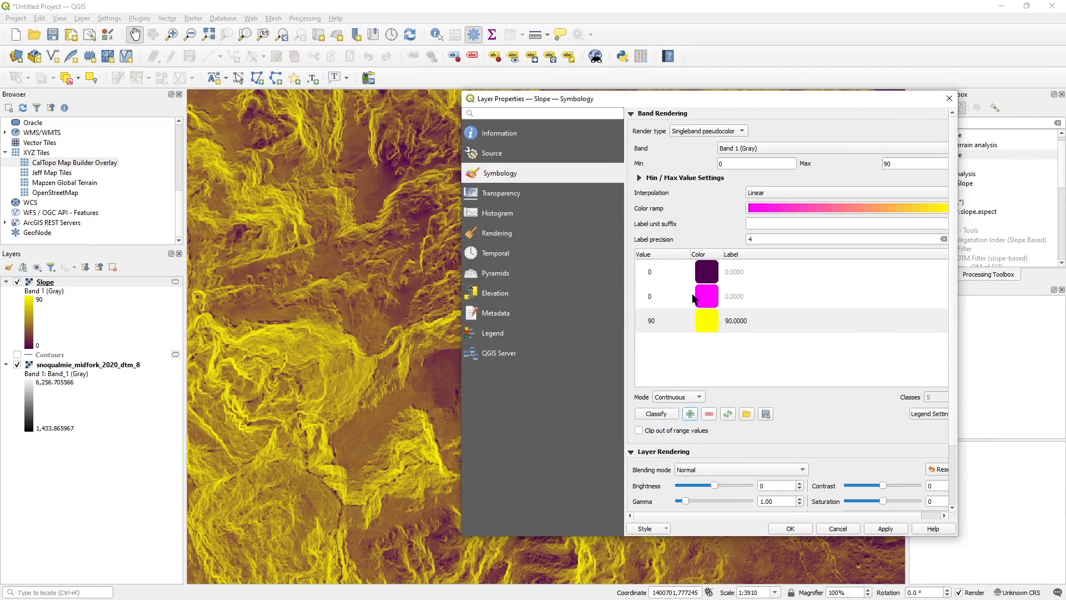
pyautogui.doubleClick(657, 298)
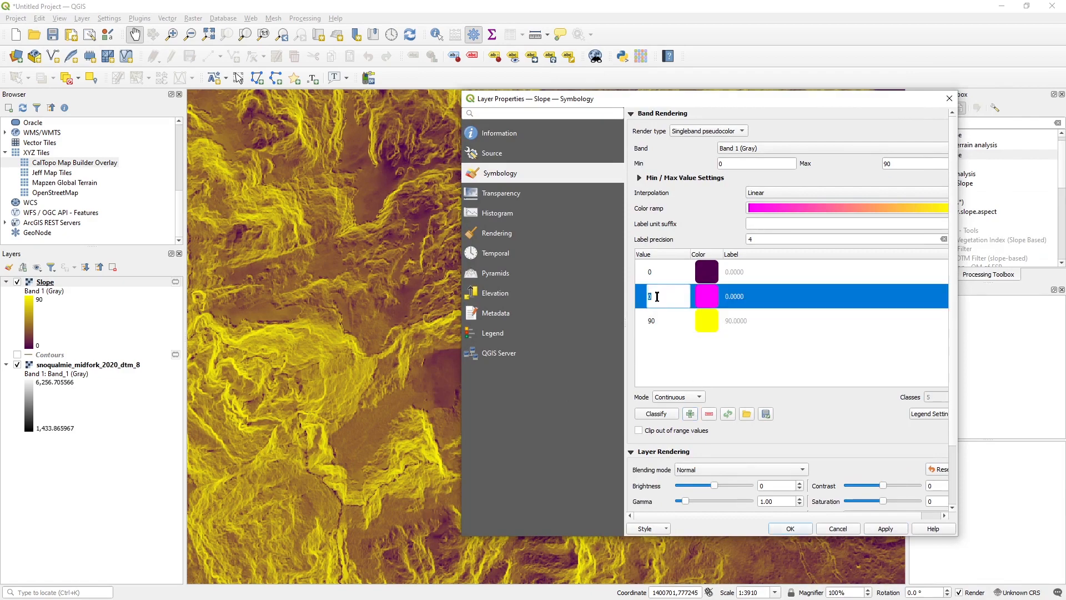
pyautogui.doubleClick(706, 300)
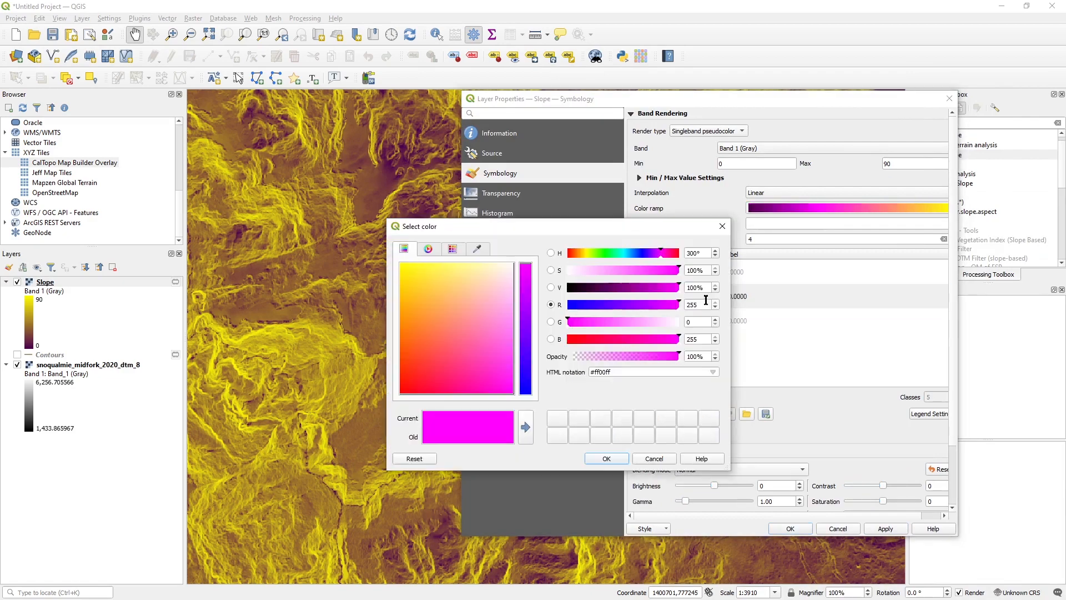
pyautogui.click(585, 287)
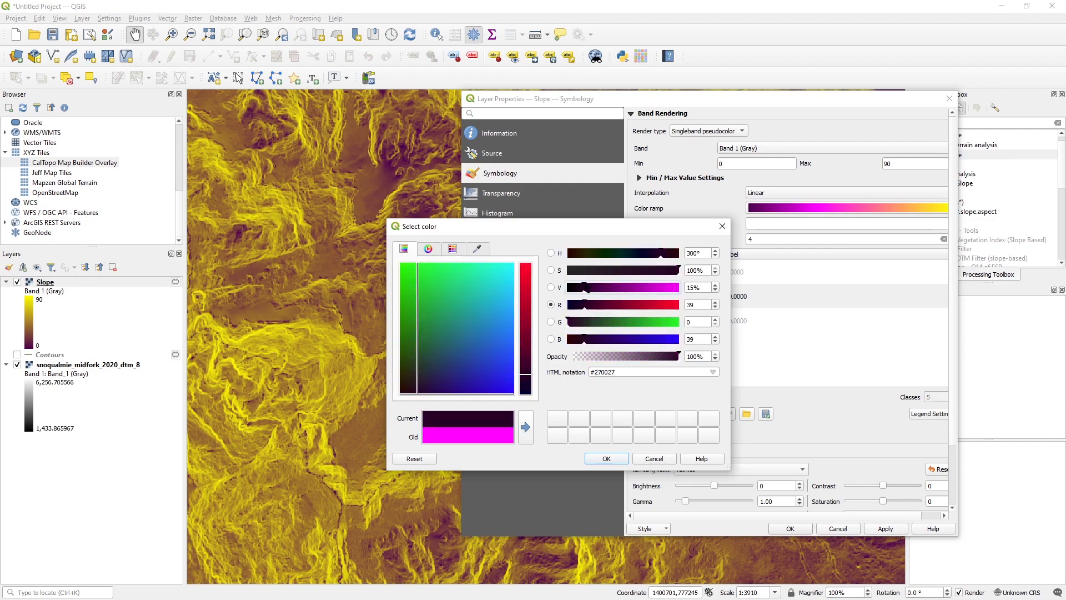
pyautogui.click(609, 457)
# - Change the color of the class at value 0 to green #4da300, apply the symbology and view the recolored Slope layer
pyautogui.doubleClick(708, 274)
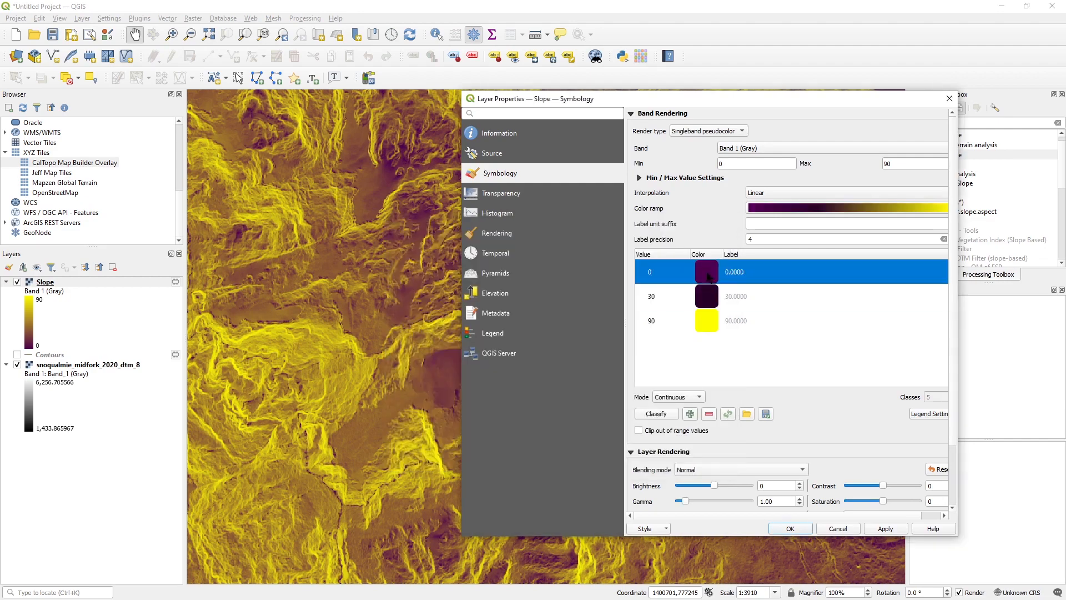
pyautogui.moveTo(476, 269); pyautogui.dragTo(382, 311)
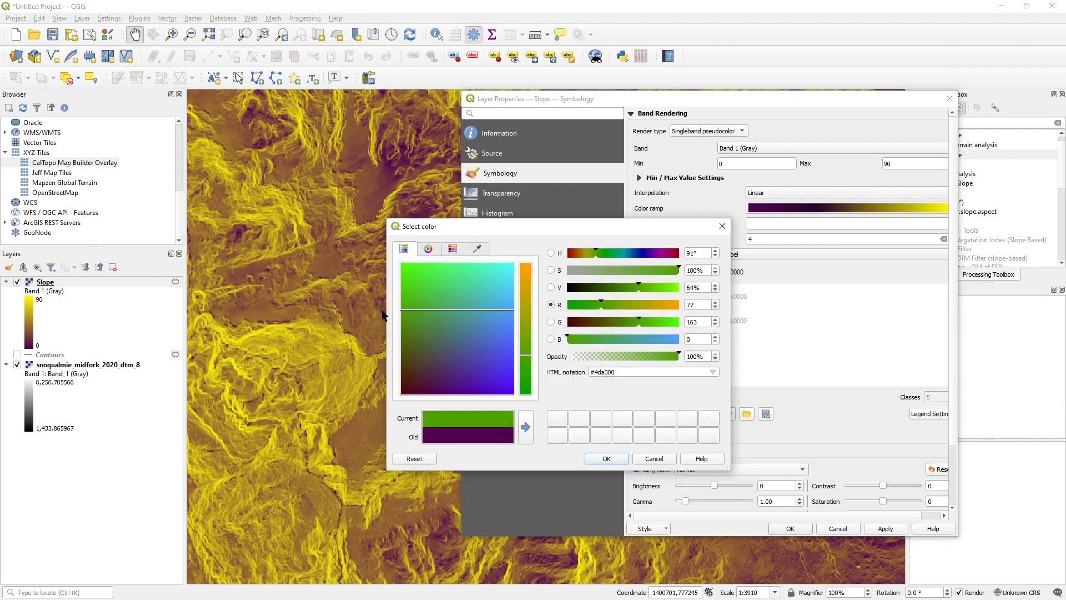
pyautogui.click(612, 456)
pyautogui.click(874, 525)
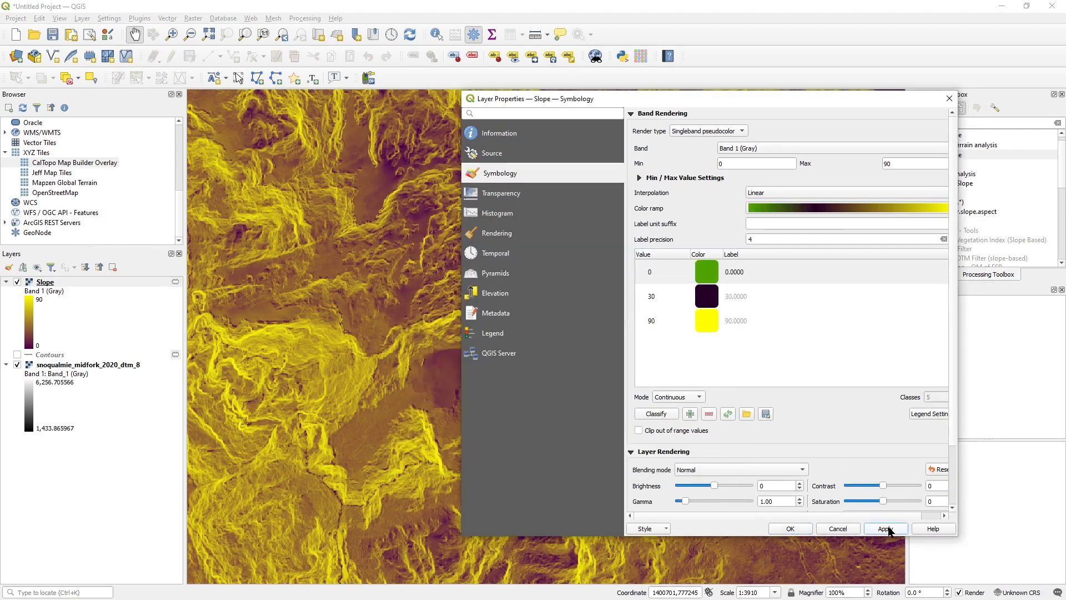
pyautogui.click(780, 525)
pyautogui.scroll(-2, 643, 335)
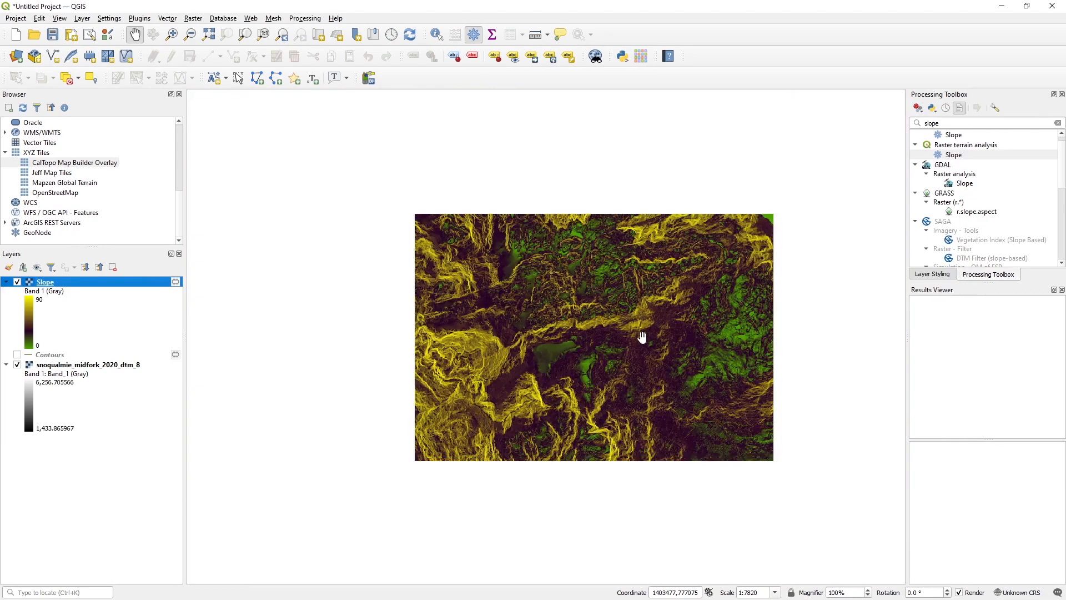
pyautogui.scroll(1, 626, 351)
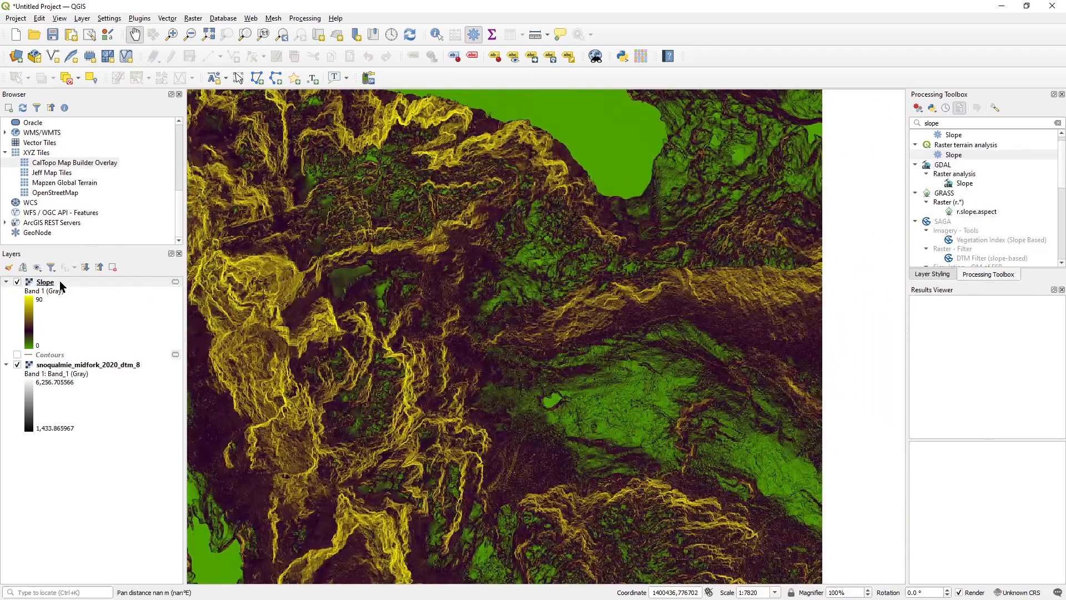
# - Load the saved style file slopeshade_v2.qml onto the Slope layer and review its color classes
pyautogui.rightClick(58, 282)
pyautogui.click(126, 491)
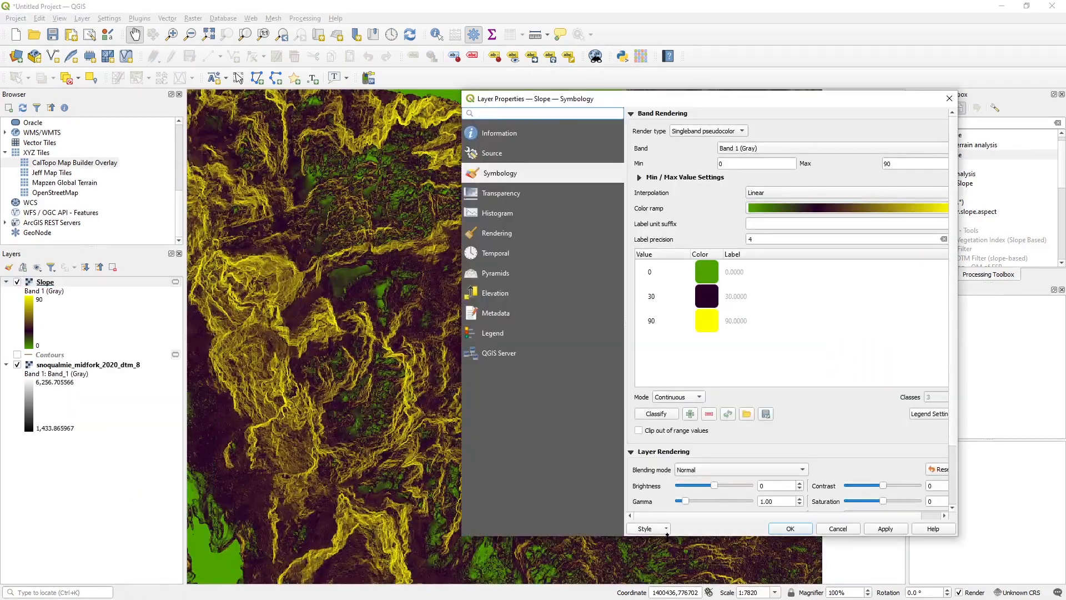
pyautogui.click(665, 529)
pyautogui.click(660, 437)
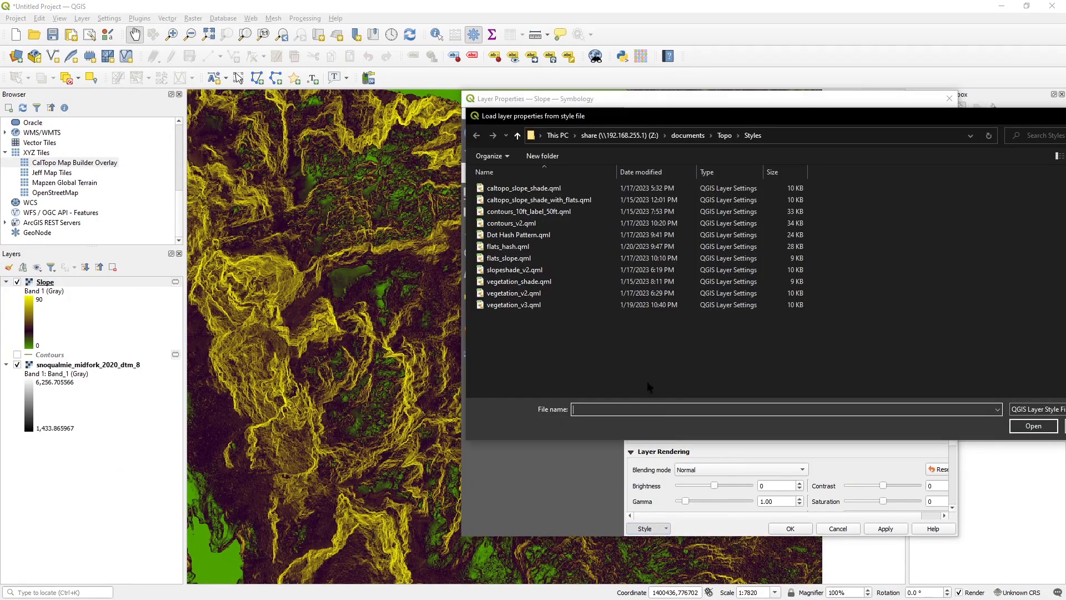
pyautogui.doubleClick(522, 271)
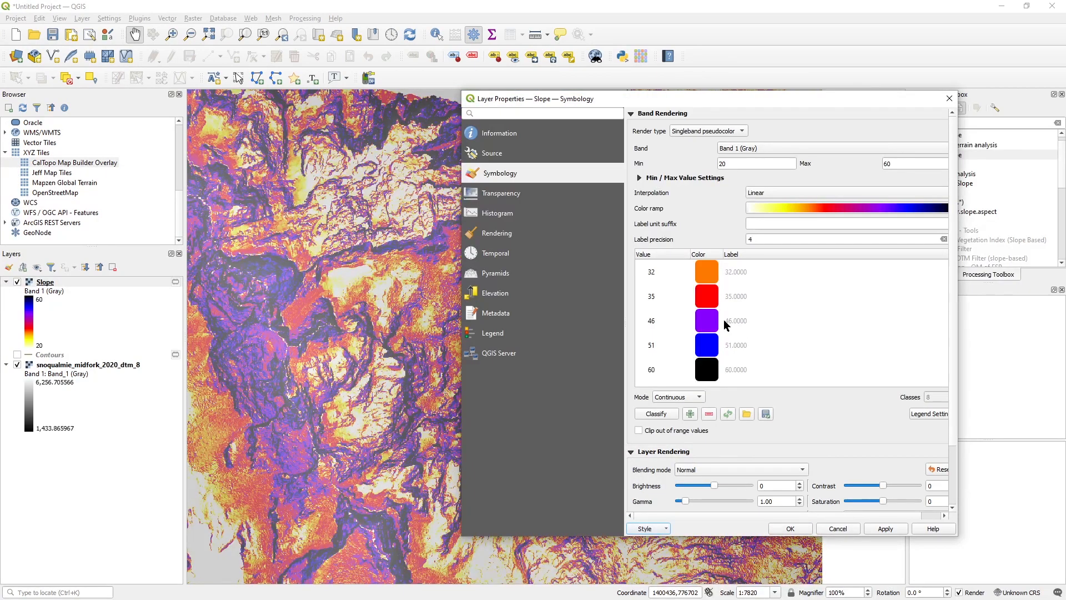
pyautogui.scroll(1, 724, 324)
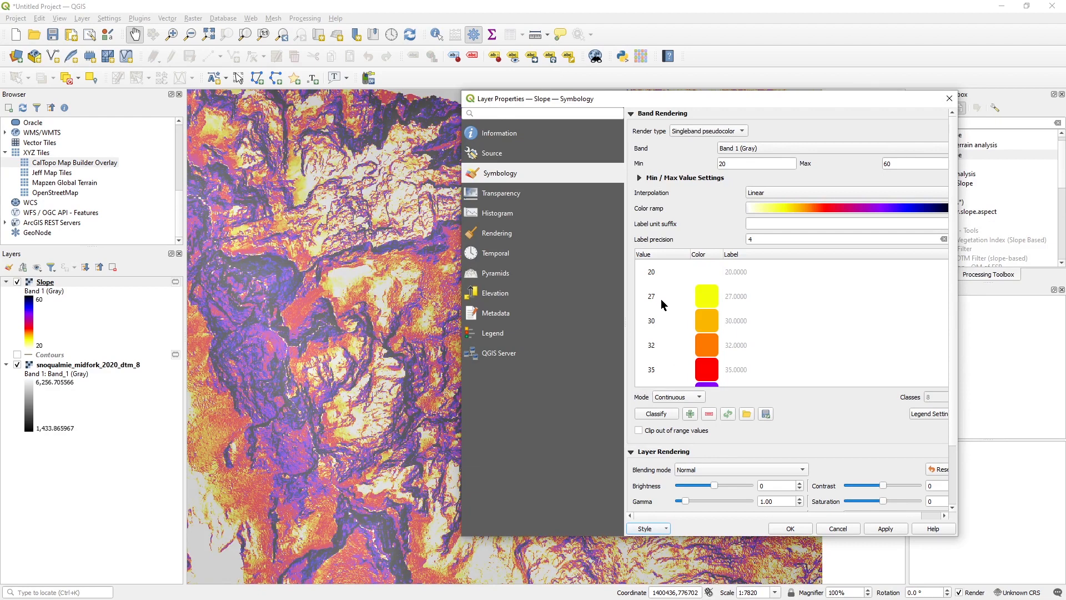
# - Review the Slope layer's color classes up to value 60 and accept the loaded symbology
pyautogui.scroll(-1, 660, 299)
pyautogui.scroll(1, 681, 319)
pyautogui.scroll(-1, 702, 369)
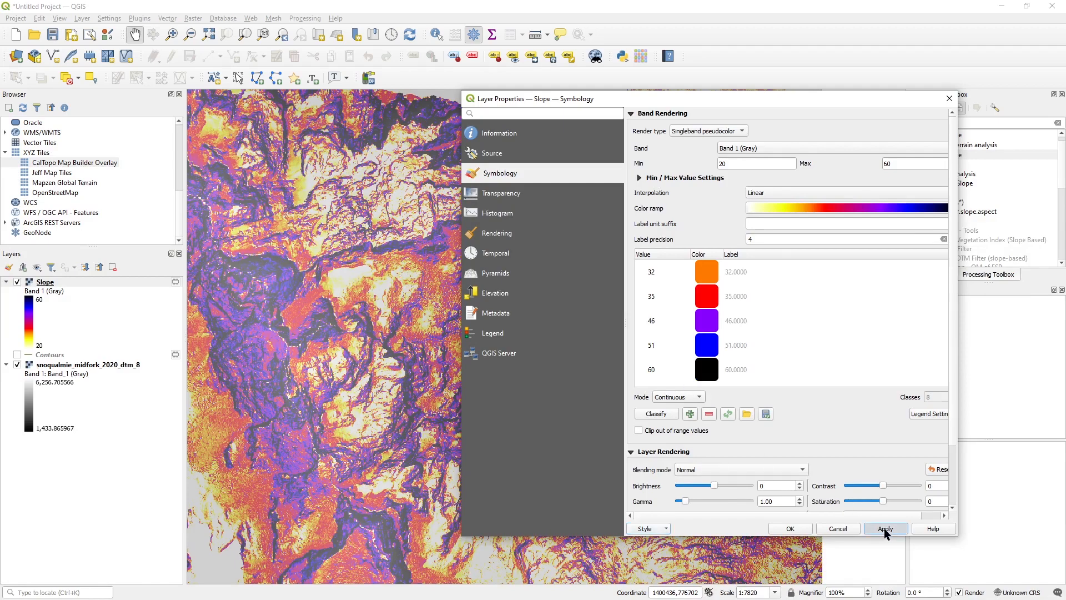
pyautogui.click(790, 528)
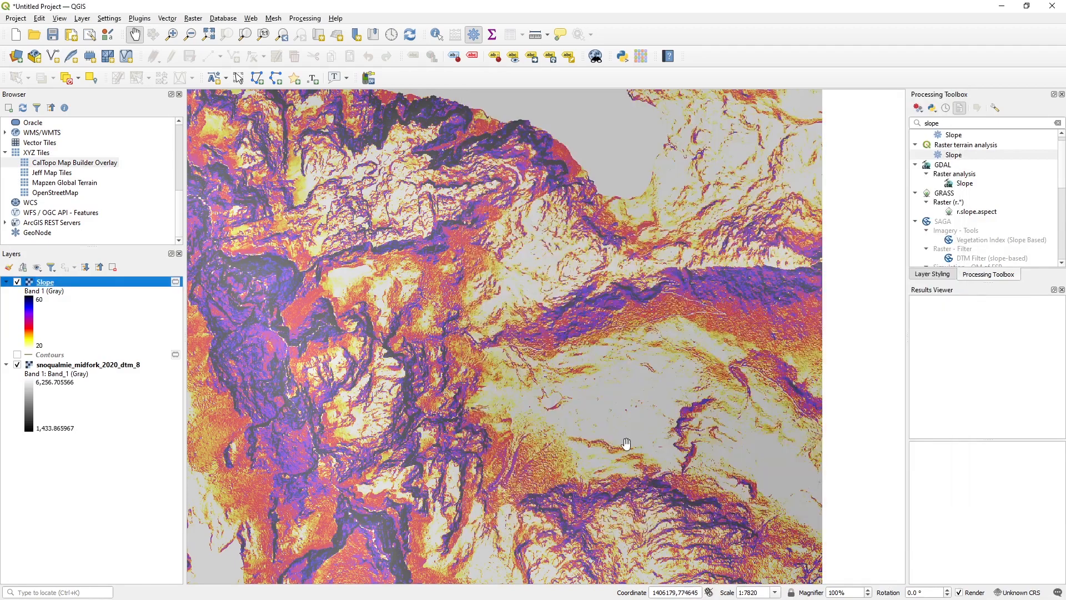
# - Show the Contours layer over the slope shading, hide the snoqualmie_midfork_2020_dtm_8 layer and collapse its legend
pyautogui.scroll(1, 624, 443)
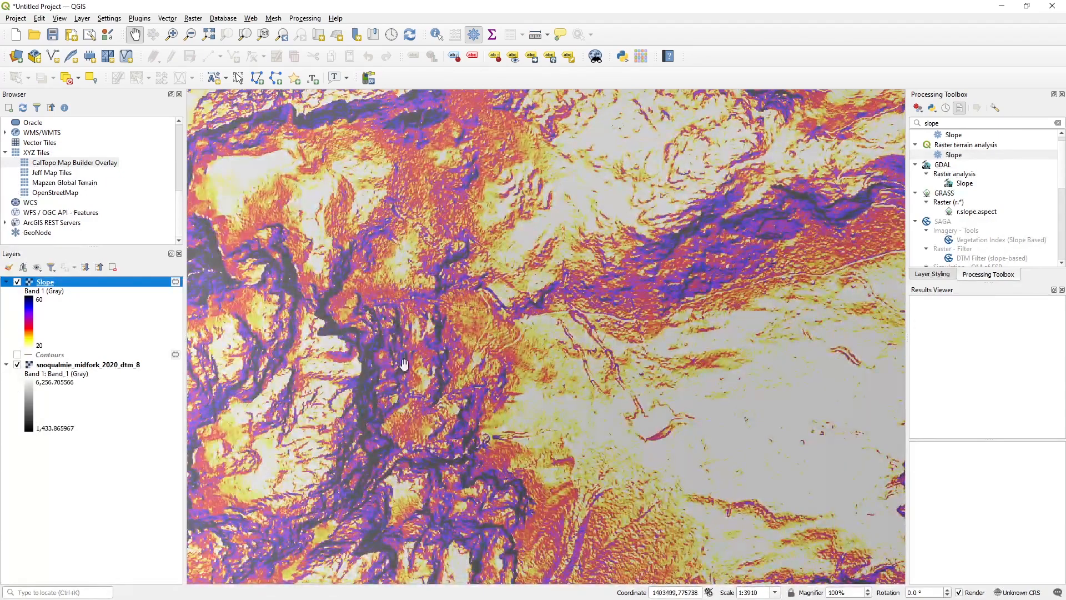
pyautogui.moveTo(389, 280); pyautogui.dragTo(607, 306)
pyautogui.click(18, 355)
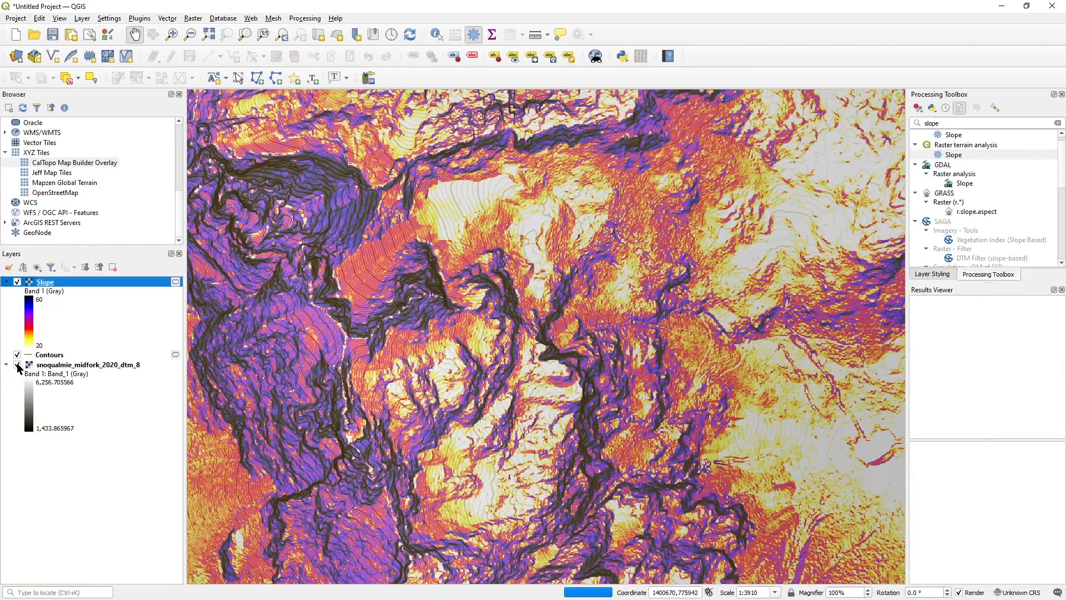
pyautogui.click(17, 365)
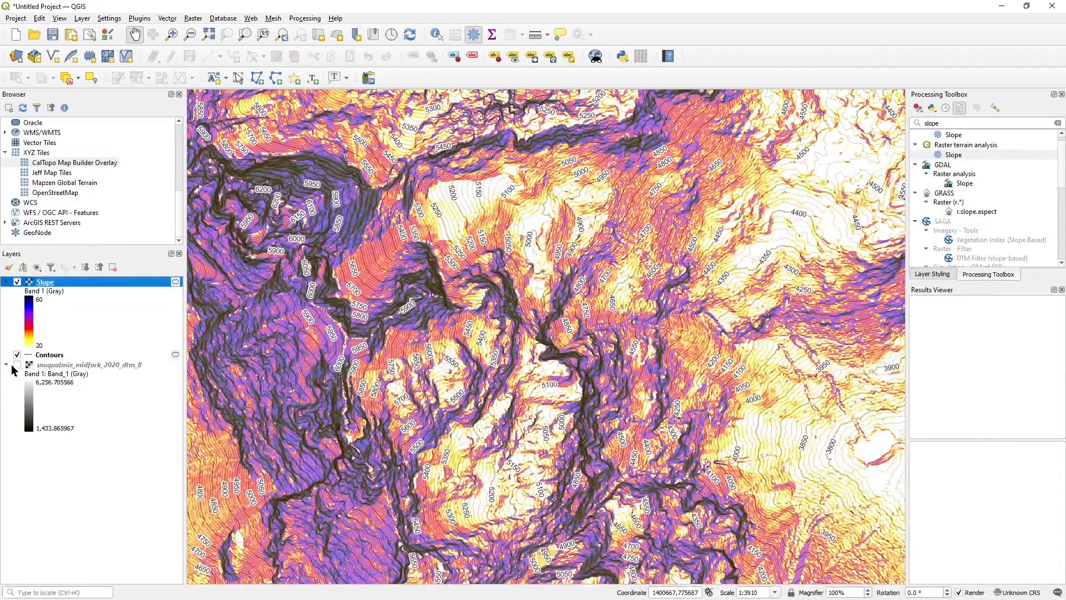
pyautogui.click(6, 365)
# - Examine the slope shading and labelled contours together at several map scales, from close-up to the full dataset
pyautogui.scroll(-1, 558, 290)
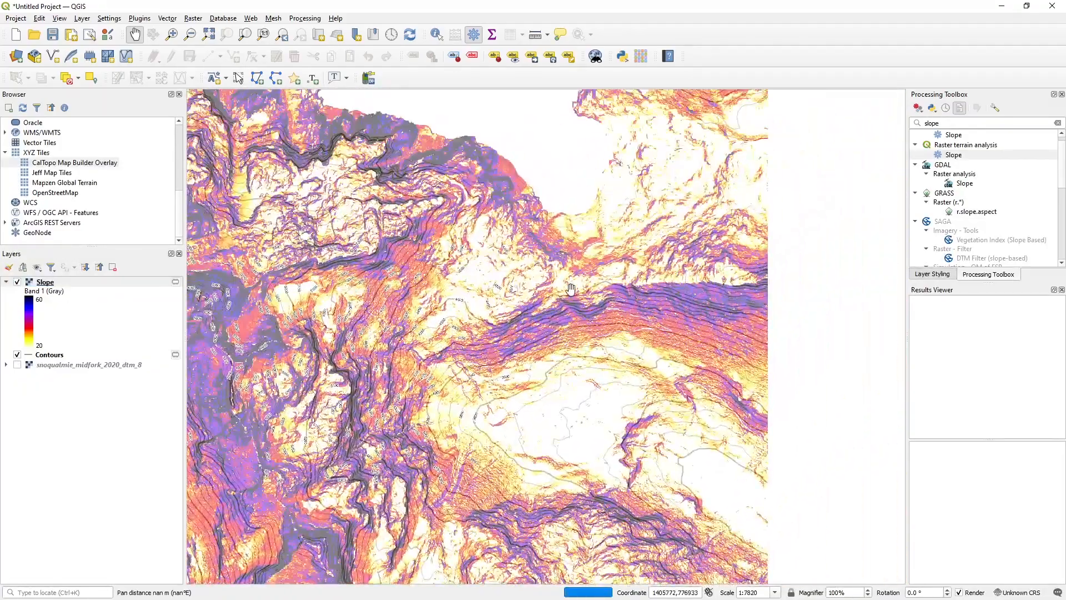
pyautogui.scroll(1, 570, 289)
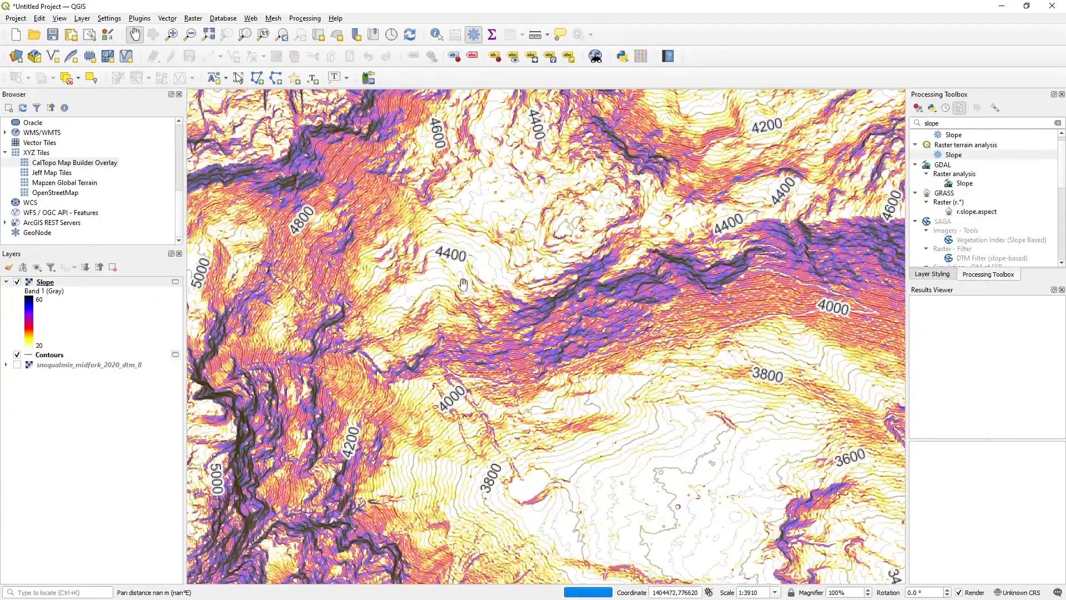
pyautogui.scroll(1, 422, 361)
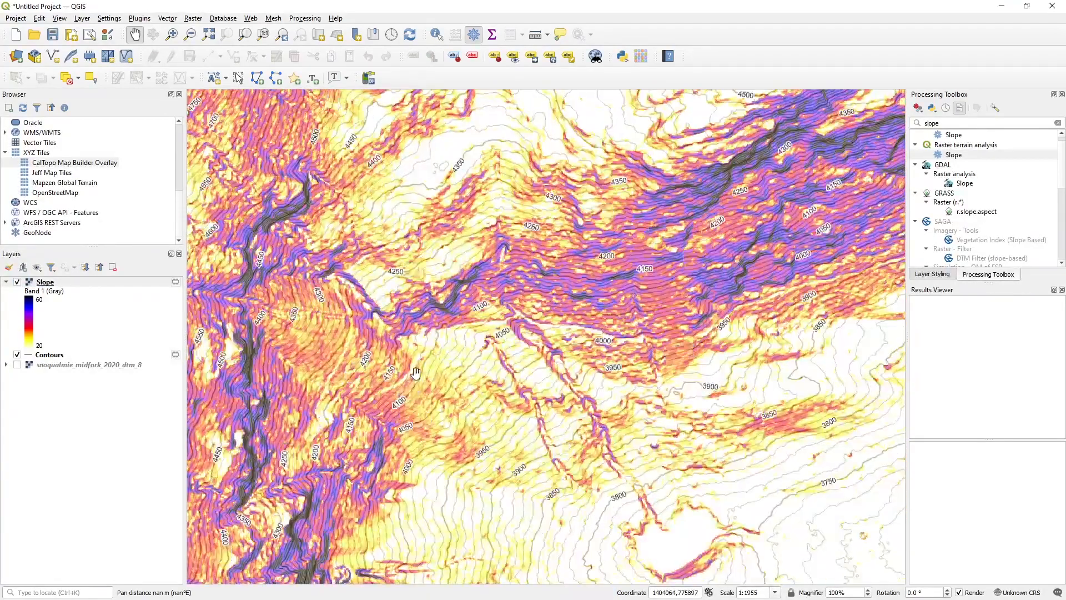
pyautogui.scroll(-1, 415, 373)
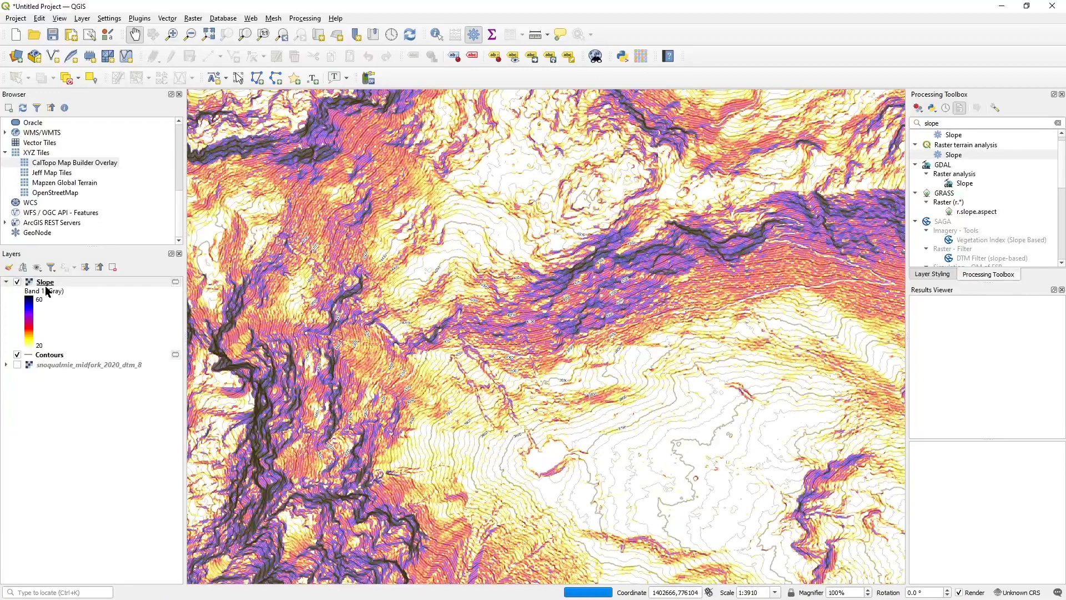
pyautogui.click(45, 282)
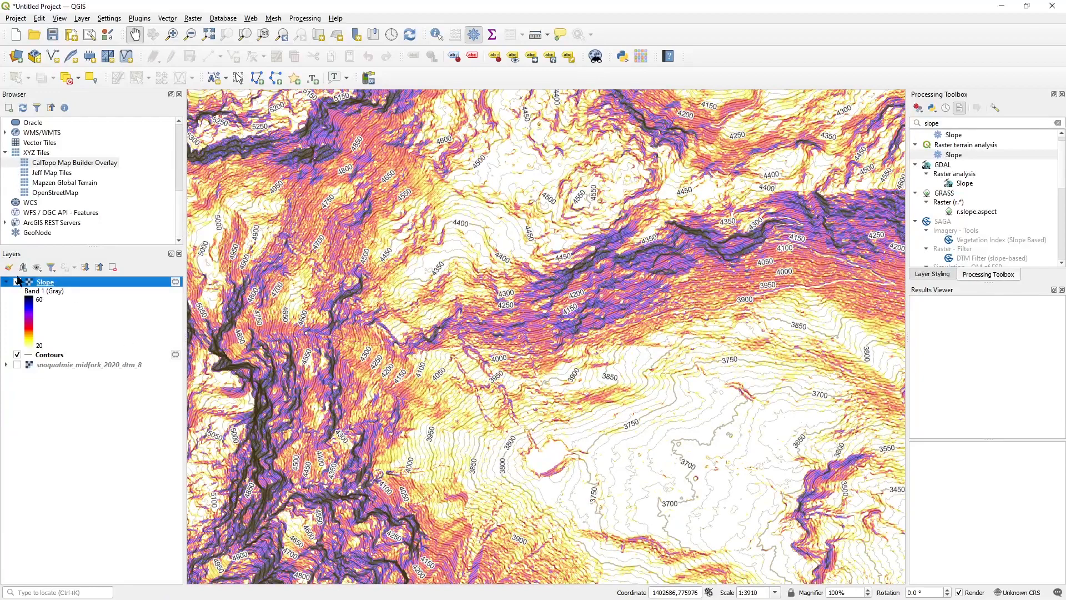
pyautogui.scroll(-1, 405, 340)
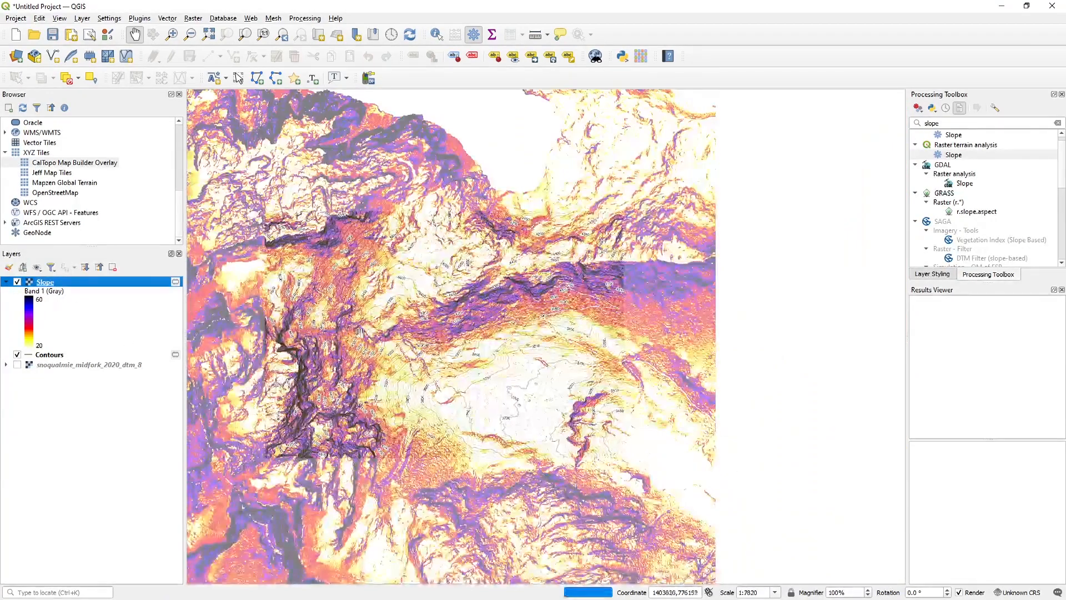
pyautogui.scroll(-1, 406, 340)
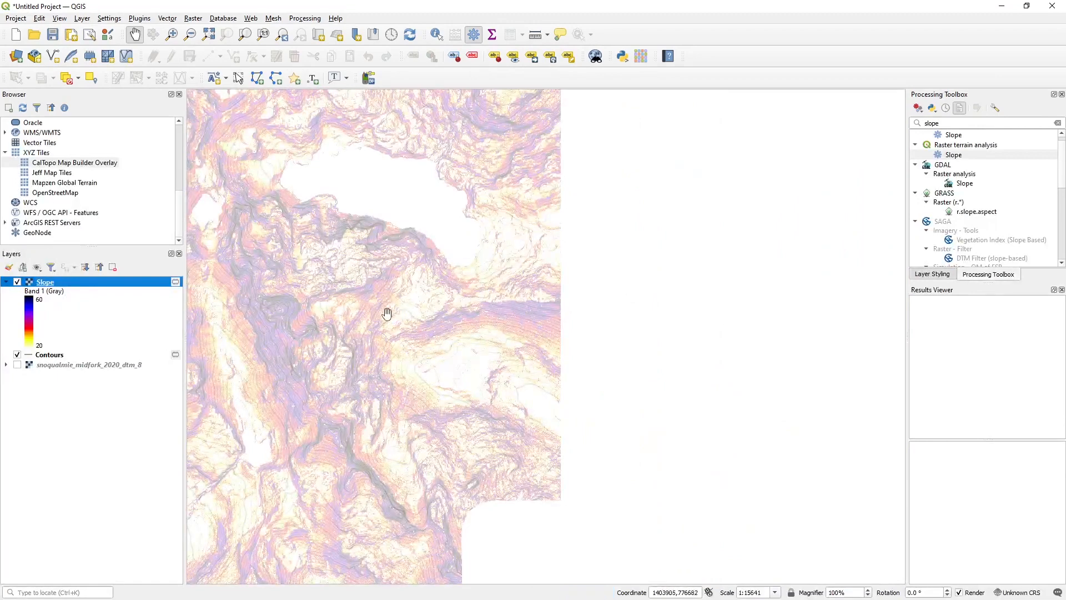
pyautogui.scroll(-1, 421, 322)
pyautogui.moveTo(420, 321); pyautogui.dragTo(442, 338)
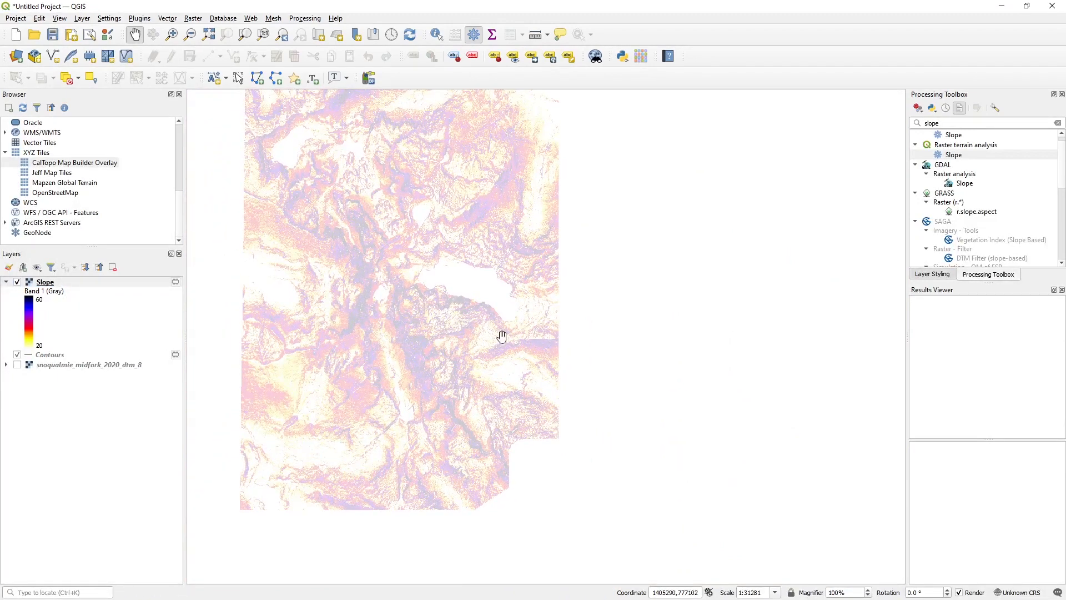
pyautogui.scroll(2, 466, 346)
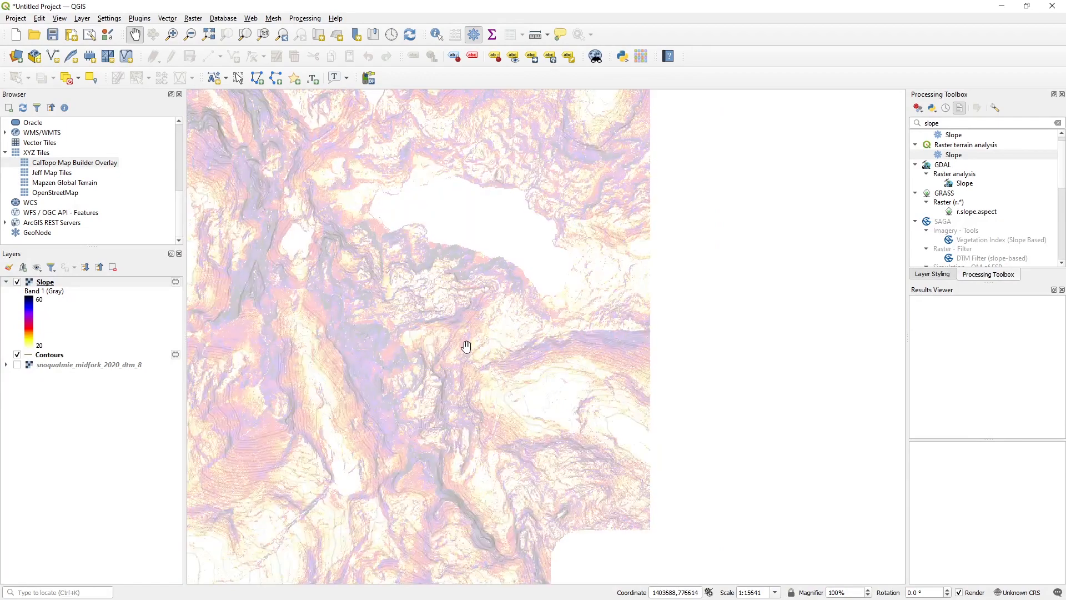
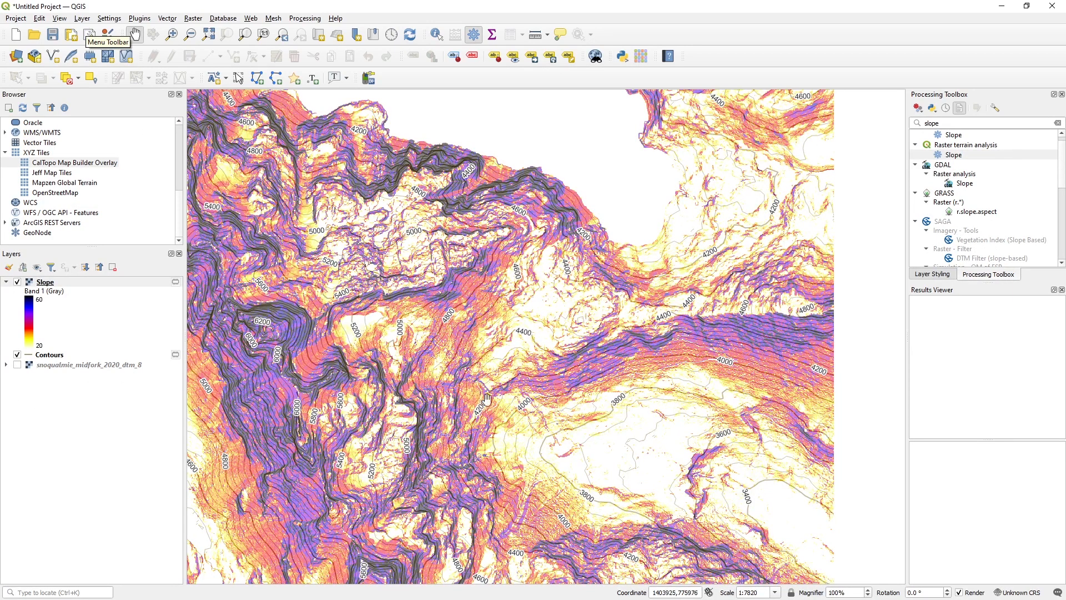
pyautogui.scroll(-1, 486, 399)
pyautogui.moveTo(542, 362); pyautogui.dragTo(478, 384)
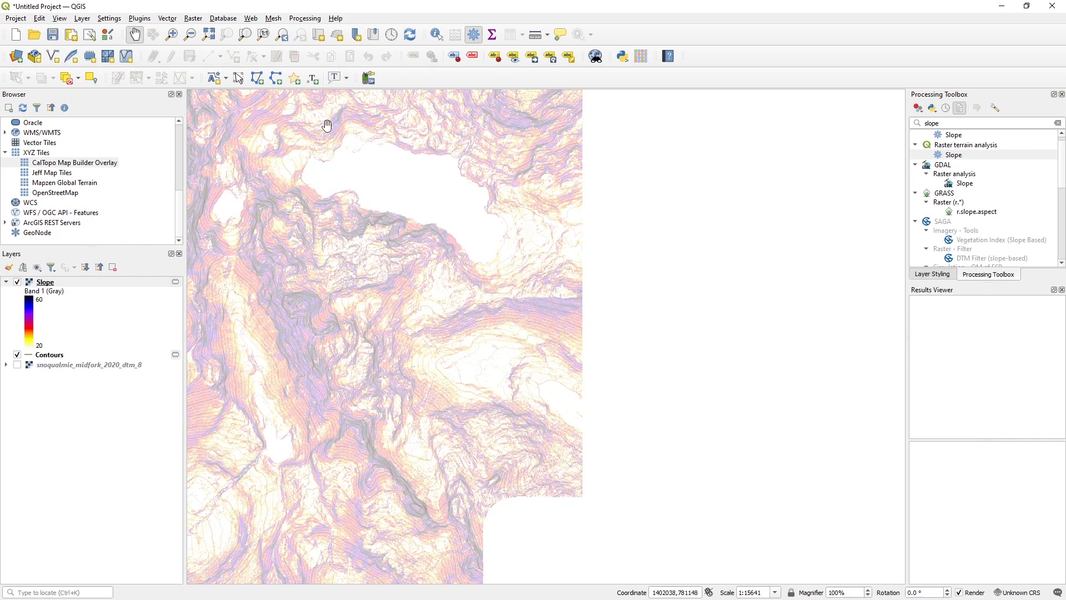
# - Start adding an XYZ layer, choose the CalTopo Map Builder Overlay connection and open its settings for editing
pyautogui.click(82, 19)
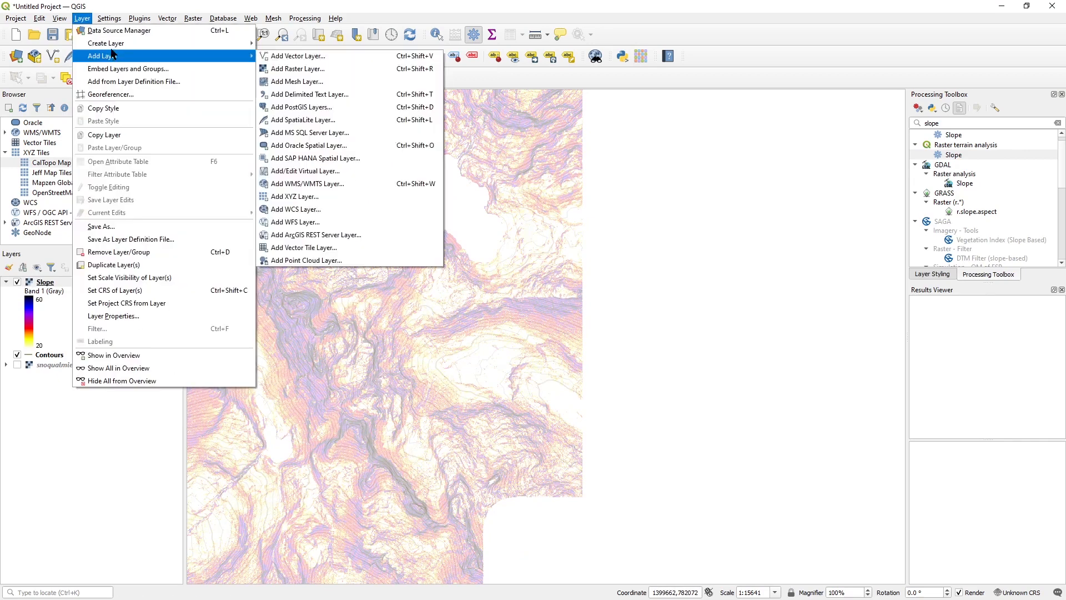
pyautogui.moveTo(113, 58)
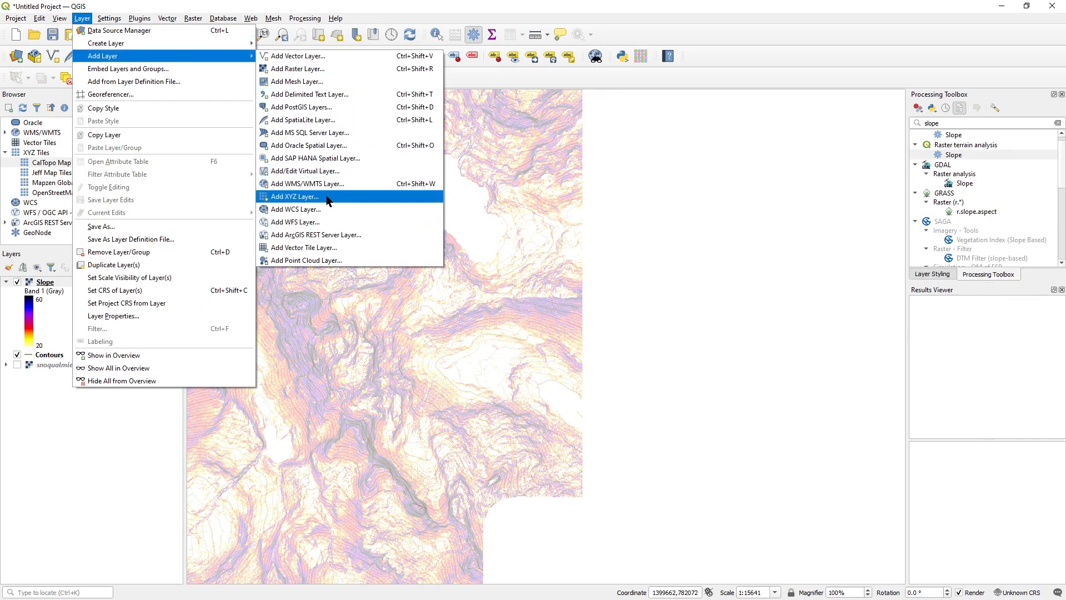
pyautogui.click(294, 198)
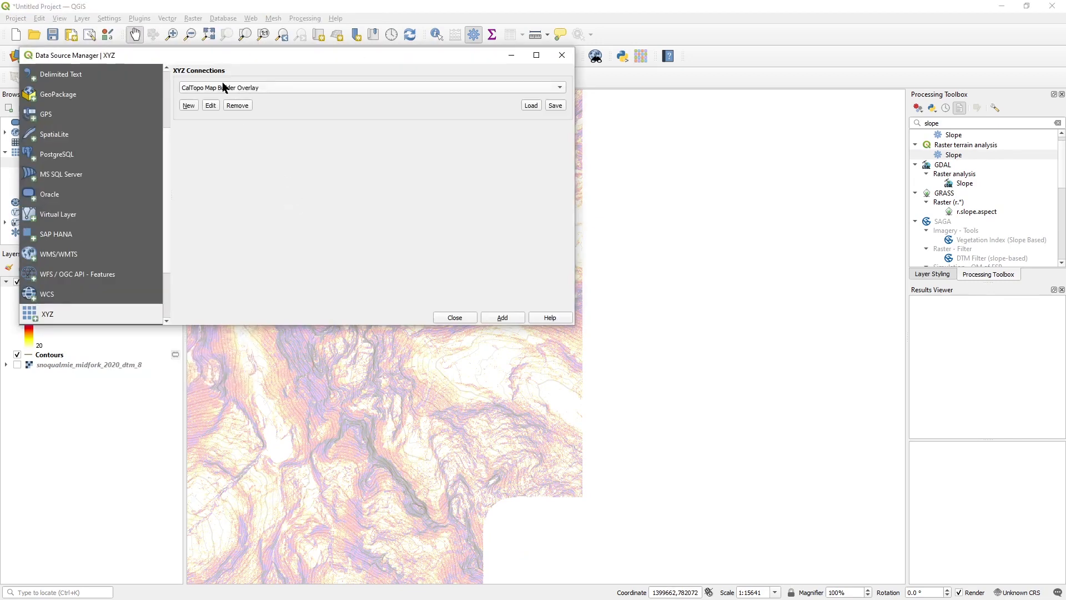
pyautogui.click(223, 87)
pyautogui.click(225, 88)
pyautogui.click(222, 88)
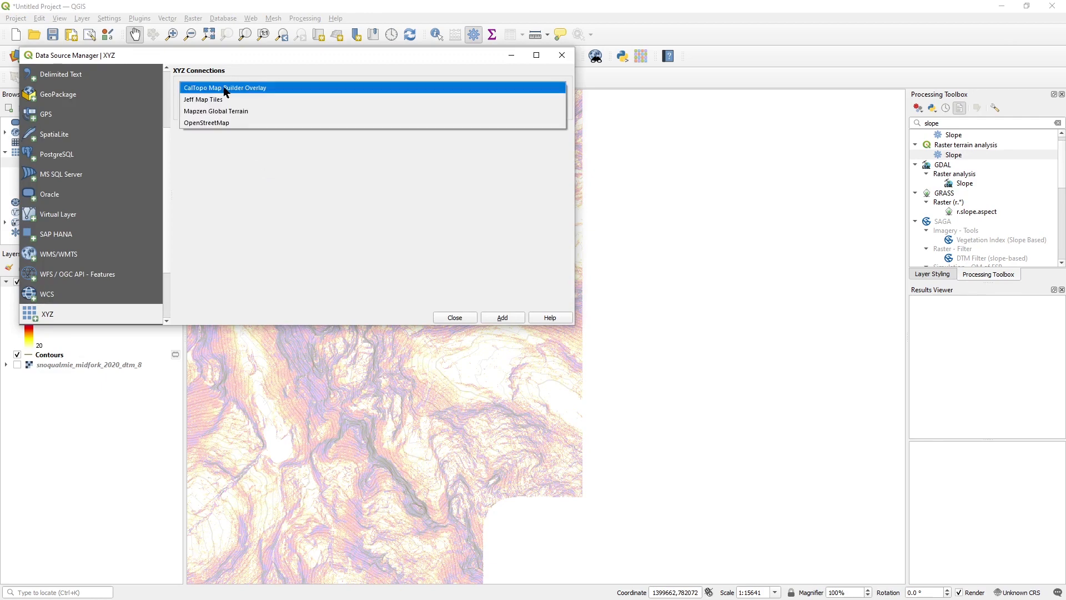
pyautogui.click(225, 88)
pyautogui.click(211, 105)
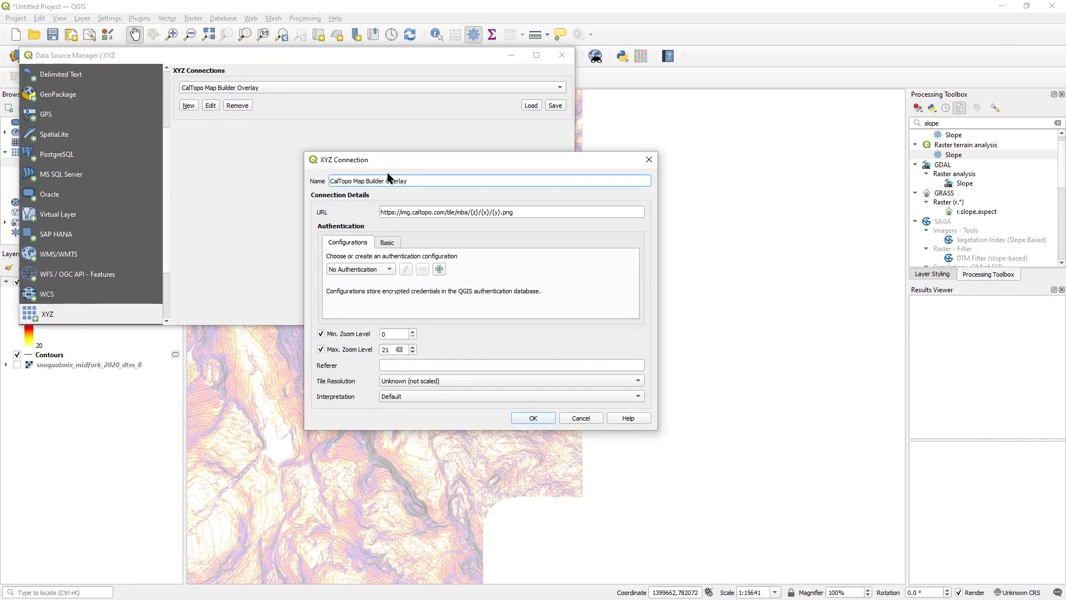
# - Examine the tile URL of the CalTopo Map Builder Overlay connection, including its zoom, x and y placeholders
pyautogui.moveTo(387, 168); pyautogui.dragTo(343, 166)
pyautogui.moveTo(483, 209); pyautogui.dragTo(331, 194)
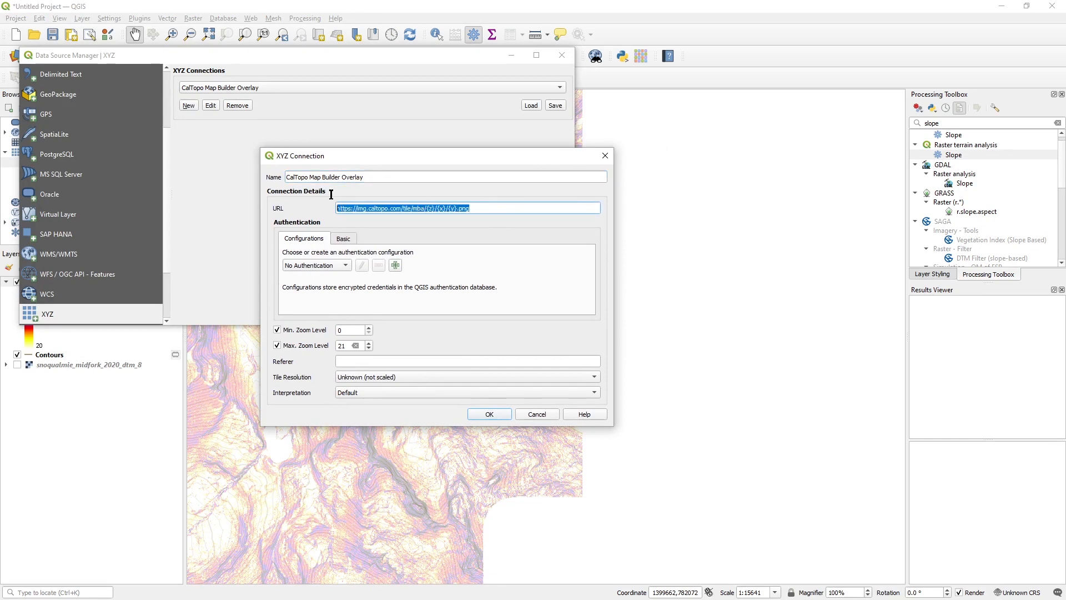
pyautogui.click(464, 208)
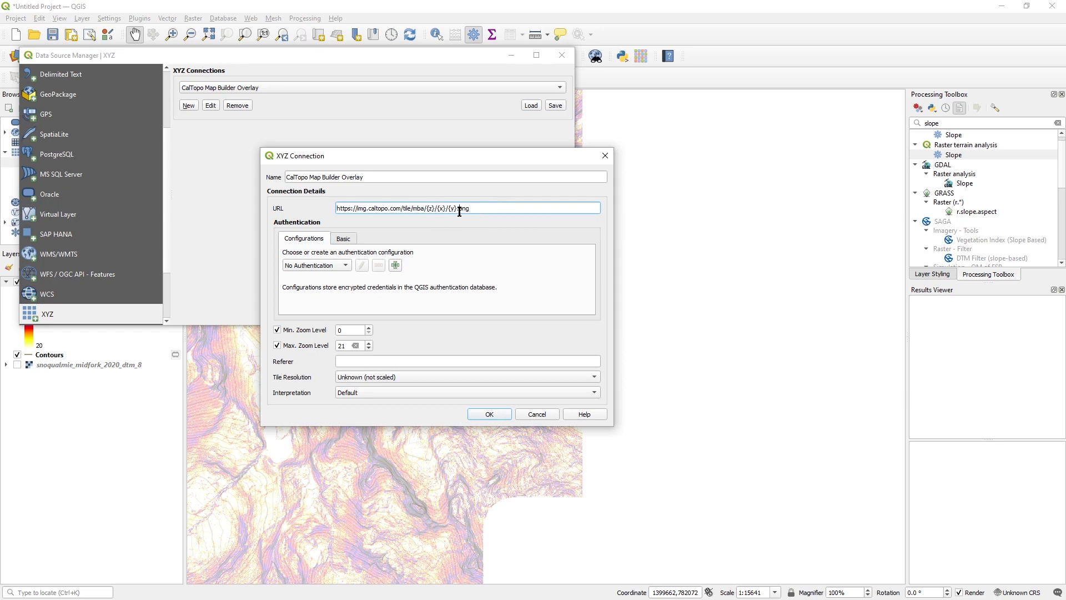
pyautogui.moveTo(475, 210); pyautogui.dragTo(427, 207)
pyautogui.click(446, 210)
pyautogui.moveTo(424, 209); pyautogui.dragTo(427, 209)
pyautogui.moveTo(435, 209); pyautogui.dragTo(337, 205)
pyautogui.click(474, 210)
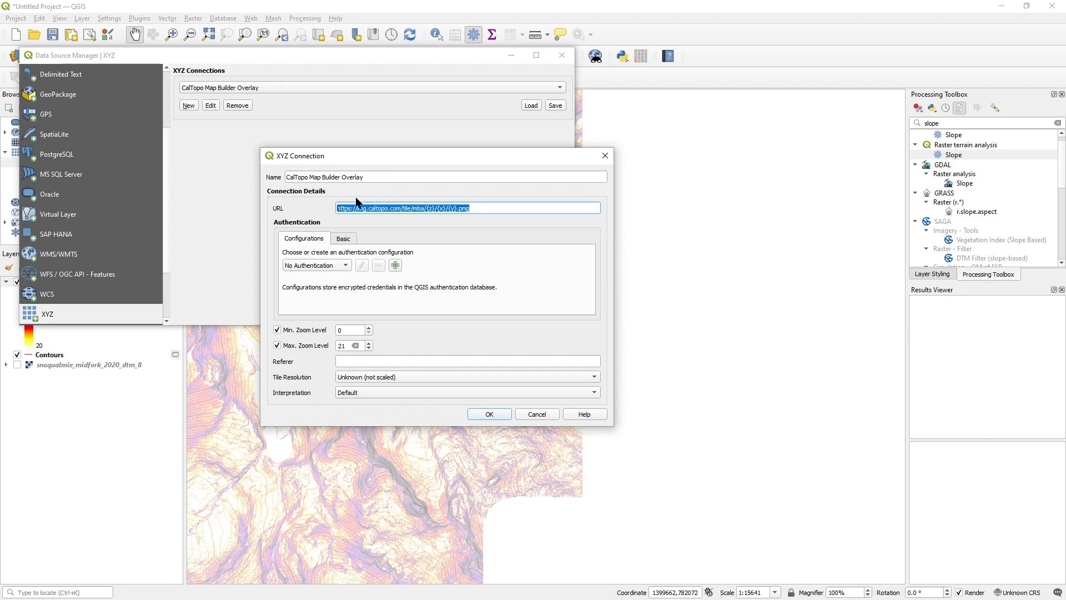
pyautogui.click(473, 210)
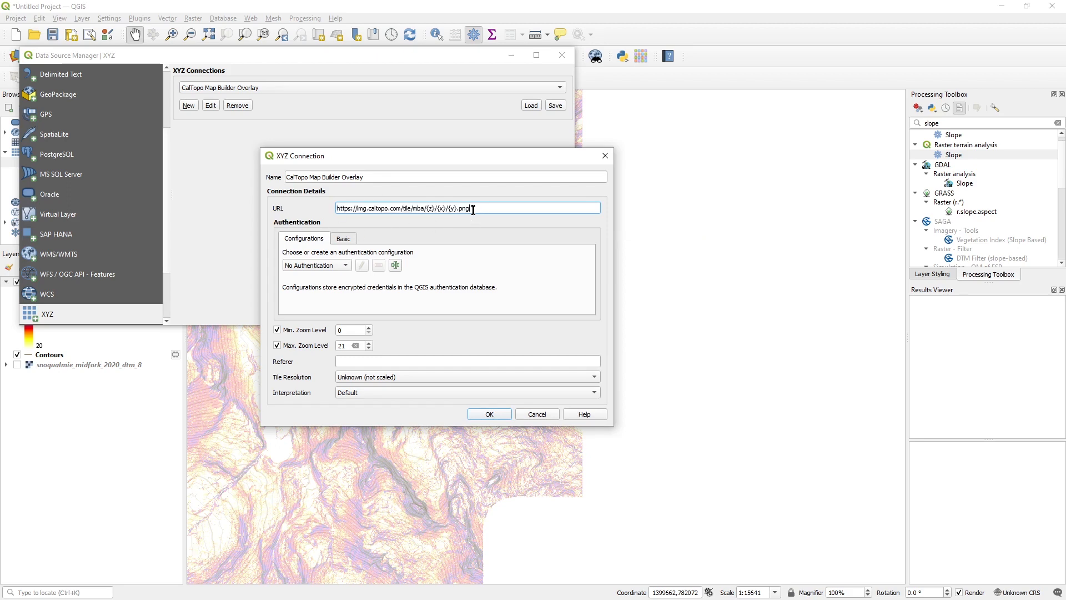
pyautogui.moveTo(427, 207); pyautogui.dragTo(481, 209)
pyautogui.click(479, 209)
pyautogui.moveTo(336, 208); pyautogui.dragTo(492, 212)
pyautogui.click(486, 211)
# - Accept the connection settings and add the CalTopo Map Builder Overlay as a map layer
pyautogui.click(488, 414)
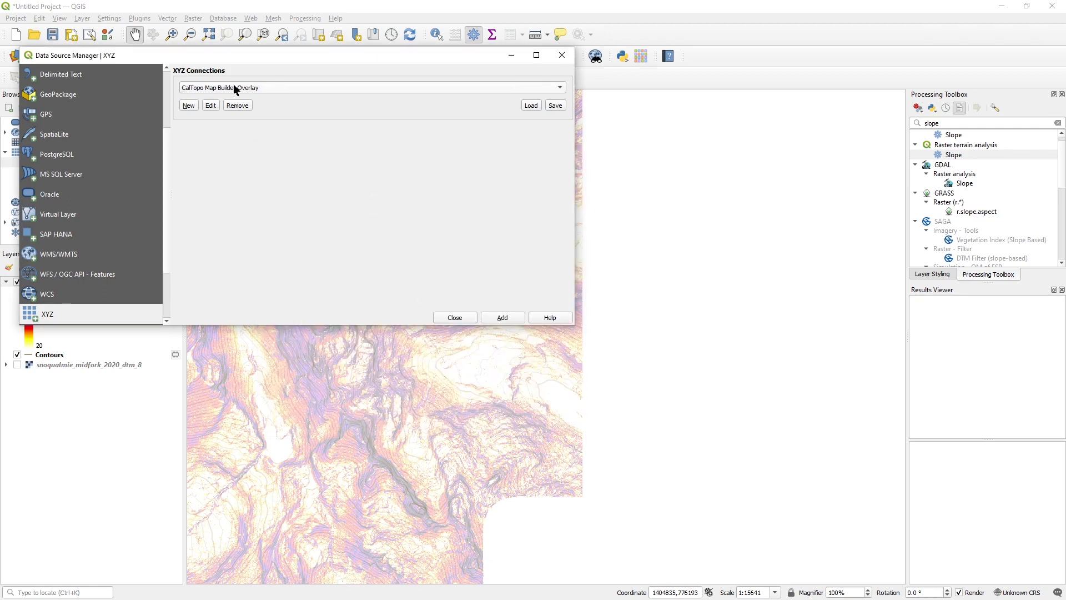
pyautogui.click(497, 316)
pyautogui.click(562, 55)
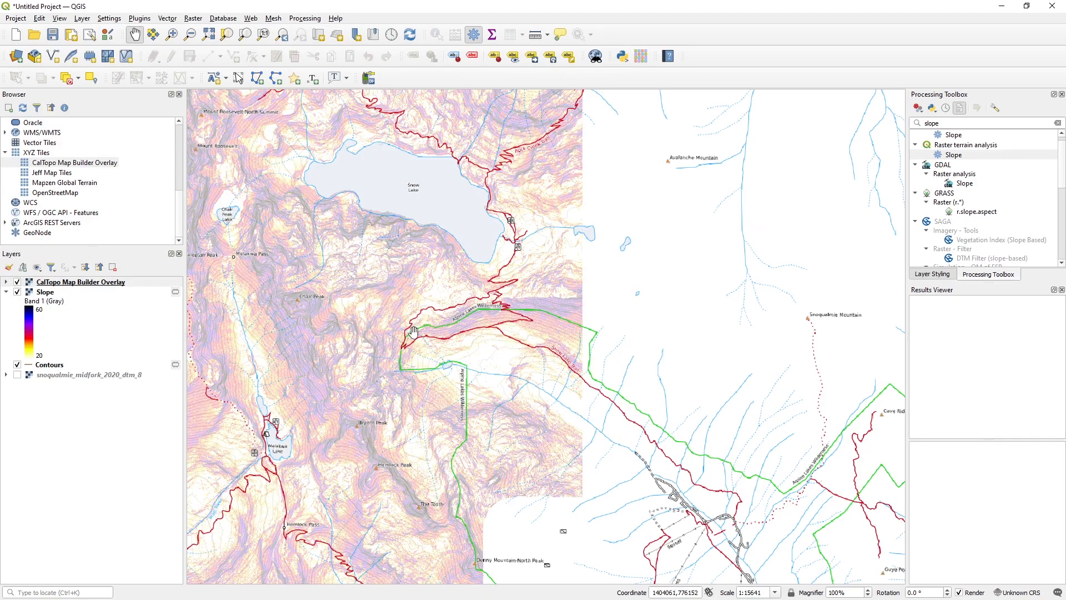
# - Examine how the overlay's trails, lakes, streams and wilderness boundary line up with the slope shading and contours
pyautogui.scroll(1, 413, 331)
pyautogui.moveTo(517, 316); pyautogui.dragTo(513, 400)
pyautogui.moveTo(566, 304)
pyautogui.mouseDown()
pyautogui.moveTo(562, 409)
pyautogui.moveTo(538, 327)
pyautogui.mouseUp()
pyautogui.scroll(-1, 562, 410)
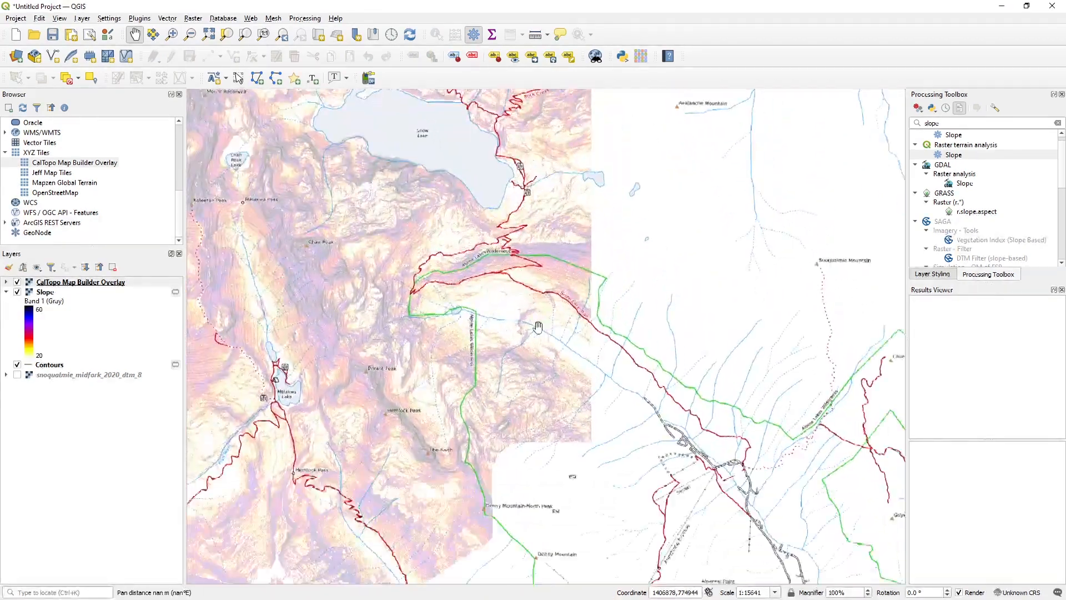
pyautogui.moveTo(455, 239)
pyautogui.mouseDown()
pyautogui.moveTo(502, 305)
pyautogui.moveTo(498, 356)
pyautogui.moveTo(521, 317)
pyautogui.moveTo(539, 324)
pyautogui.moveTo(533, 333)
pyautogui.mouseUp()
pyautogui.scroll(1, 498, 356)
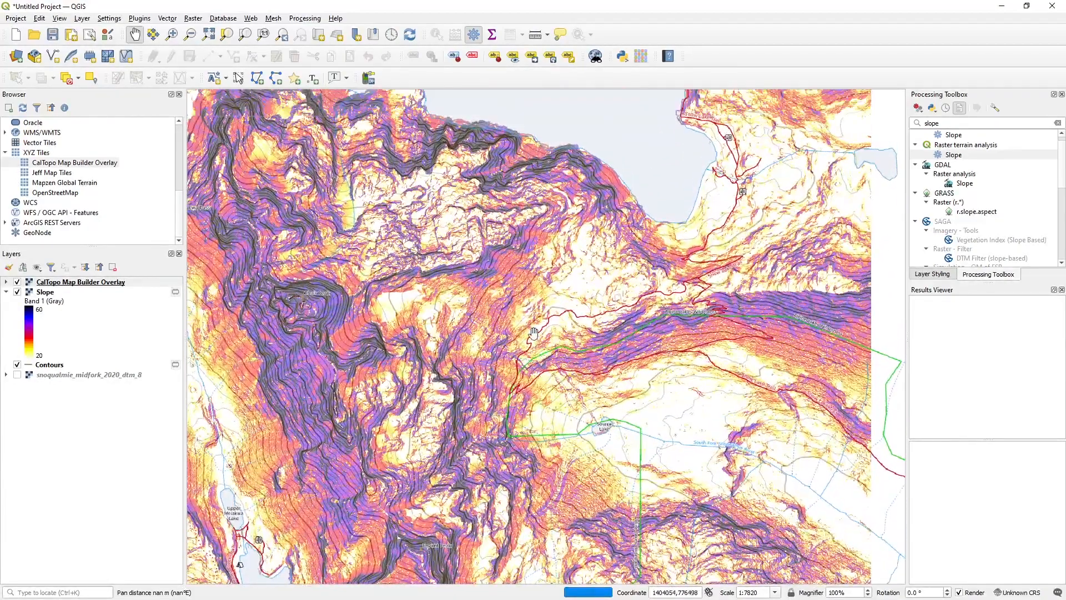
pyautogui.scroll(-1, 582, 363)
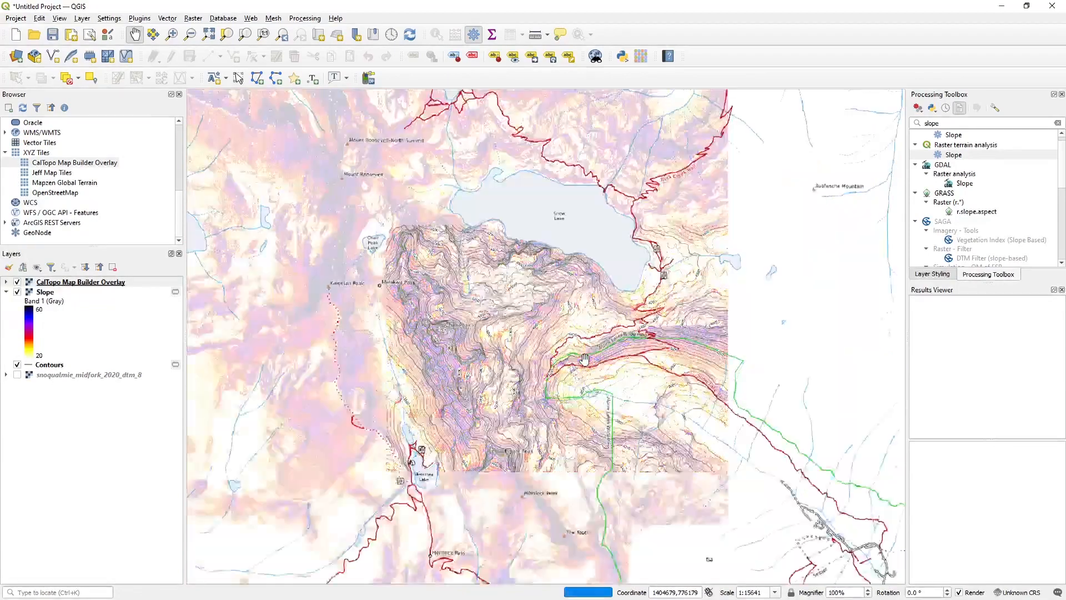
pyautogui.moveTo(582, 363); pyautogui.dragTo(498, 318)
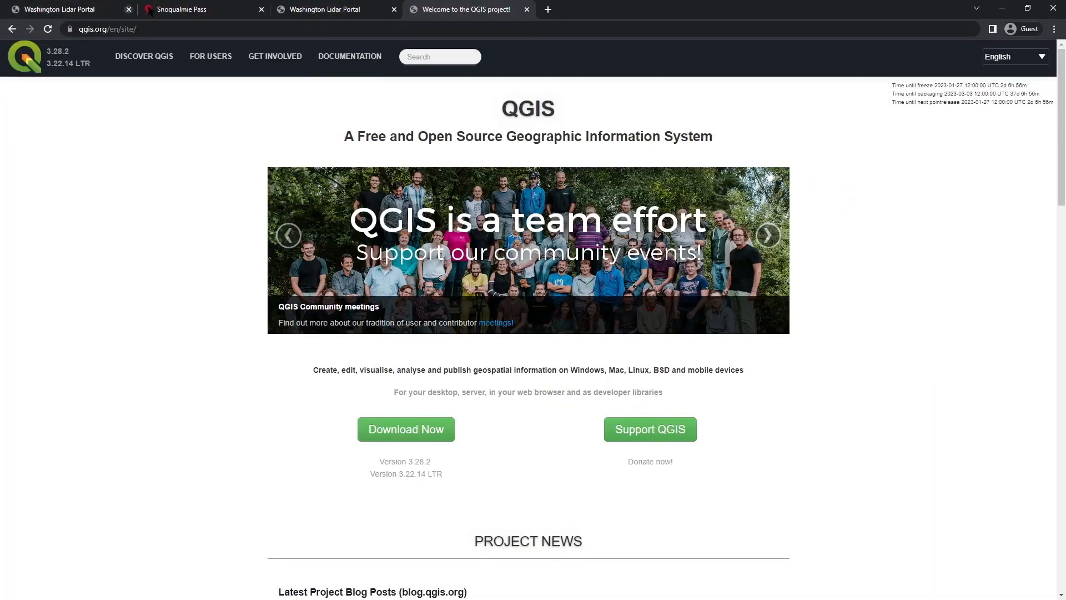
# - Switch to the browser, examine the finished Snoqualmie Pass web map as a comparison, and return to QGIS
pyautogui.click(148, 10)
pyautogui.moveTo(605, 331); pyautogui.dragTo(372, 327)
pyautogui.scroll(-1, 372, 328)
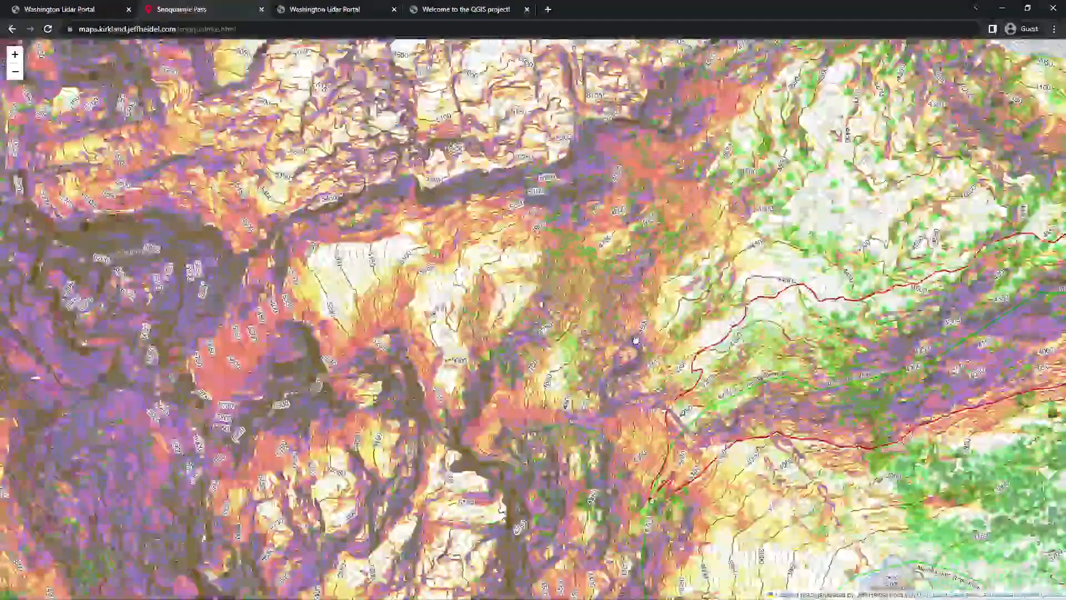
pyautogui.scroll(-1, 577, 328)
pyautogui.moveTo(636, 340); pyautogui.dragTo(512, 314)
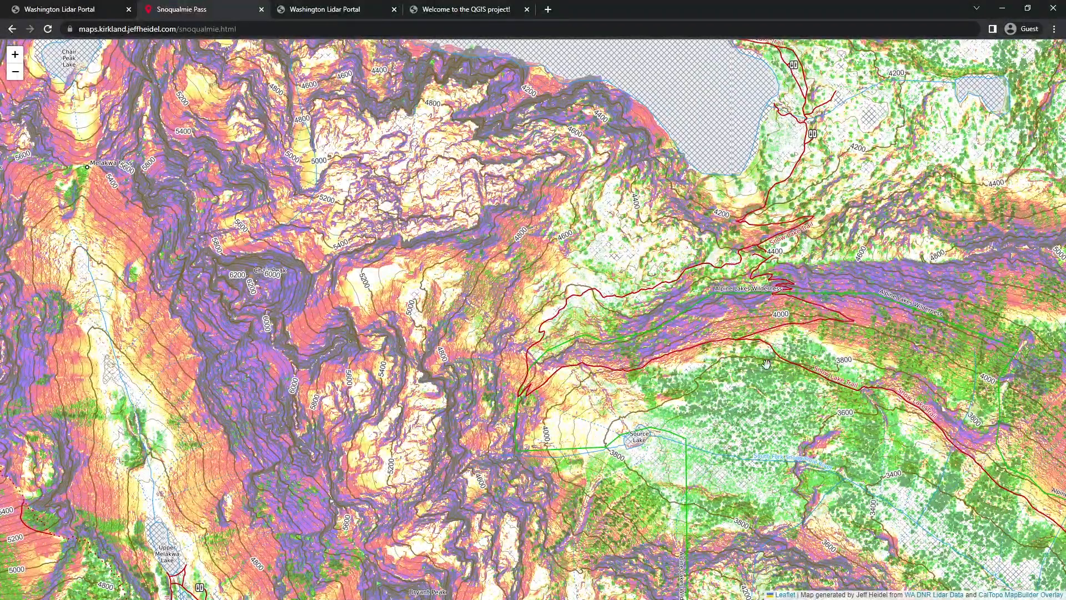
pyautogui.moveTo(799, 425); pyautogui.dragTo(750, 414)
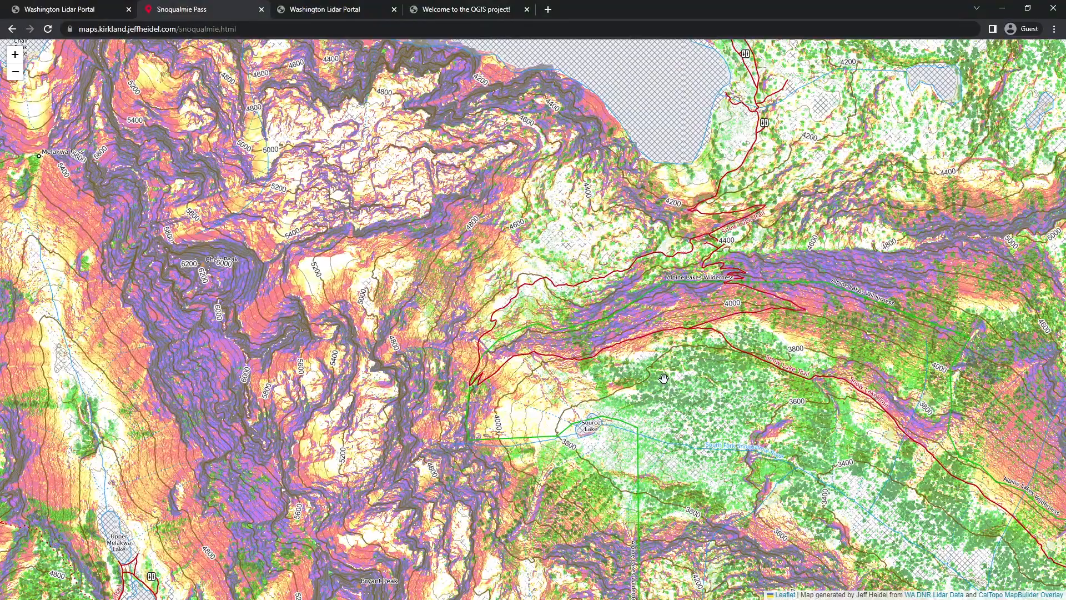
pyautogui.hotkey('alt', 'Tab')
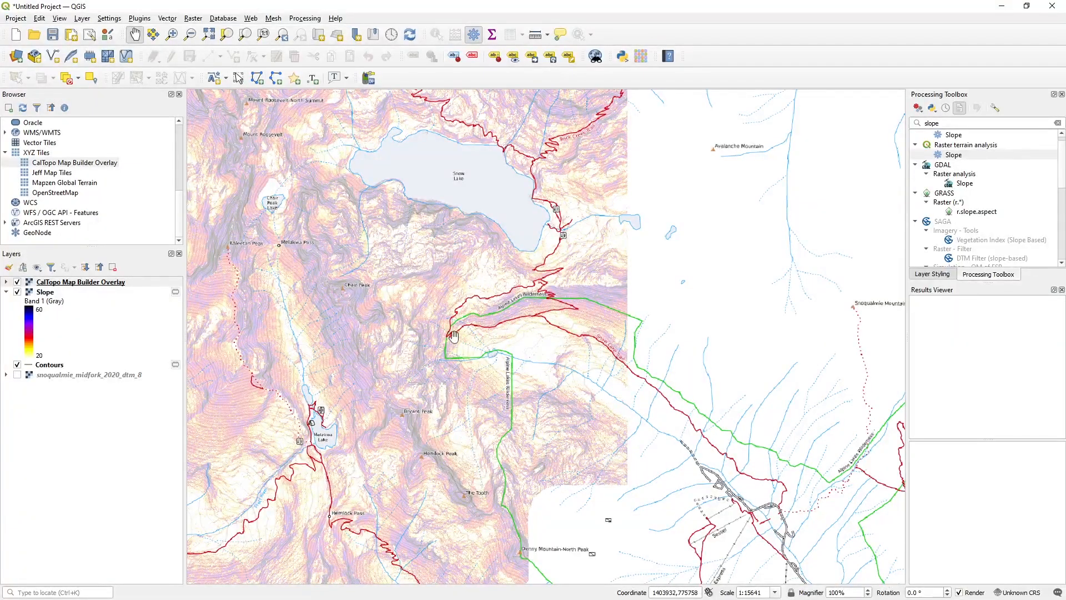
# - Hide the Slope, CalTopo Map Builder Overlay and Contours layers and show the snoqualmie_midfork_2020_dtm_8 layer
pyautogui.click(17, 292)
pyautogui.click(17, 282)
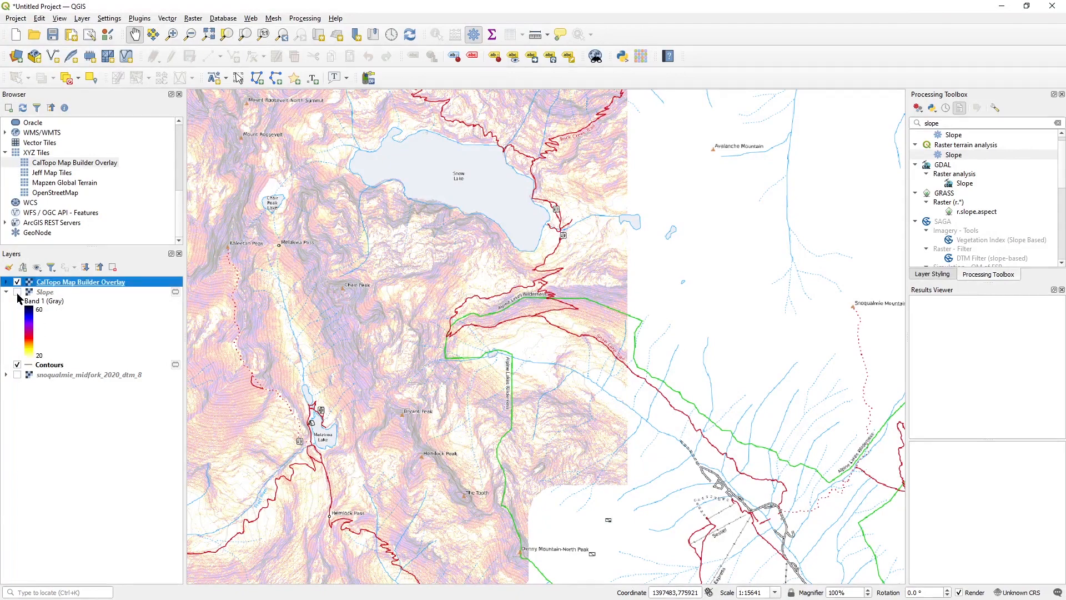
pyautogui.click(18, 364)
pyautogui.click(17, 375)
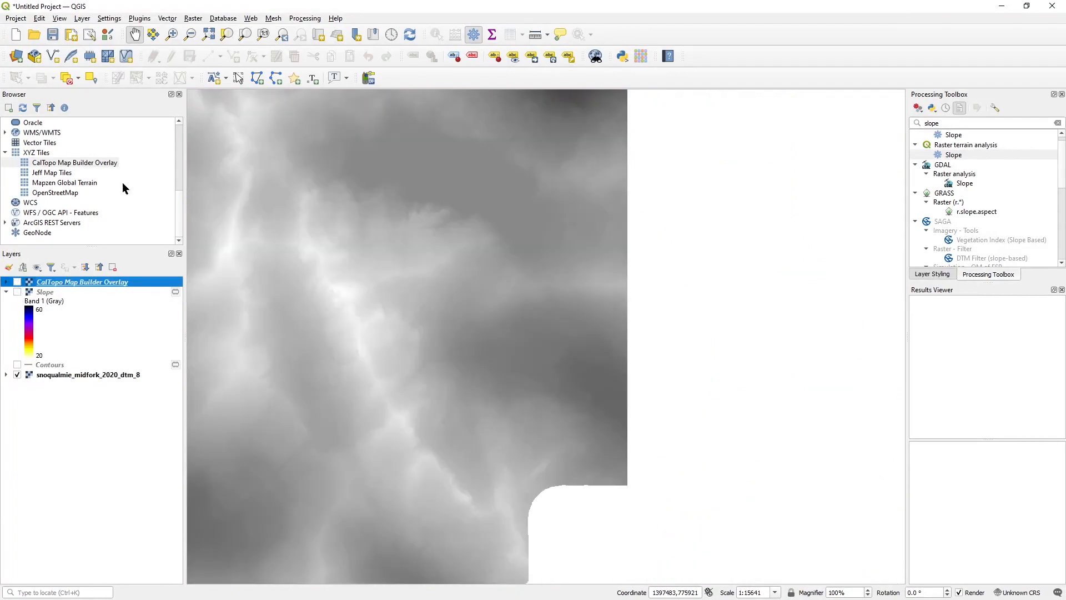
# - Add the surface model snoqualmie_midfork_2020_dsm_8.tif from the project's dsm folder as a raster layer
pyautogui.click(84, 18)
pyautogui.moveTo(104, 56)
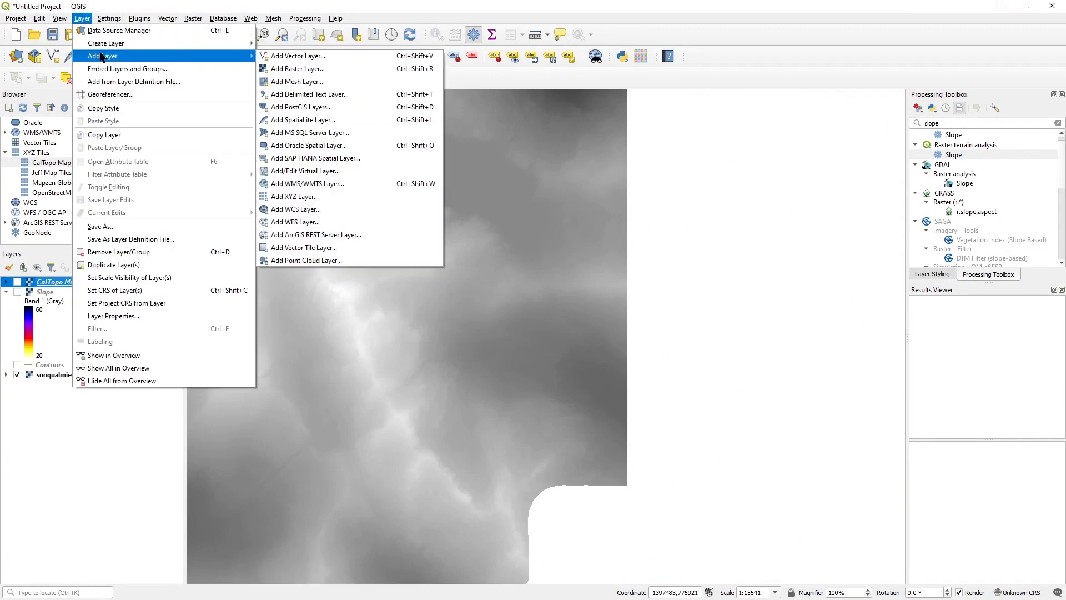
pyautogui.click(308, 71)
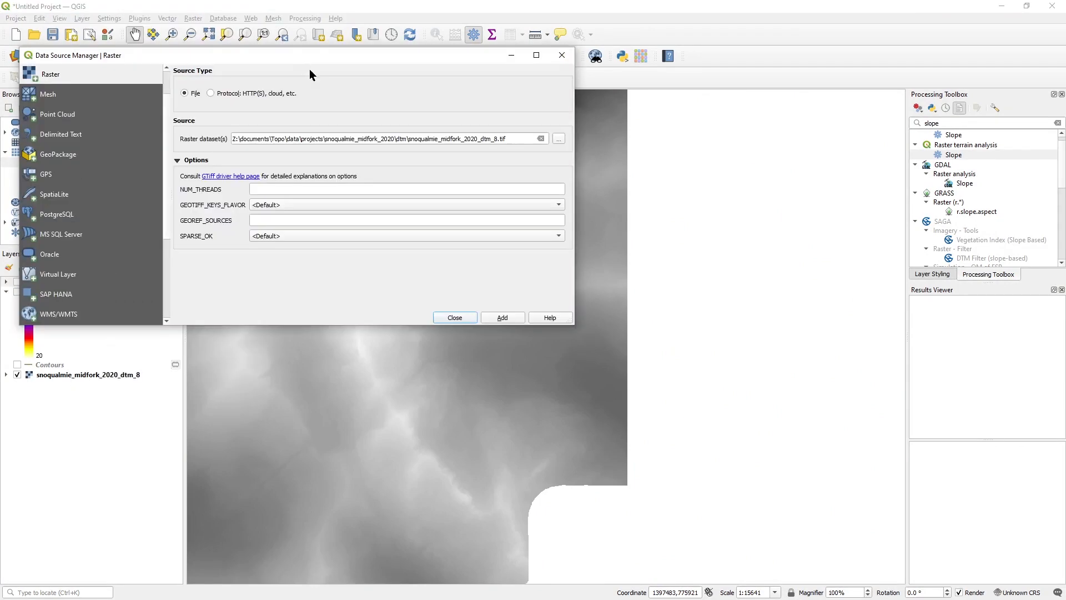
pyautogui.click(558, 139)
pyautogui.click(402, 91)
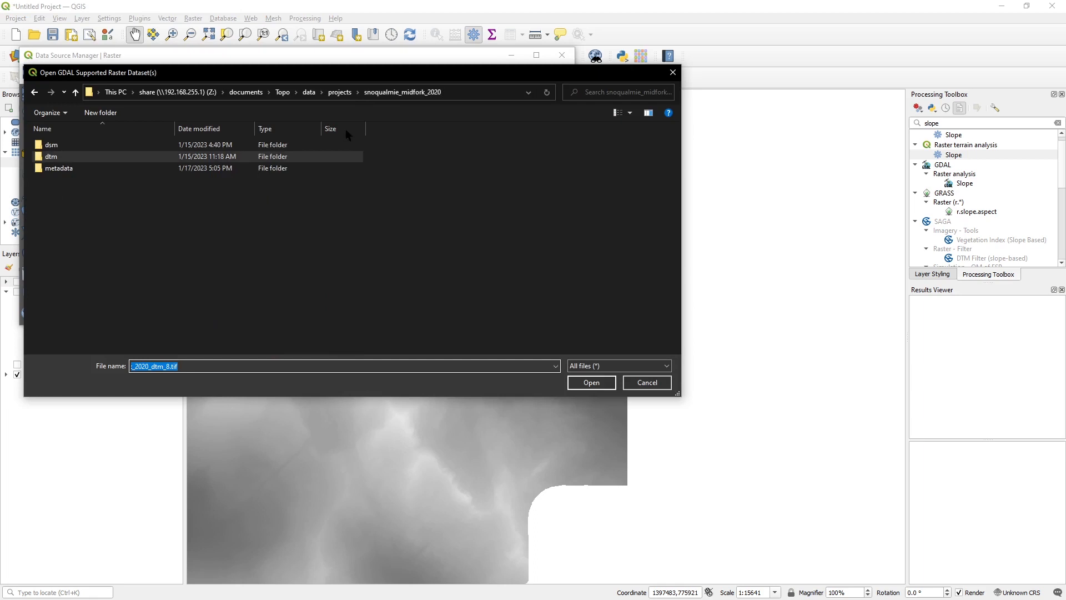
pyautogui.doubleClick(67, 147)
pyautogui.click(141, 170)
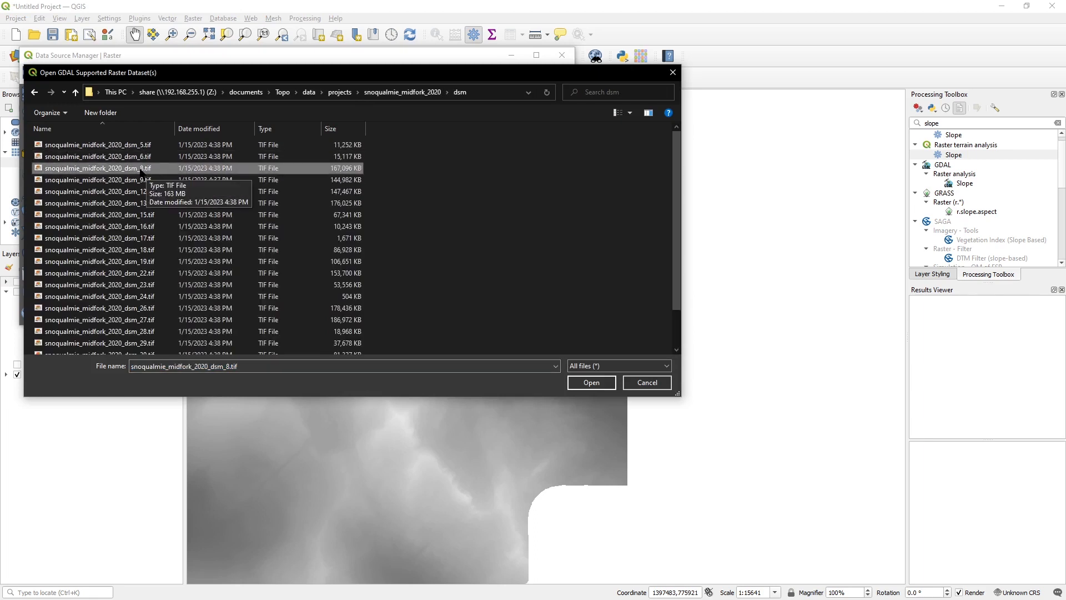
pyautogui.doubleClick(141, 170)
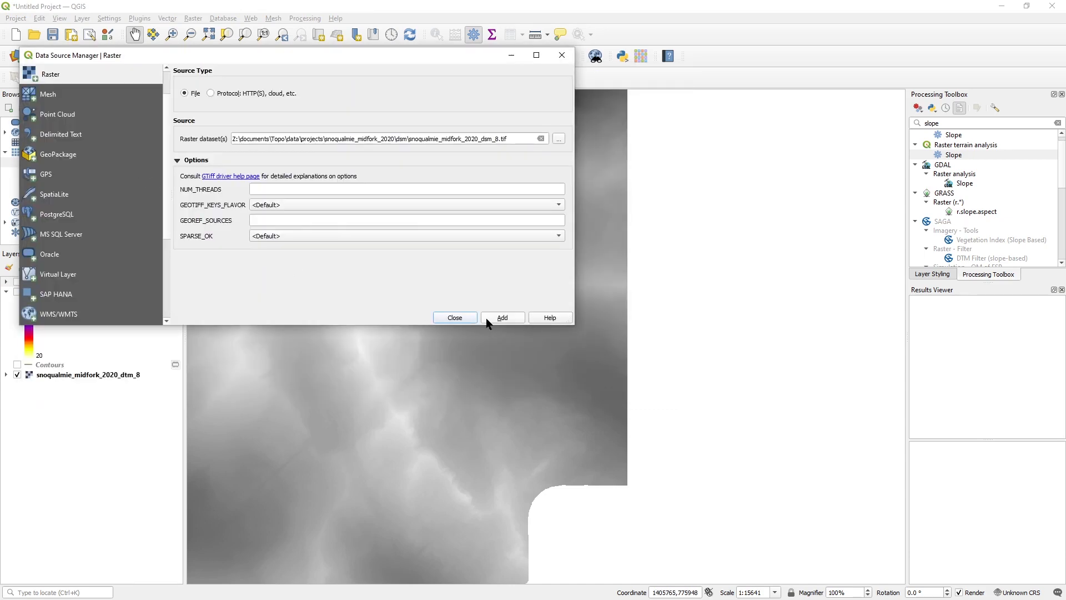
pyautogui.click(457, 317)
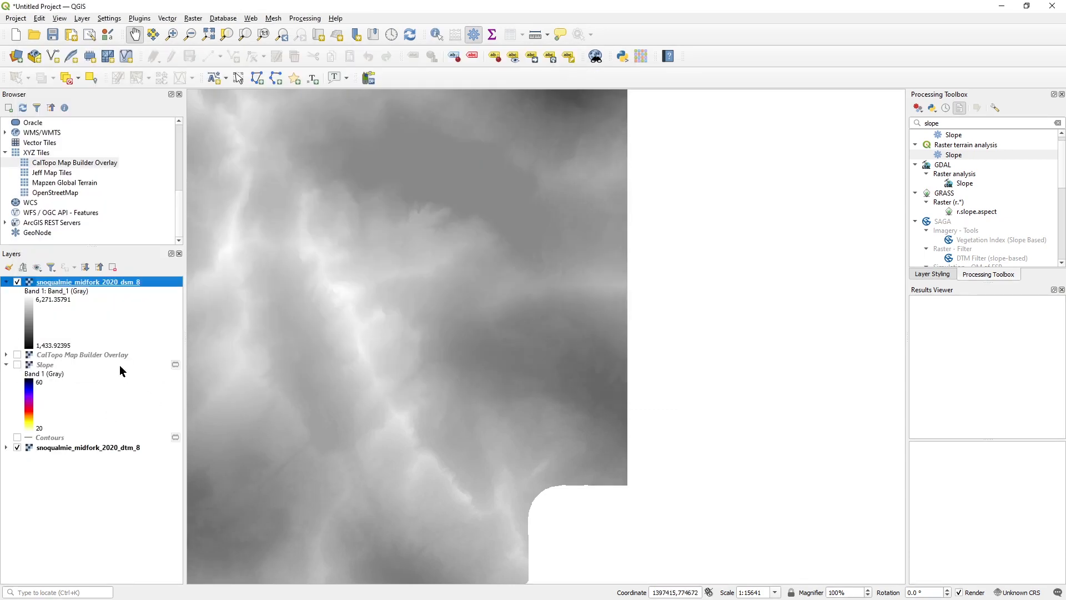
# - Move the snoqualmie_midfork_2020_dsm_8 layer between Contours and the DTM layer, and expand the DTM layer's legend
pyautogui.moveTo(100, 282); pyautogui.dragTo(103, 446)
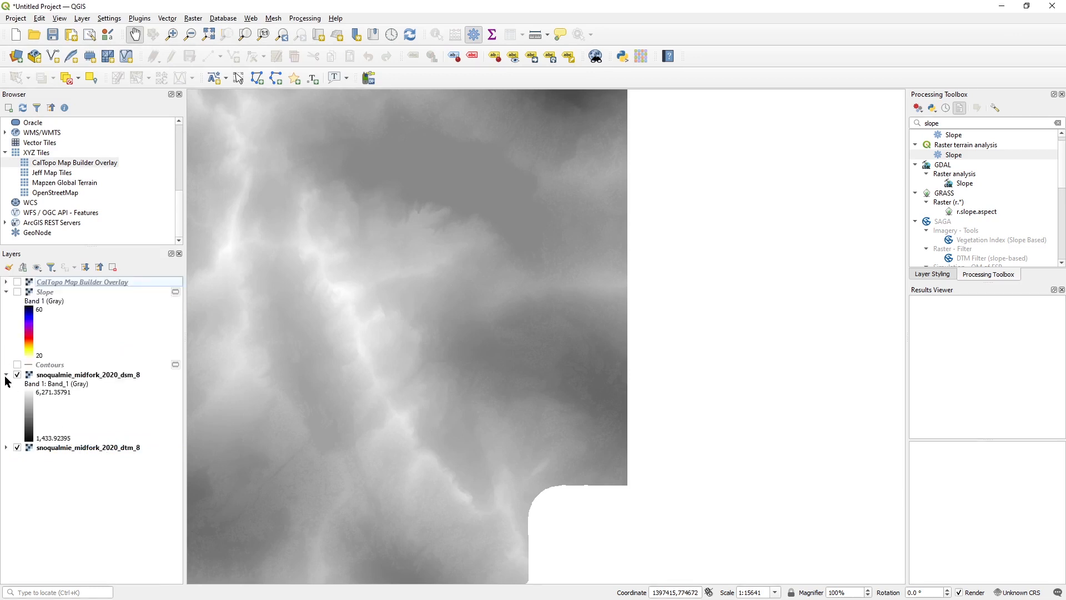
pyautogui.click(84, 448)
pyautogui.click(7, 447)
# - Compare the surface model with the bare-ground model by switching the visibility of the DSM and DTM layers
pyautogui.click(17, 447)
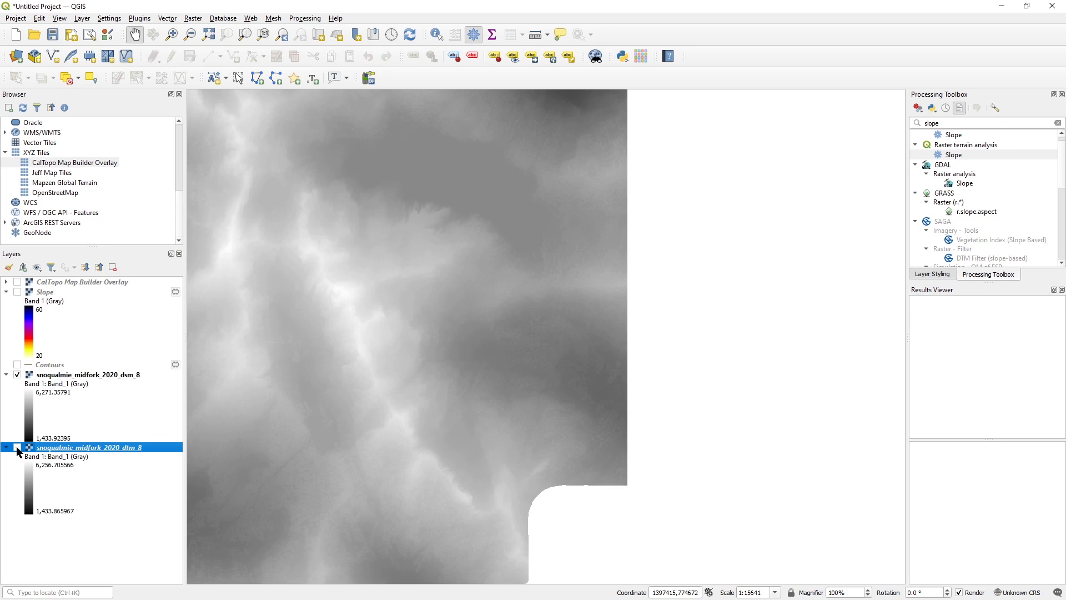
pyautogui.click(17, 374)
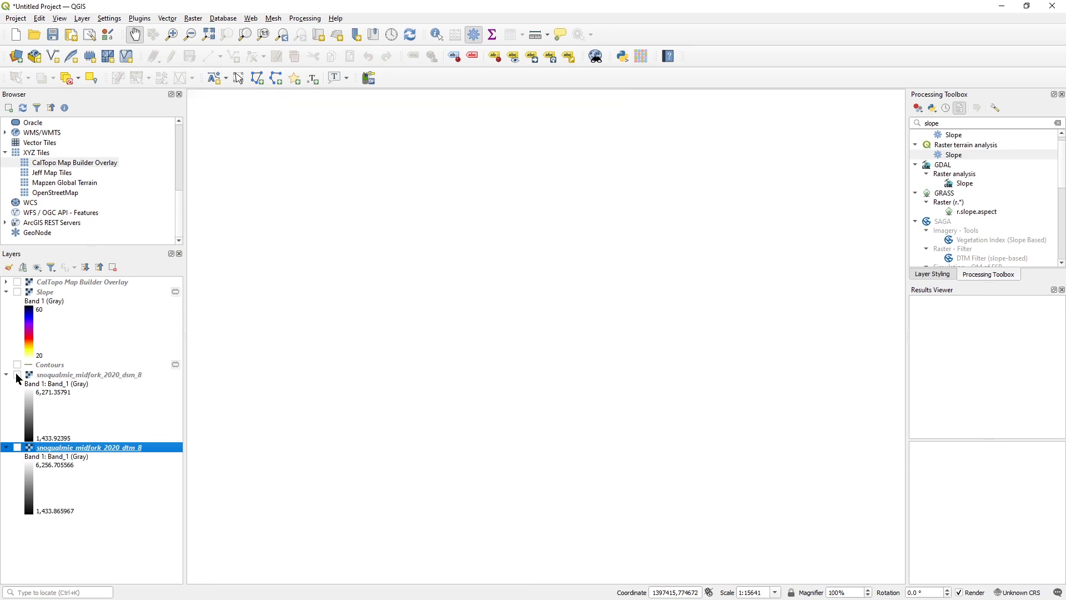
pyautogui.click(17, 374)
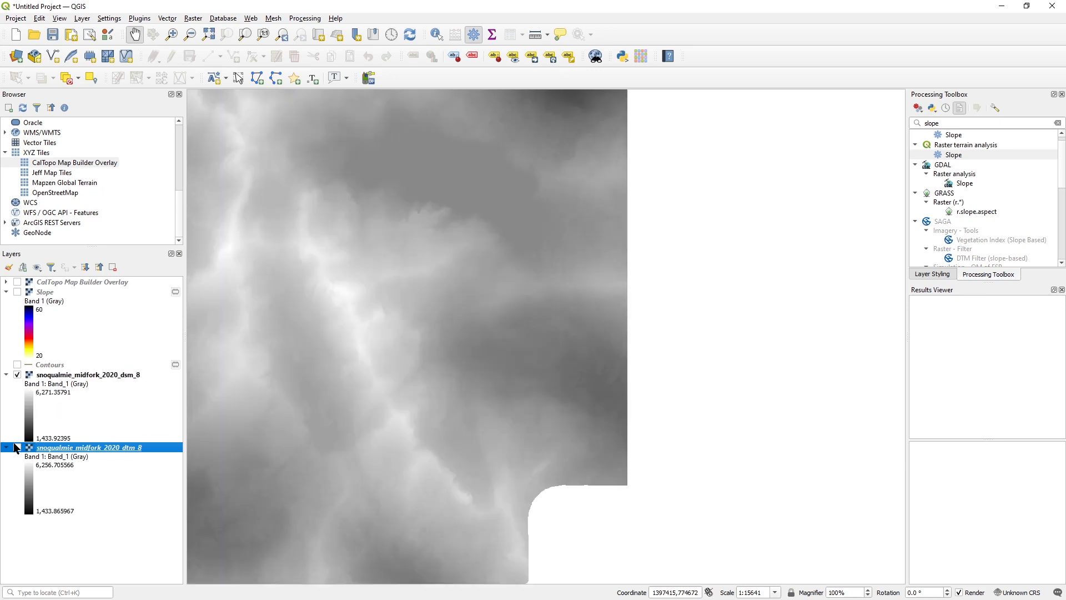
pyautogui.click(17, 447)
pyautogui.click(17, 375)
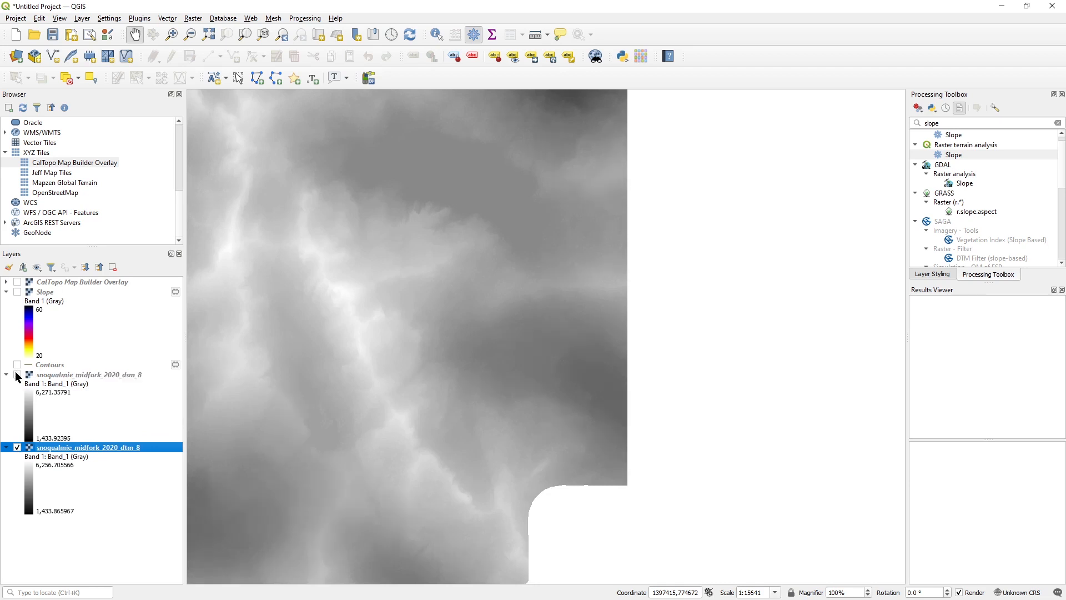
pyautogui.click(18, 374)
pyautogui.click(17, 375)
pyautogui.click(18, 374)
pyautogui.click(17, 375)
pyautogui.click(17, 376)
pyautogui.doubleClick(17, 376)
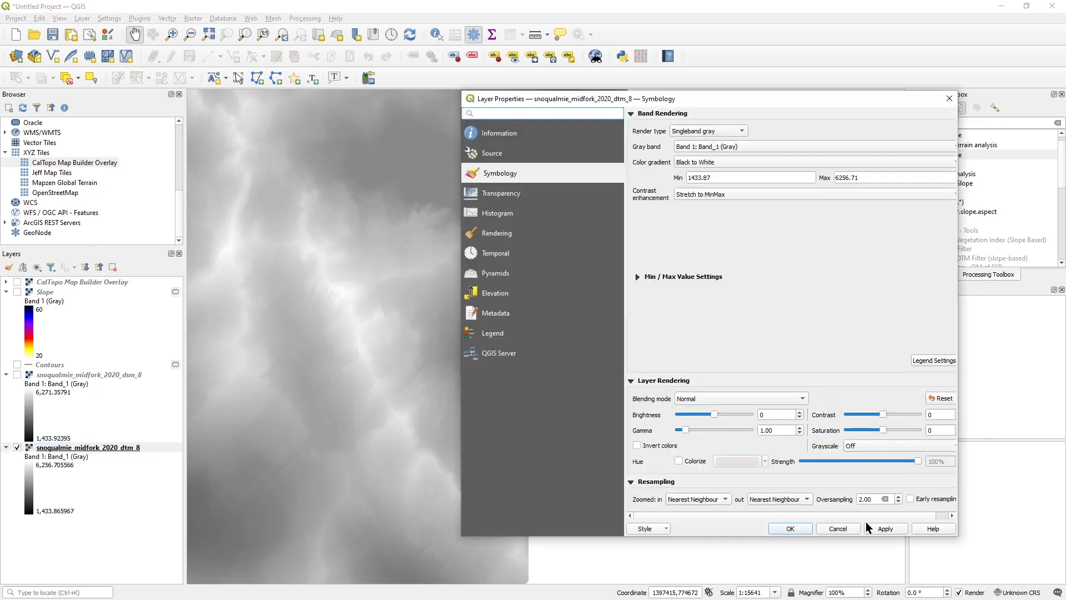
pyautogui.click(883, 529)
pyautogui.click(851, 529)
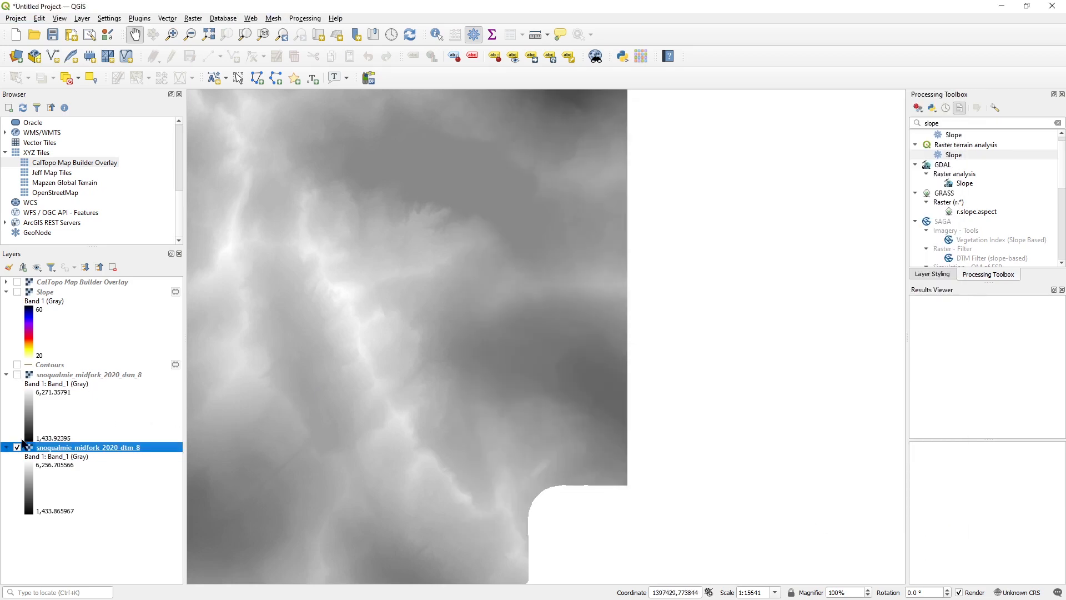
# - Hide the DTM layer and collapse the legends of both elevation layers, leaving the DSM layer selected
pyautogui.click(18, 447)
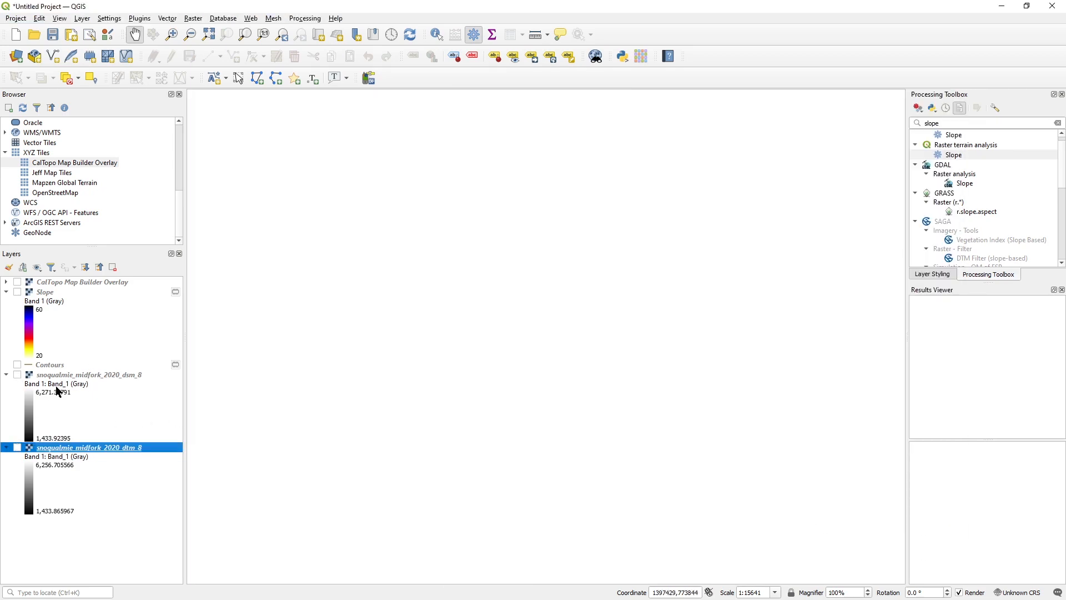
pyautogui.click(6, 375)
pyautogui.click(7, 384)
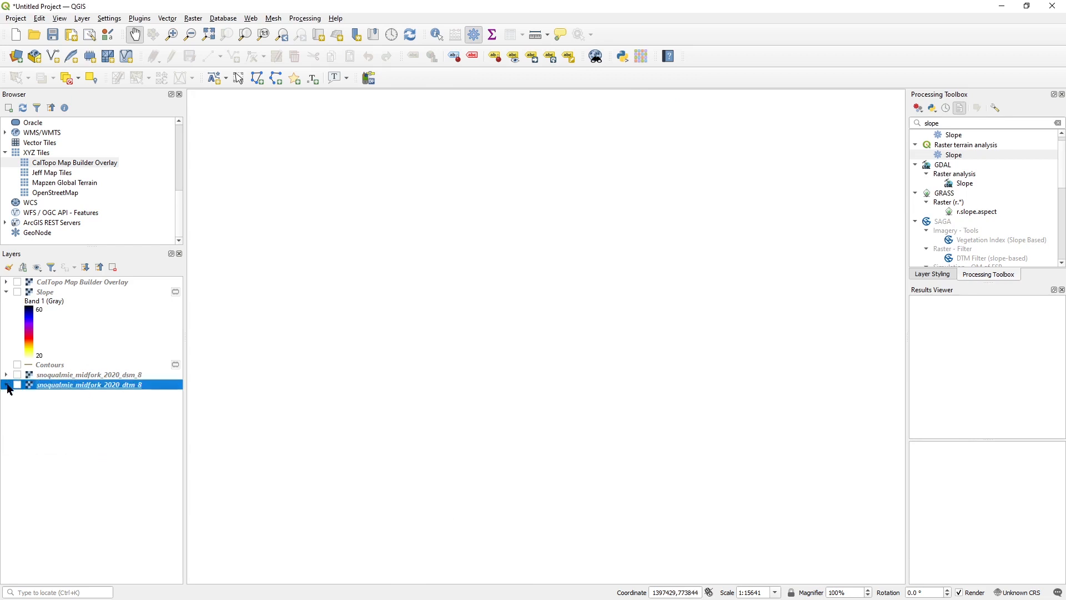
pyautogui.click(49, 376)
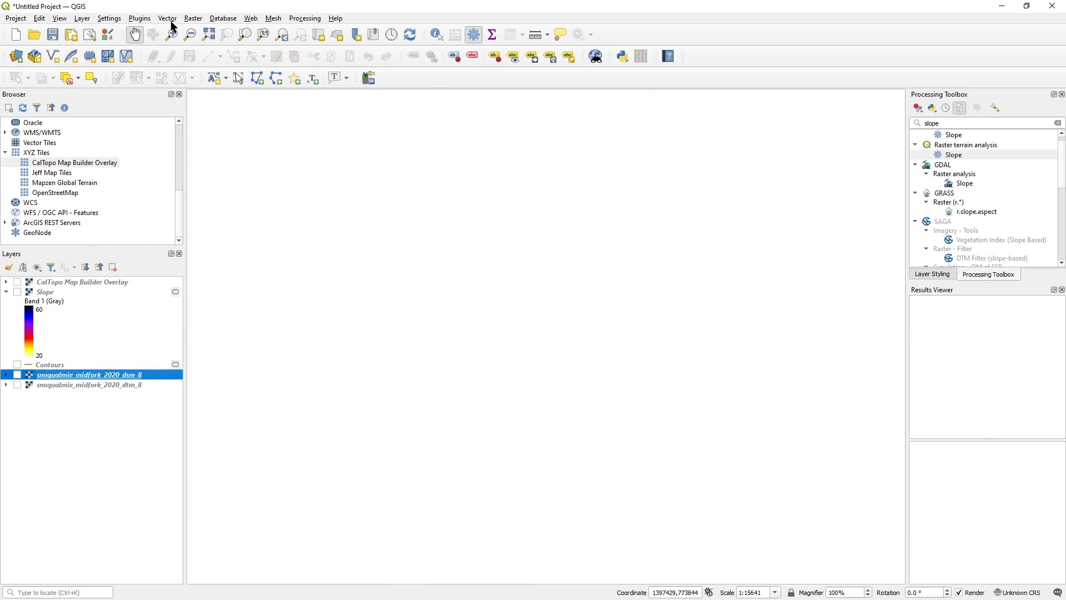
# - Enter the Raster Calculator expression "snoqualmie_midfork_2020_dsm_8@1" - "snoqualmie_midfork_2020_dtm_8@1"
pyautogui.click(193, 19)
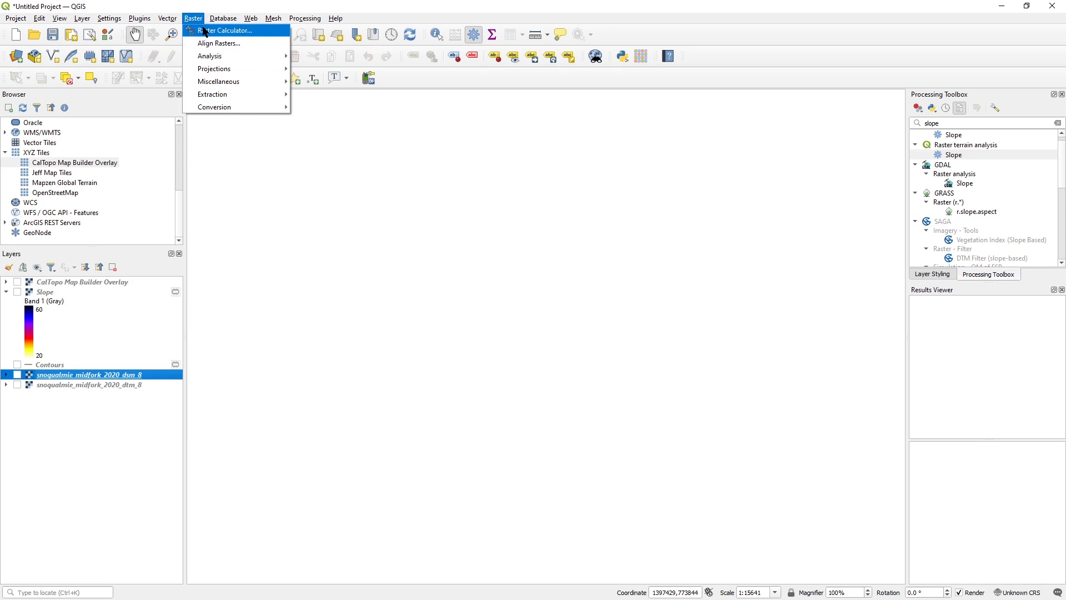
pyautogui.click(204, 31)
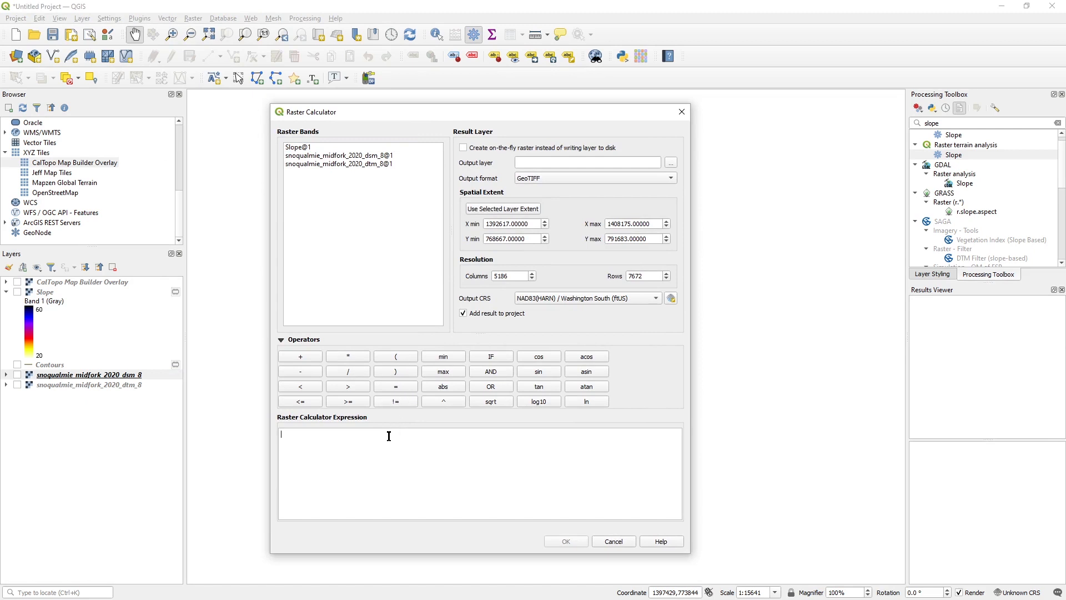
pyautogui.doubleClick(372, 157)
pyautogui.click(460, 436)
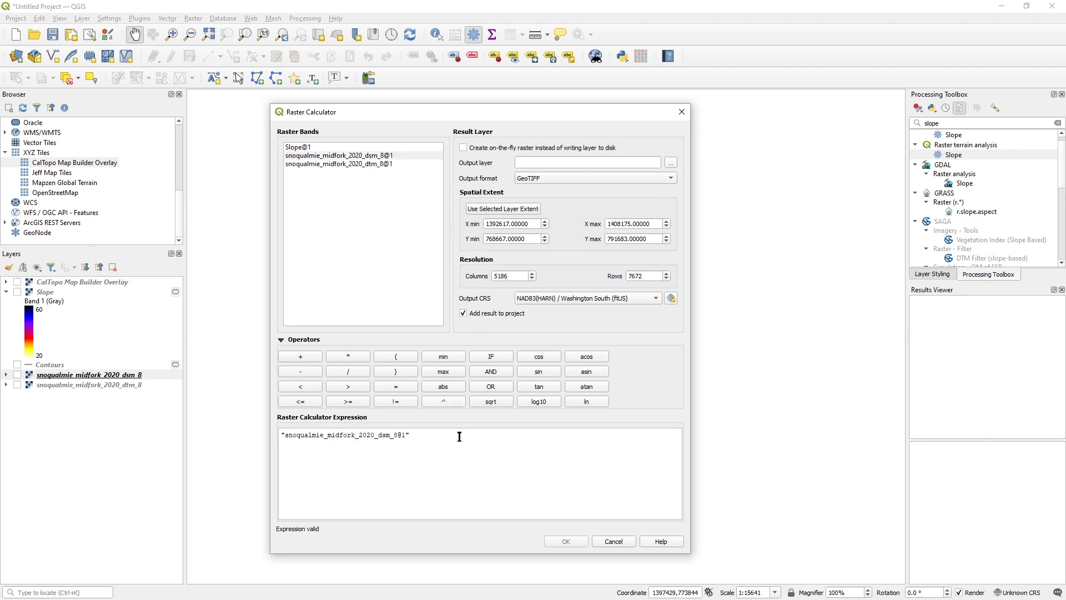
pyautogui.doubleClick(388, 164)
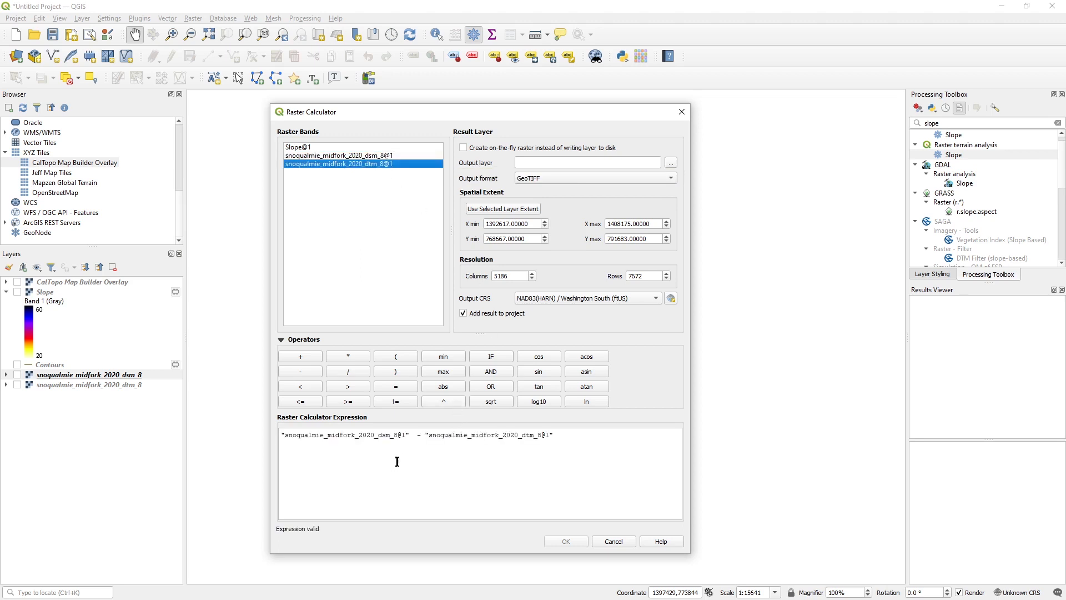
pyautogui.click(413, 435)
pyautogui.press('BackSpace')
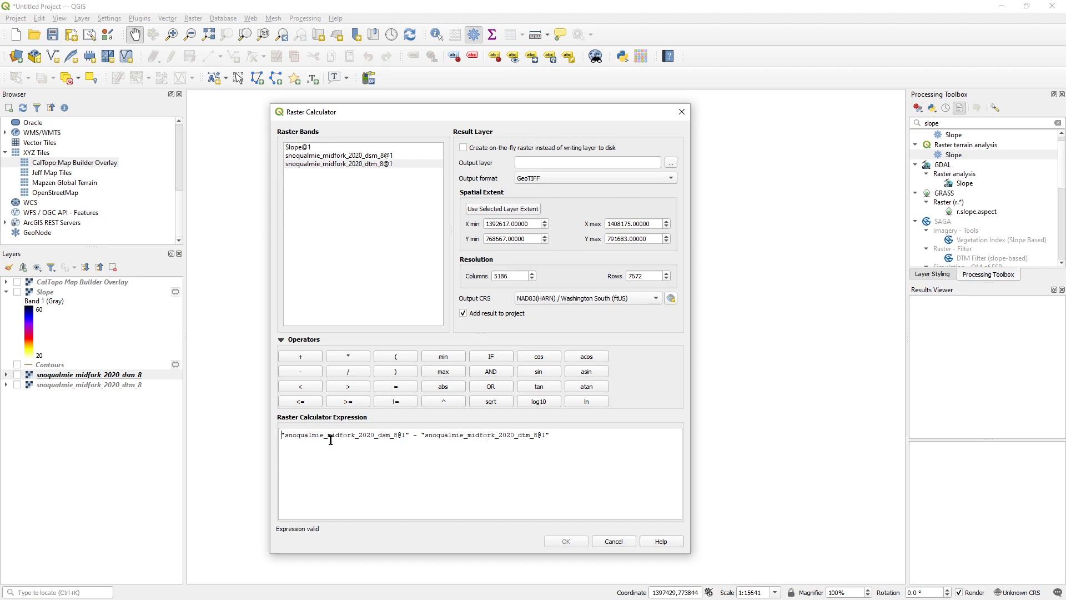
# - Wrap the DSM minus DTM subtraction in an IF condition that returns 0 where "Slope@1" > 50
pyautogui.press('Return')
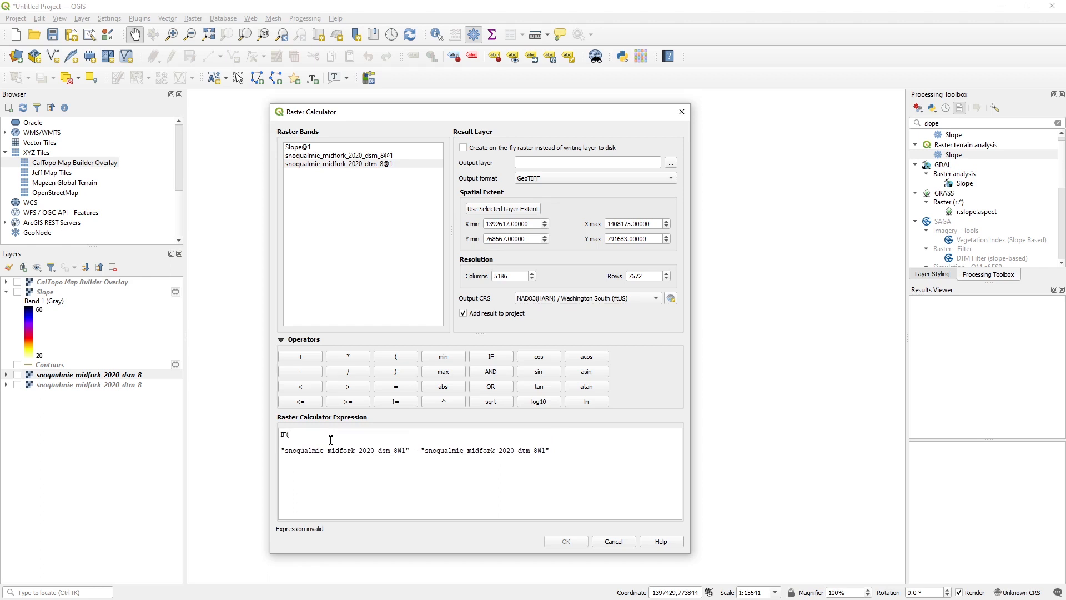
pyautogui.doubleClick(299, 148)
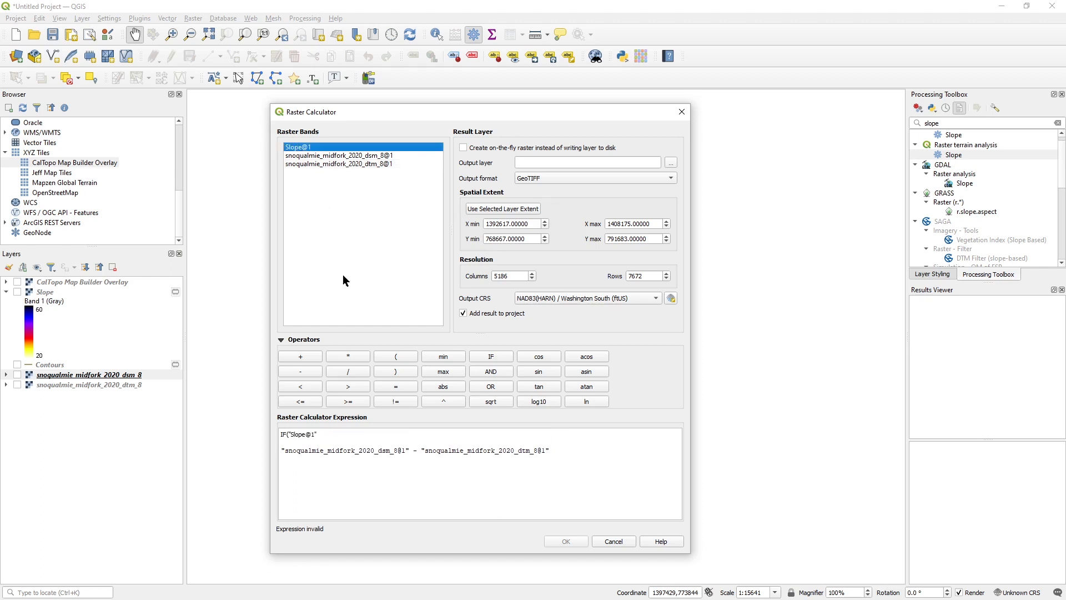
pyautogui.click(349, 434)
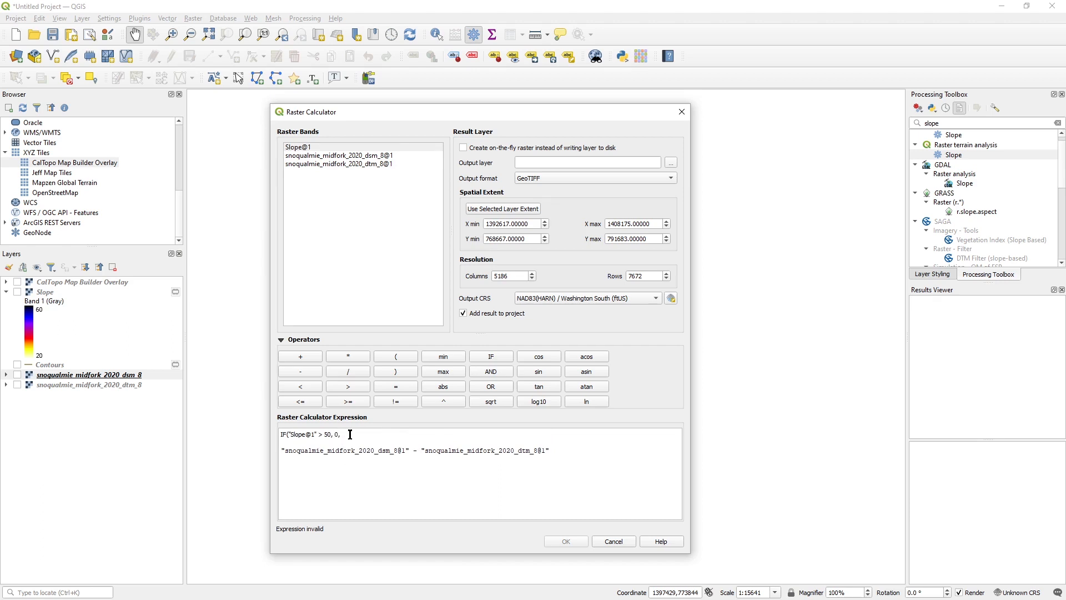
pyautogui.press('Delete')
pyautogui.press('Delete')
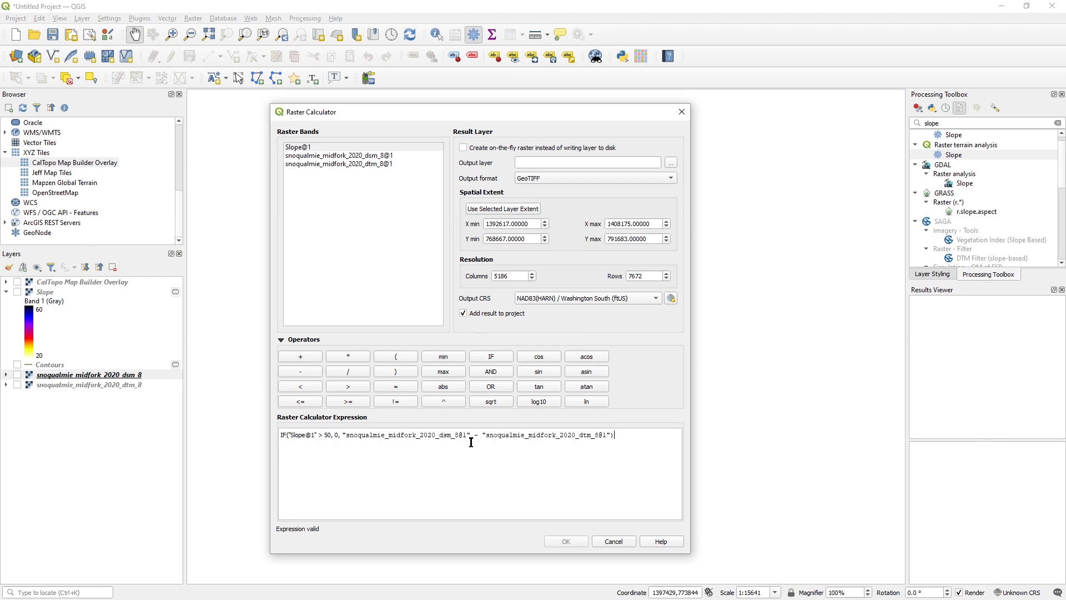
# - Examine the parts of the IF expression: the slope condition, the zero result and the DSM minus DTM difference
pyautogui.moveTo(473, 435); pyautogui.dragTo(348, 434)
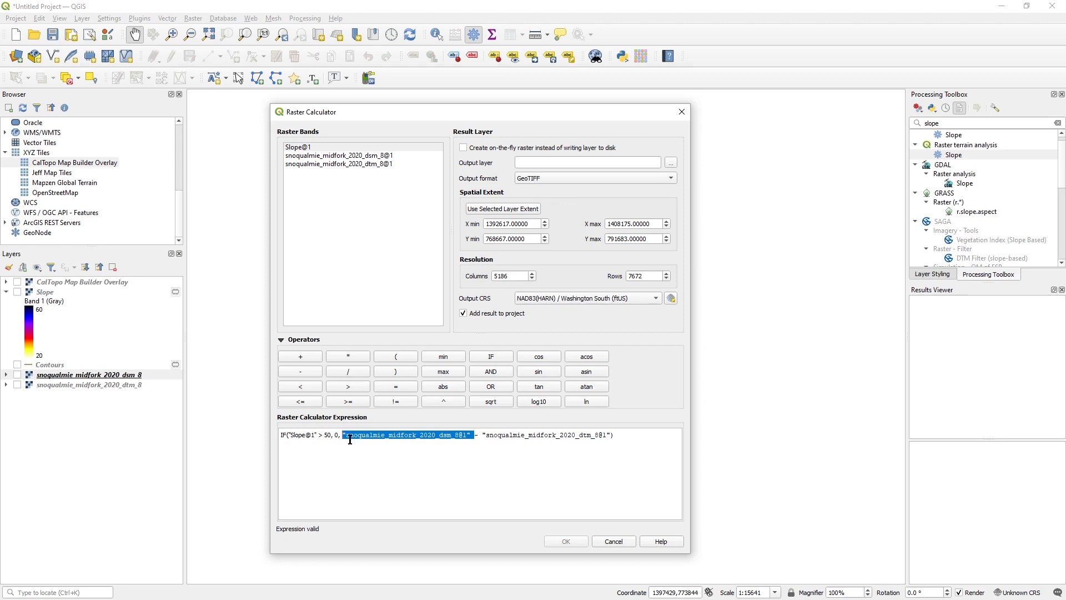
pyautogui.click(341, 435)
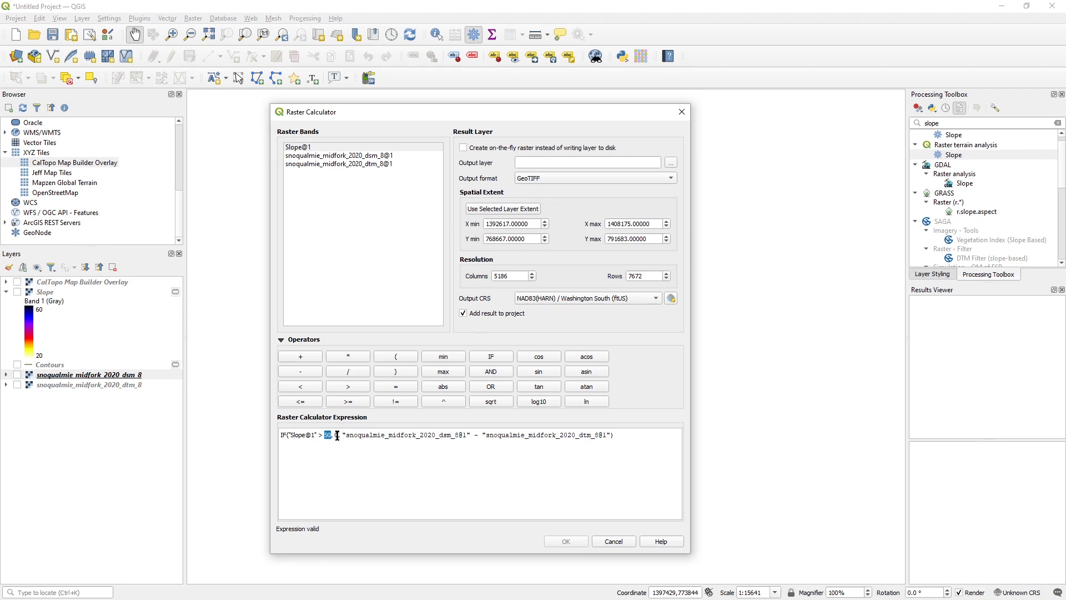
pyautogui.moveTo(337, 435); pyautogui.dragTo(286, 434)
pyautogui.click(340, 434)
pyautogui.hotkey('shift', 'End')
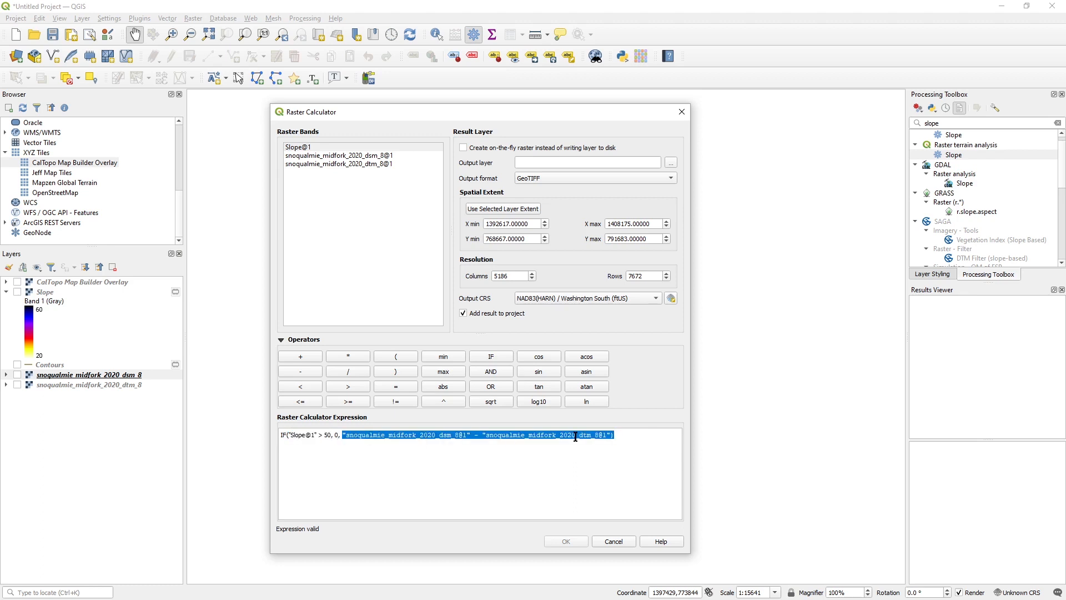
pyautogui.click(632, 432)
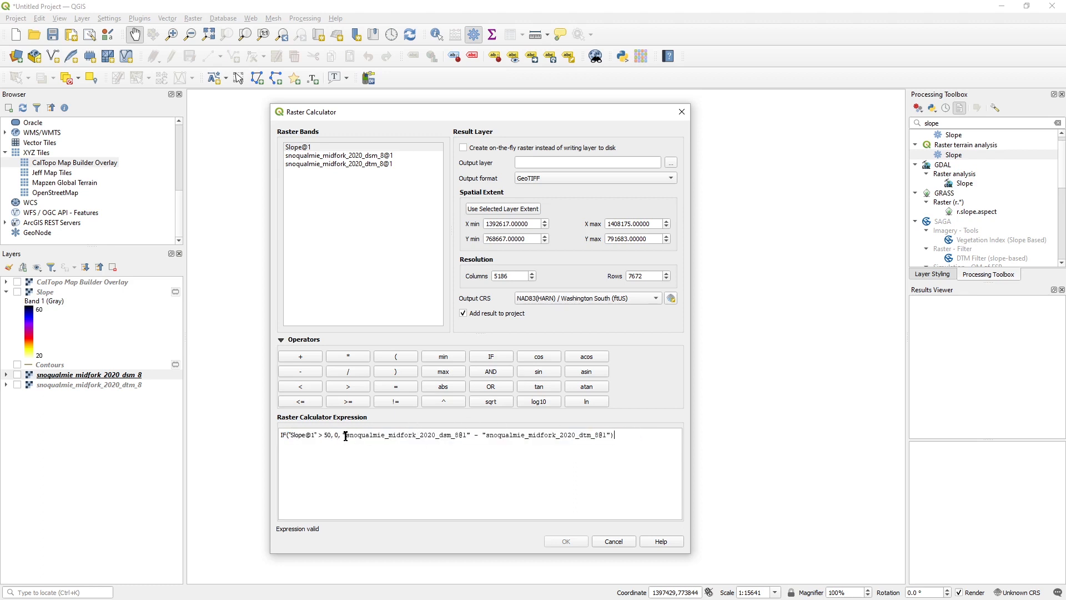
pyautogui.moveTo(343, 435); pyautogui.dragTo(610, 435)
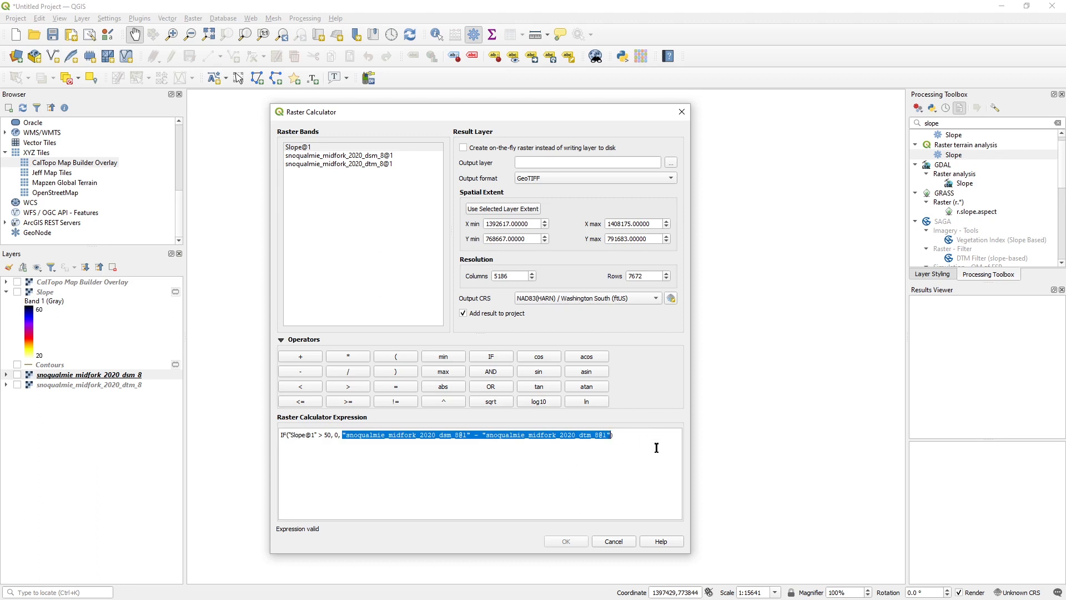
pyautogui.click(627, 447)
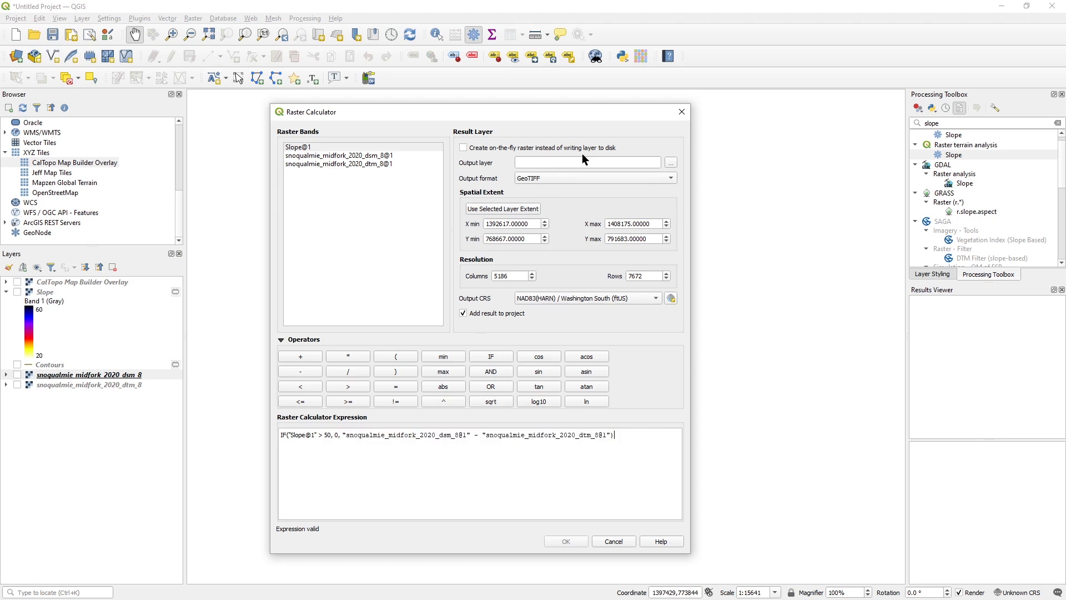
# - Set the raster calculation's output to surface.tif in the surface folder, replacing the existing file, and run it
pyautogui.click(635, 166)
pyautogui.click(670, 163)
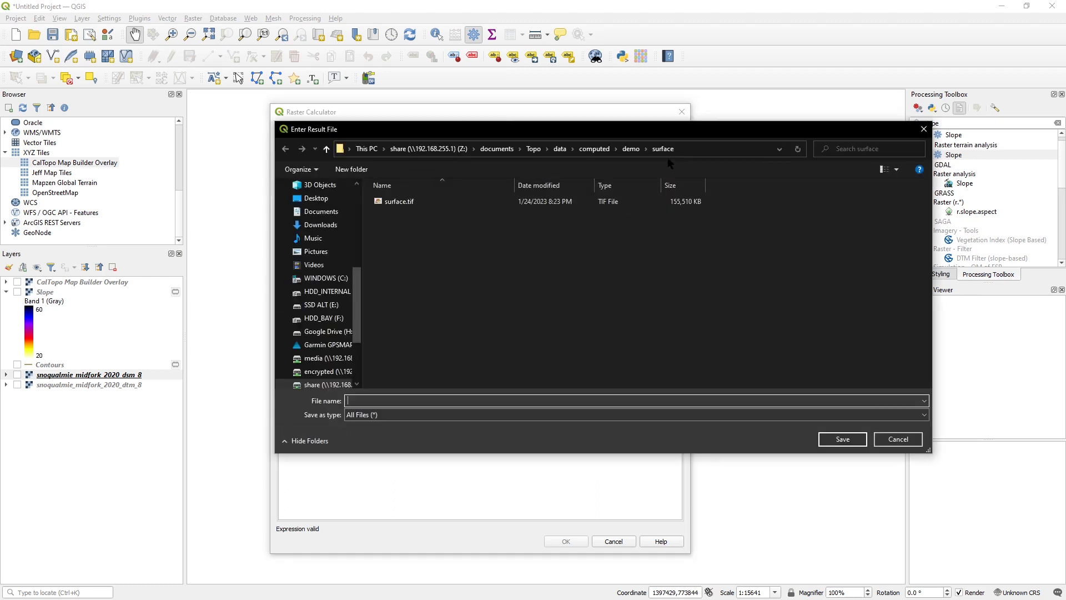
pyautogui.click(407, 203)
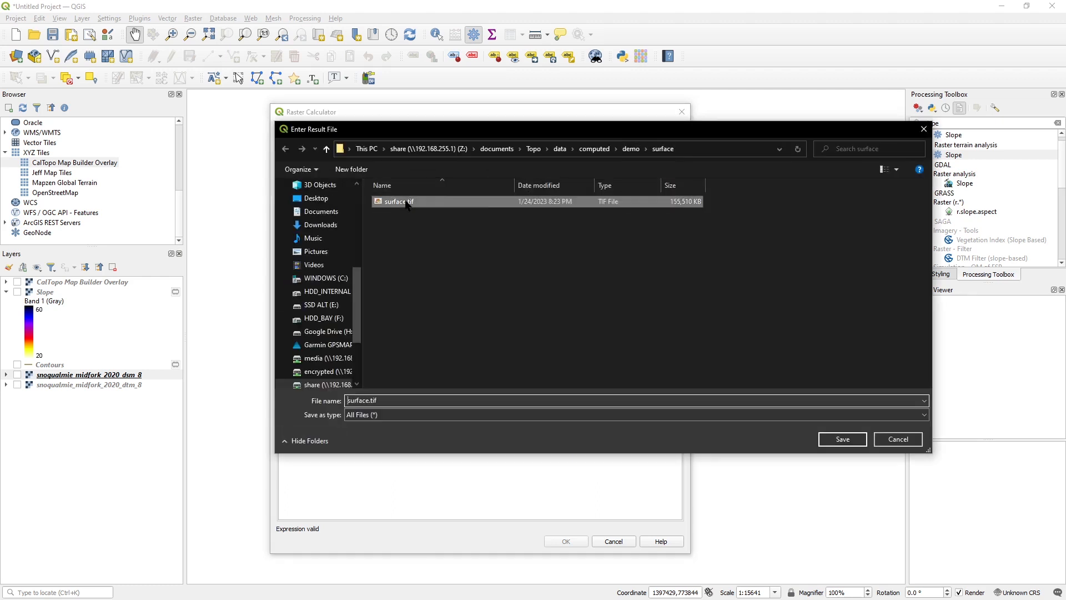
pyautogui.click(837, 437)
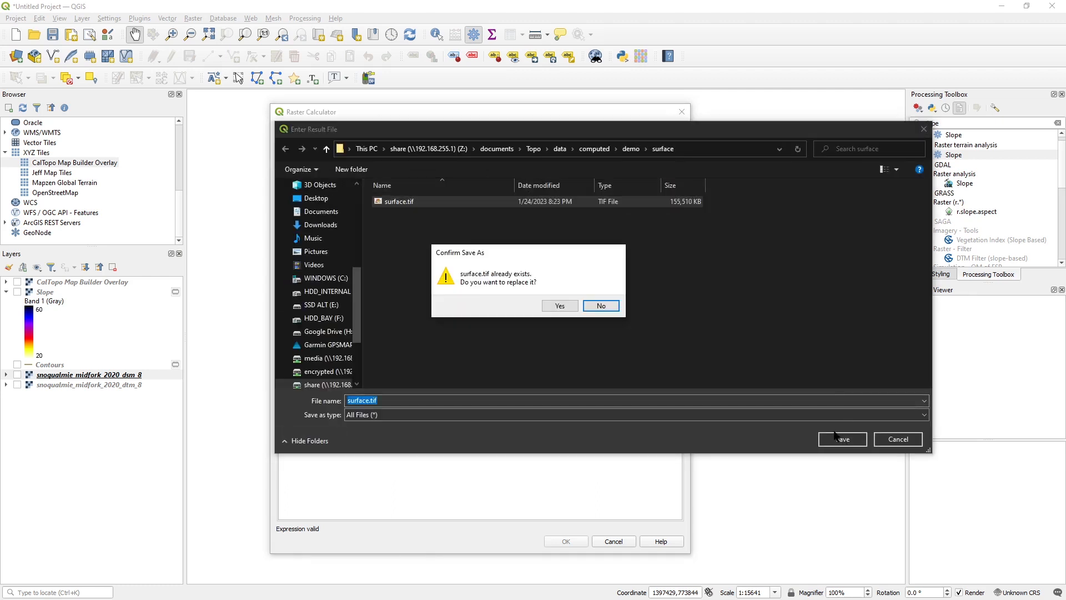
pyautogui.click(566, 303)
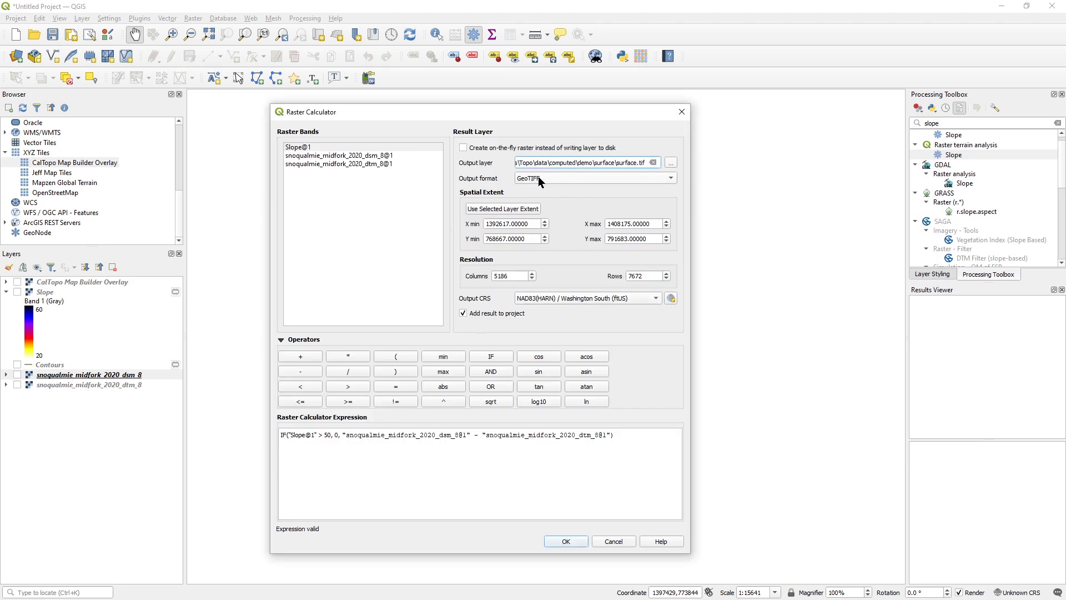
pyautogui.click(566, 540)
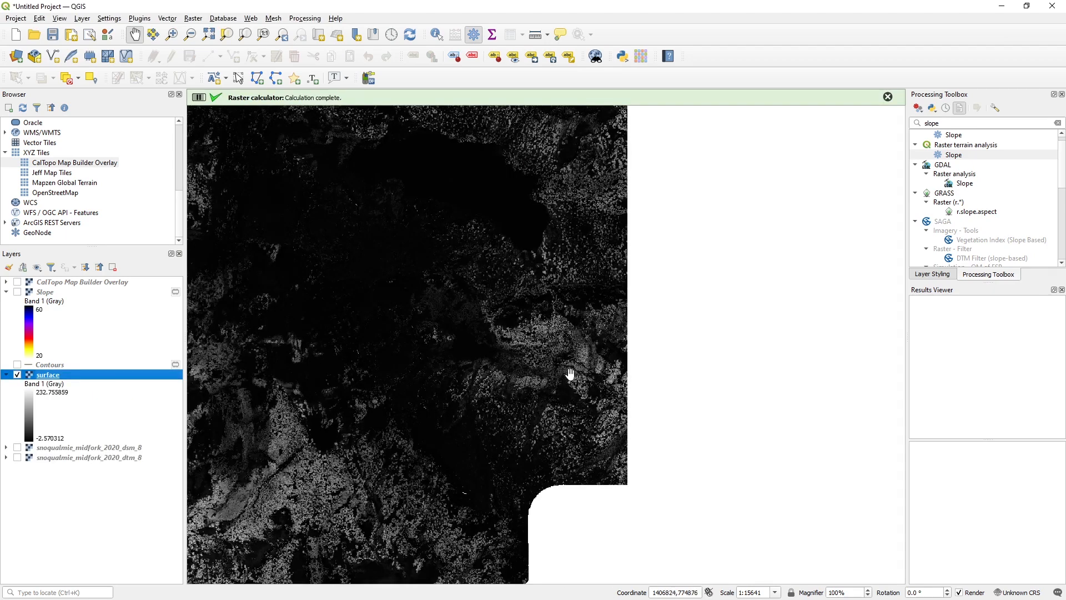
# - Examine the new surface raster and its legend, from individual tree detail out to the whole area
pyautogui.click(7, 375)
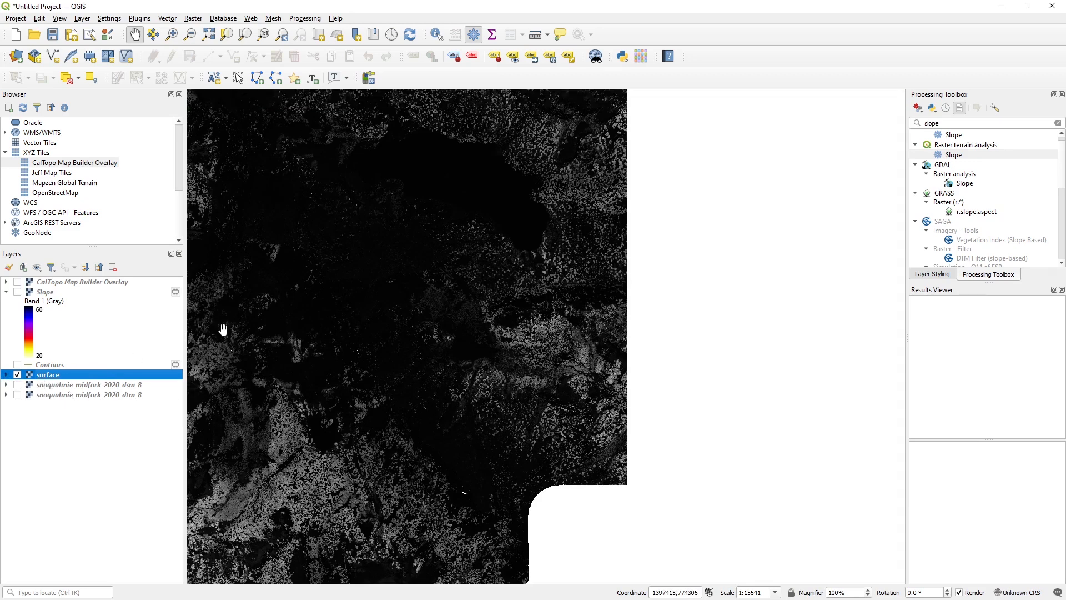
pyautogui.moveTo(448, 415); pyautogui.dragTo(478, 388)
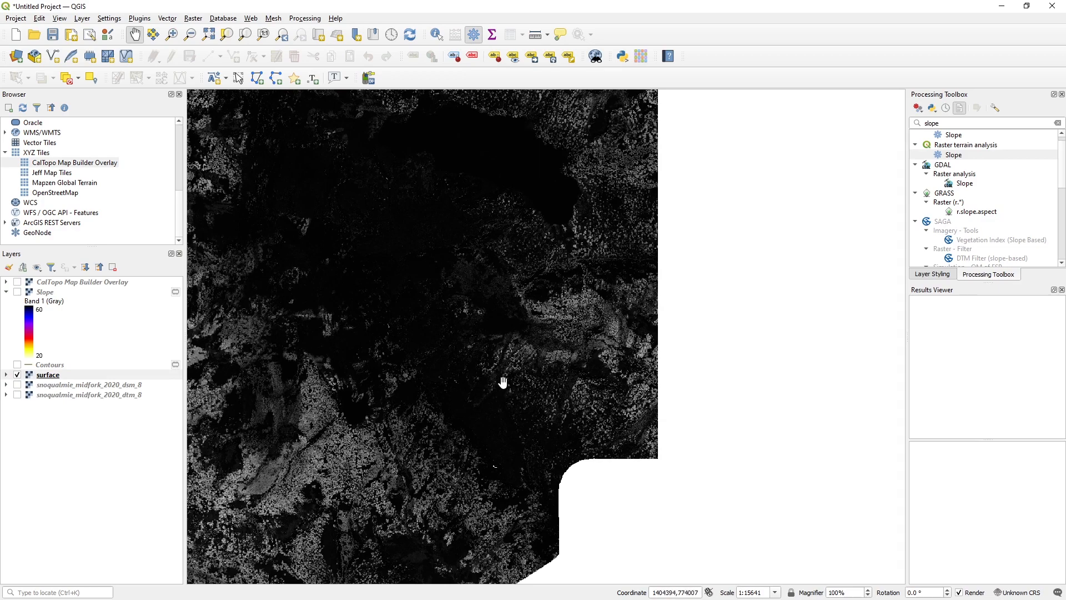
pyautogui.scroll(1, 490, 380)
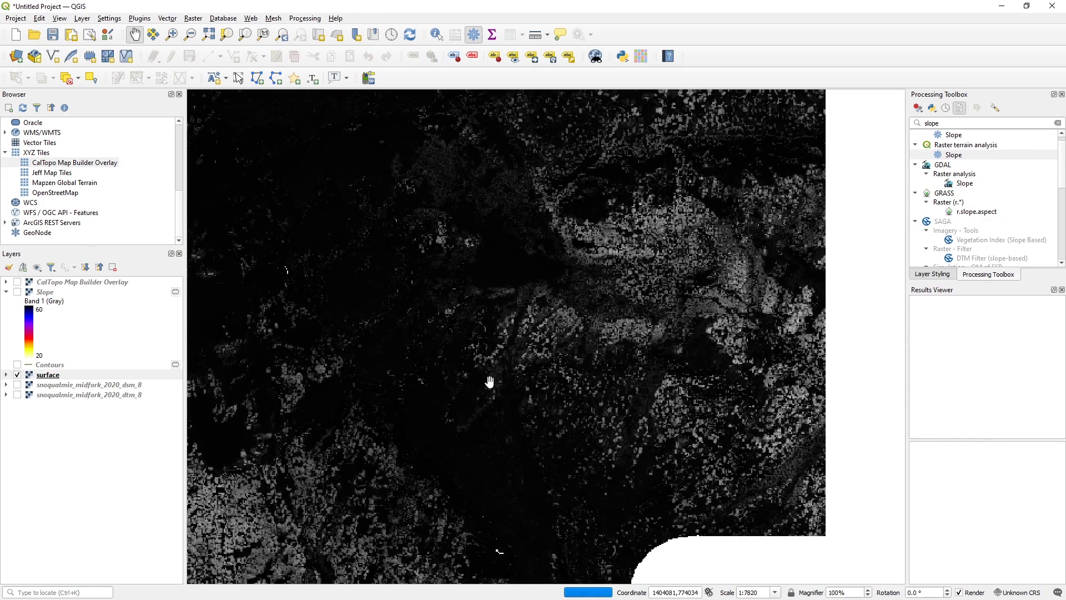
pyautogui.click(8, 376)
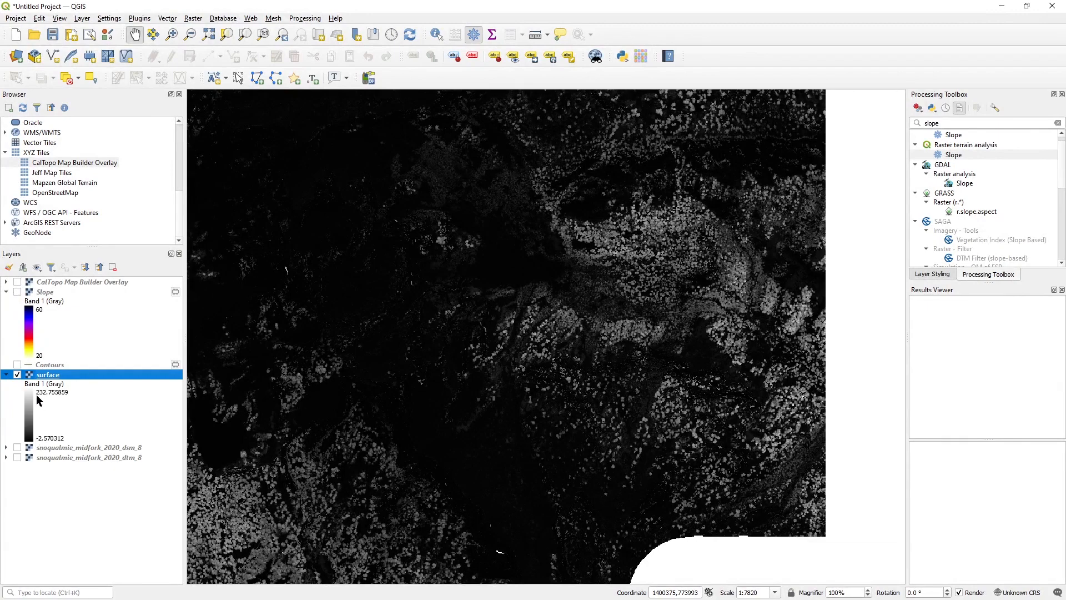
pyautogui.scroll(1, 550, 384)
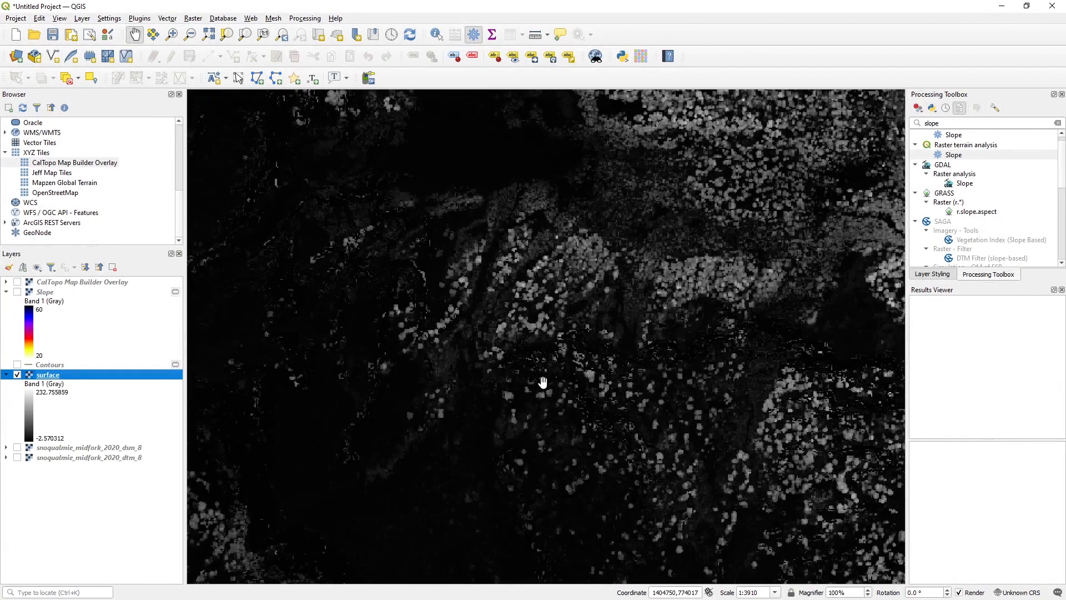
pyautogui.moveTo(570, 351); pyautogui.dragTo(487, 400)
pyautogui.moveTo(590, 386); pyautogui.dragTo(518, 365)
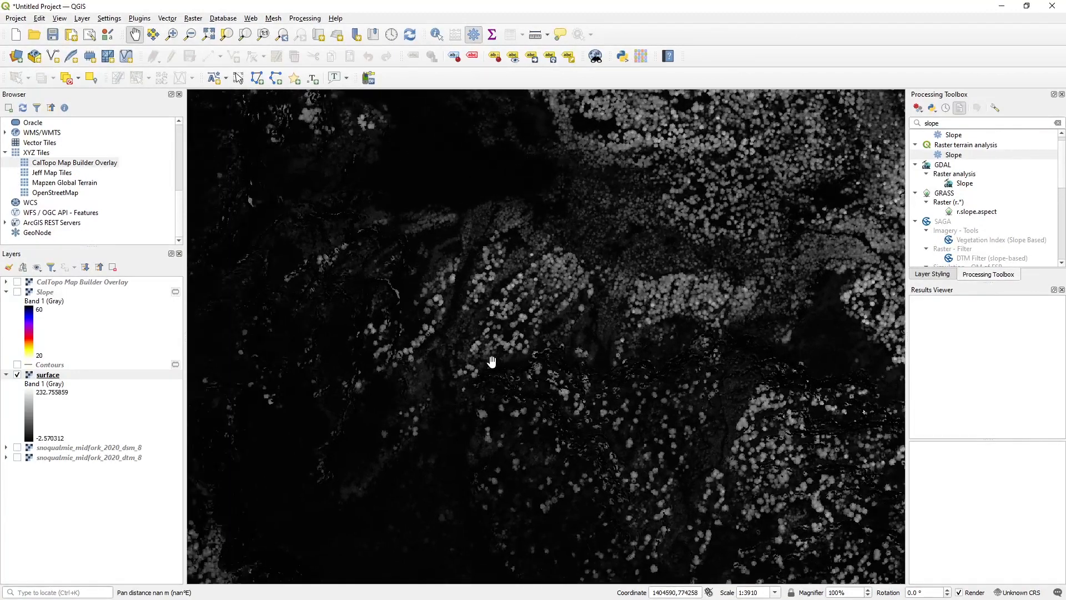
pyautogui.scroll(1, 470, 370)
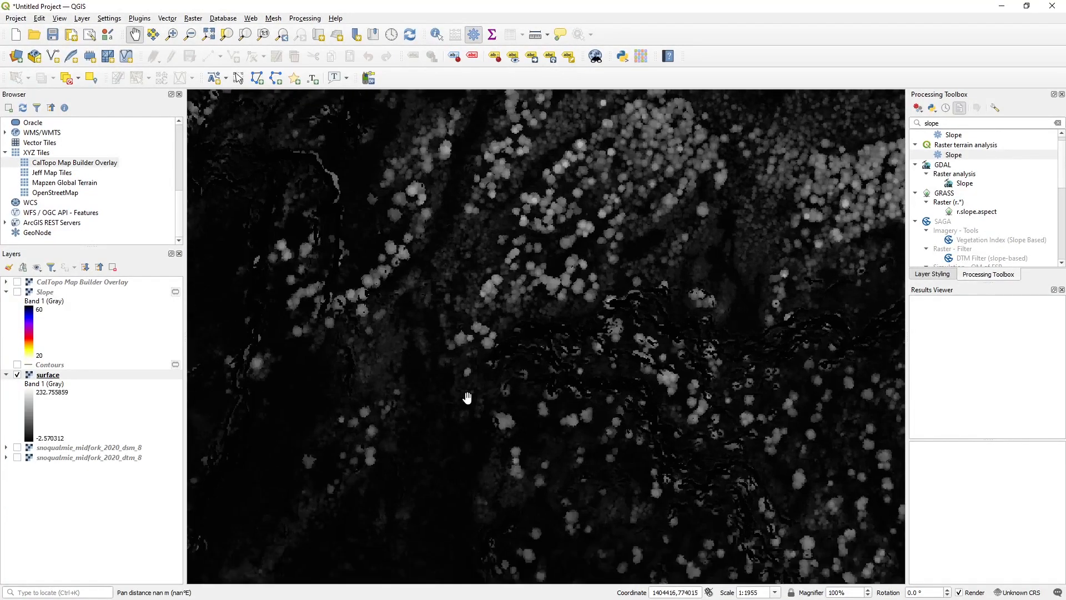
pyautogui.scroll(-2, 466, 397)
pyautogui.scroll(-2, 575, 439)
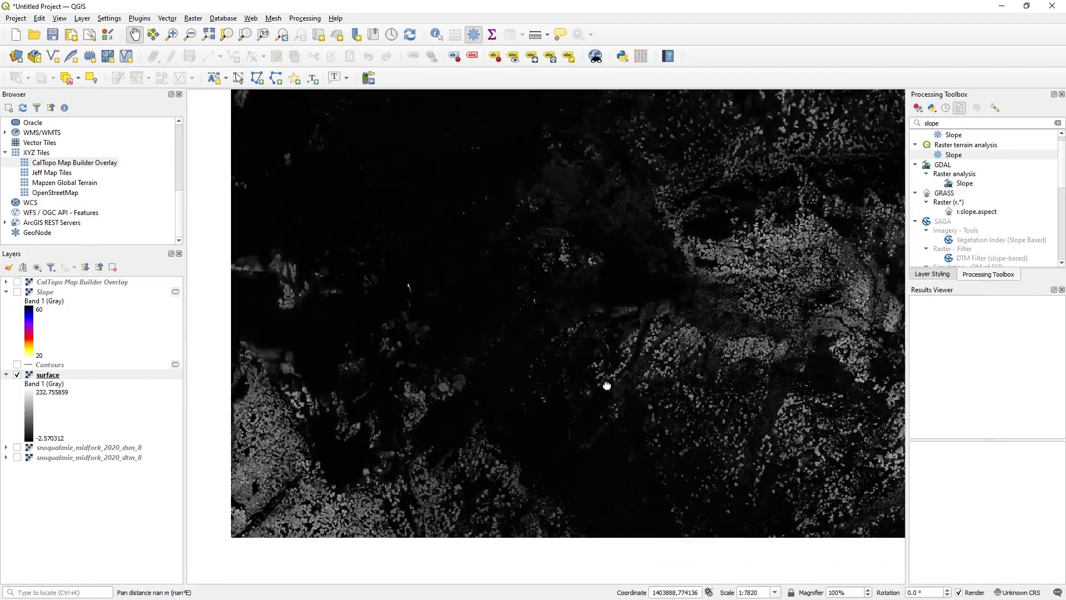
pyautogui.scroll(1, 550, 378)
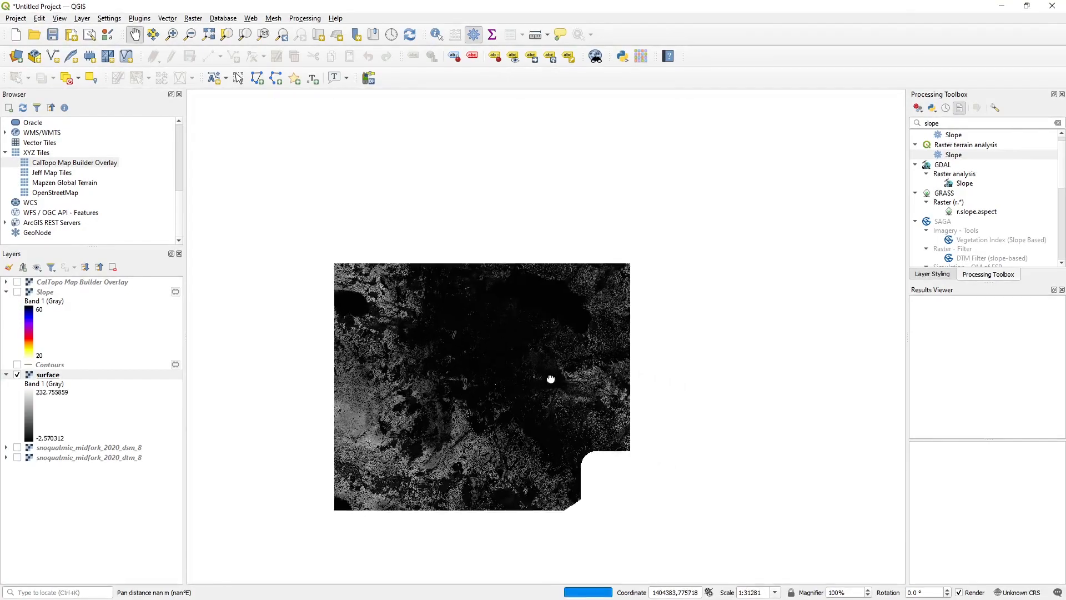
# - Open the surface layer's symbology settings and set the render type to Singleband pseudocolor
pyautogui.click(57, 378)
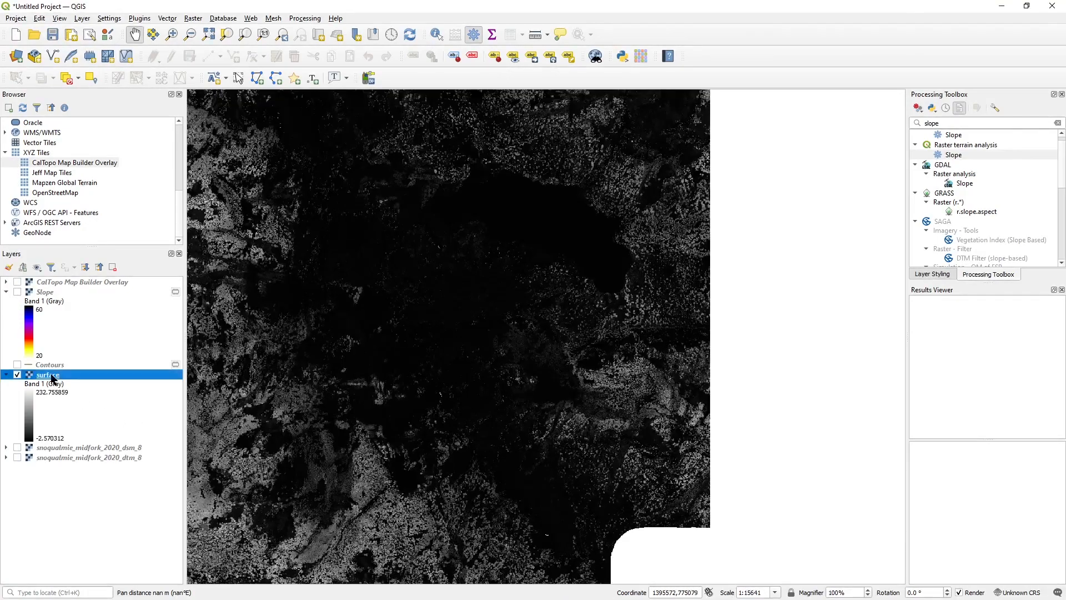
pyautogui.rightClick(57, 378)
pyautogui.click(108, 592)
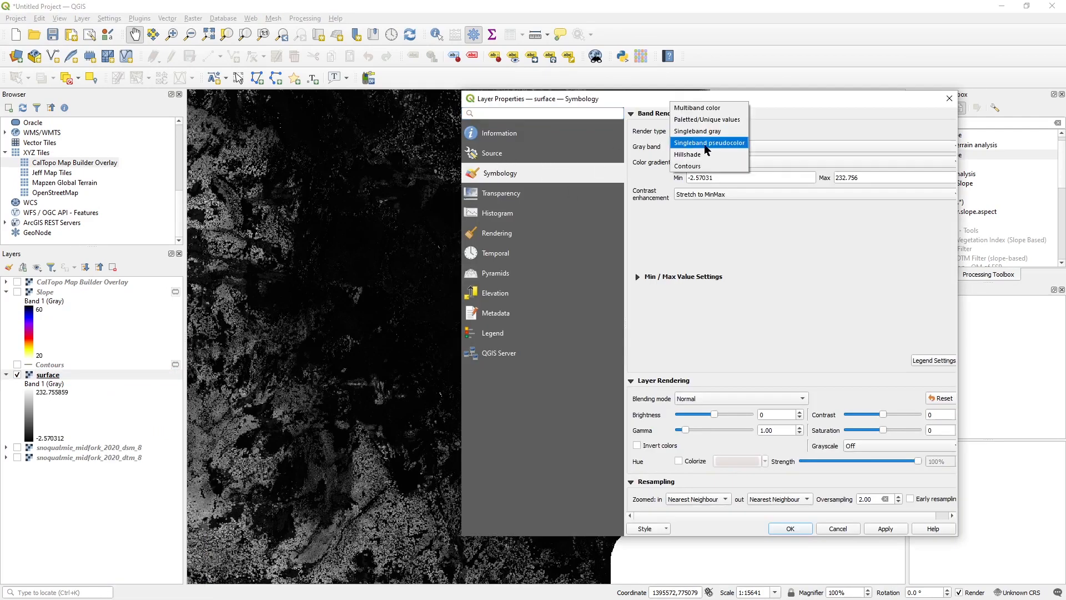
pyautogui.click(706, 142)
pyautogui.moveTo(689, 109); pyautogui.dragTo(734, 116)
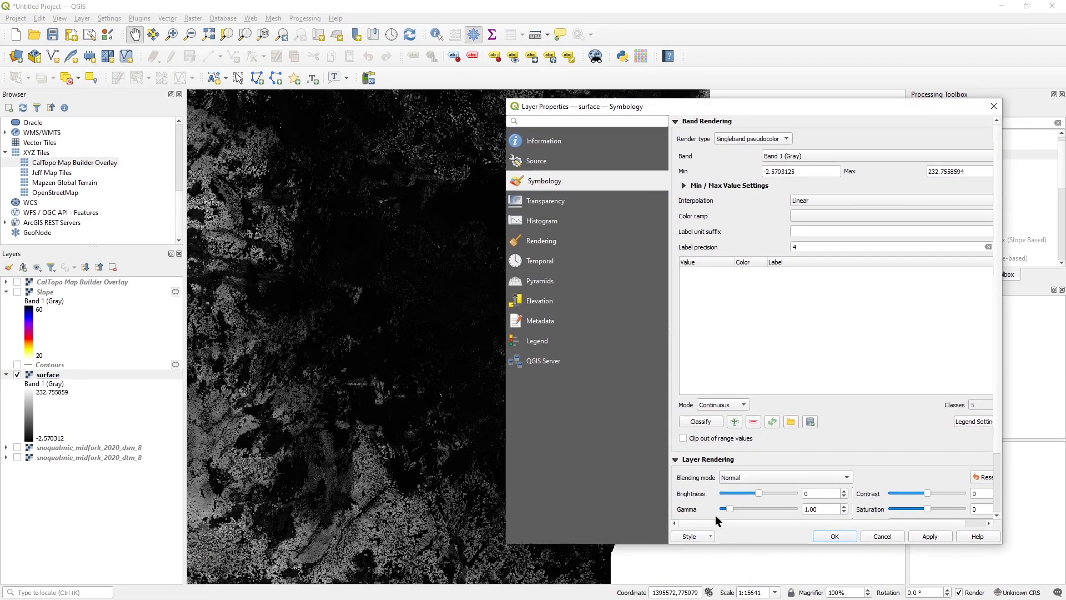
pyautogui.click(693, 540)
pyautogui.click(701, 449)
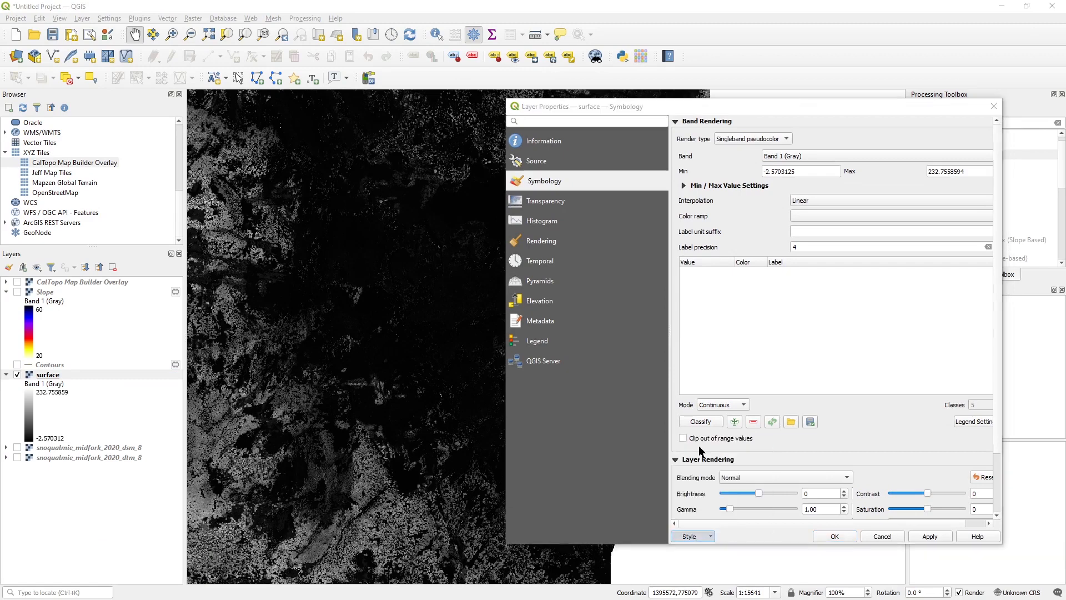
pyautogui.doubleClick(568, 277)
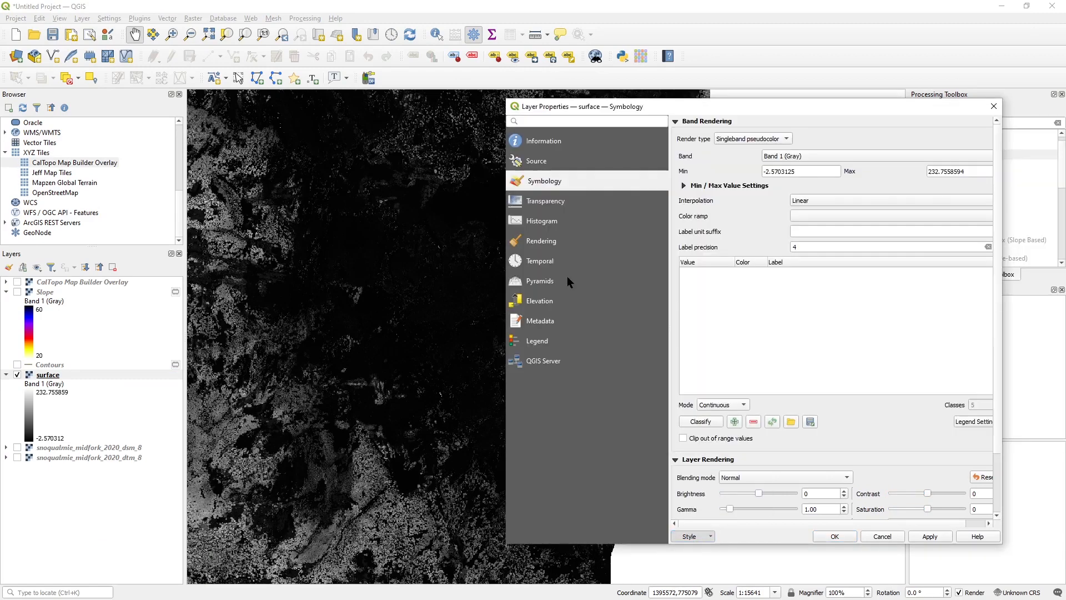
# - Load the newest vegetation style file onto the surface layer, apply it and look over the green vegetation shading
pyautogui.click(709, 537)
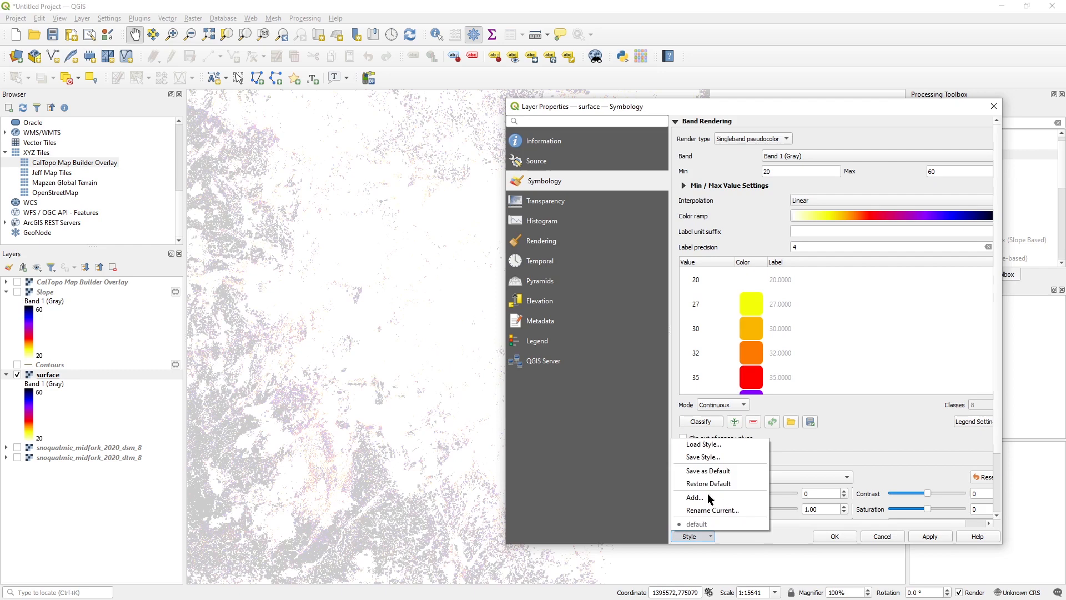
pyautogui.click(701, 445)
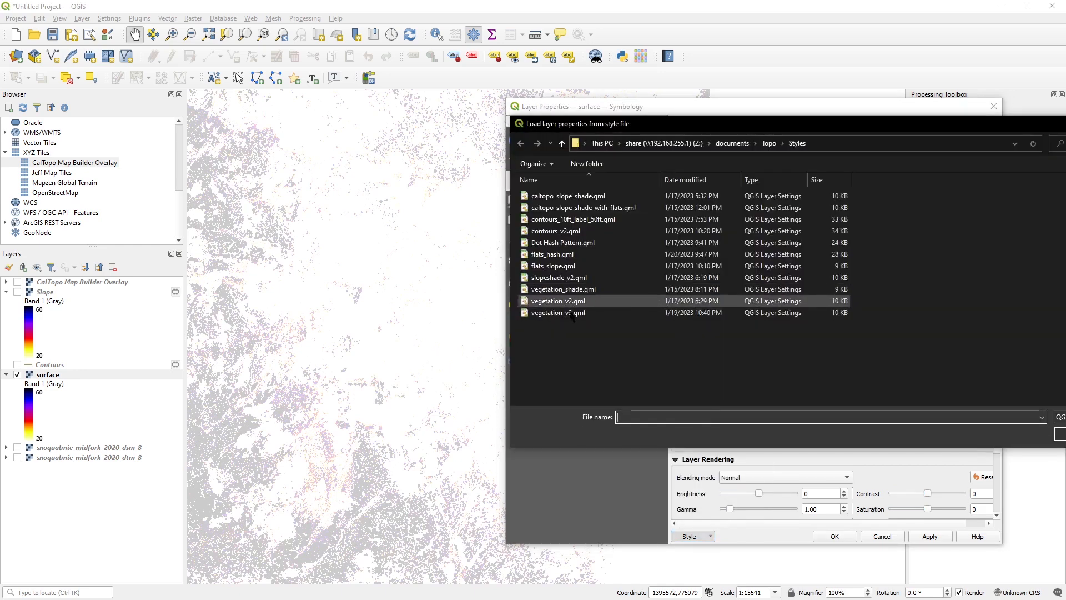
pyautogui.doubleClick(569, 312)
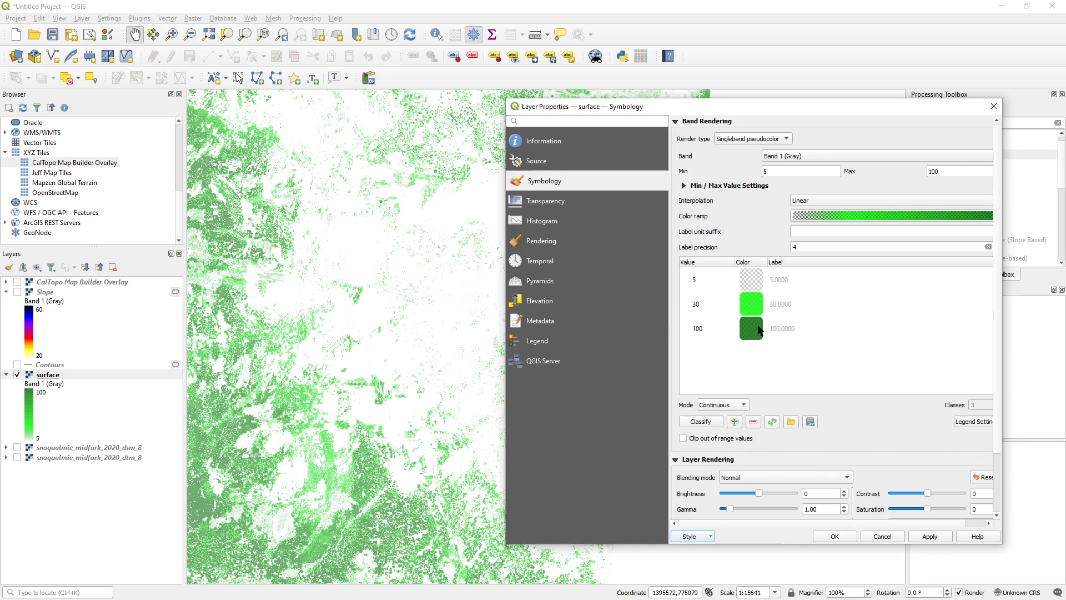
pyautogui.click(930, 539)
pyautogui.click(849, 540)
pyautogui.scroll(1, 511, 354)
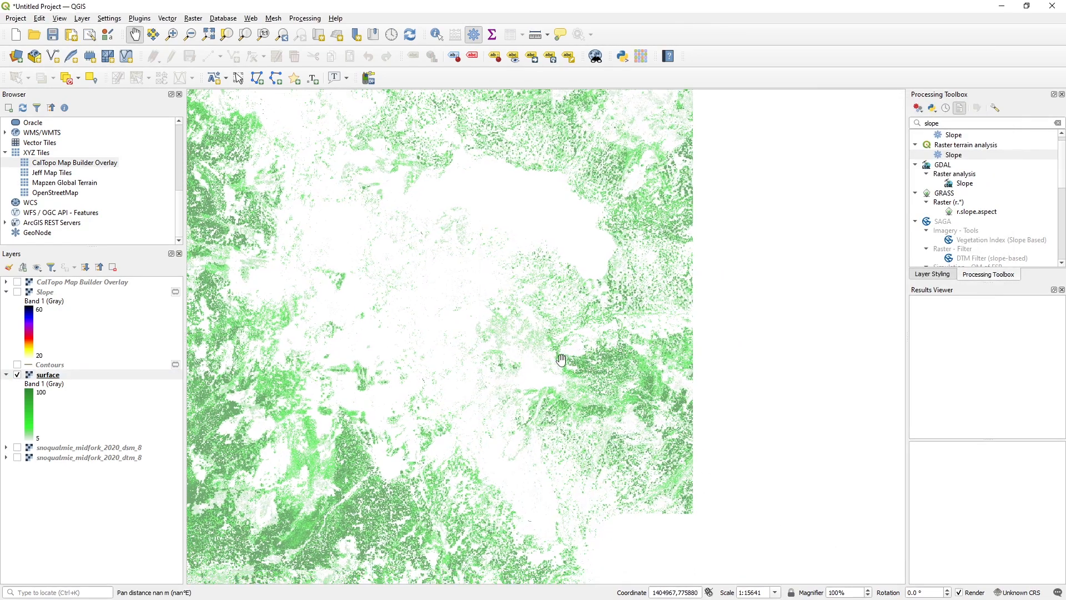
pyautogui.moveTo(484, 354); pyautogui.dragTo(575, 331)
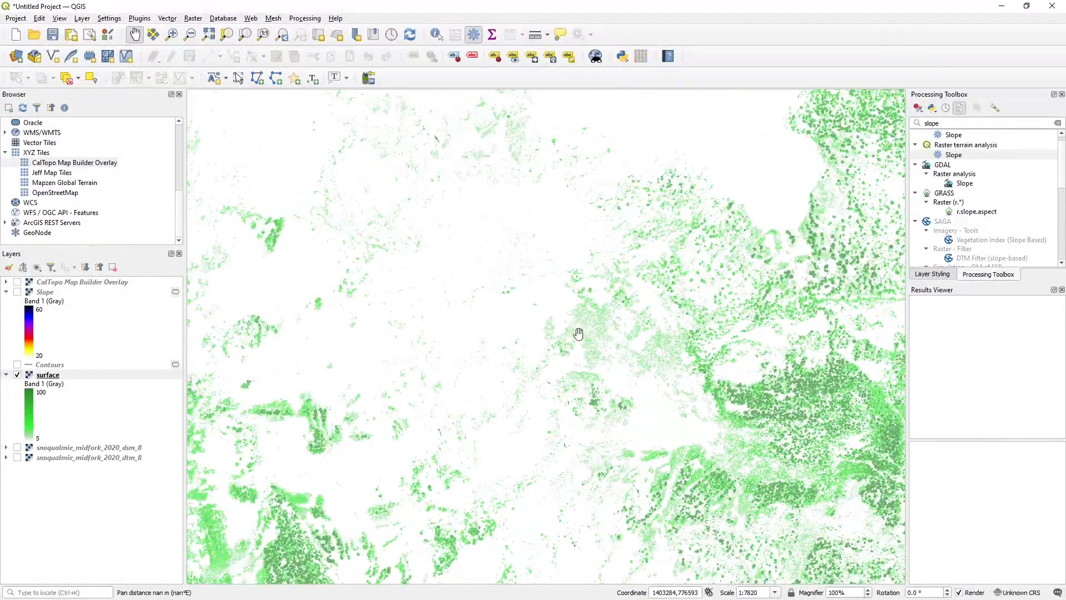
# - Move the Slope layer directly beneath the surface layer, collapse both legends and make both layers visible
pyautogui.click(17, 374)
pyautogui.moveTo(47, 293); pyautogui.dragTo(56, 447)
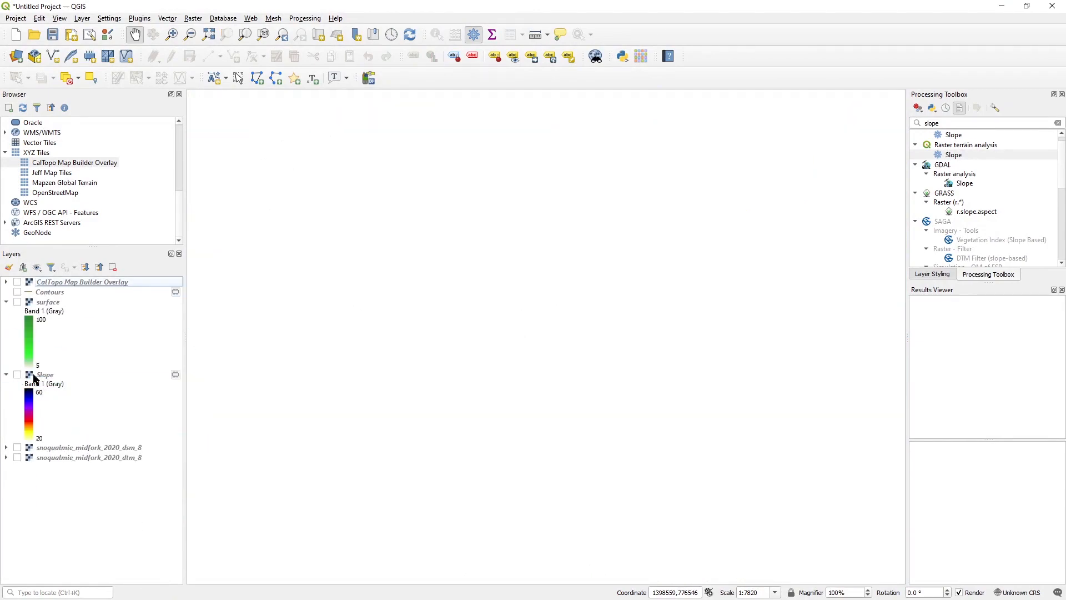
pyautogui.click(6, 374)
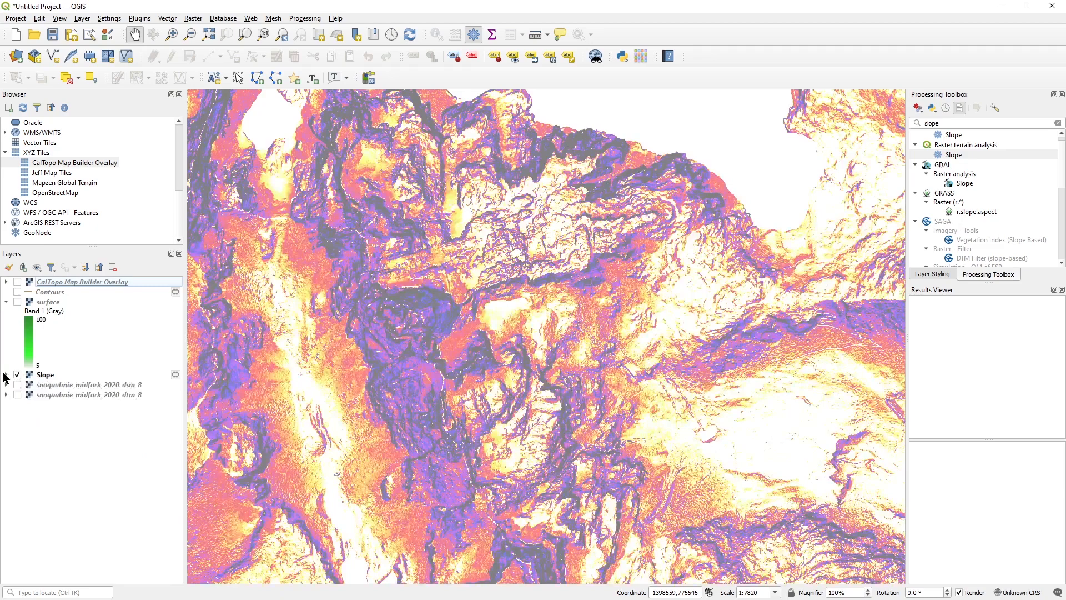
pyautogui.click(6, 302)
pyautogui.click(17, 302)
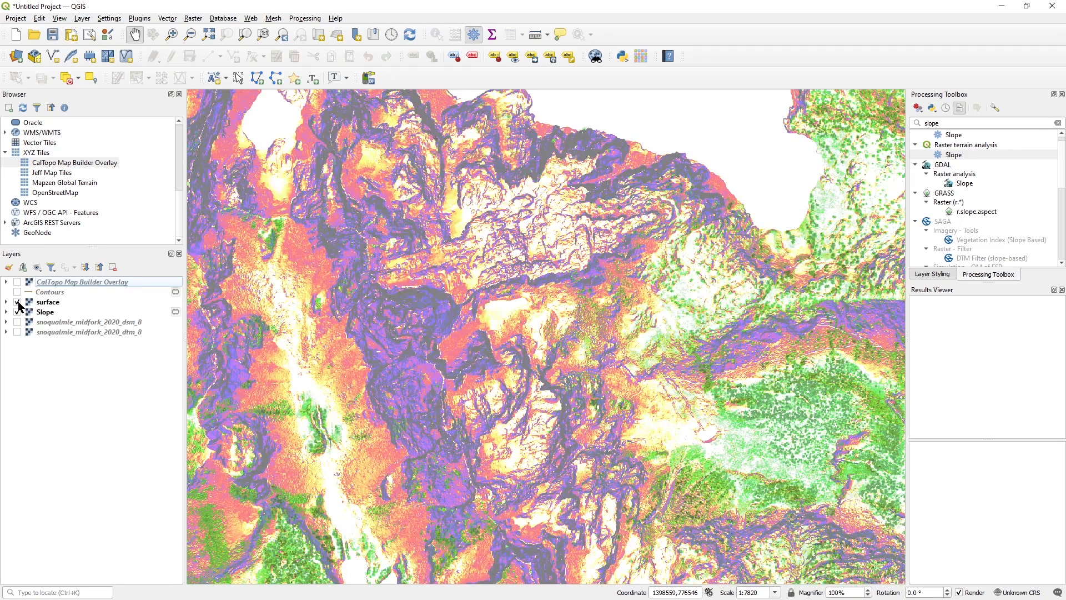
# - Turn on the Contours and CalTopo Map Builder Overlay layers and look over the combined map
pyautogui.scroll(1, 571, 357)
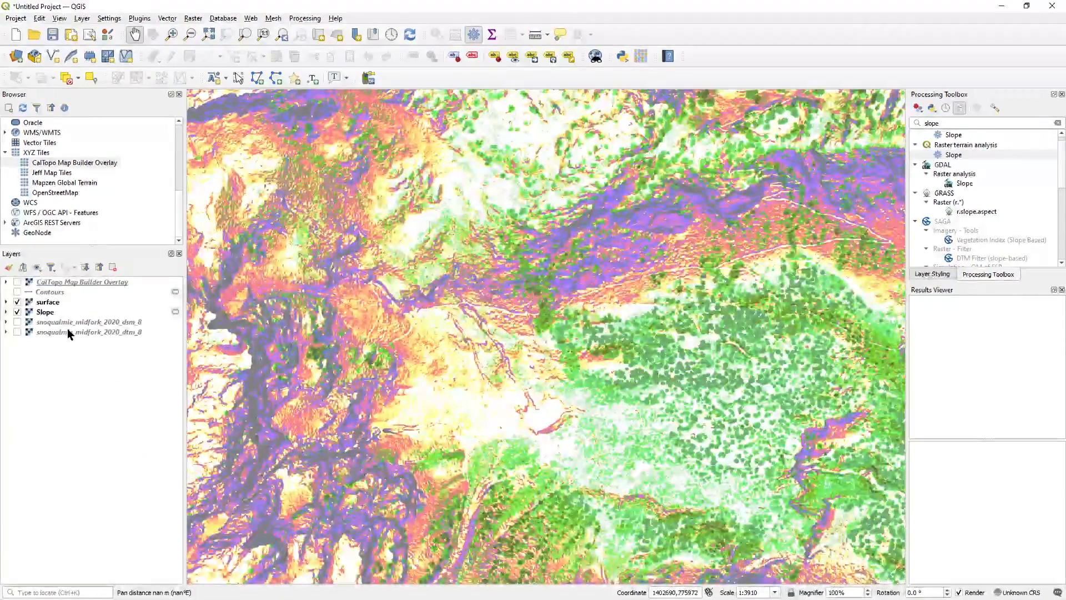
pyautogui.click(17, 291)
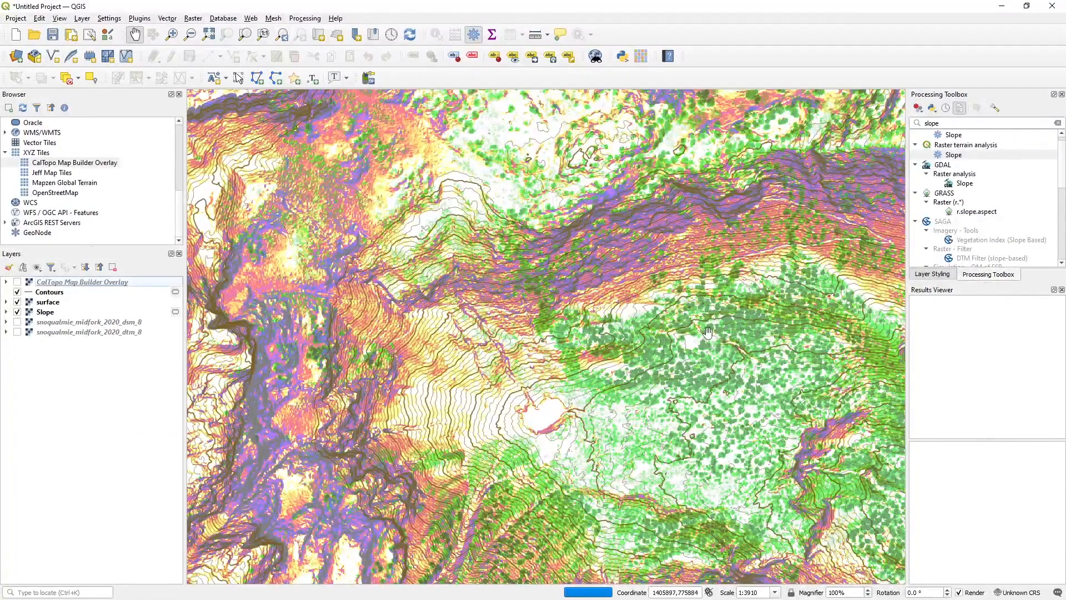
pyautogui.click(18, 282)
pyautogui.scroll(-1, 567, 314)
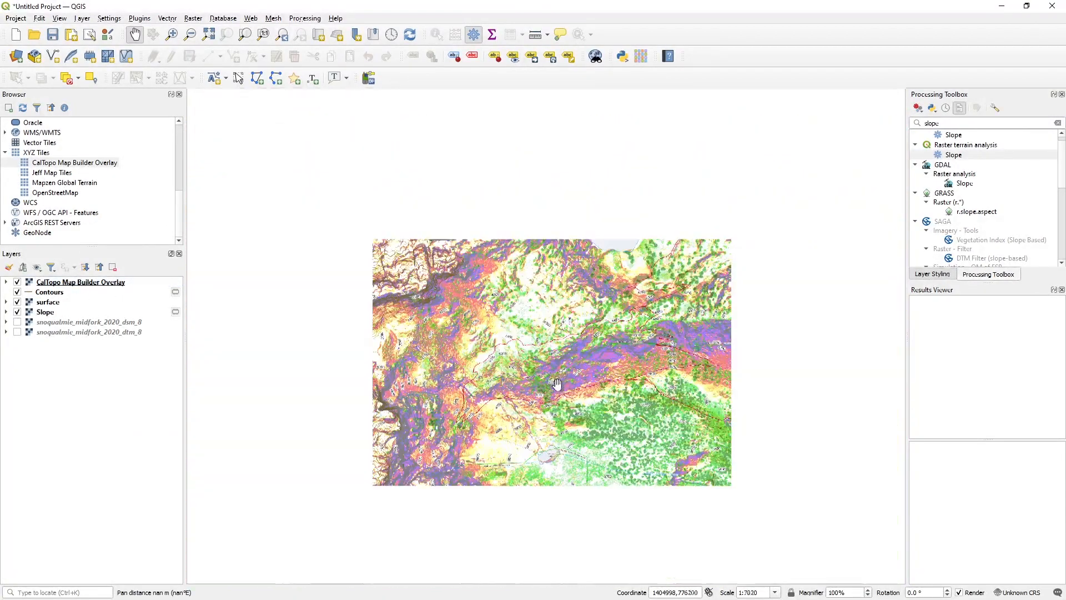
pyautogui.moveTo(598, 273); pyautogui.dragTo(492, 307)
pyautogui.moveTo(553, 373); pyautogui.dragTo(495, 261)
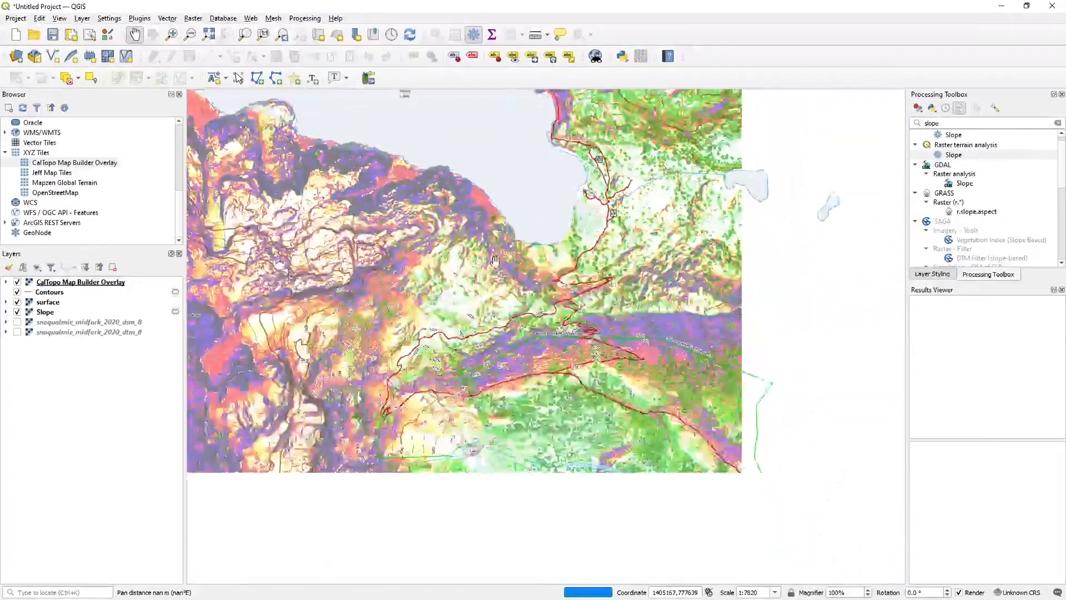
pyautogui.moveTo(490, 359); pyautogui.dragTo(466, 317)
pyautogui.scroll(1, 466, 317)
pyautogui.scroll(1, 447, 329)
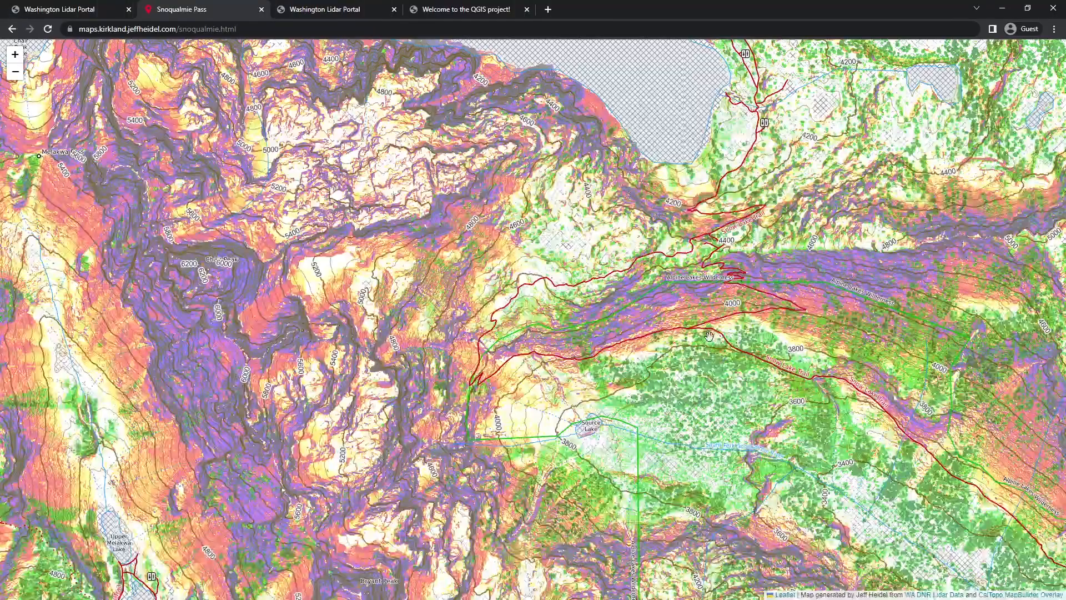
# - Switch to the Snoqualmie Pass web map in the browser and examine it from the Source Lake area out to the wider region
pyautogui.moveTo(709, 337); pyautogui.dragTo(645, 287)
pyautogui.scroll(-1, 644, 336)
pyautogui.moveTo(671, 371); pyautogui.dragTo(658, 384)
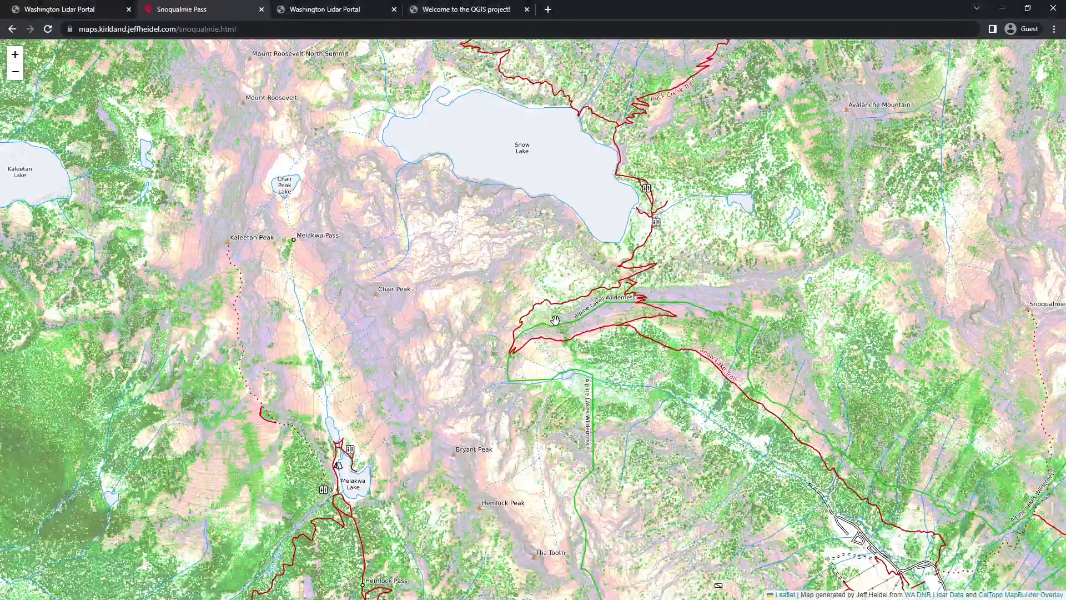
pyautogui.moveTo(554, 320); pyautogui.dragTo(537, 352)
pyautogui.scroll(-1, 524, 367)
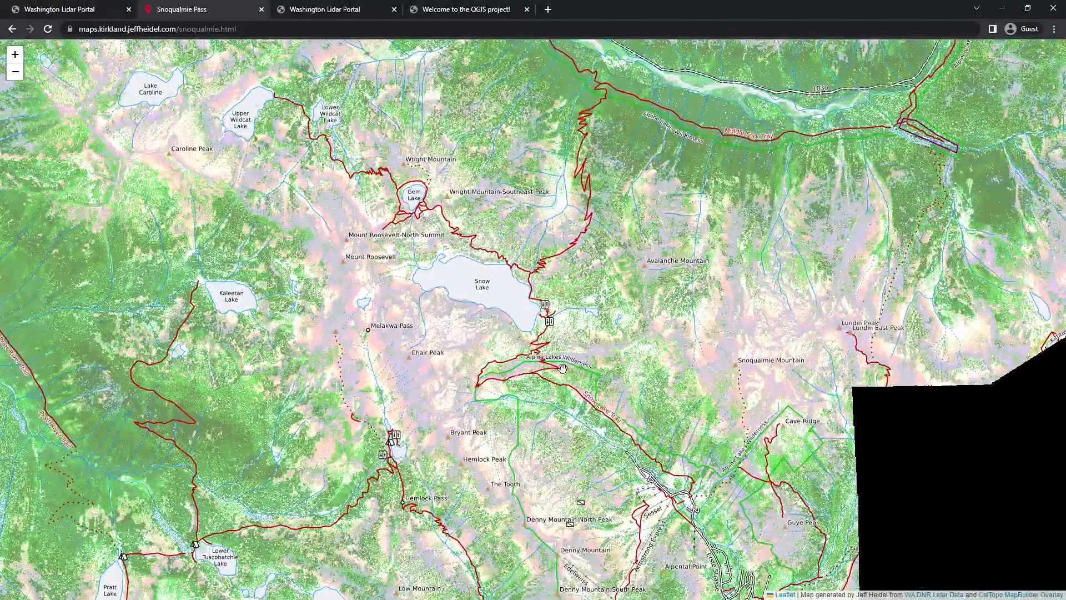
pyautogui.scroll(-1, 562, 368)
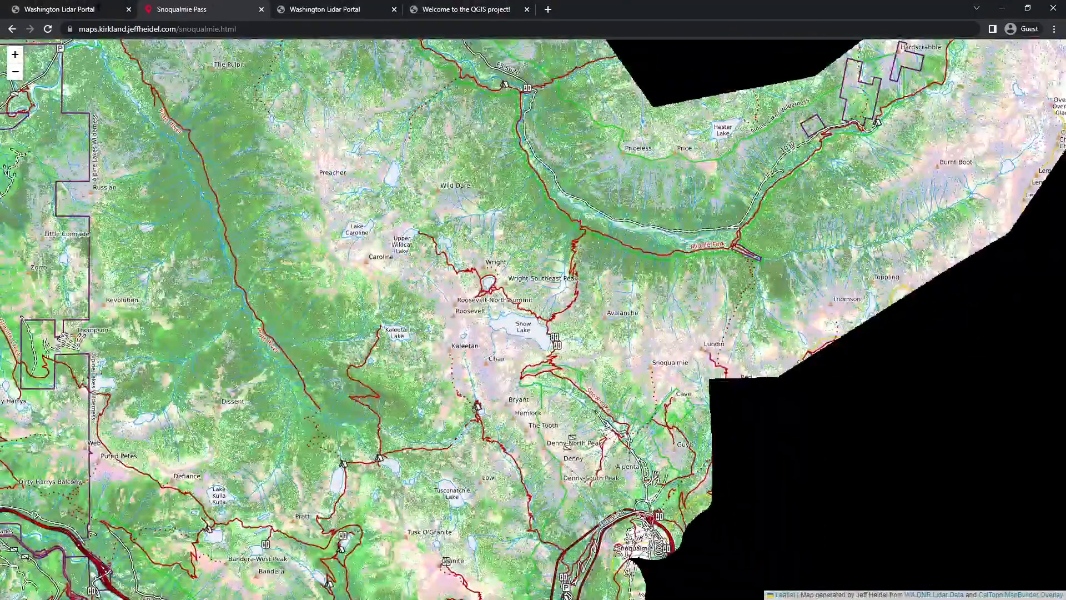
# - Switch to QGIS, view the full extent of the lidar-covered map area and search the processing tools for "mosaic"
pyautogui.click(92, 9)
pyautogui.click(178, 9)
pyautogui.hotkey('alt', 'Tab')
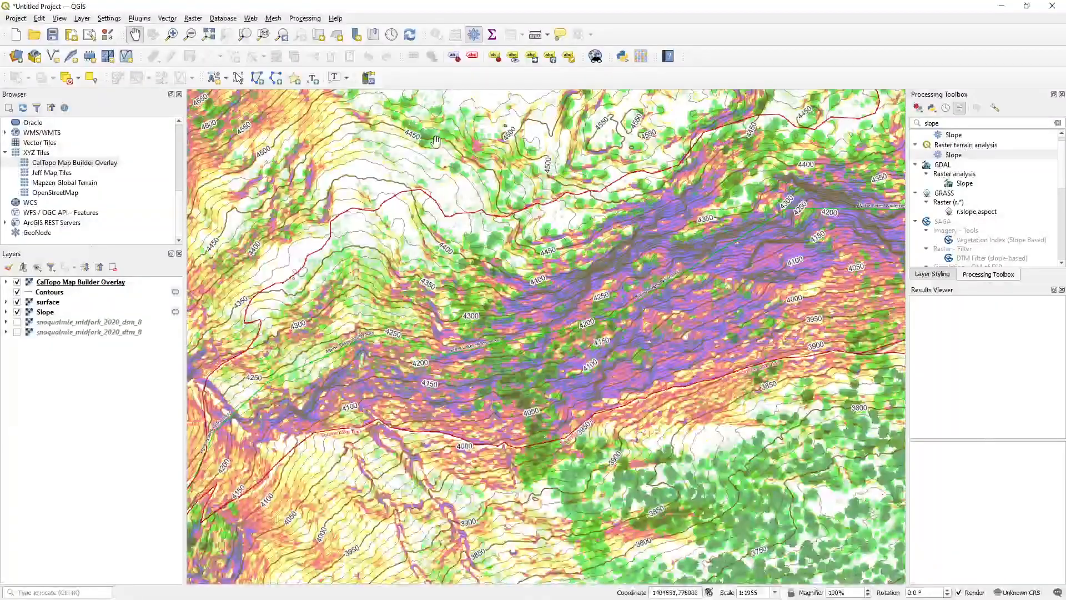
pyautogui.scroll(-5, 436, 140)
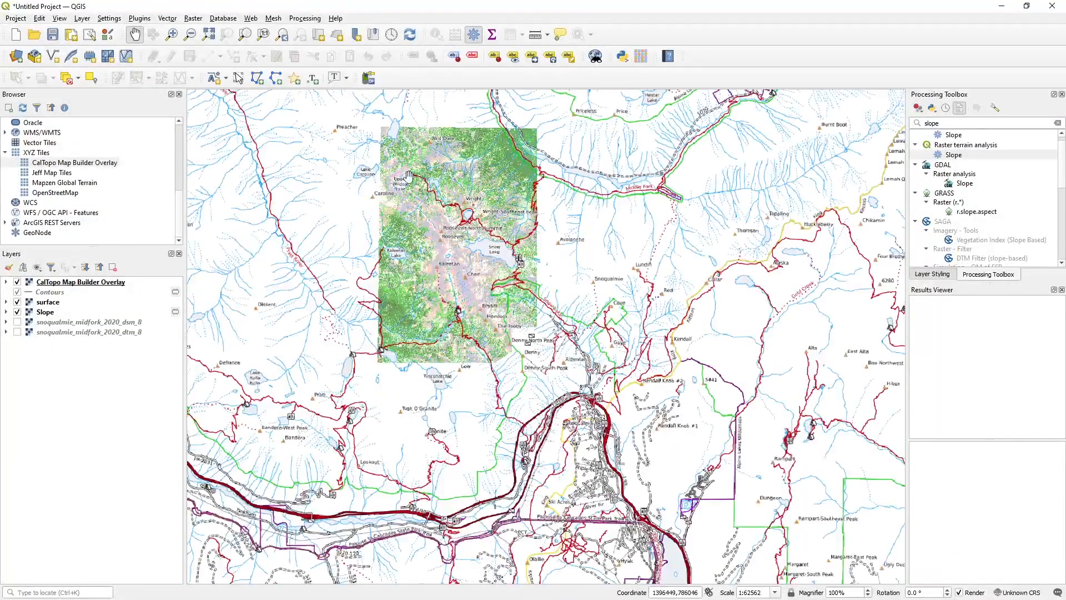
pyautogui.moveTo(532, 303); pyautogui.dragTo(552, 389)
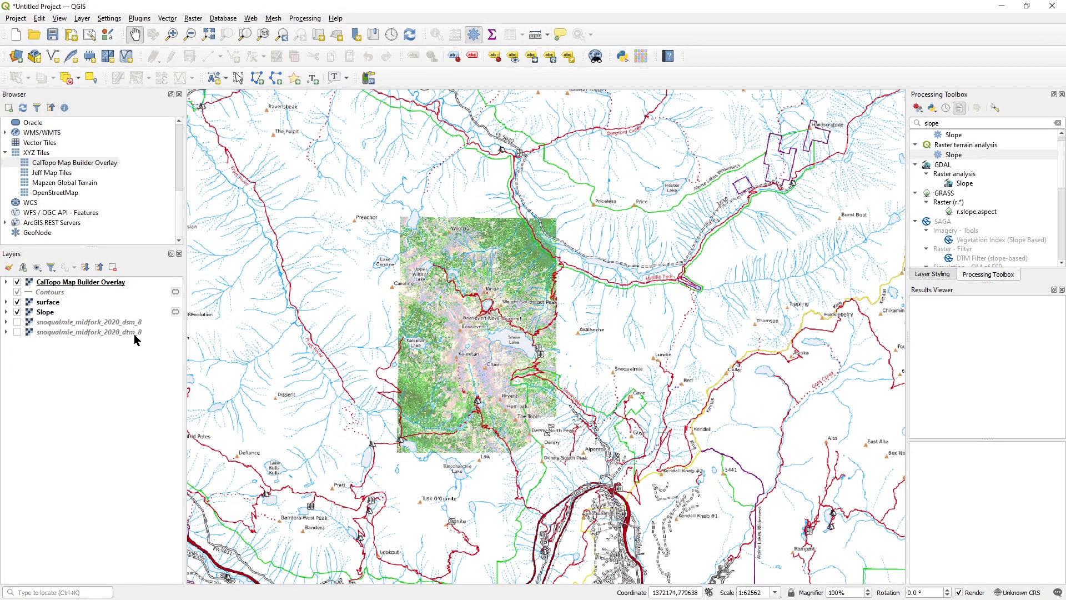
pyautogui.doubleClick(944, 123)
pyautogui.write('mosaic')
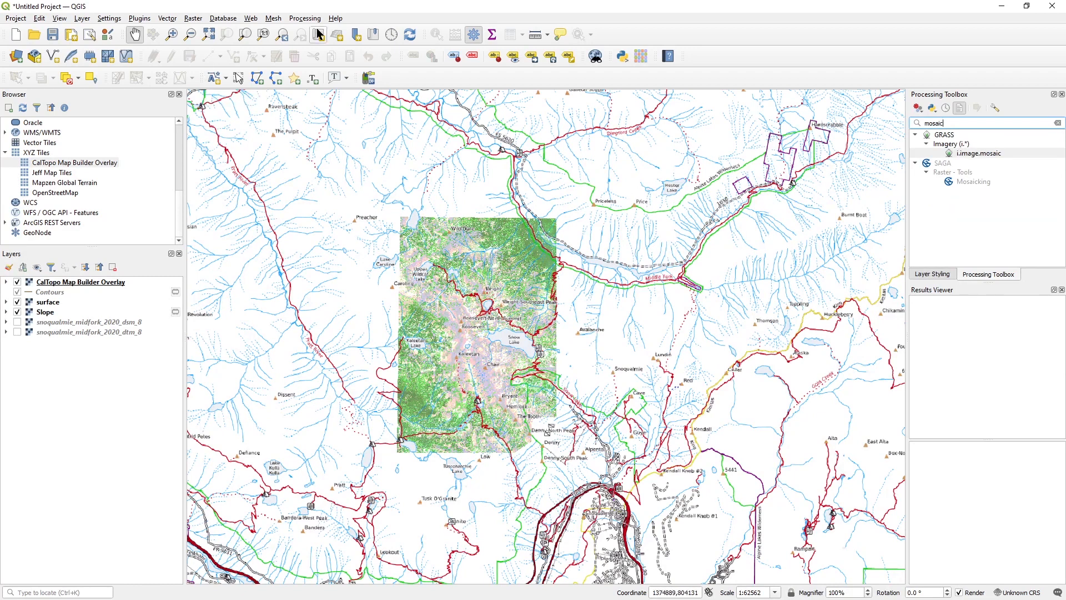
# - Switch to the Snoqualmie Pass web map in the browser and examine its whole coverage, from the North Bend area to Snow Lake
pyautogui.hotkey('alt', 'Tab')
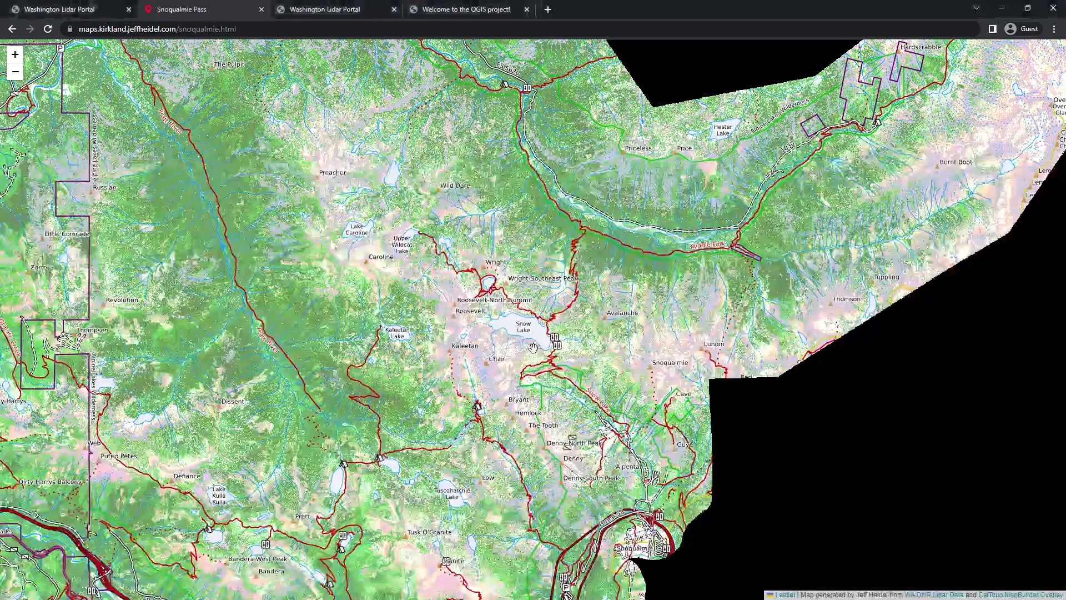
pyautogui.scroll(-4, 483, 293)
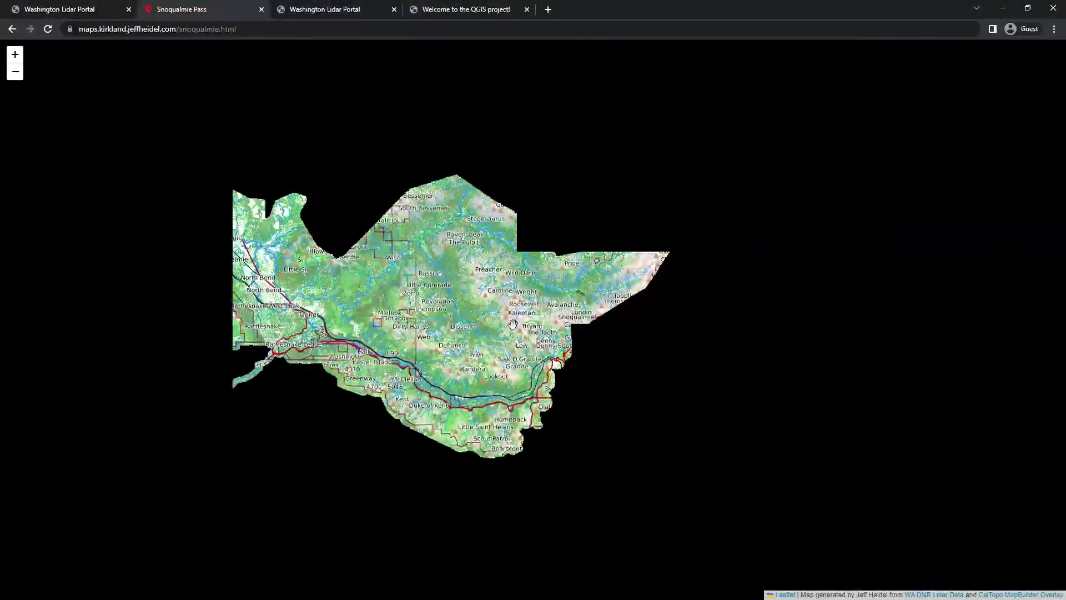
pyautogui.moveTo(430, 298); pyautogui.dragTo(432, 285)
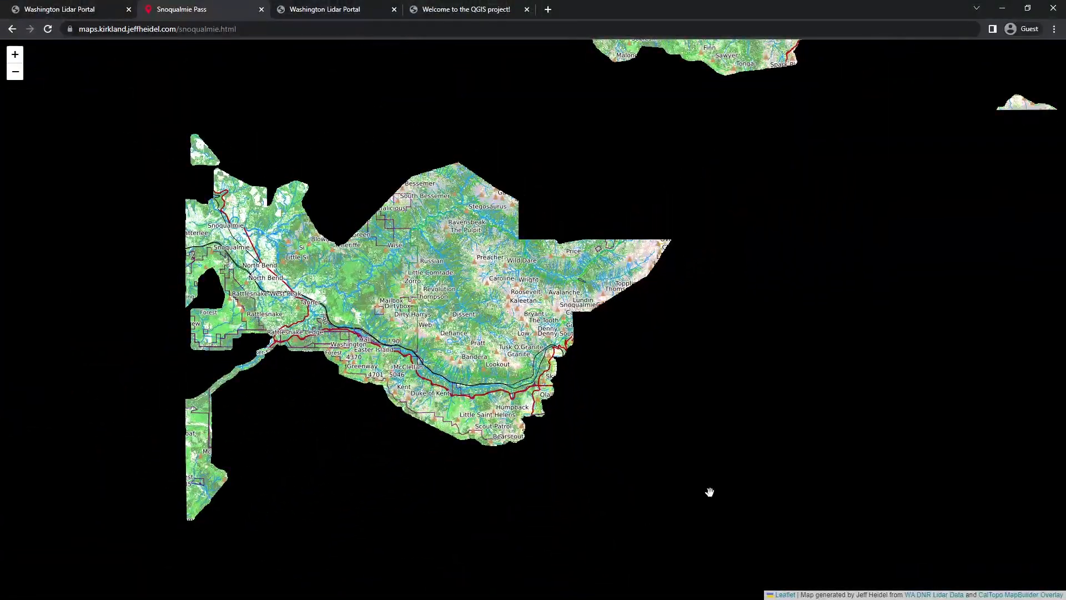
pyautogui.scroll(2, 546, 329)
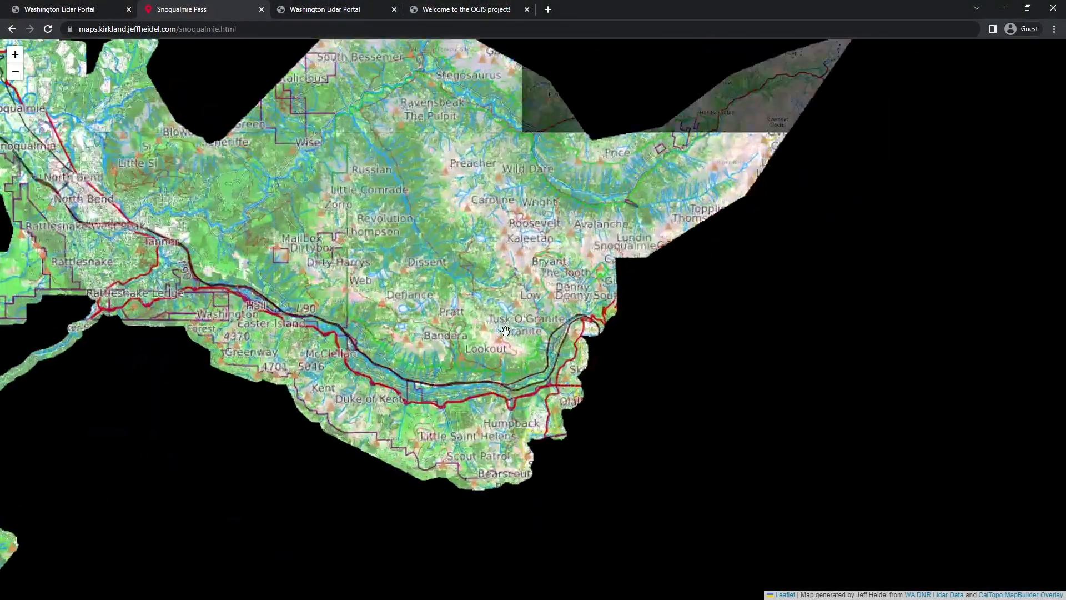
pyautogui.moveTo(544, 296); pyautogui.dragTo(527, 352)
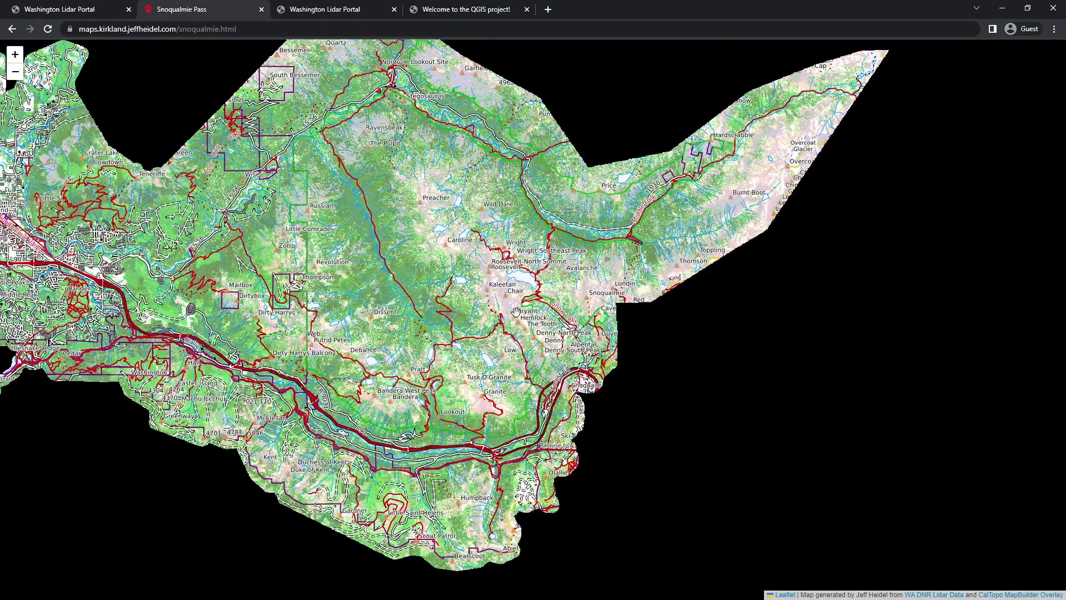
pyautogui.scroll(2, 516, 312)
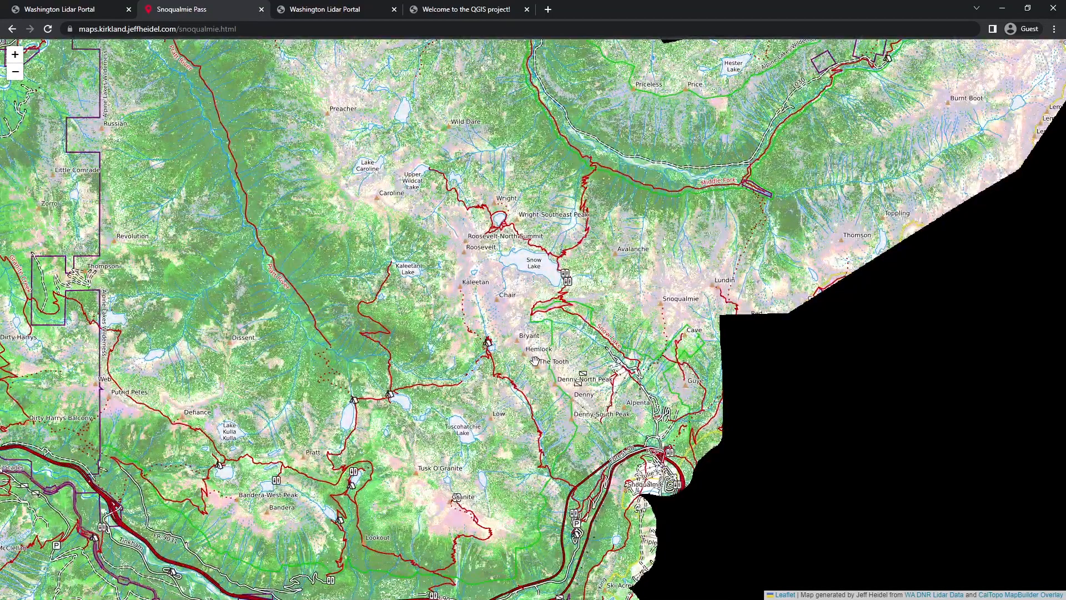
pyautogui.moveTo(532, 364); pyautogui.dragTo(477, 364)
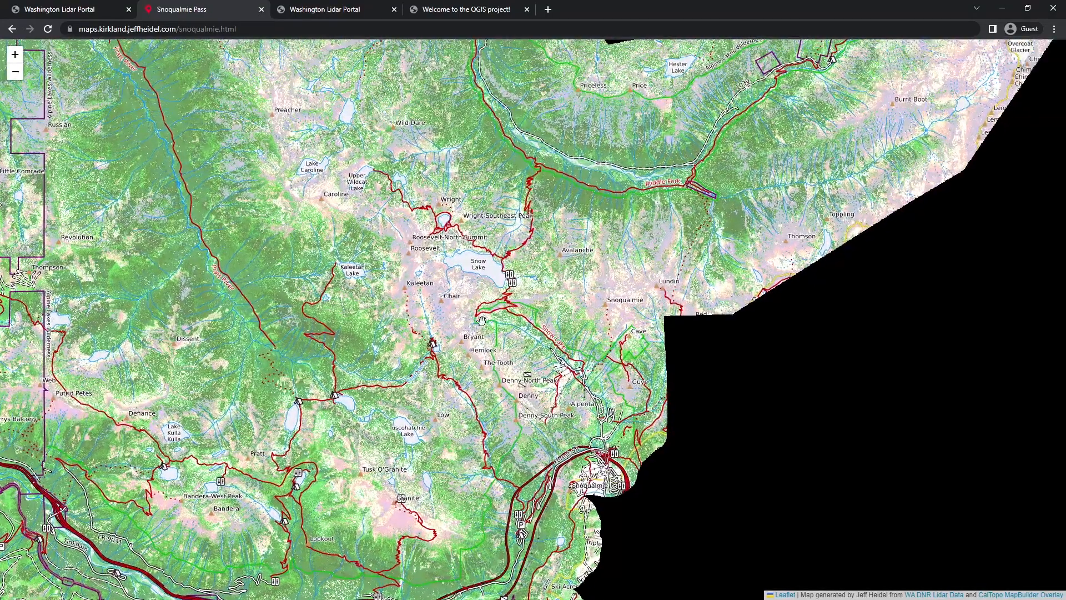
pyautogui.scroll(1, 472, 306)
pyautogui.scroll(-1, 475, 310)
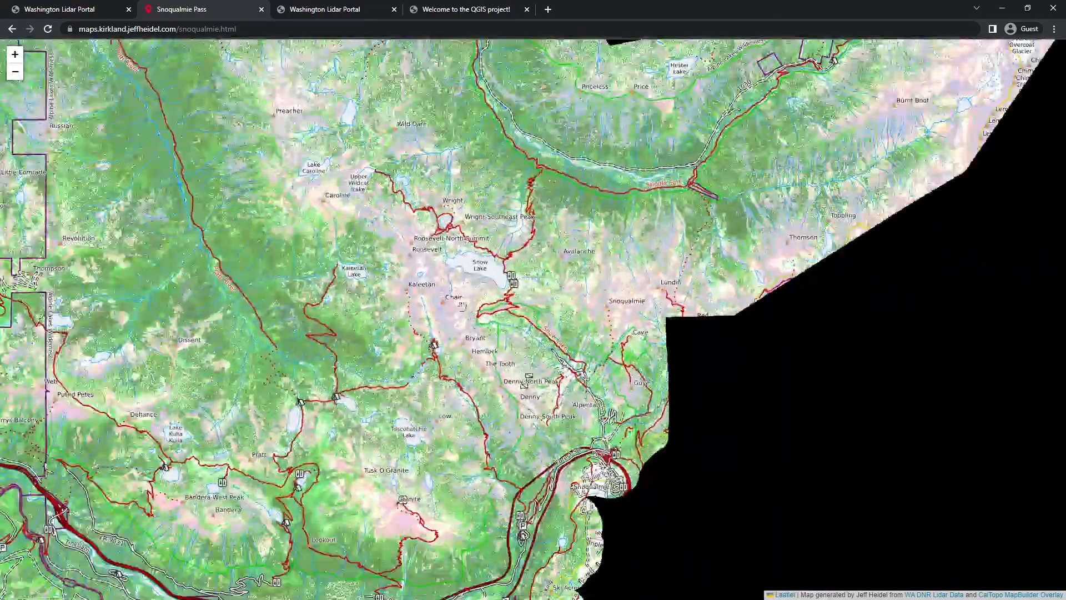
# - Back in QGIS, search the processing tools for "tile", open Generate XYZ tiles (Directory) and review its tile width and height
pyautogui.click(97, 7)
pyautogui.click(228, 14)
pyautogui.hotkey('alt', 'Tab')
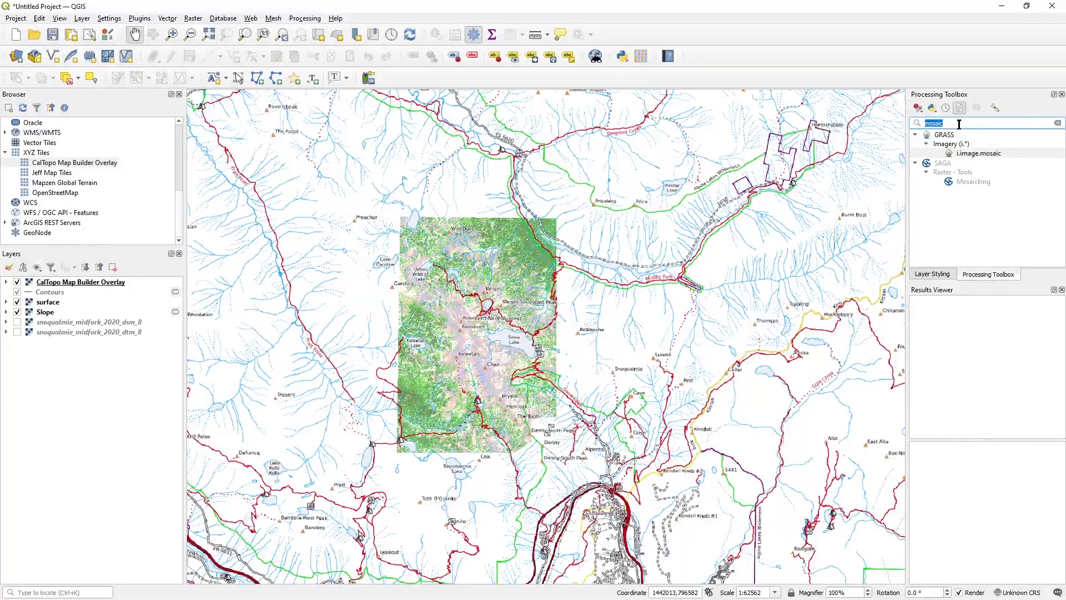
pyautogui.write('tile')
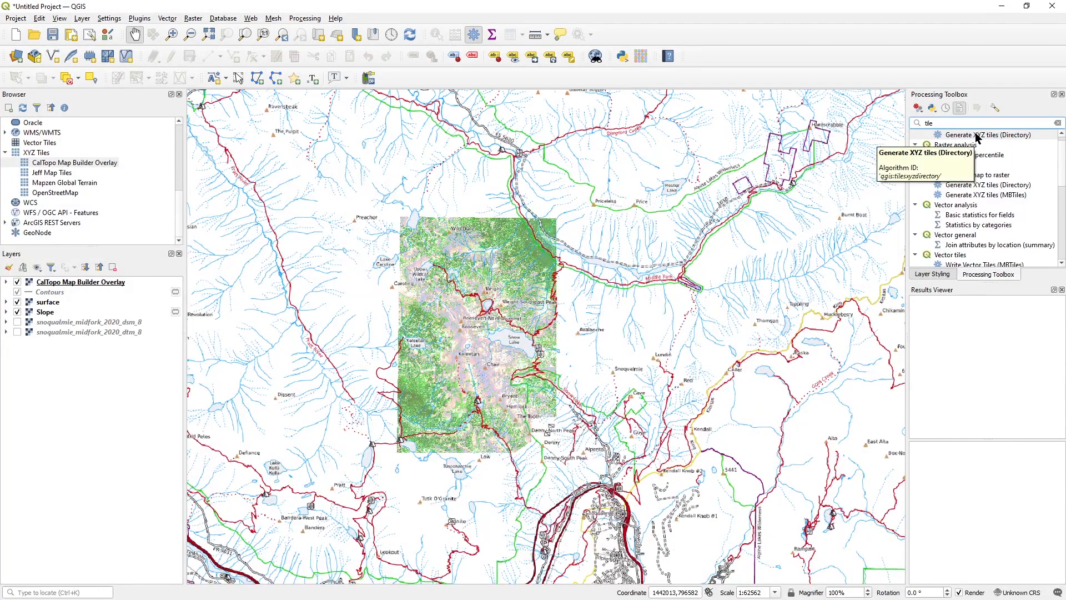
pyautogui.doubleClick(975, 134)
pyautogui.moveTo(292, 101); pyautogui.dragTo(395, 146)
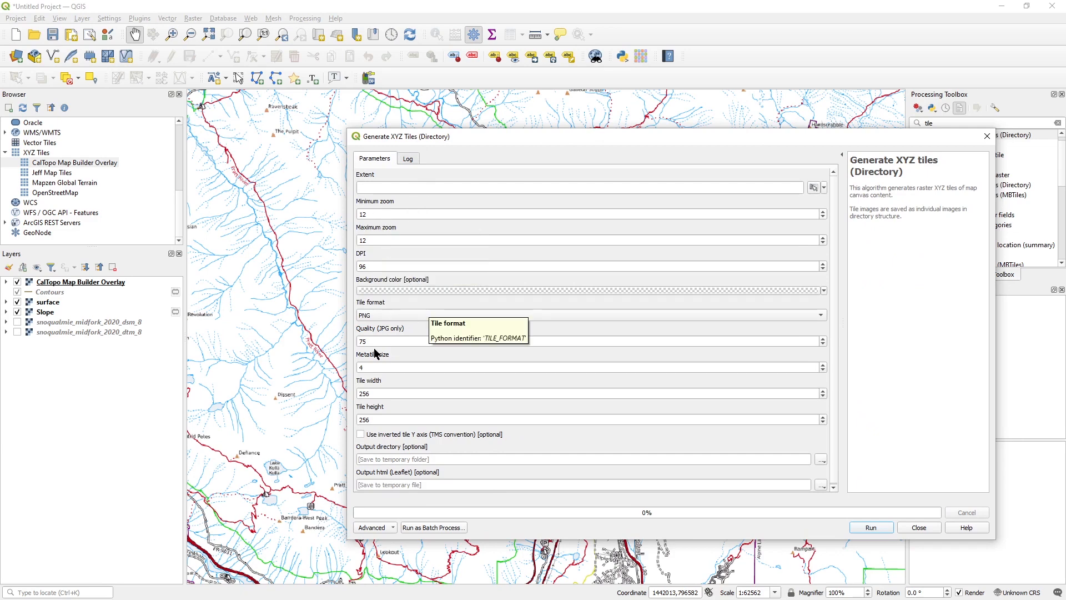
pyautogui.doubleClick(392, 393)
pyautogui.doubleClick(366, 419)
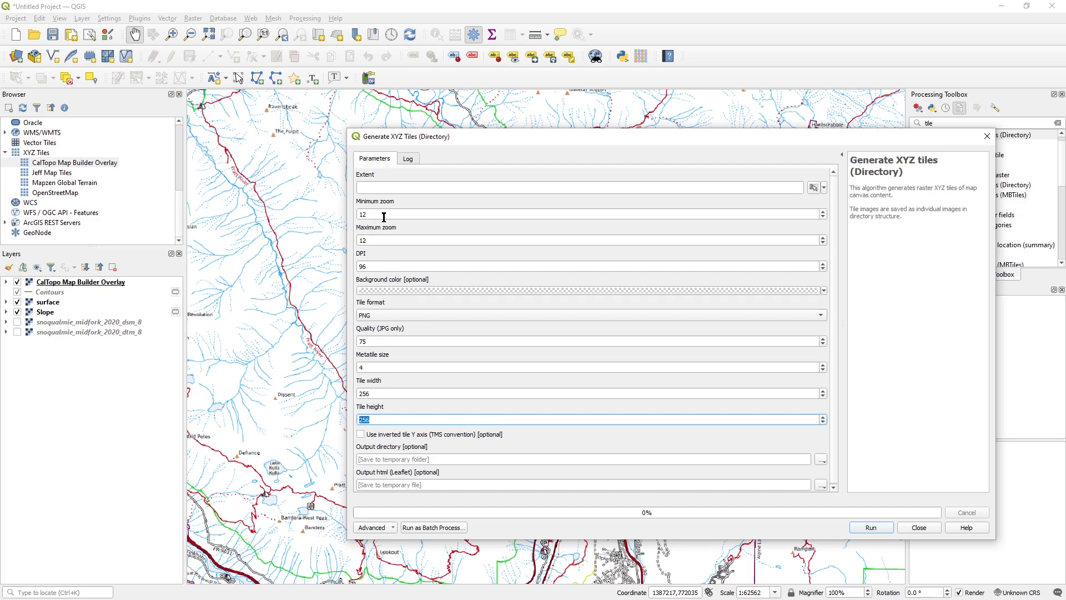
# - Switch to File Explorer and browse the Topo project's published tiles down to publish/tiles/v1/15/5291
pyautogui.hotkey('alt', 'Tab')
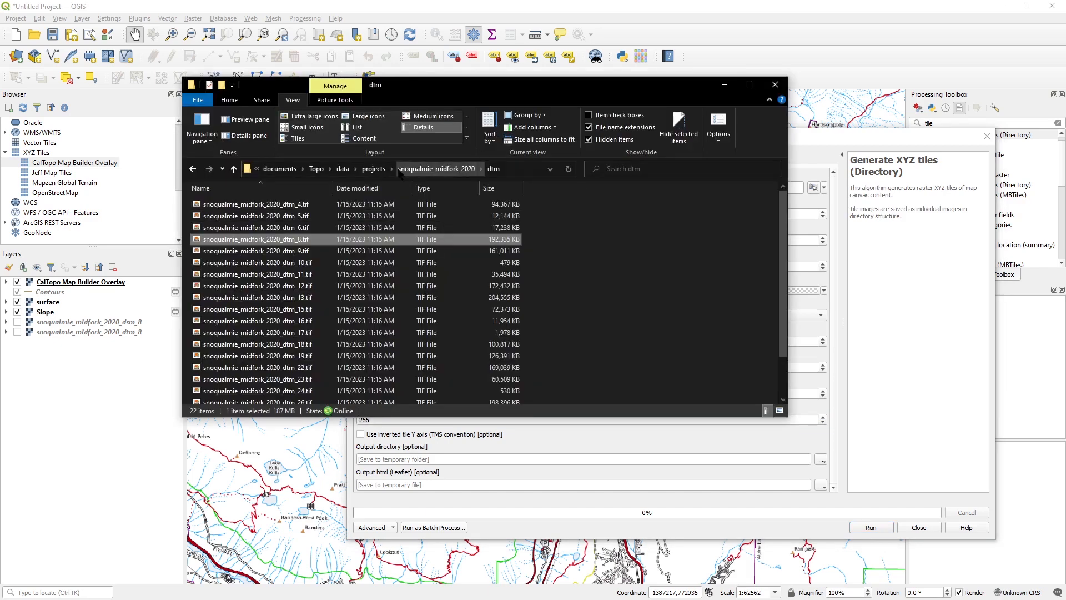
pyautogui.click(327, 170)
pyautogui.doubleClick(215, 227)
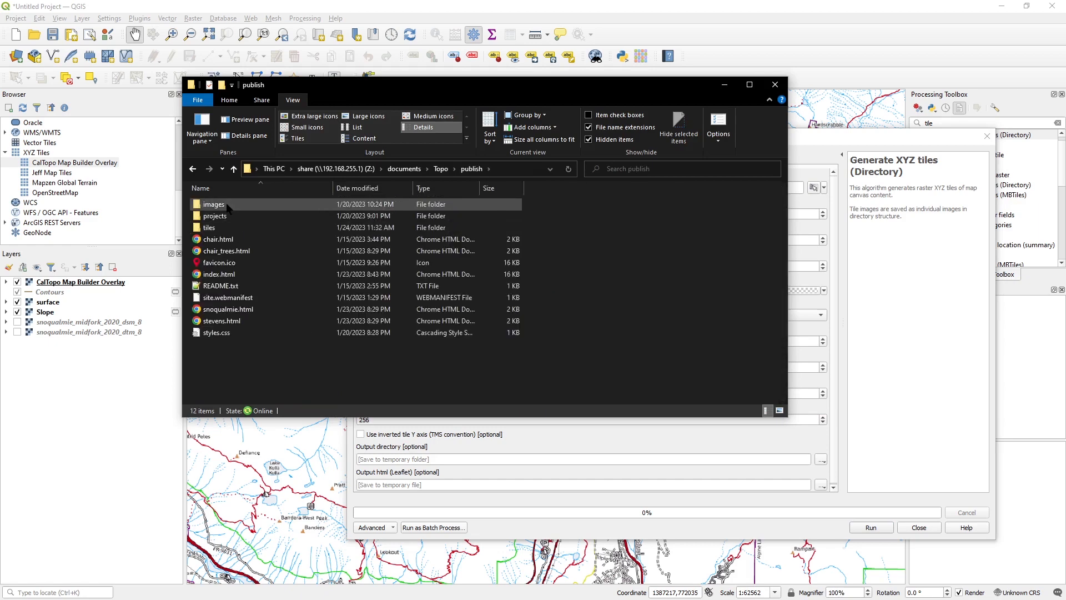
pyautogui.doubleClick(221, 227)
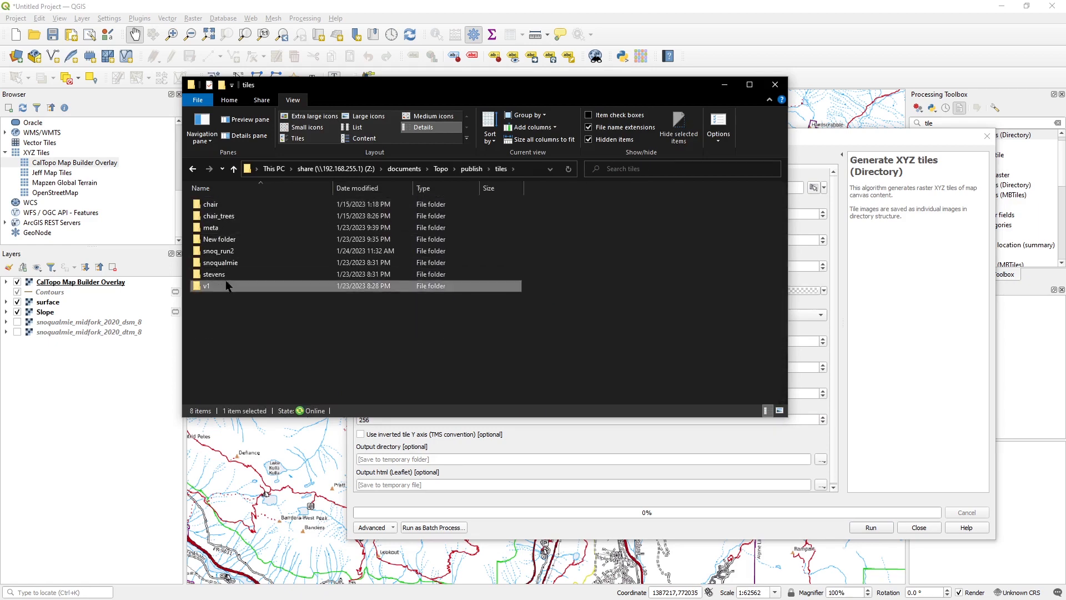
pyautogui.doubleClick(225, 283)
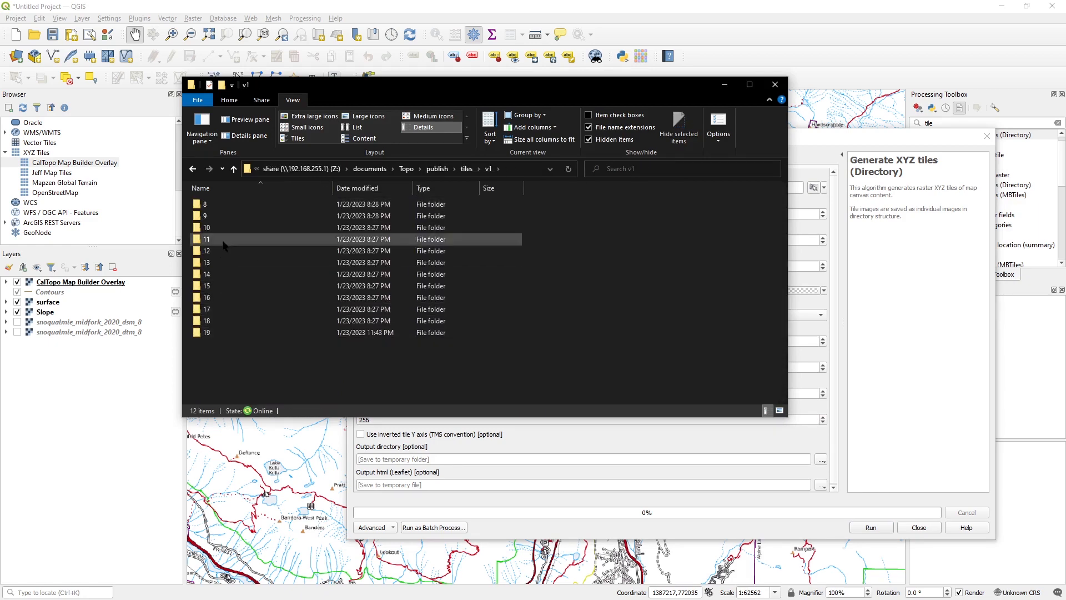
pyautogui.doubleClick(216, 286)
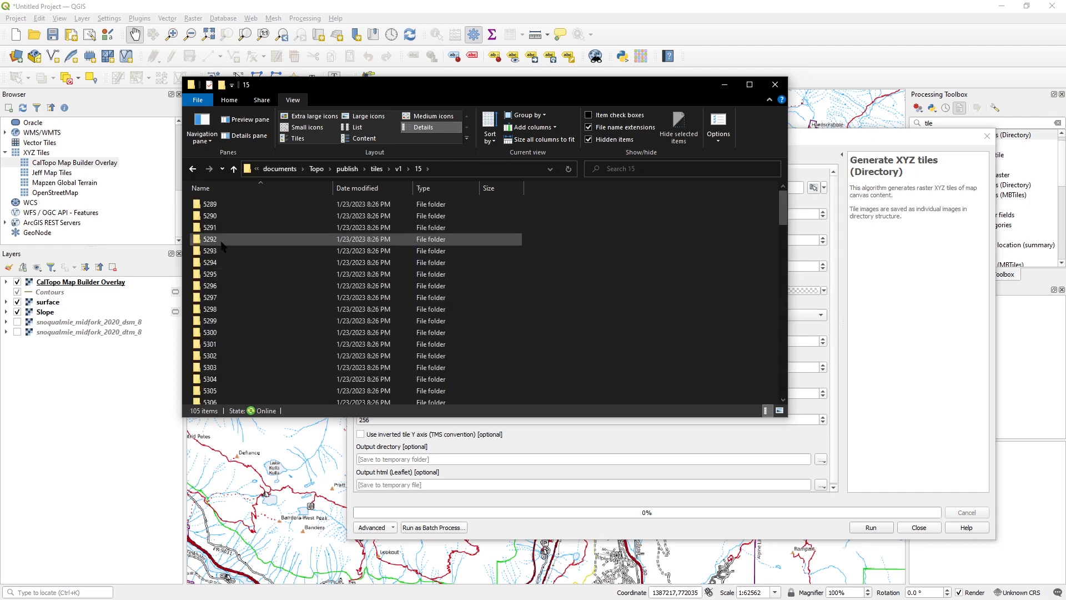
pyautogui.doubleClick(217, 239)
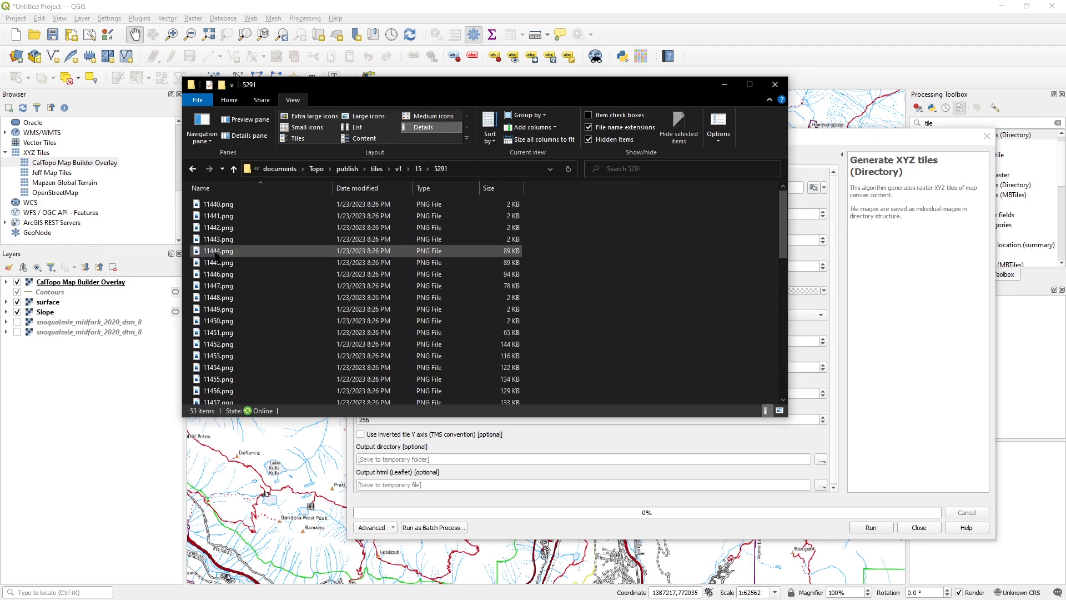
# - Open the tile image 11444.png in the image viewer and look through the neighbouring tiles in both directions
pyautogui.click(217, 251)
pyautogui.doubleClick(218, 251)
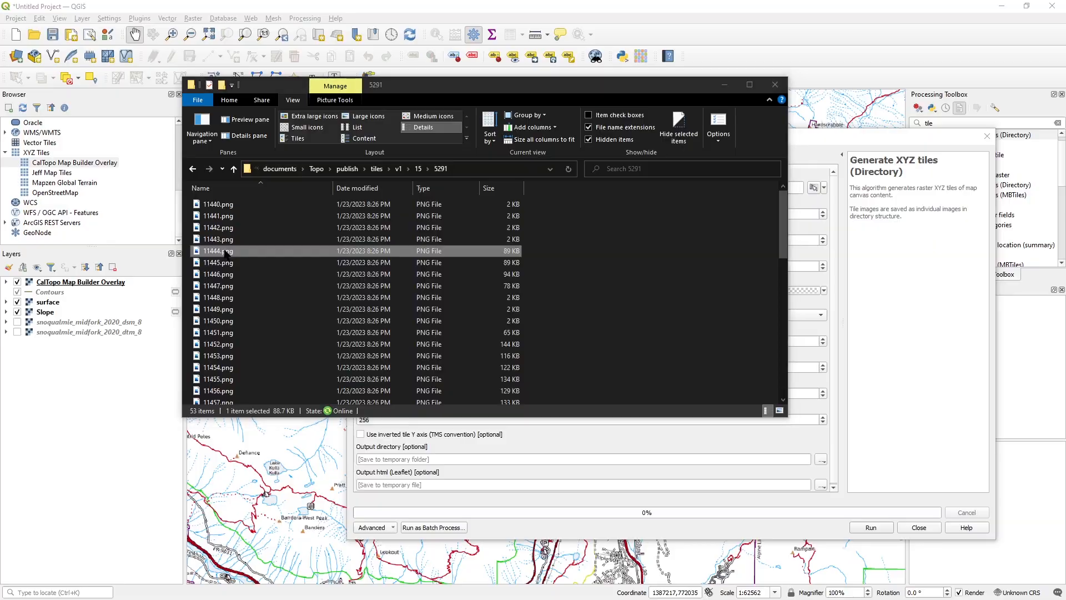
pyautogui.press('Right')
pyautogui.press('Right')
pyautogui.press('Right')
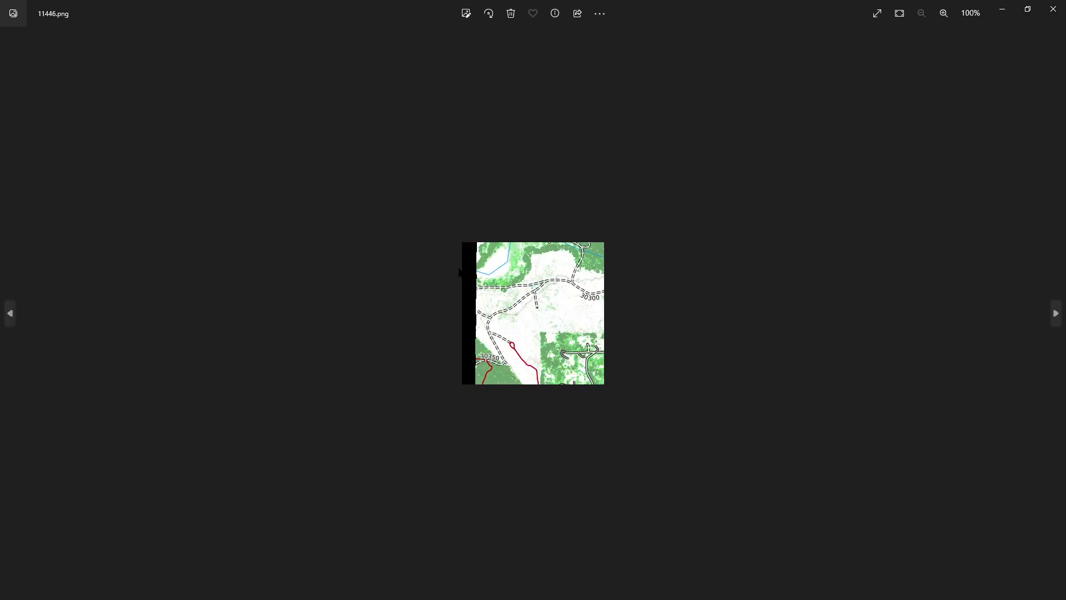
pyautogui.press('Left')
pyautogui.press('Left')
pyautogui.press('Left')
pyautogui.press('Left')
pyautogui.press('Right')
pyautogui.press('Right')
pyautogui.press('Right')
pyautogui.press('Right')
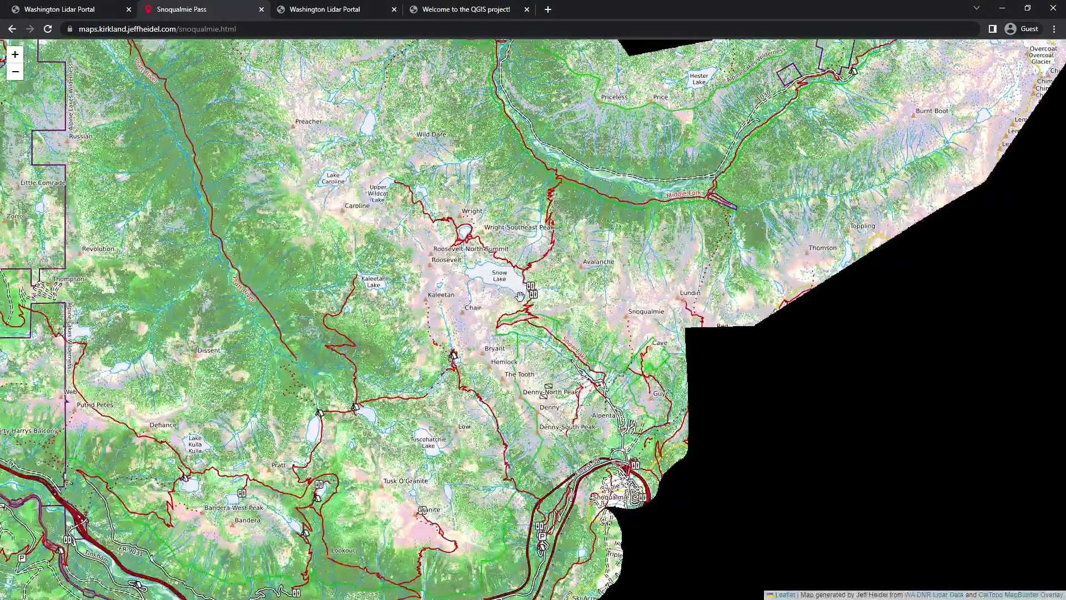
# - Return to the Snoqualmie Pass web map and examine the detail from the wider region into the Snow Lake and Source Lake slopes
pyautogui.scroll(-1, 498, 299)
pyautogui.scroll(2, 497, 299)
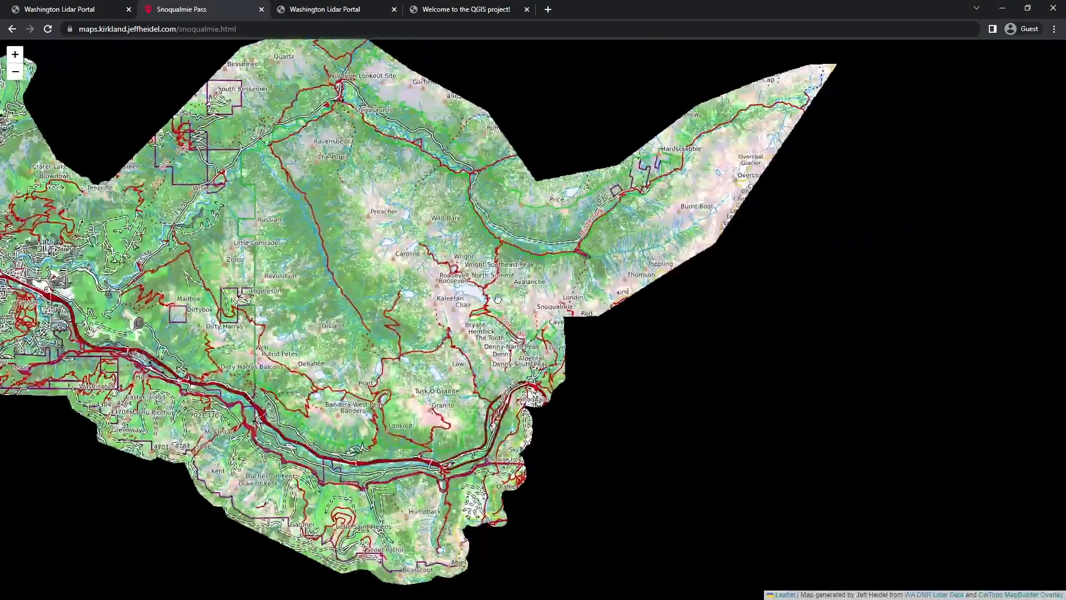
pyautogui.scroll(4, 498, 299)
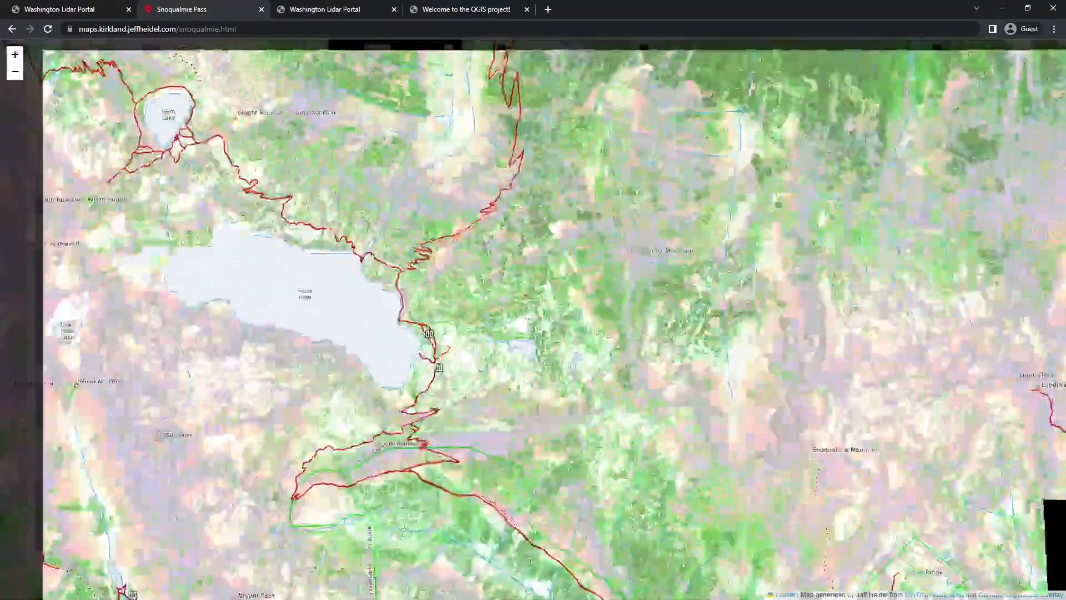
pyautogui.scroll(3, 524, 321)
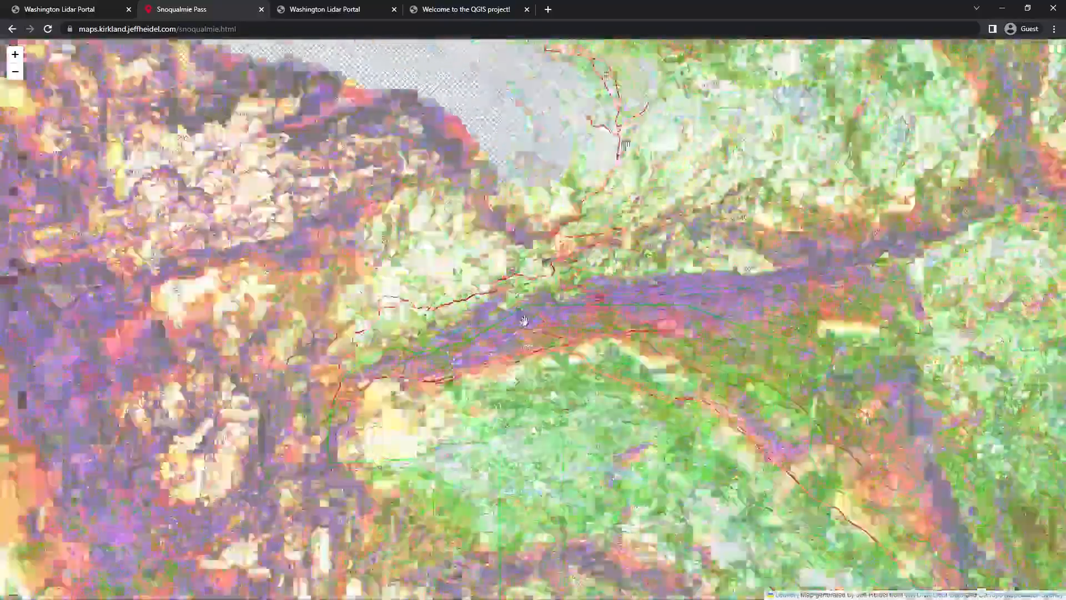
pyautogui.scroll(3, 366, 280)
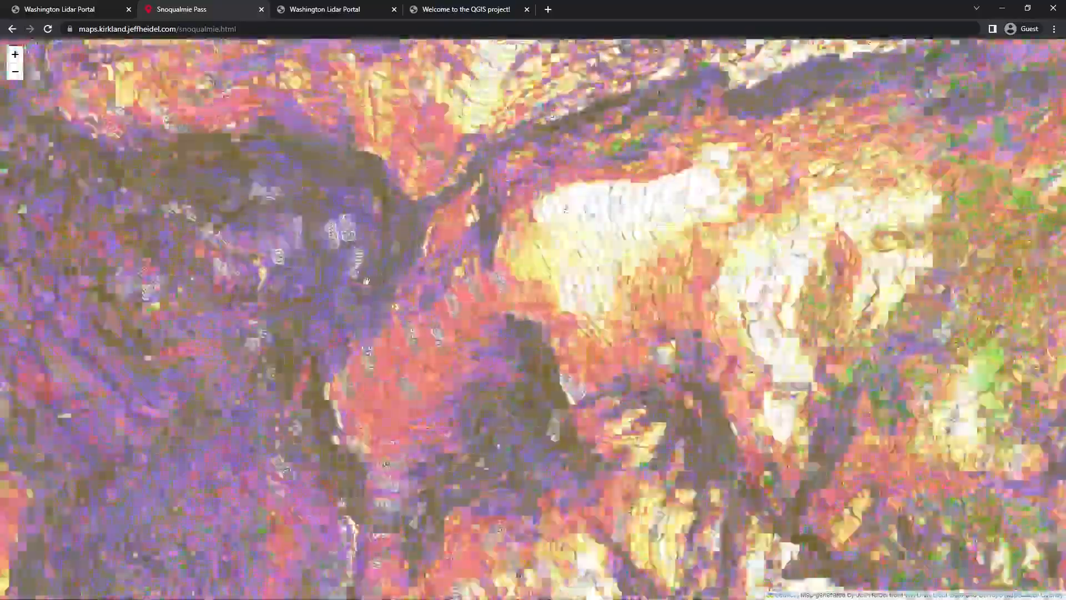
pyautogui.scroll(-1, 386, 266)
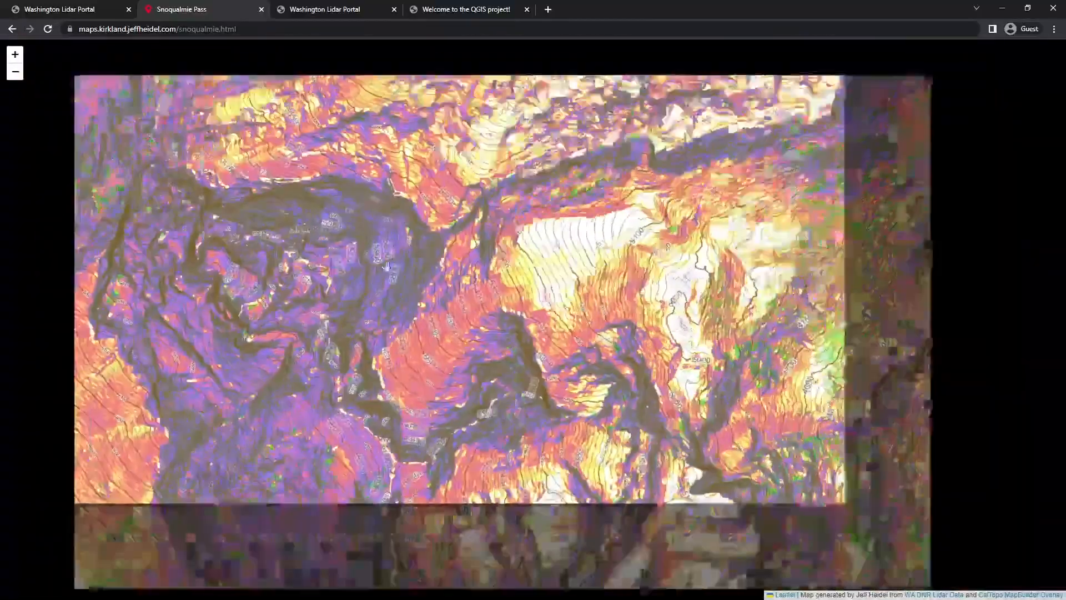
pyautogui.scroll(-1, 392, 249)
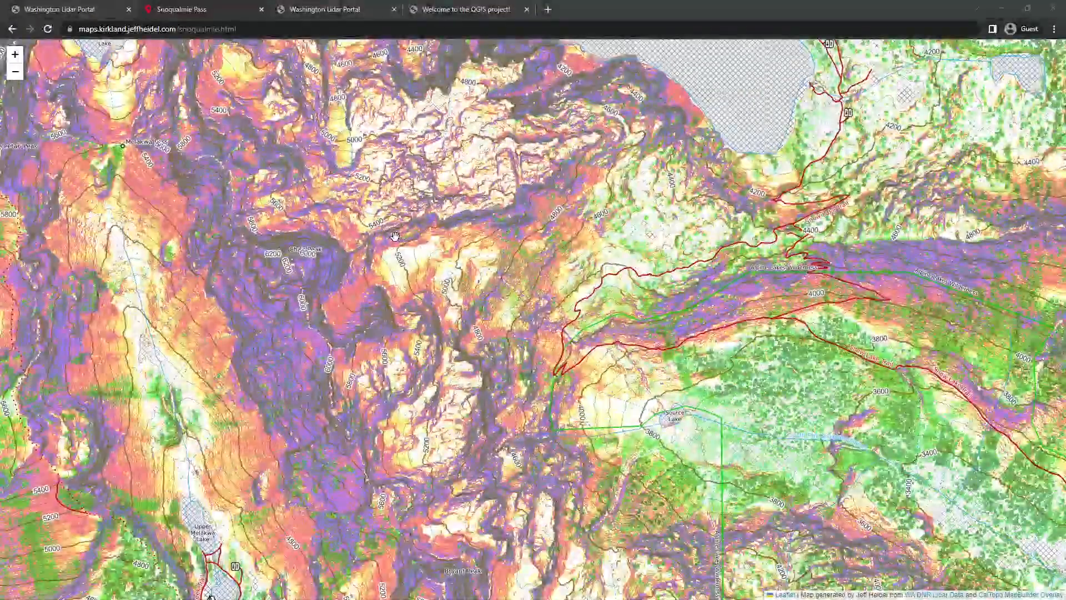
# - Switch back to QGIS, close the Generate XYZ Tiles dialog without running it and examine the map around Gem Lake and Snow Lake
pyautogui.hotkey('alt', 'Tab')
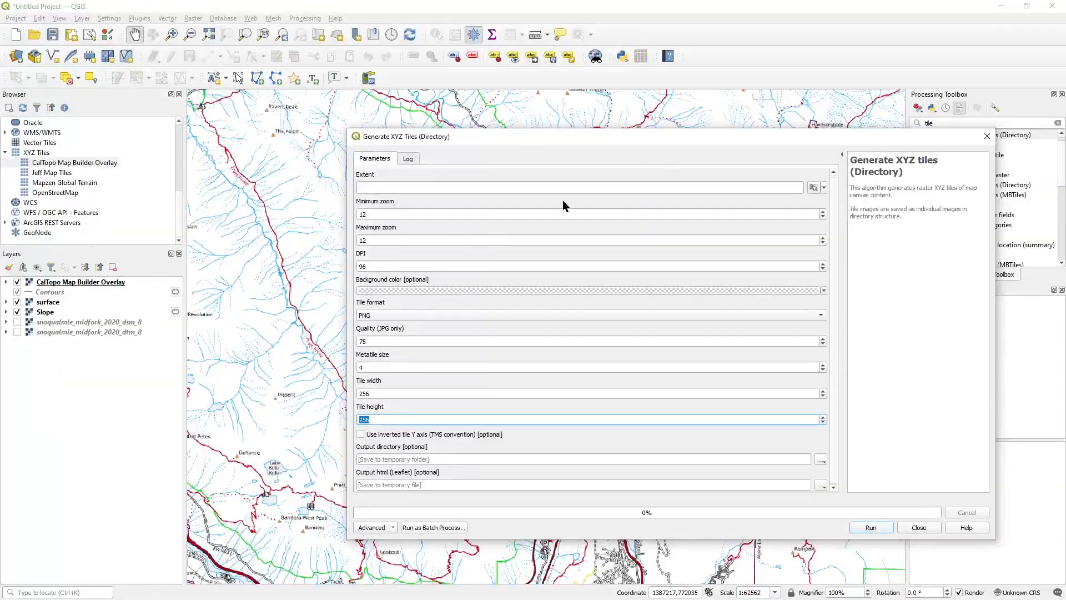
pyautogui.click(987, 136)
pyautogui.moveTo(459, 302); pyautogui.dragTo(461, 258)
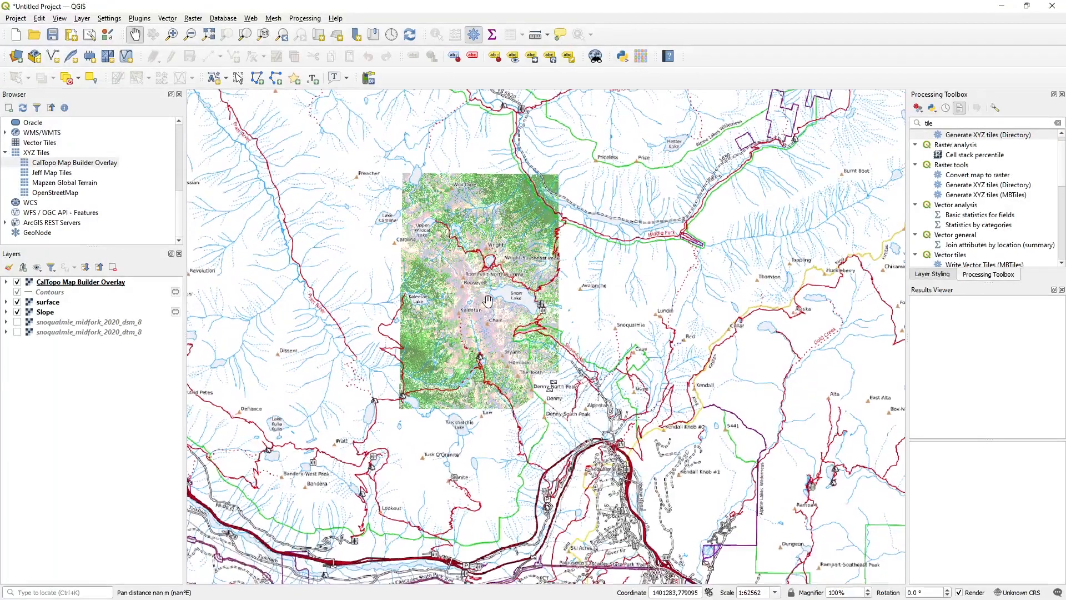
pyautogui.scroll(2, 487, 299)
pyautogui.moveTo(533, 234); pyautogui.dragTo(484, 303)
pyautogui.click(15, 18)
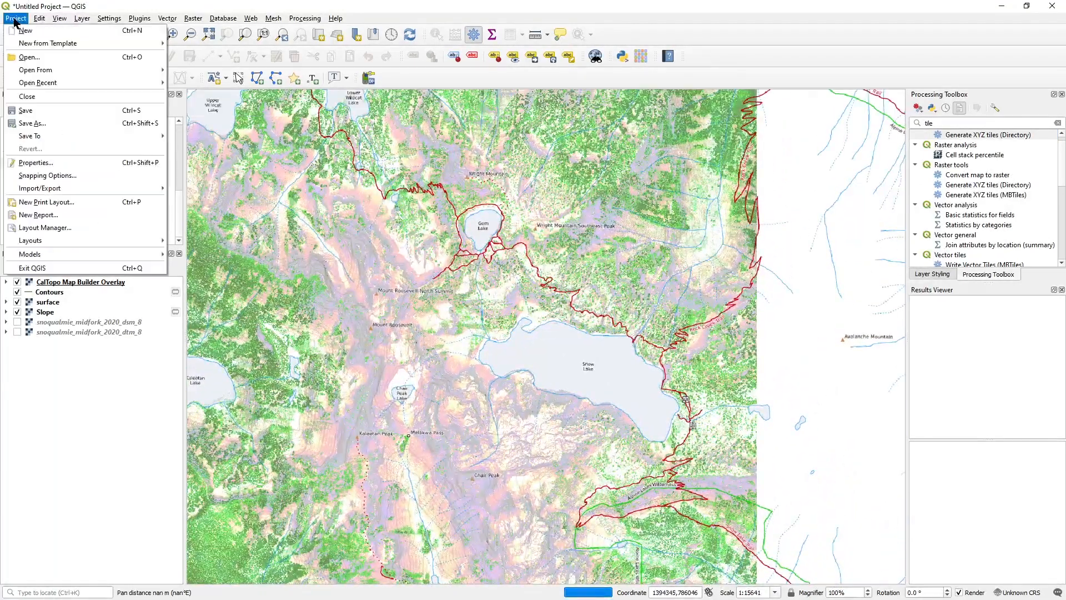
pyautogui.click(83, 19)
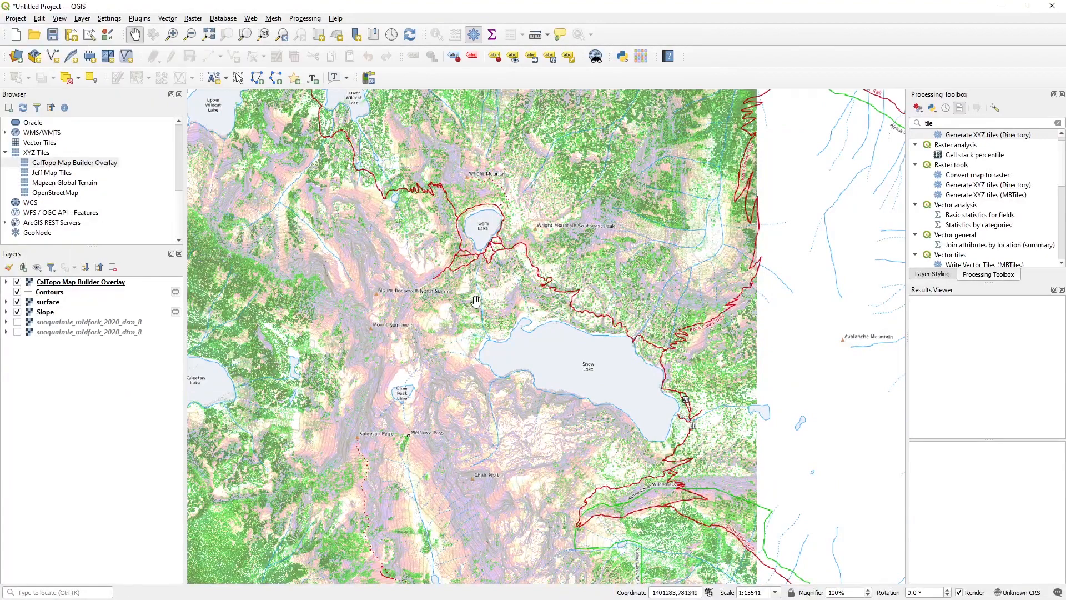